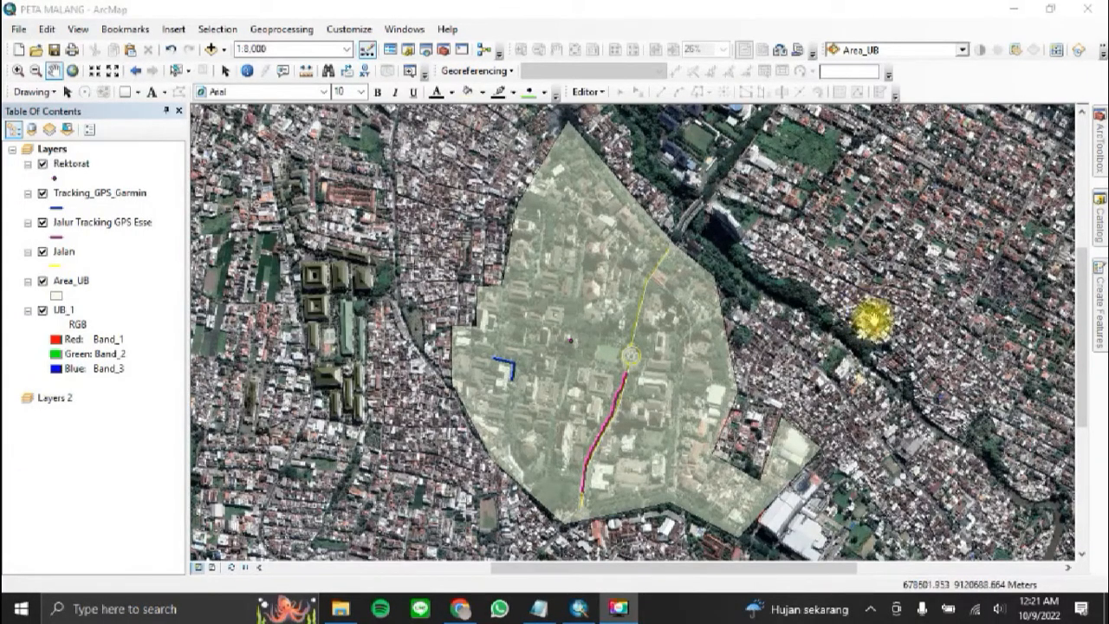
# Step: Set the printer paper orientation to Landscape in the page and print setup
pyautogui.click(18, 29)
pyautogui.click(69, 221)
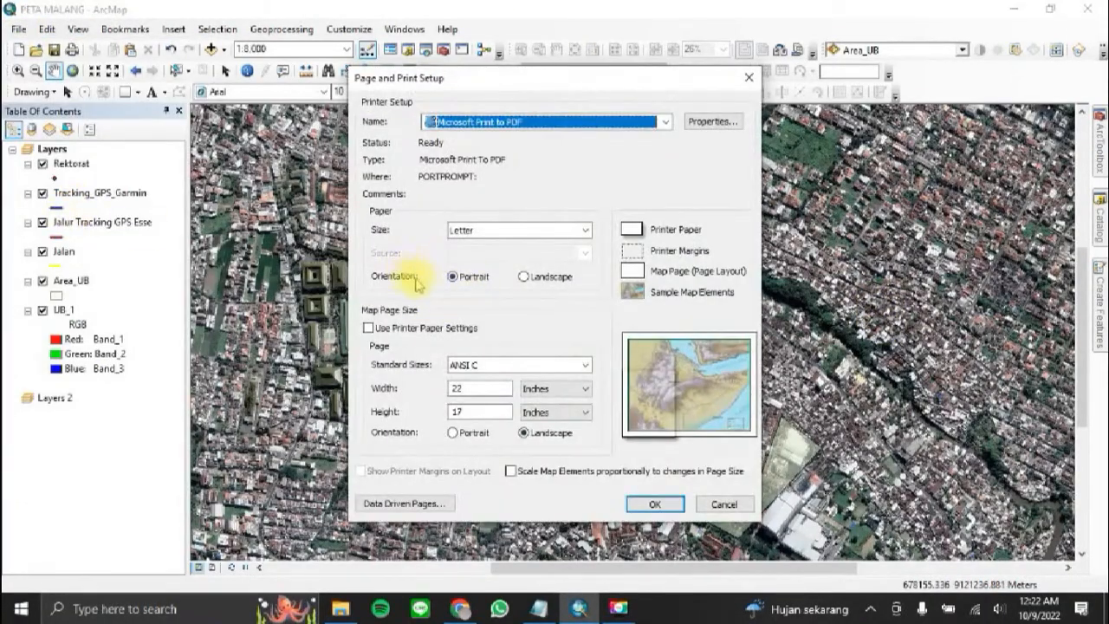
pyautogui.click(525, 277)
pyautogui.click(663, 506)
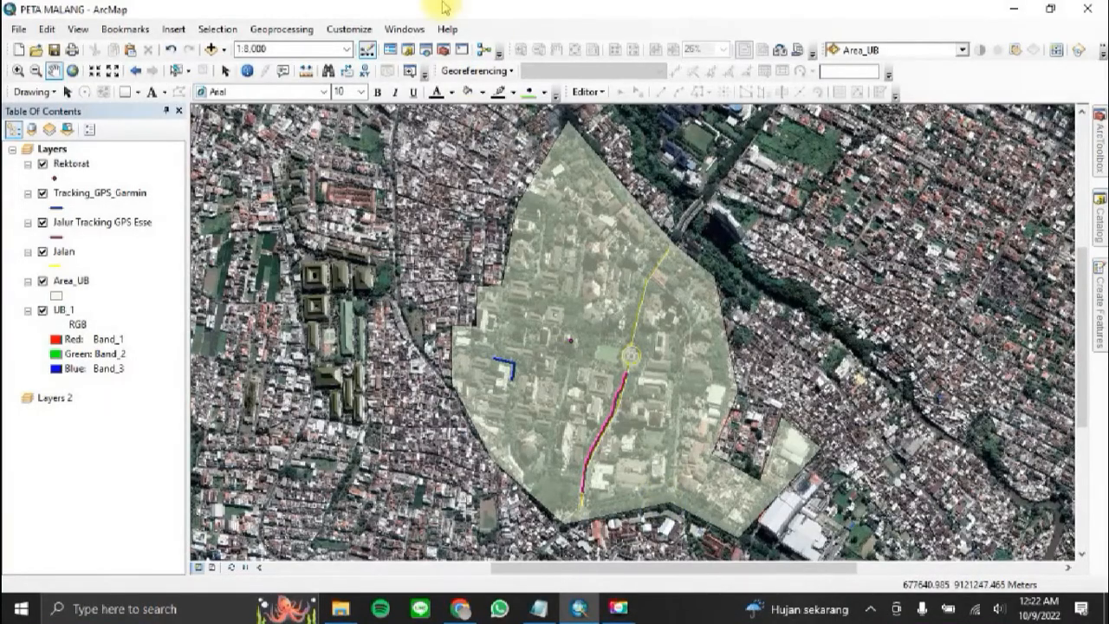
# Step: Change the map layout to the LandscapeModernInset.mxd template from the Traditional Layouts
pyautogui.click(355, 29)
pyautogui.moveTo(359, 46)
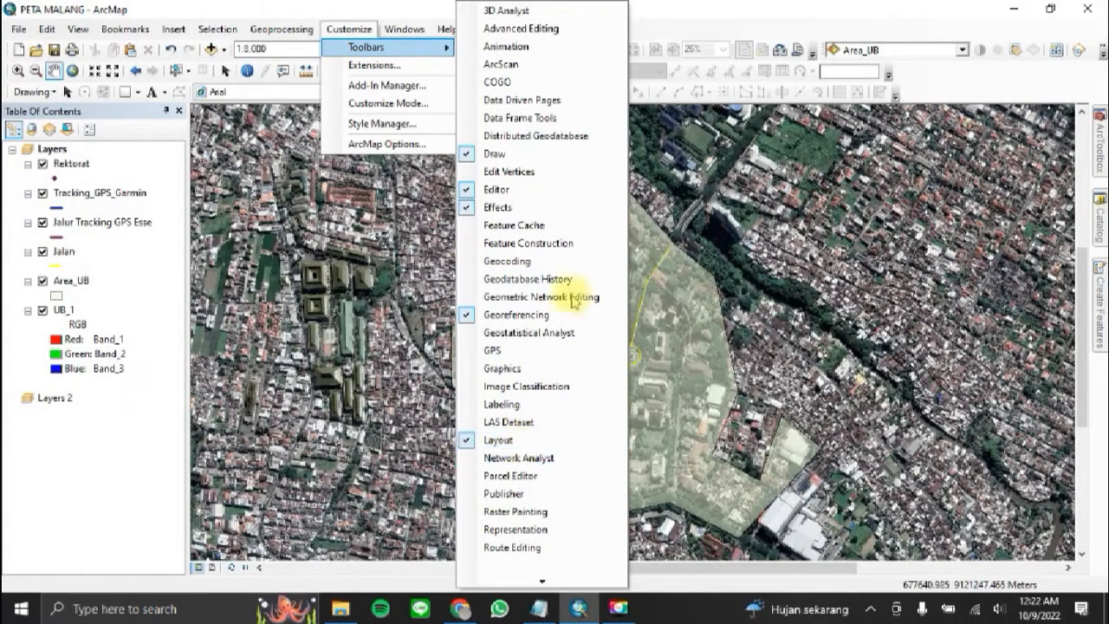
pyautogui.click(531, 296)
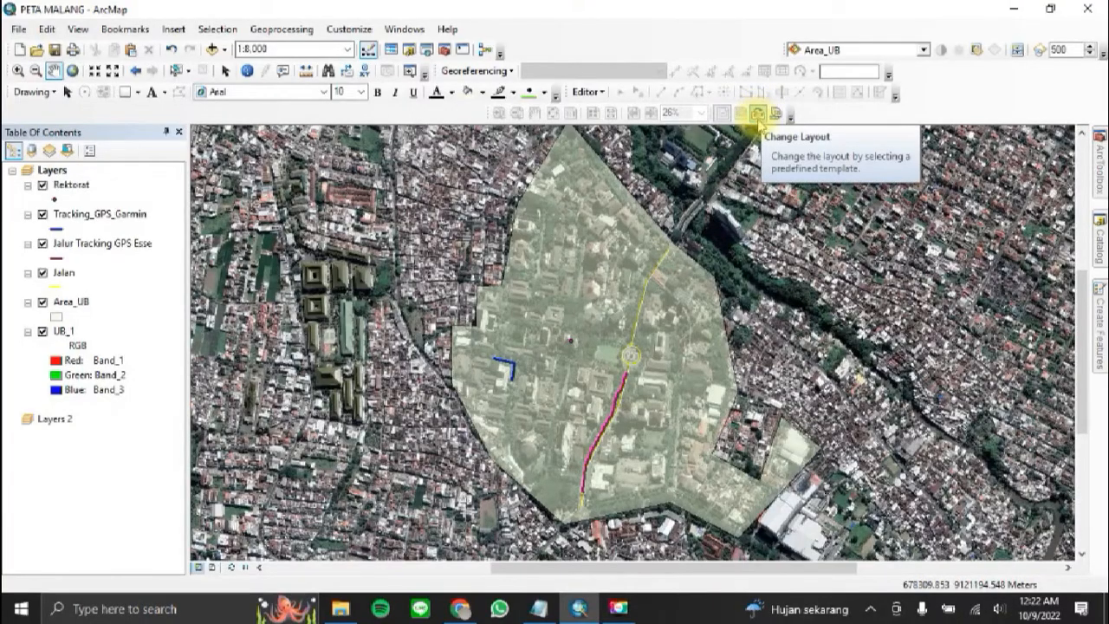
pyautogui.click(758, 115)
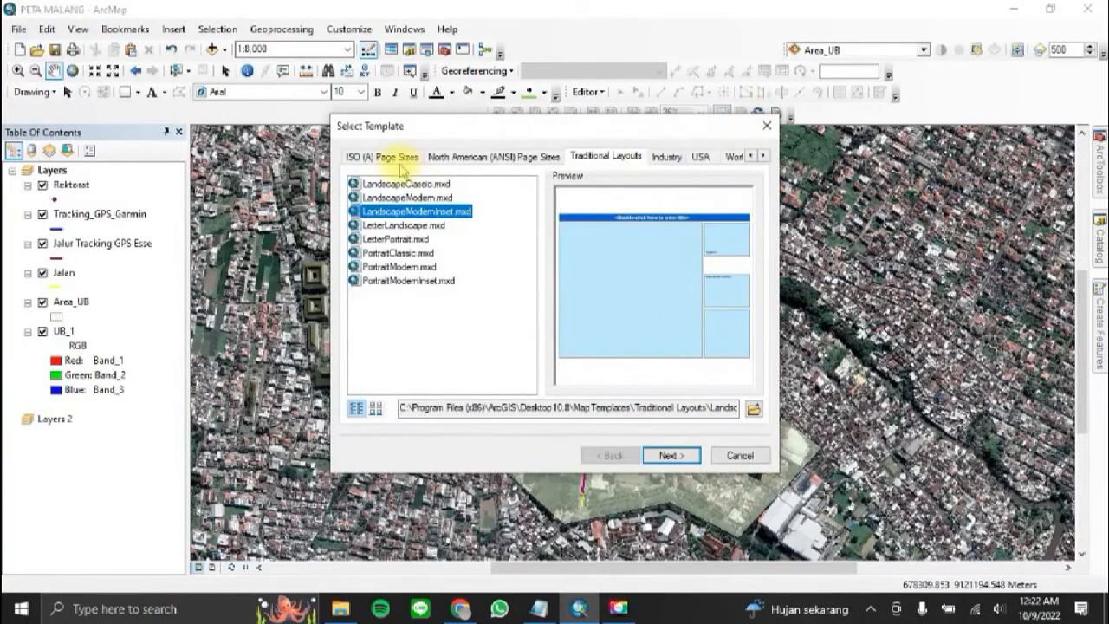
pyautogui.click(608, 162)
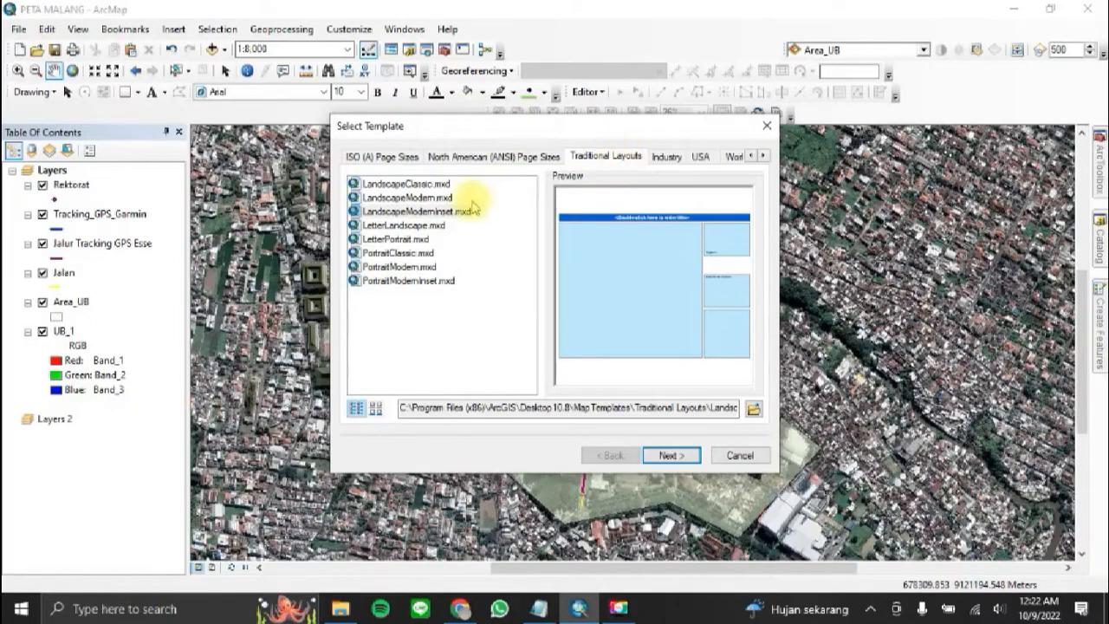
pyautogui.click(400, 212)
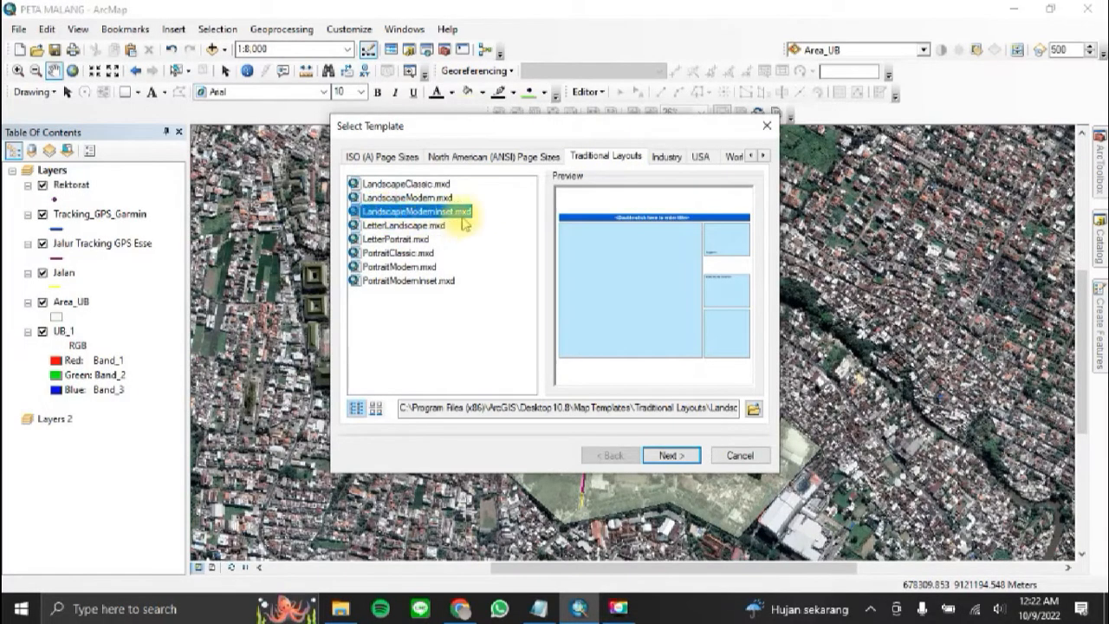
pyautogui.click(684, 455)
pyautogui.click(688, 457)
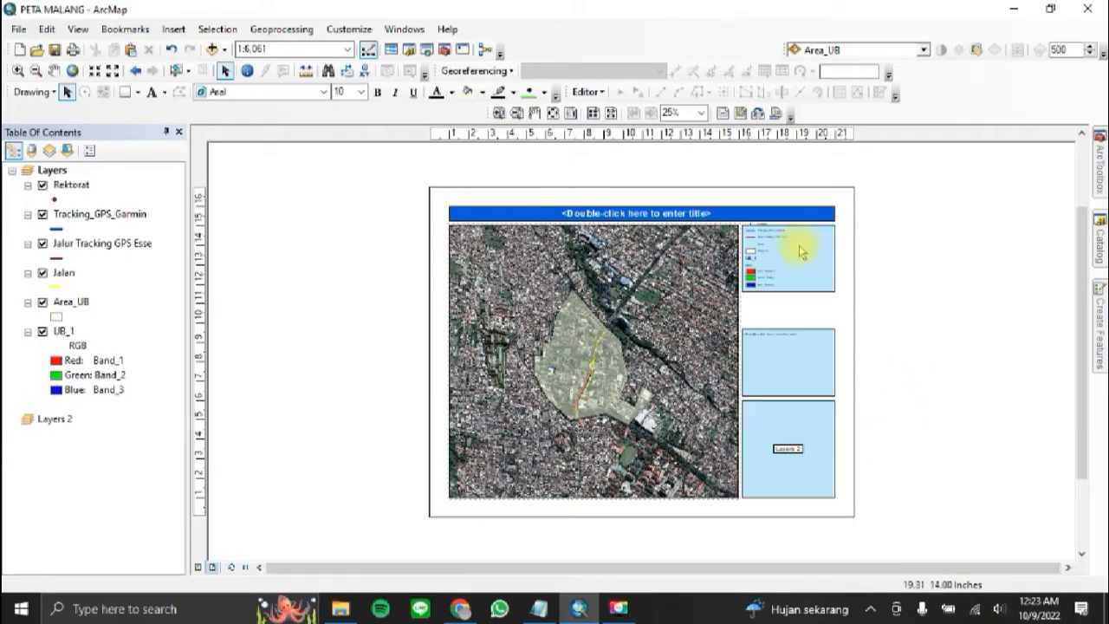
# Step: Delete the template's default legend from the upper blue box beside the map
pyautogui.scroll(3, 821, 249)
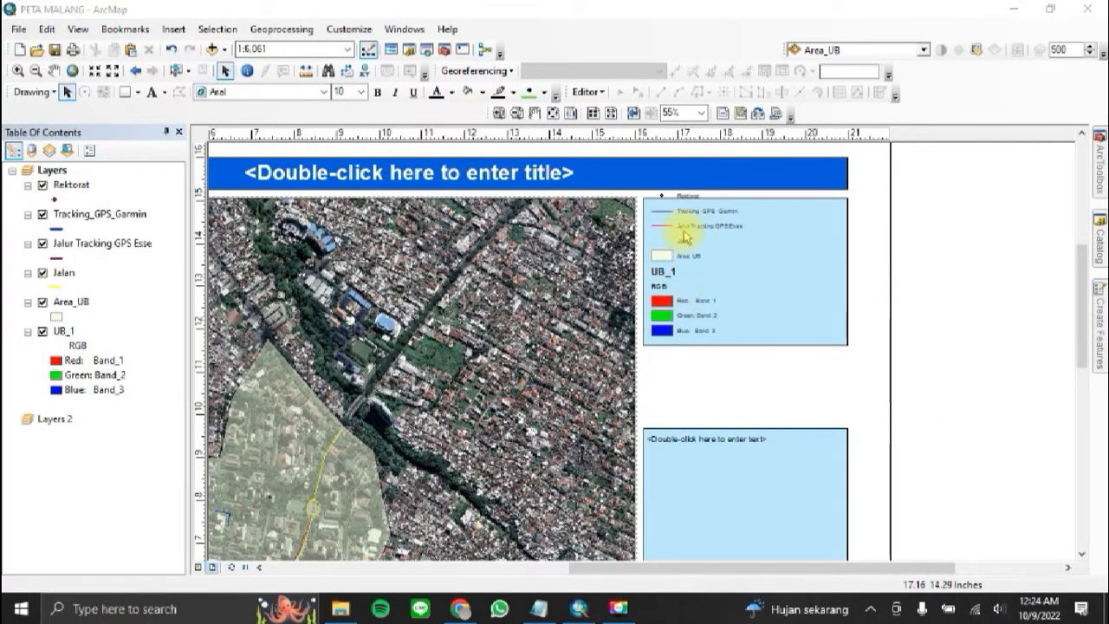
pyautogui.moveTo(639, 174); pyautogui.dragTo(706, 344)
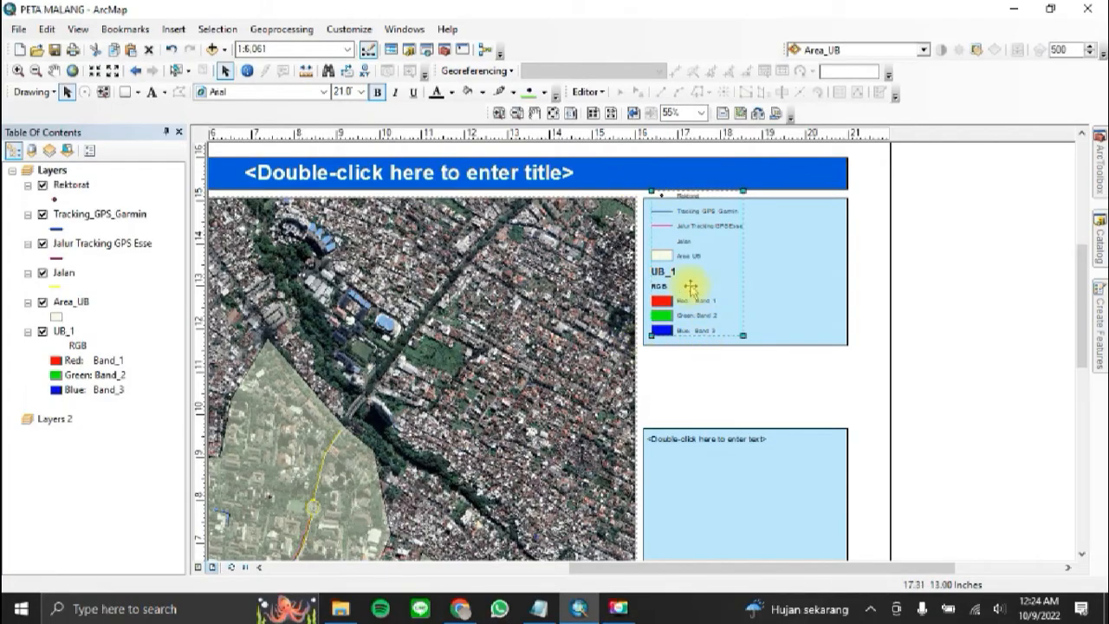
pyautogui.moveTo(686, 222); pyautogui.dragTo(713, 240)
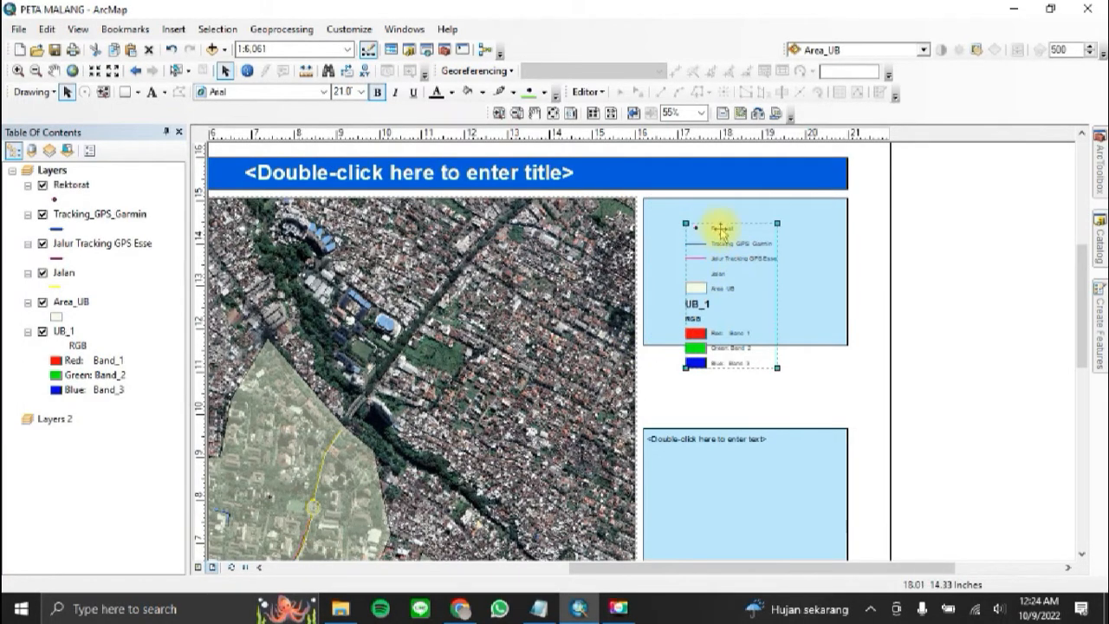
pyautogui.rightClick(720, 235)
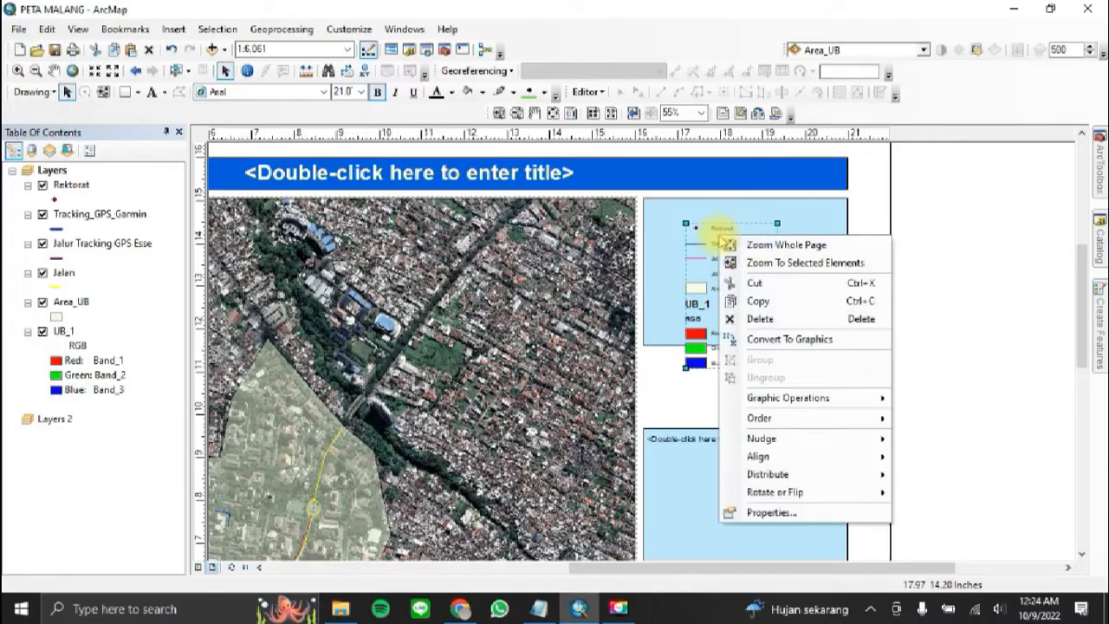
pyautogui.click(805, 318)
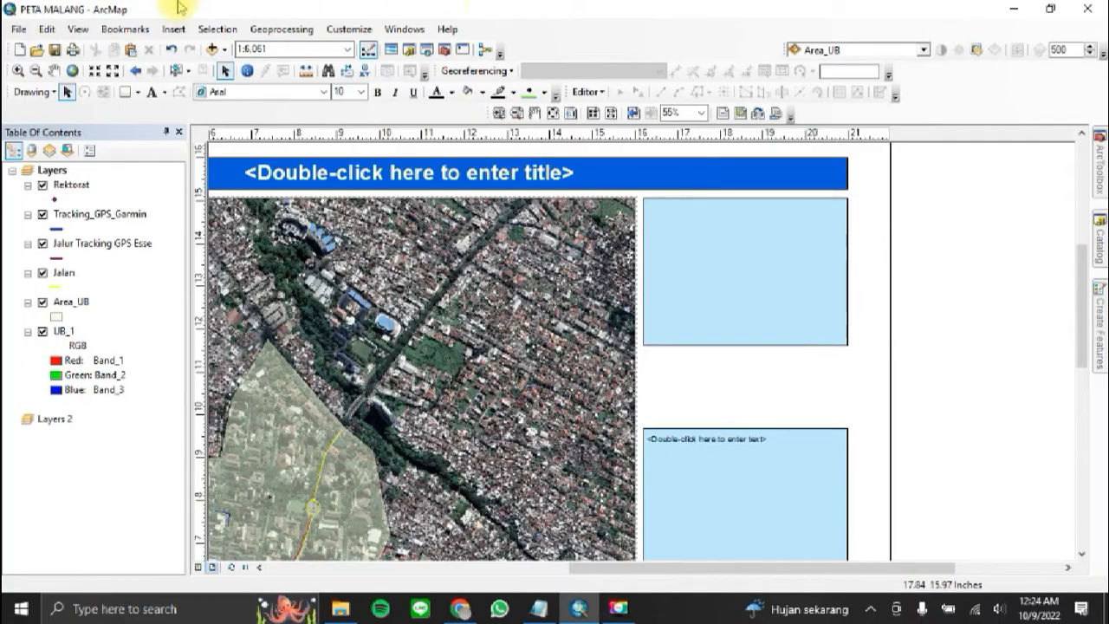
# Step: Start inserting a new legend and remove the UB_1 layer from its legend items
pyautogui.click(177, 33)
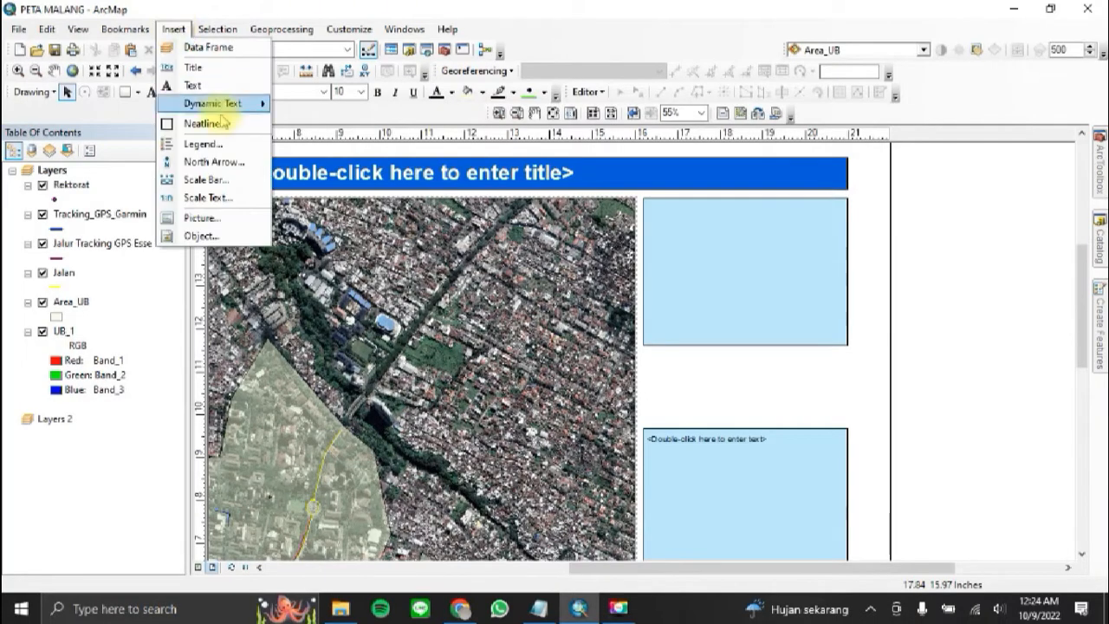
pyautogui.click(202, 143)
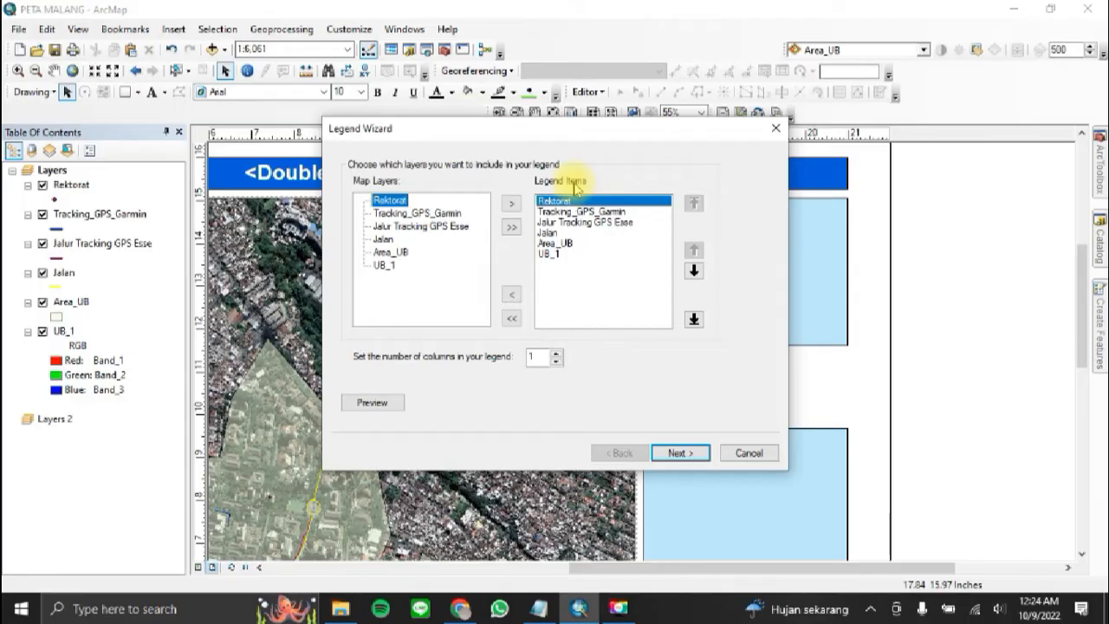
pyautogui.click(549, 255)
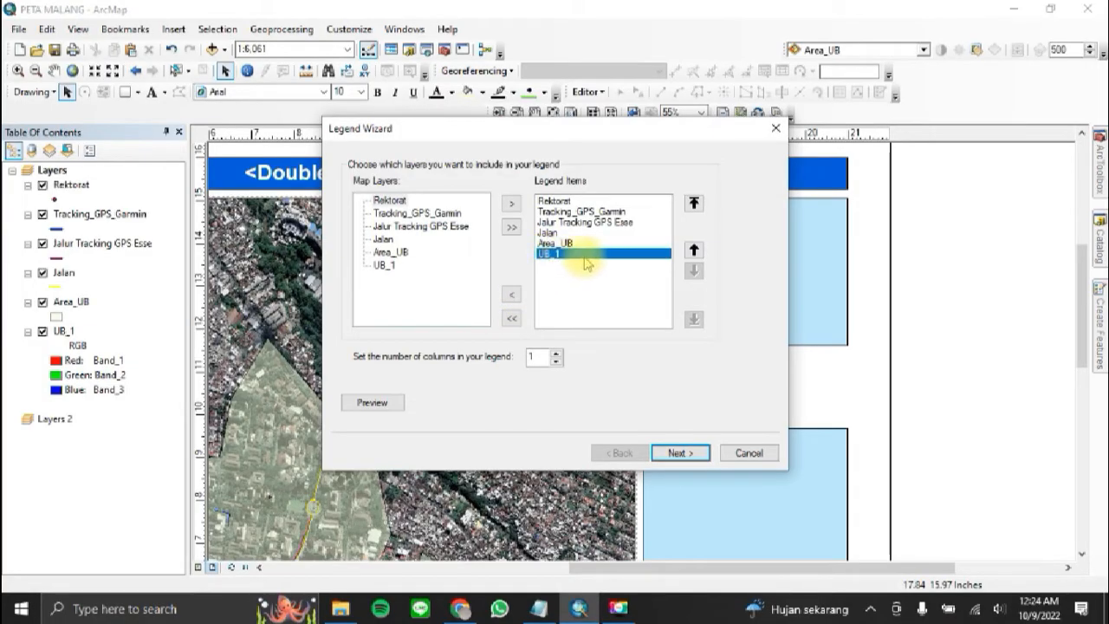
pyautogui.click(512, 296)
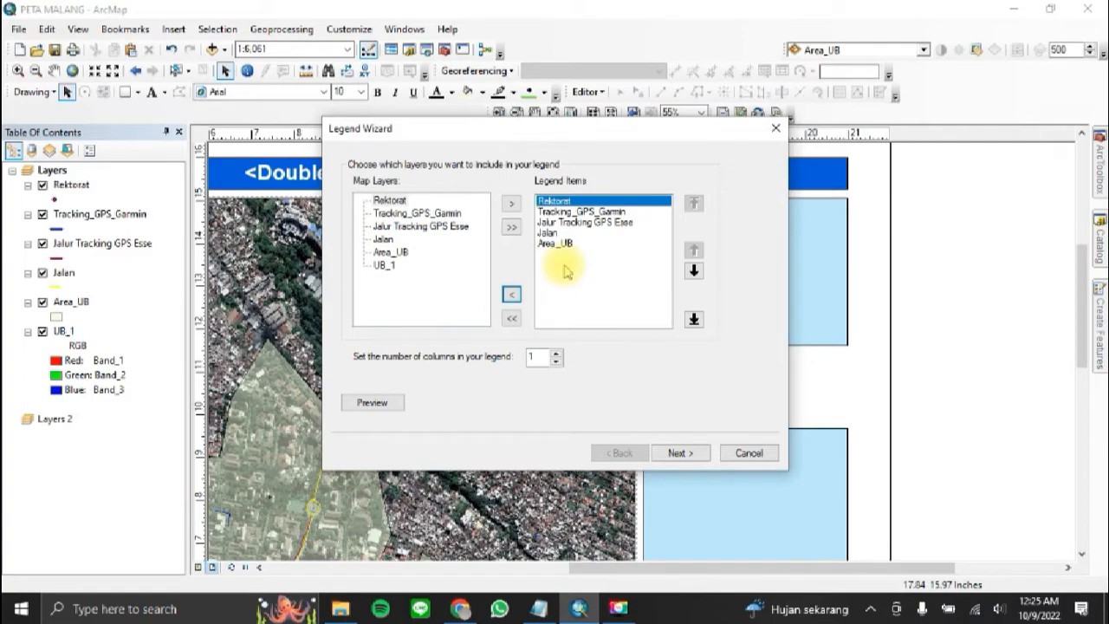
# Step: Move Jalan up in the legend items so it sits directly below Rektorat
pyautogui.click(584, 206)
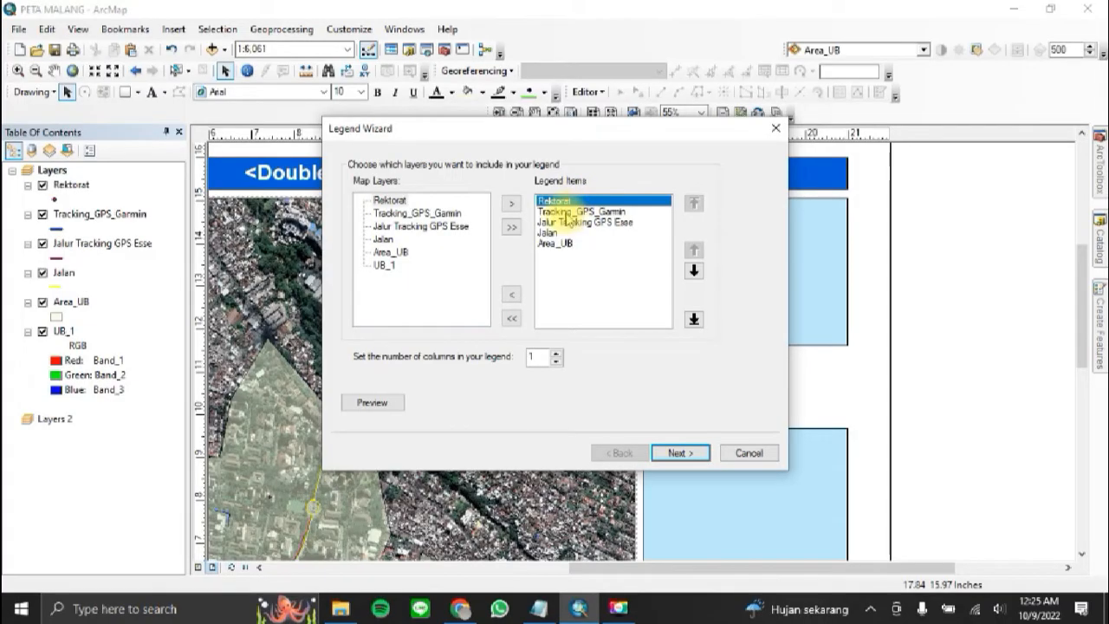
pyautogui.click(572, 212)
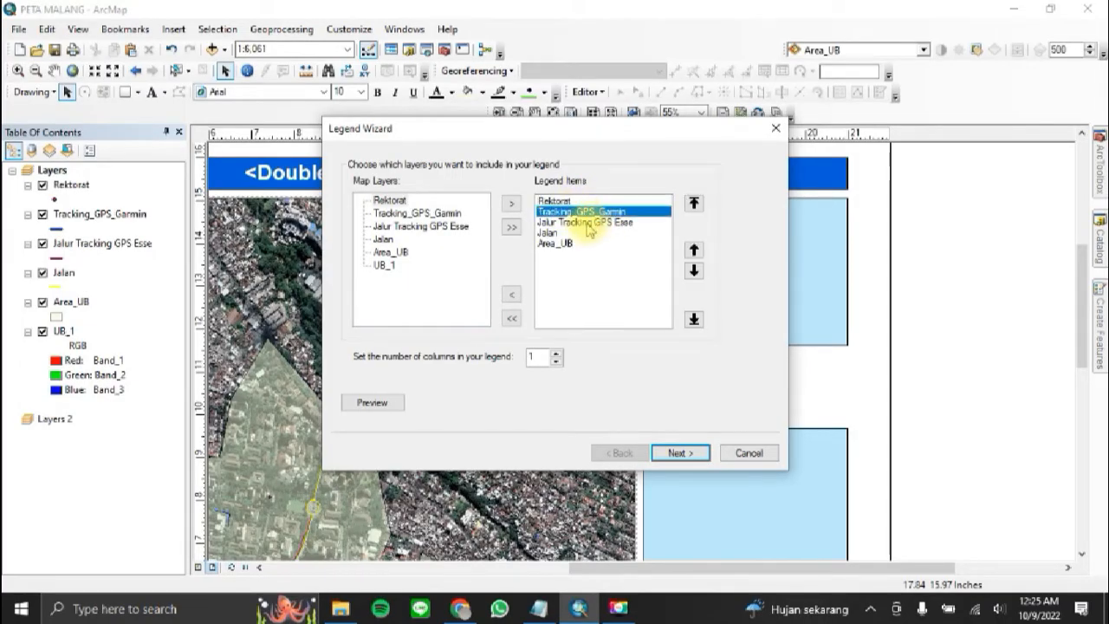
pyautogui.click(591, 223)
pyautogui.click(562, 233)
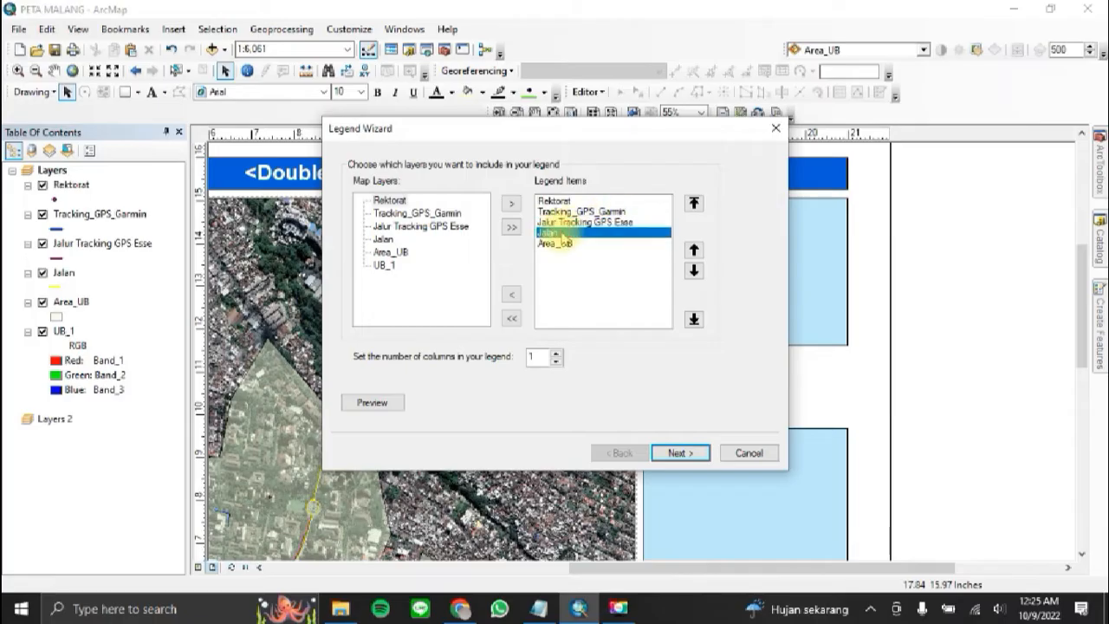
pyautogui.click(572, 211)
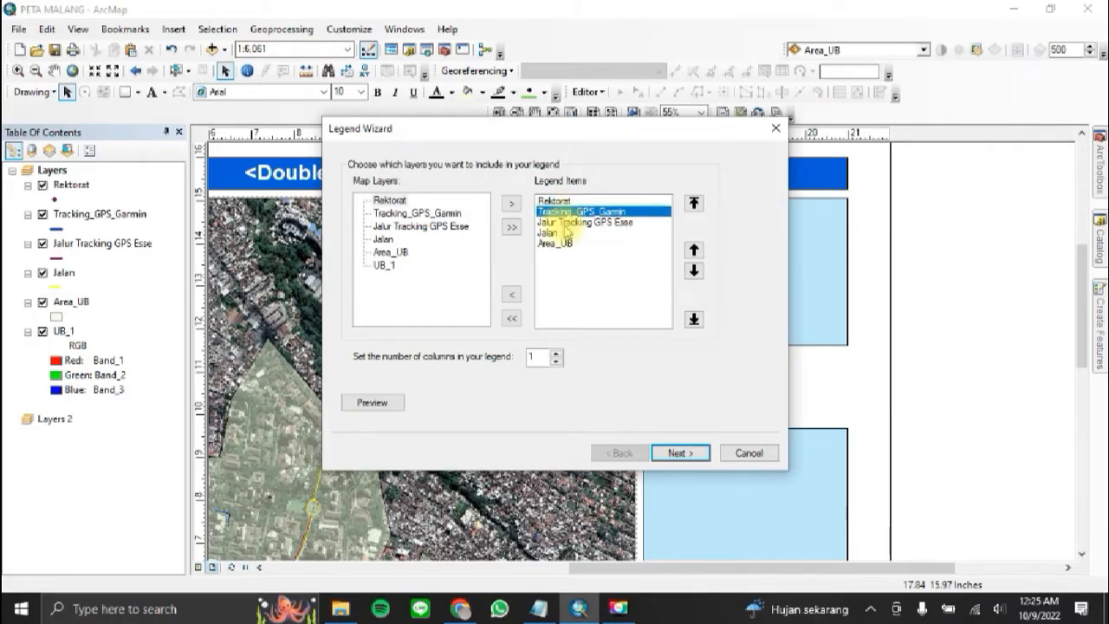
pyautogui.keyDown('shift'); pyautogui.click(561, 233); pyautogui.keyUp('shift')
pyautogui.click(562, 233)
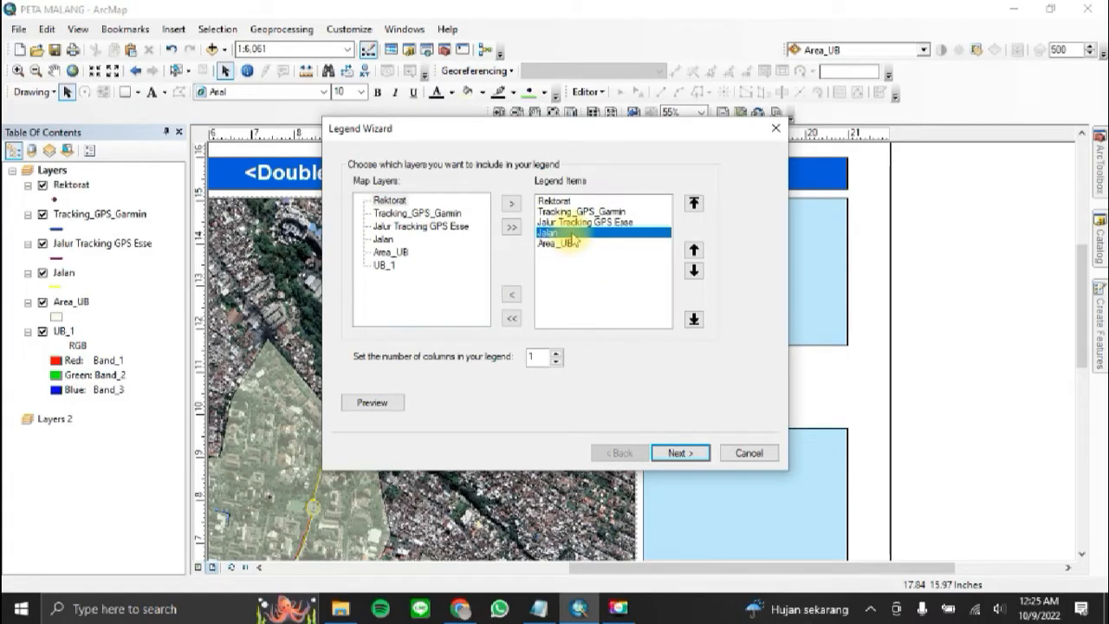
pyautogui.click(693, 250)
pyautogui.click(693, 250)
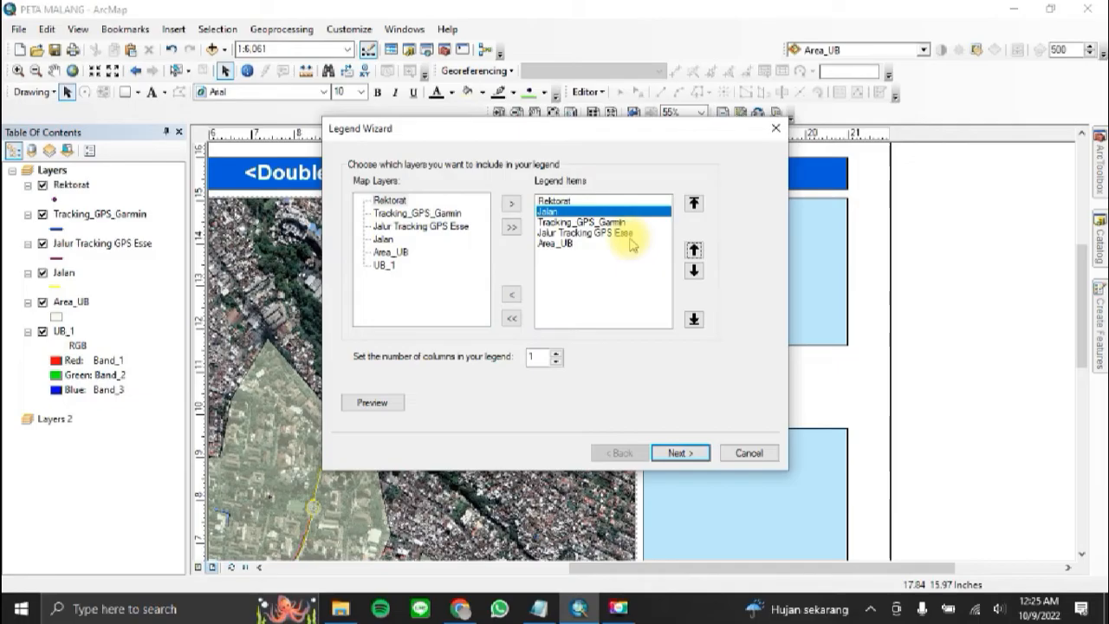
# Step: Move Jalur Tracking GPS Esse above Tracking_GPS_Garmin in the legend items and accept the item order
pyautogui.click(585, 233)
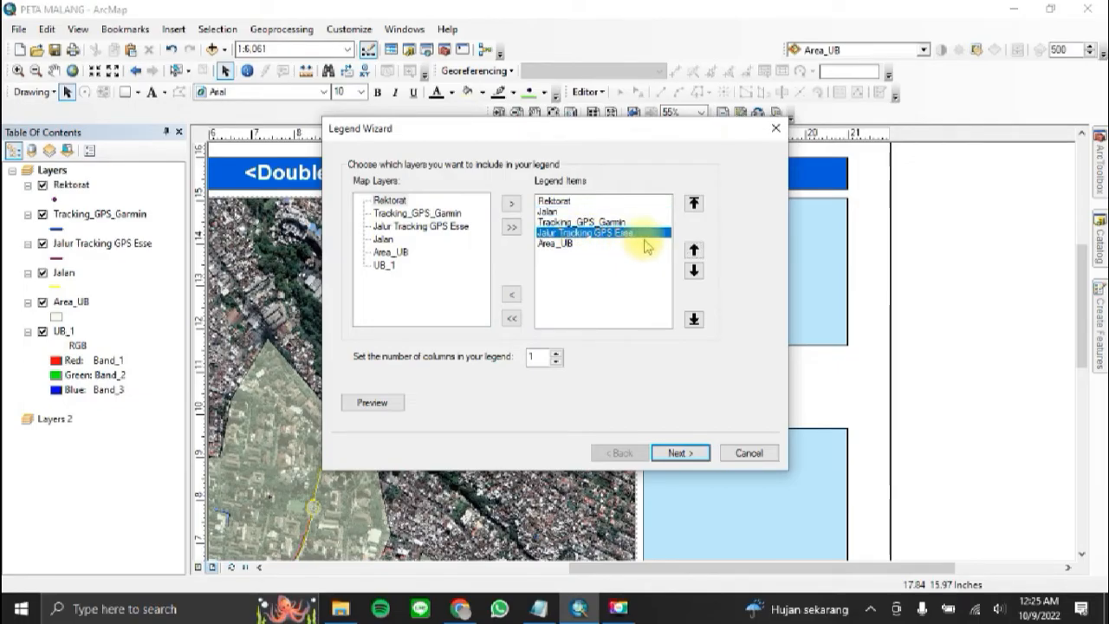
pyautogui.click(693, 250)
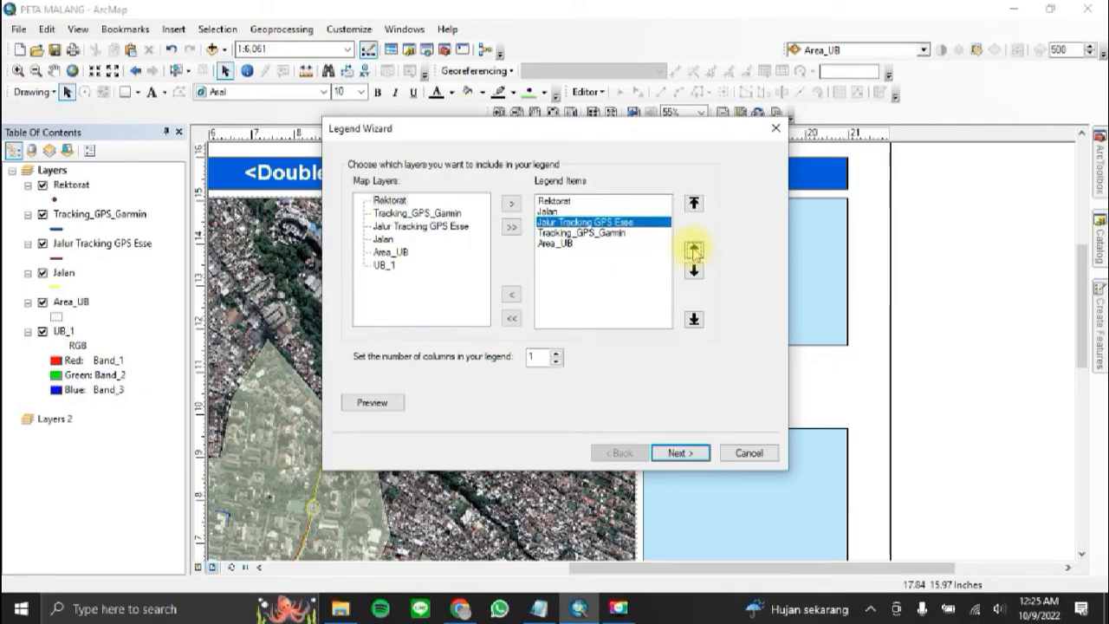
pyautogui.click(576, 234)
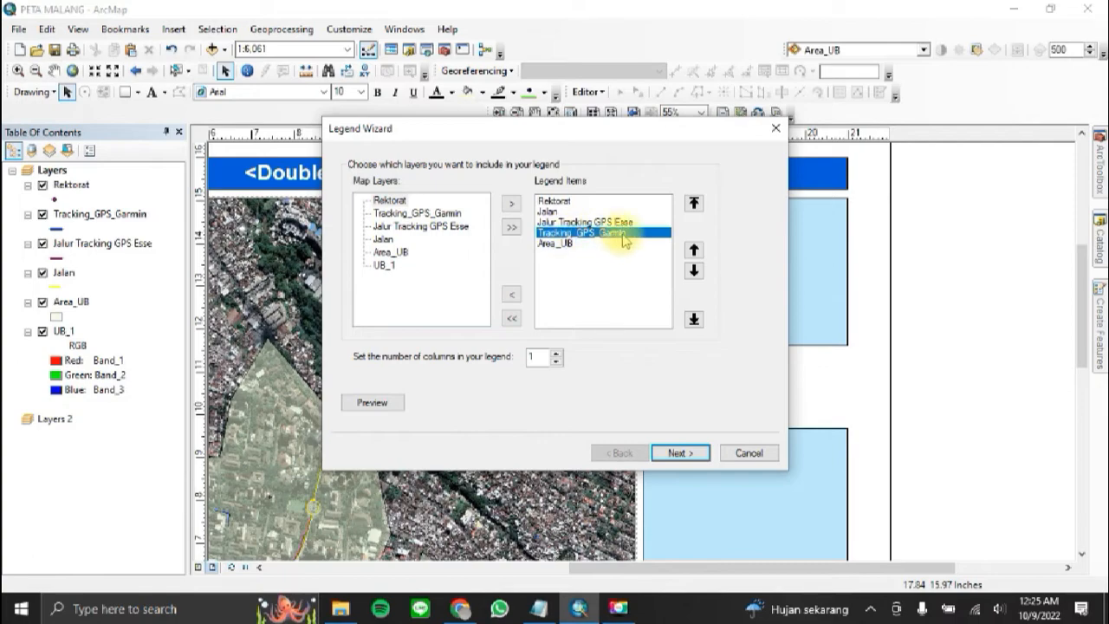
pyautogui.click(553, 243)
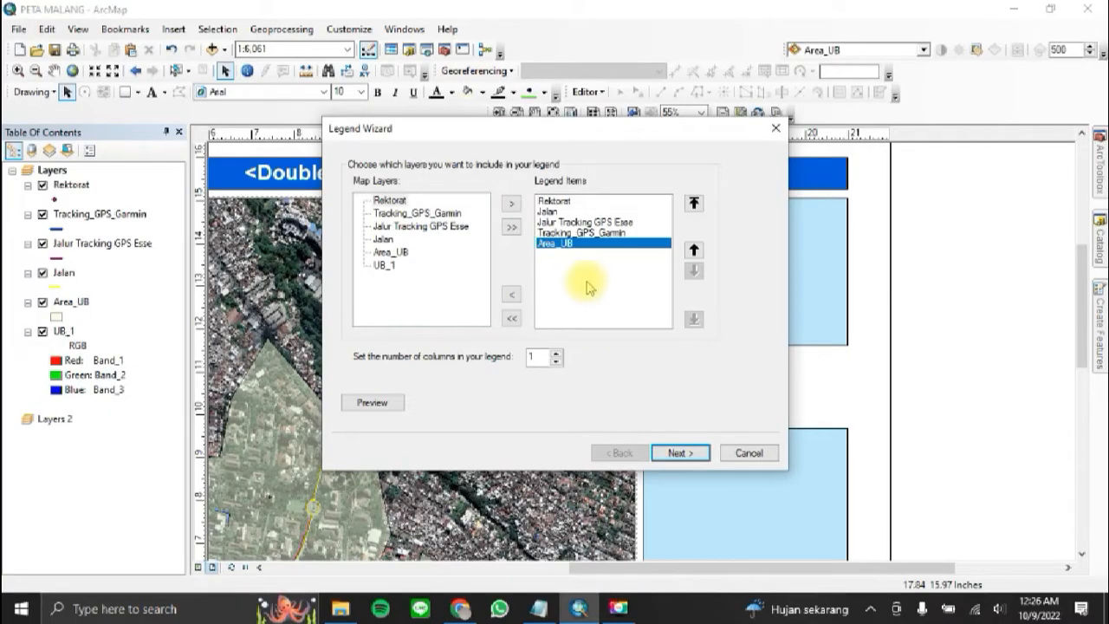
pyautogui.click(692, 456)
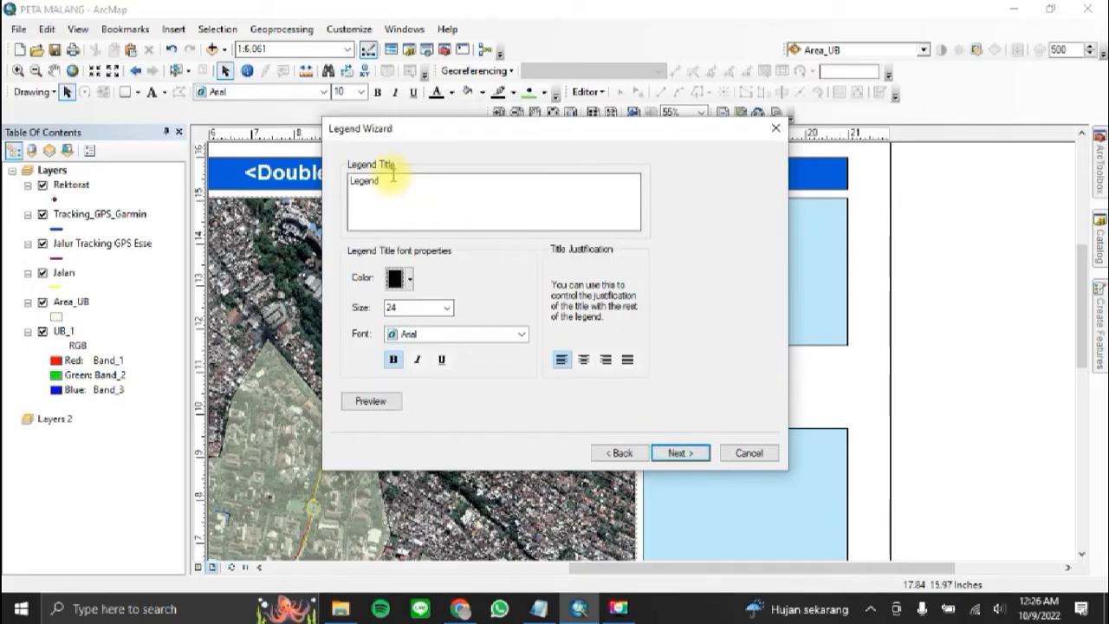
# Step: Title the legend LEGENDA and center the title above the legend items
pyautogui.moveTo(410, 188); pyautogui.dragTo(324, 186)
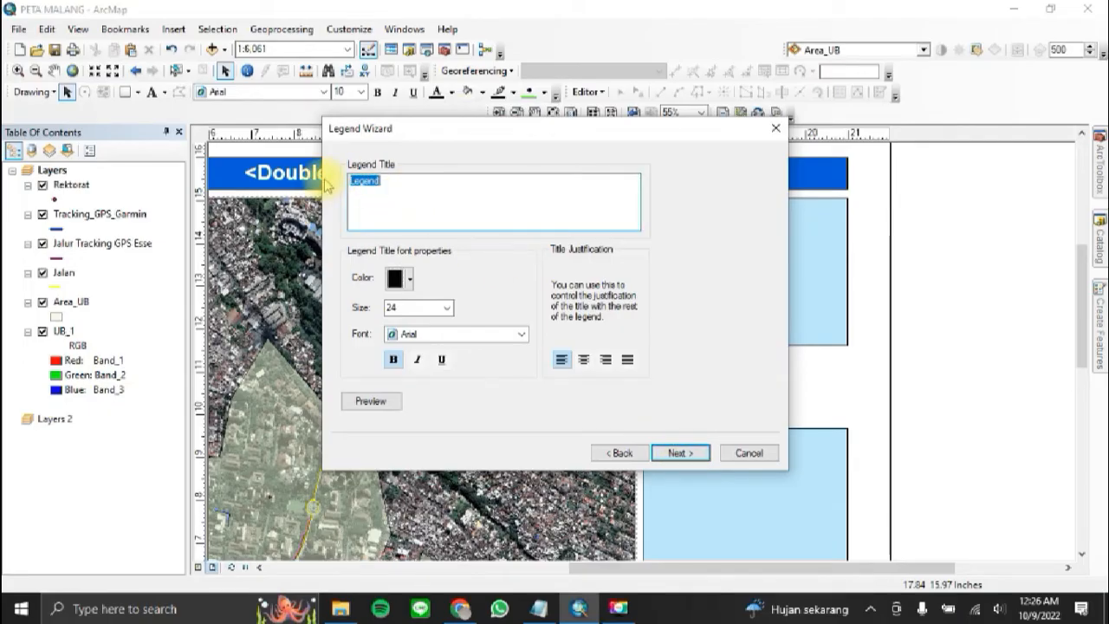
pyautogui.press('capslock')
pyautogui.write('LEGENDA')
pyautogui.press('capslock')
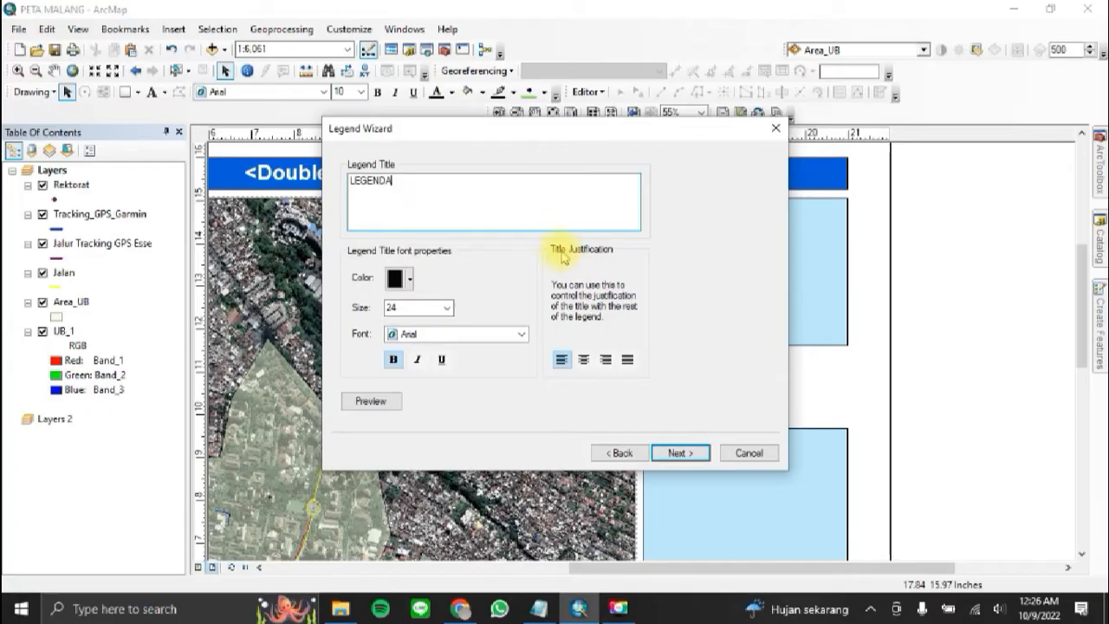
pyautogui.click(585, 360)
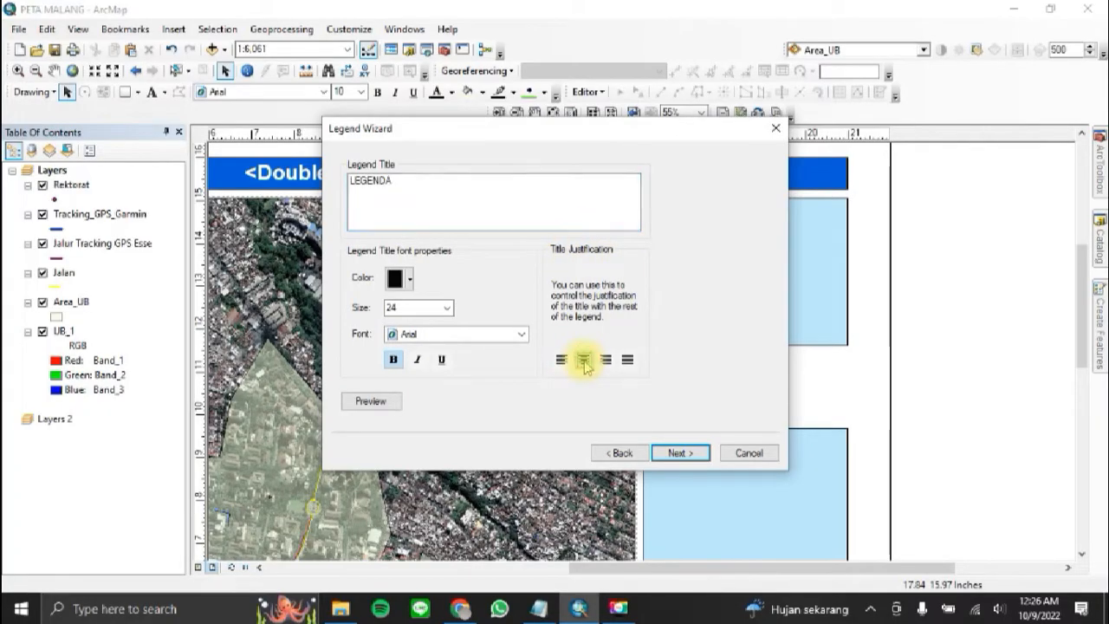
pyautogui.click(697, 457)
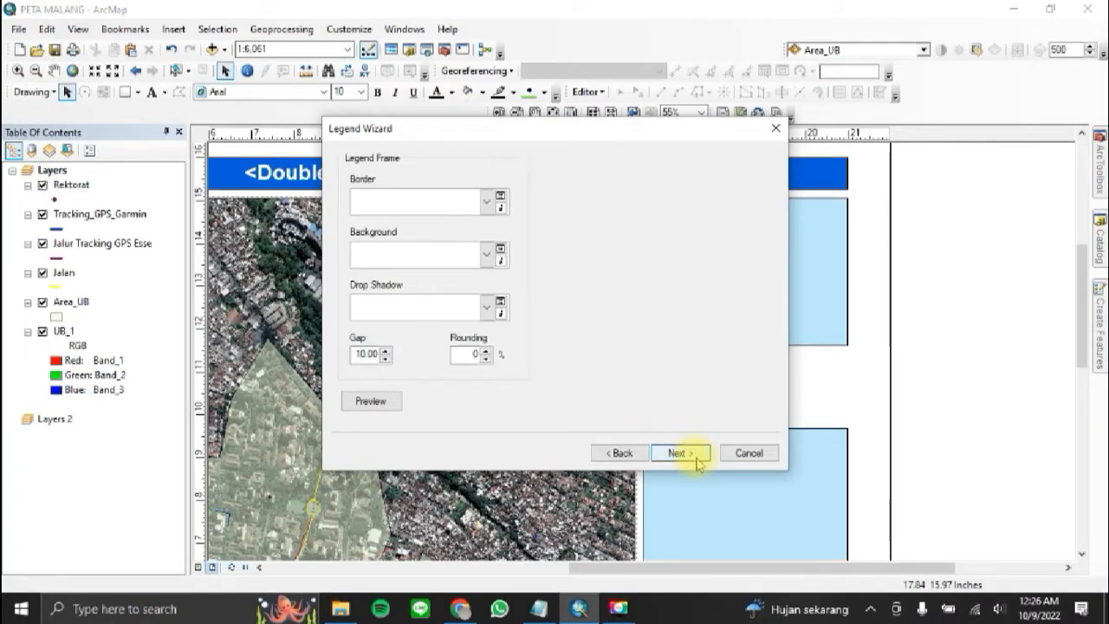
# Step: Finish the legend with the default frame, patch and spacing settings and place it inside the upper blue box
pyautogui.click(697, 457)
pyautogui.click(697, 457)
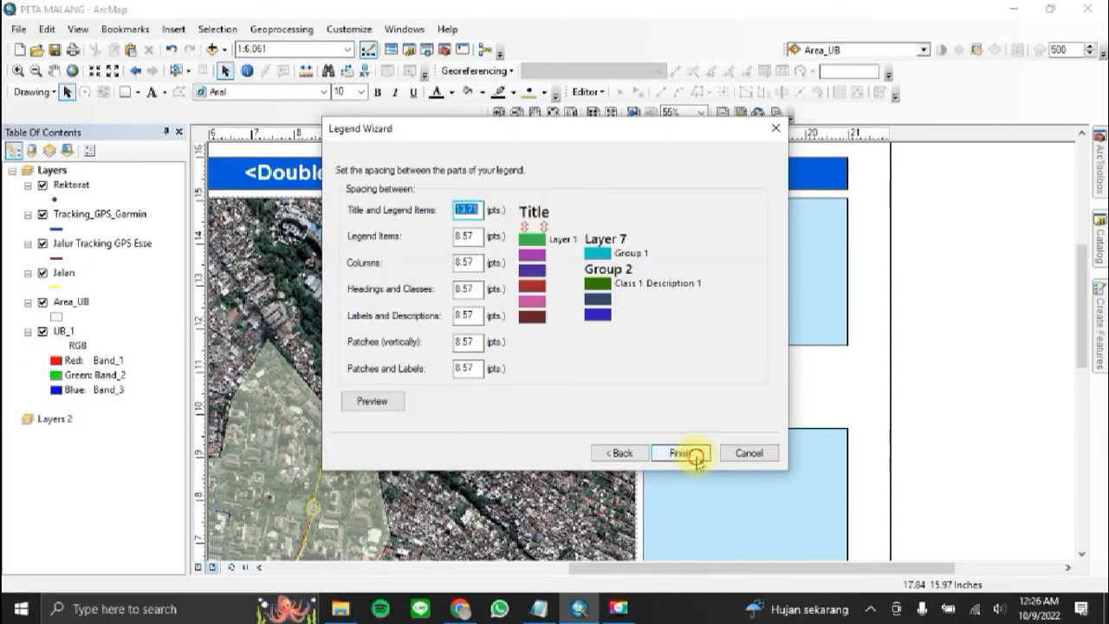
pyautogui.click(697, 457)
pyautogui.moveTo(599, 369); pyautogui.dragTo(743, 293)
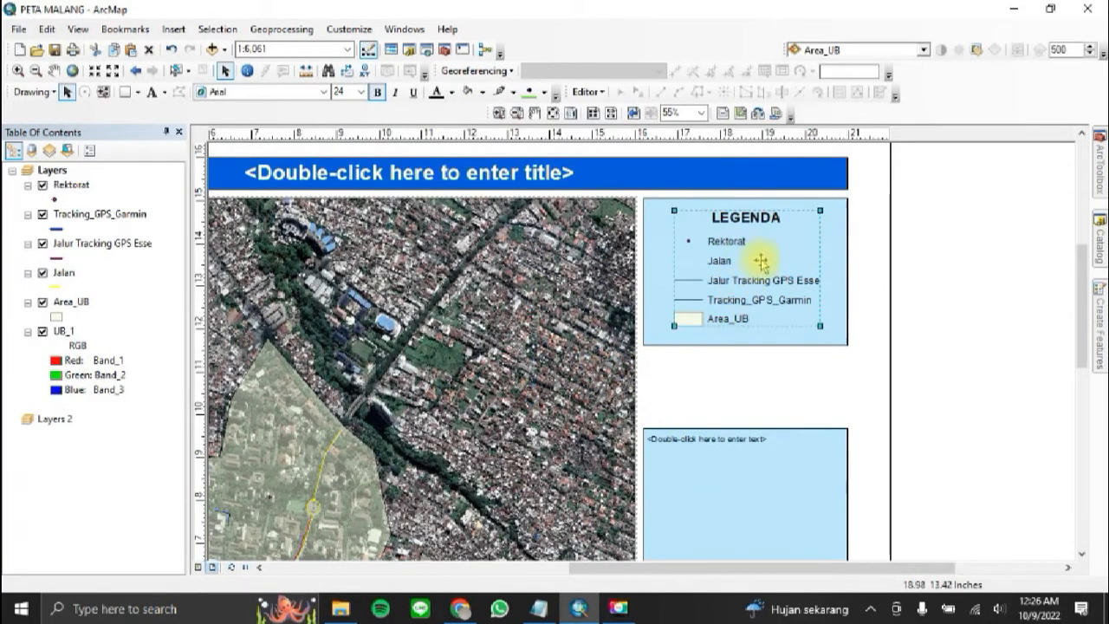
pyautogui.click(925, 275)
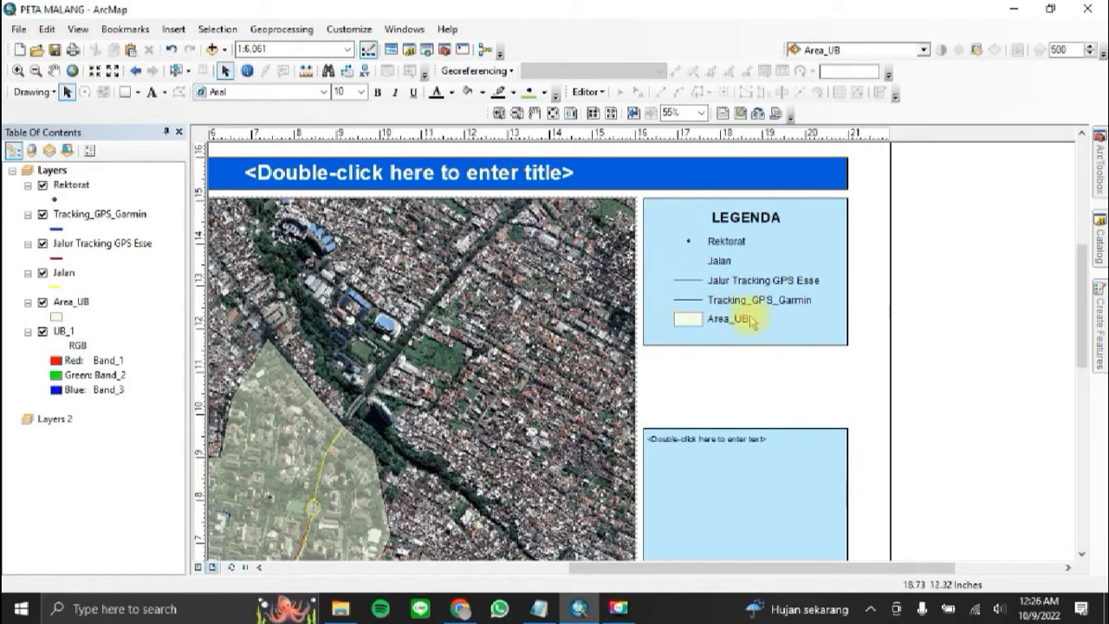
# Step: Remove the blue background fill from the box behind the legend by setting its frame background to None
pyautogui.click(658, 333)
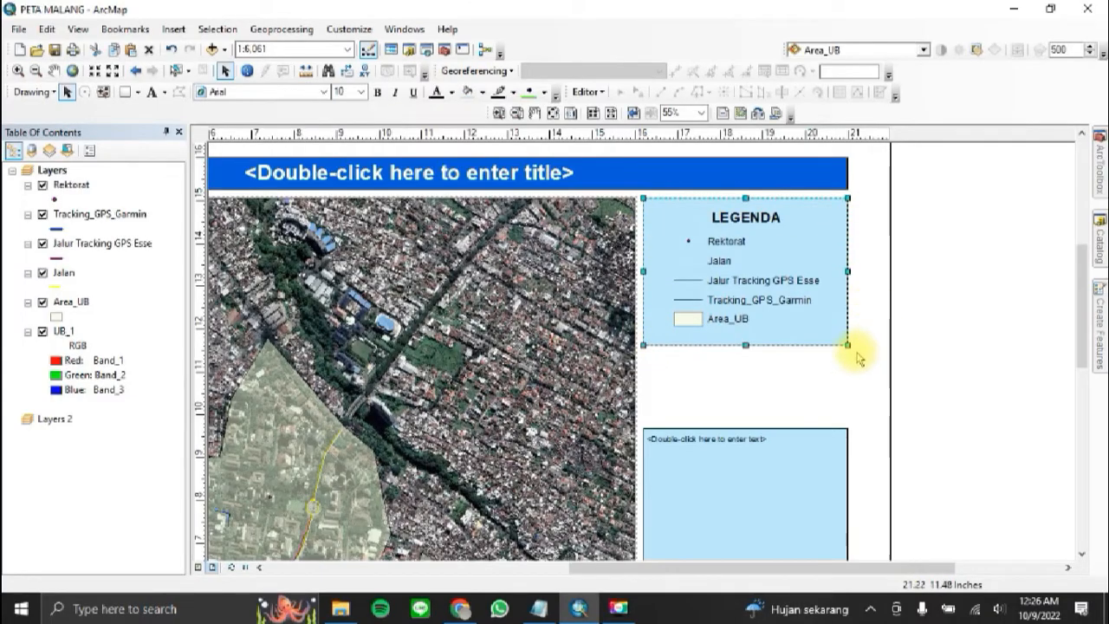
pyautogui.click(733, 401)
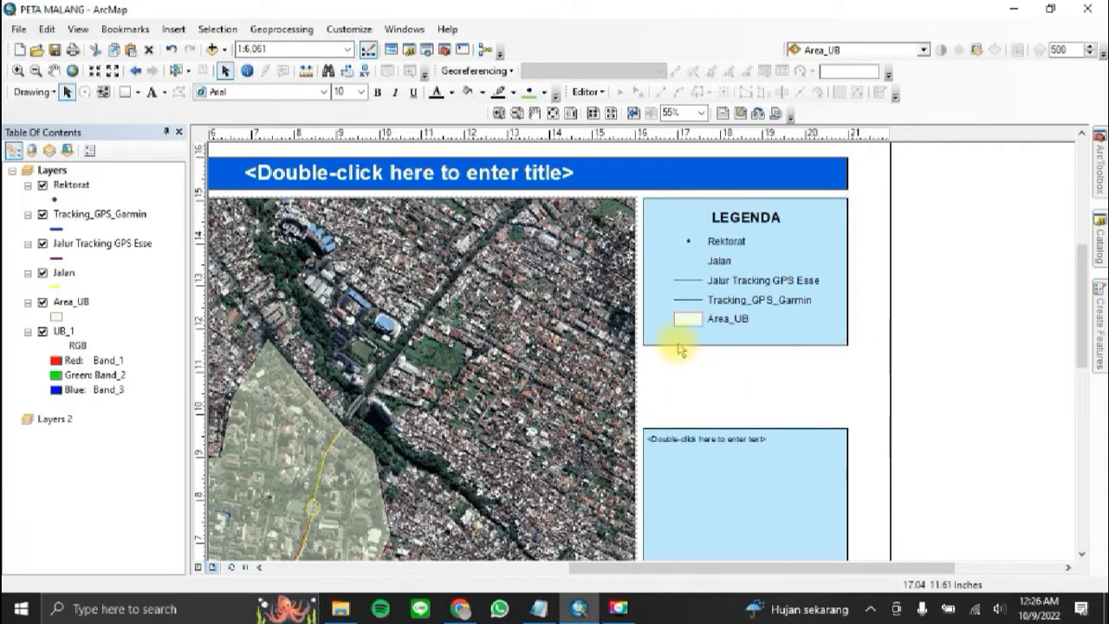
pyautogui.click(650, 339)
pyautogui.rightClick(654, 344)
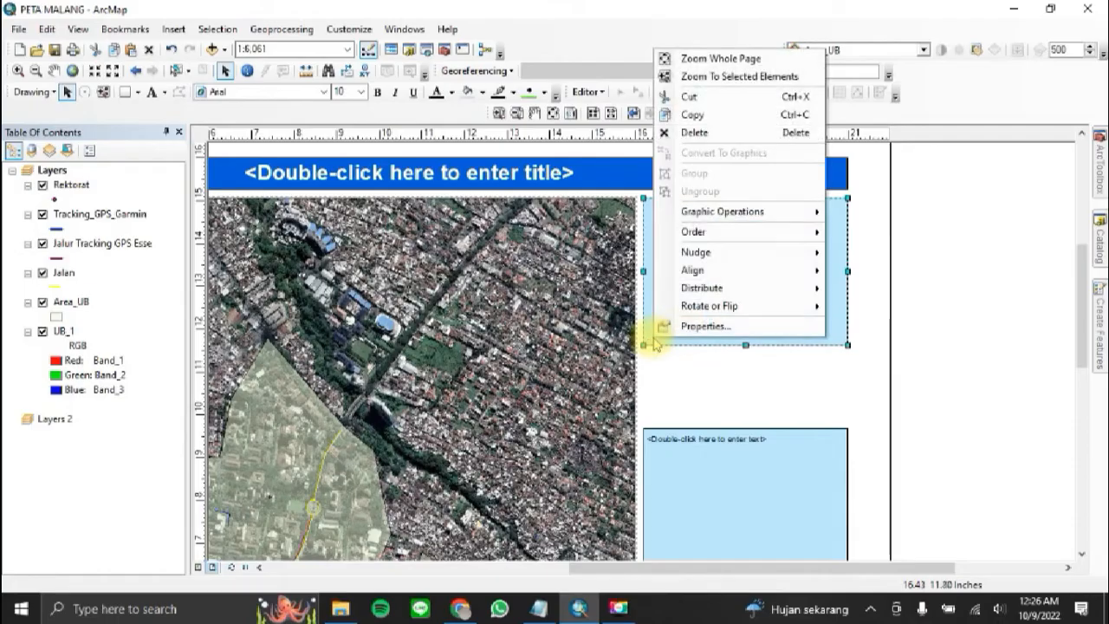
pyautogui.click(683, 327)
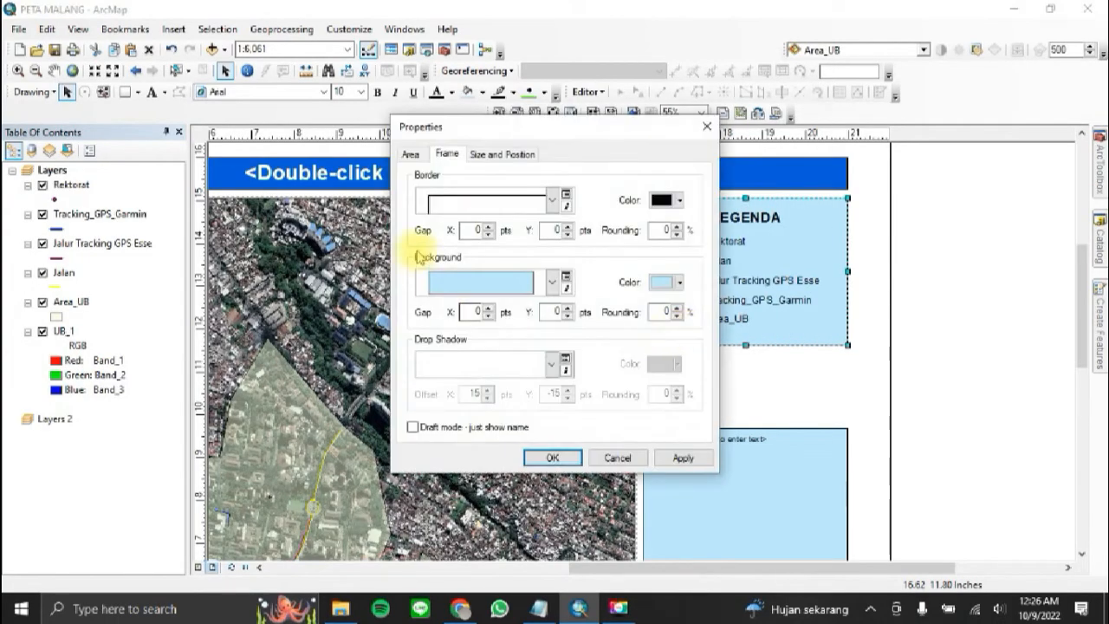
pyautogui.click(552, 283)
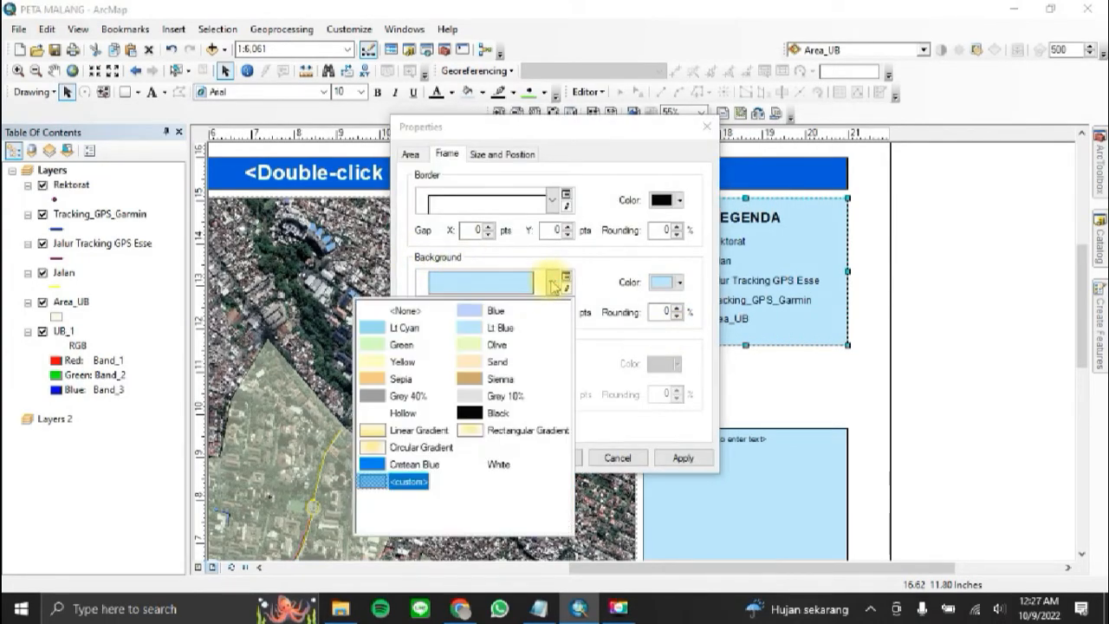
pyautogui.click(410, 312)
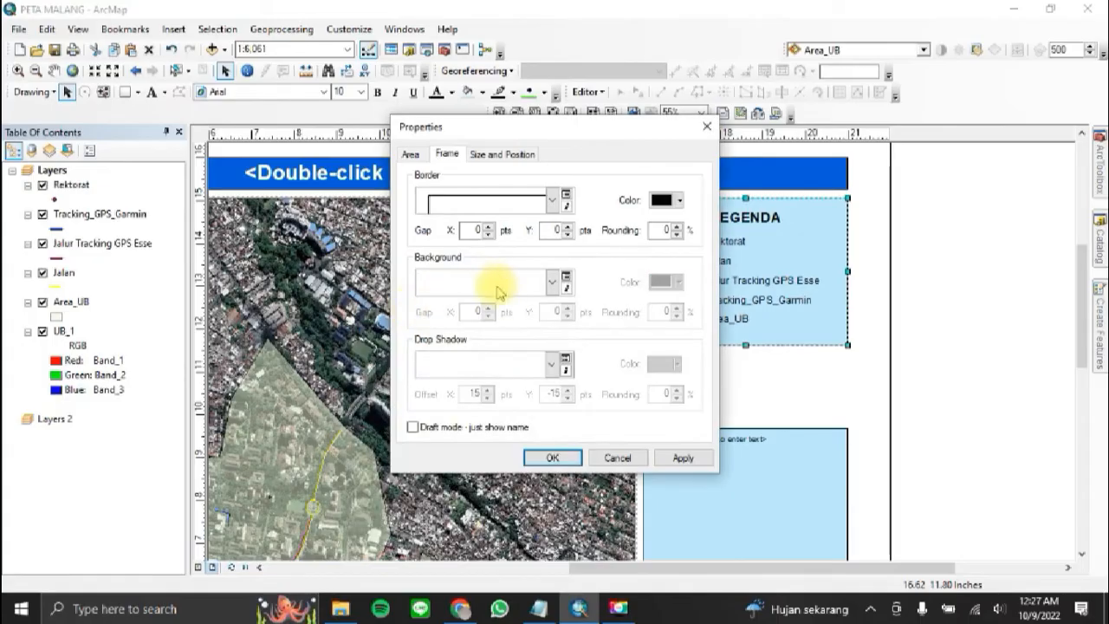
pyautogui.click(556, 458)
pyautogui.click(961, 285)
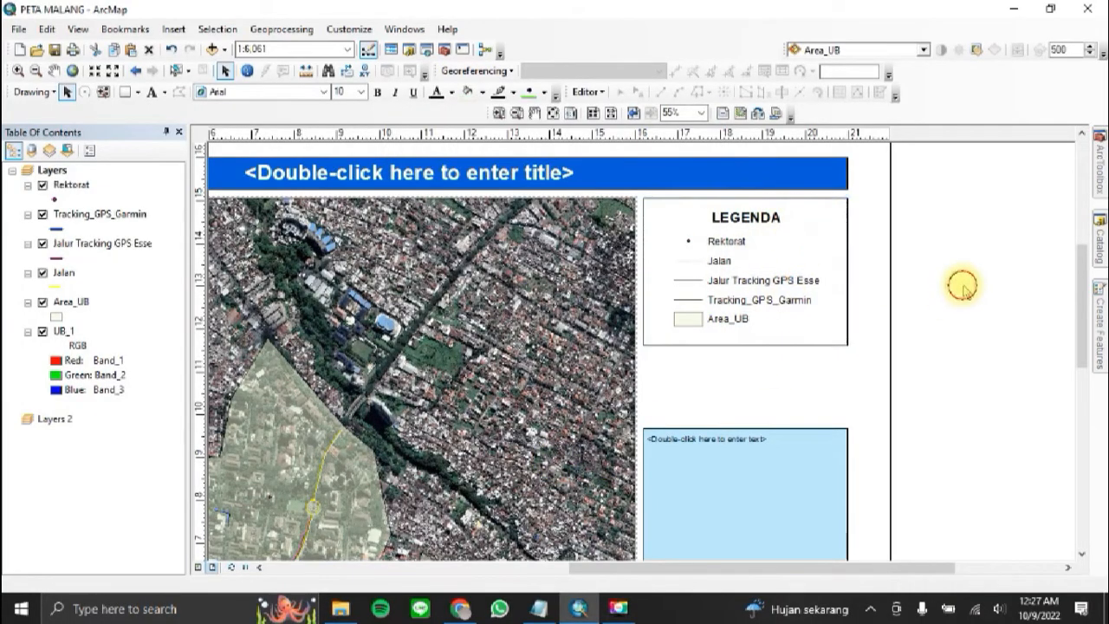
# Step: Convert the LEGENDA legend to graphics and ungroup it into separate entries
pyautogui.click(751, 299)
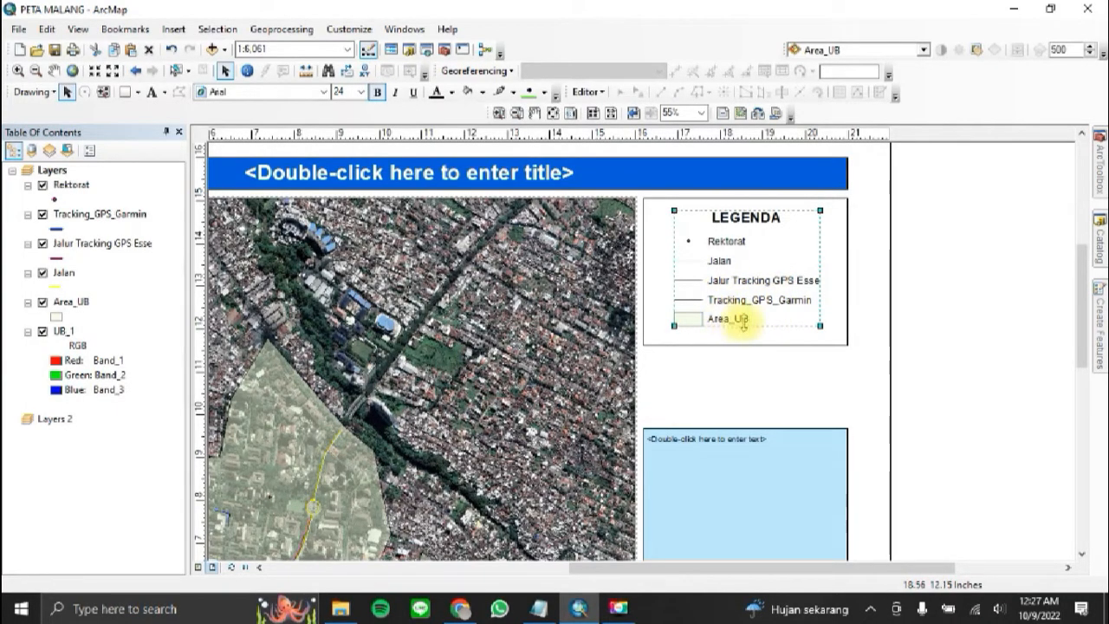
pyautogui.rightClick(738, 264)
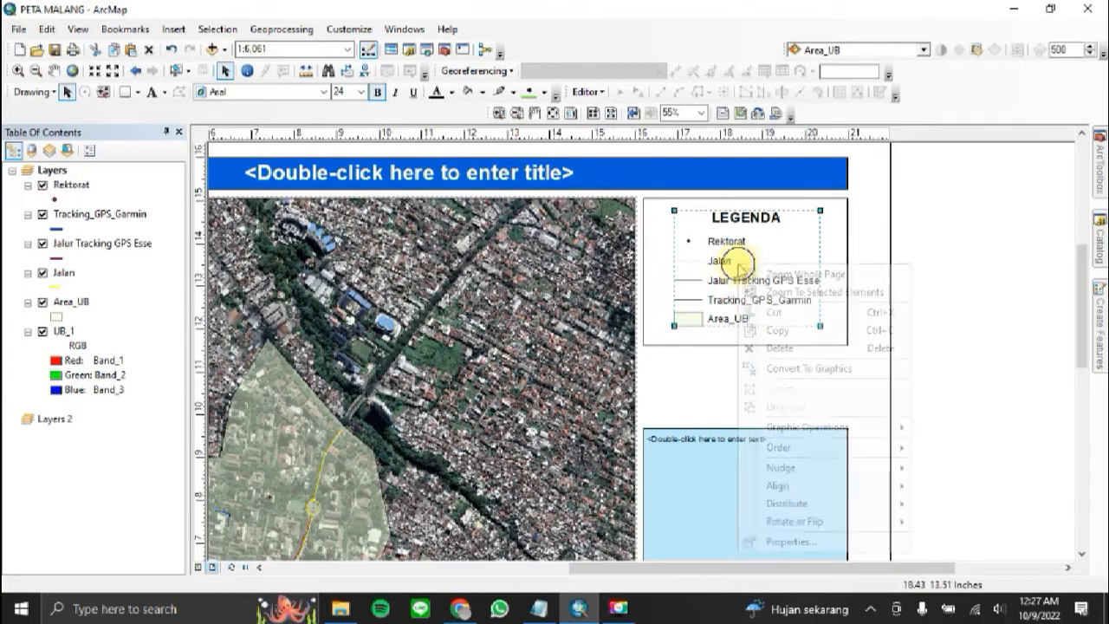
pyautogui.click(818, 371)
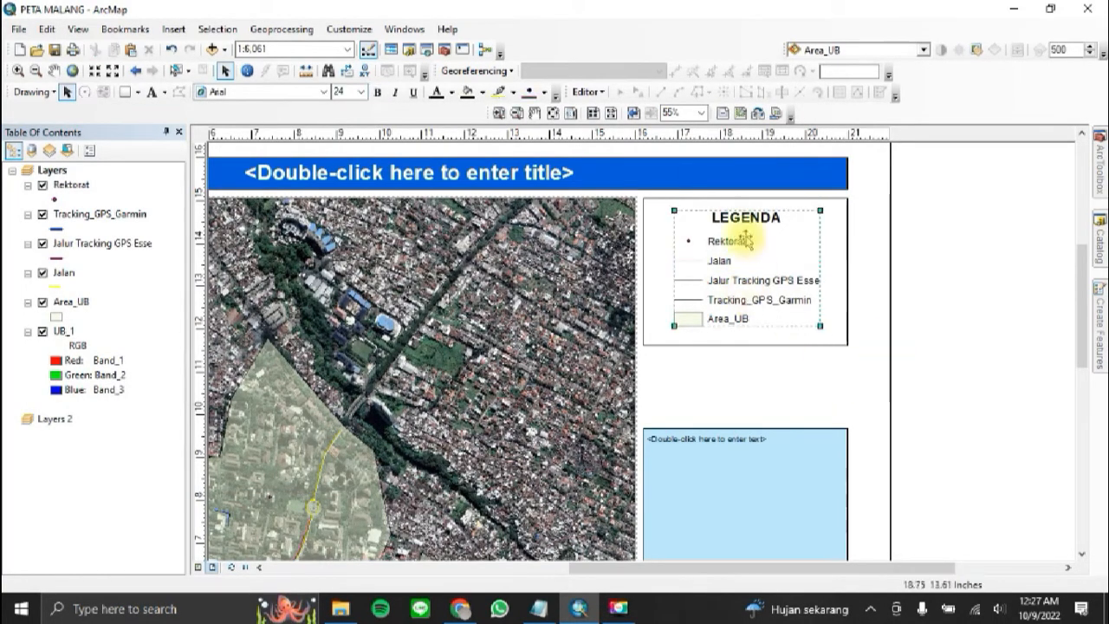
pyautogui.rightClick(702, 266)
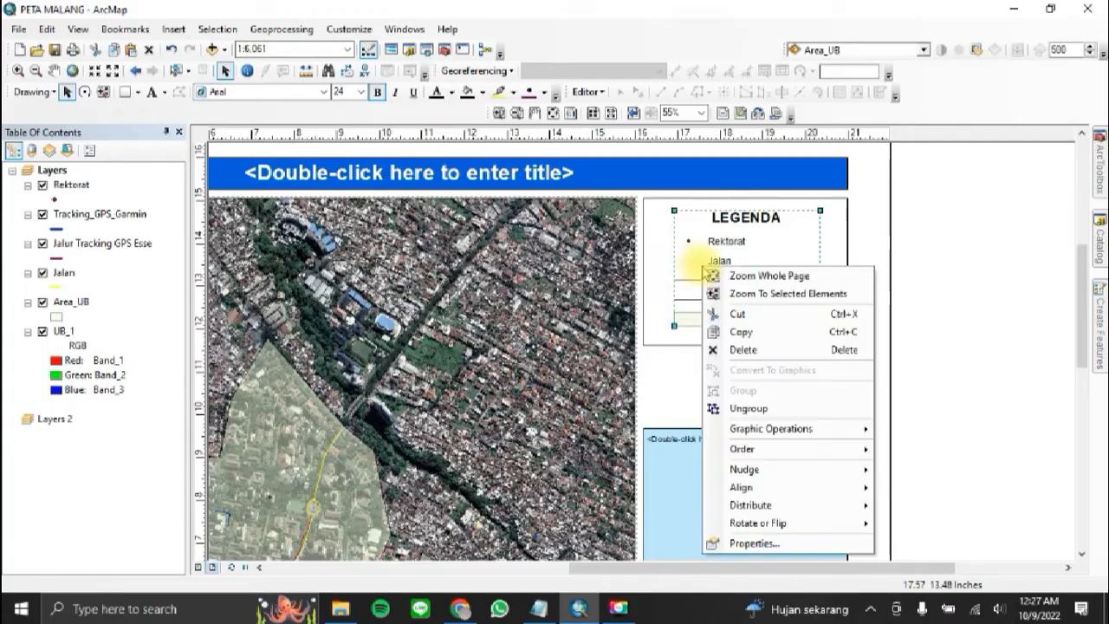
pyautogui.click(786, 417)
pyautogui.click(837, 394)
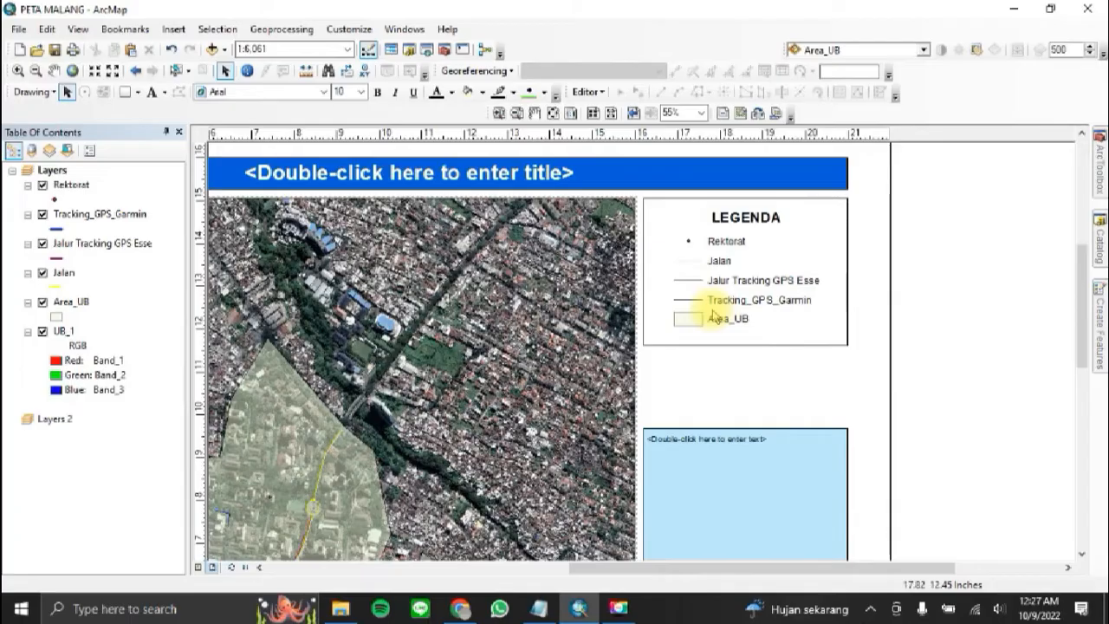
# Step: Ungroup the Tracking_GPS_Garmin legend entry so its line symbol and label can be selected separately
pyautogui.click(758, 303)
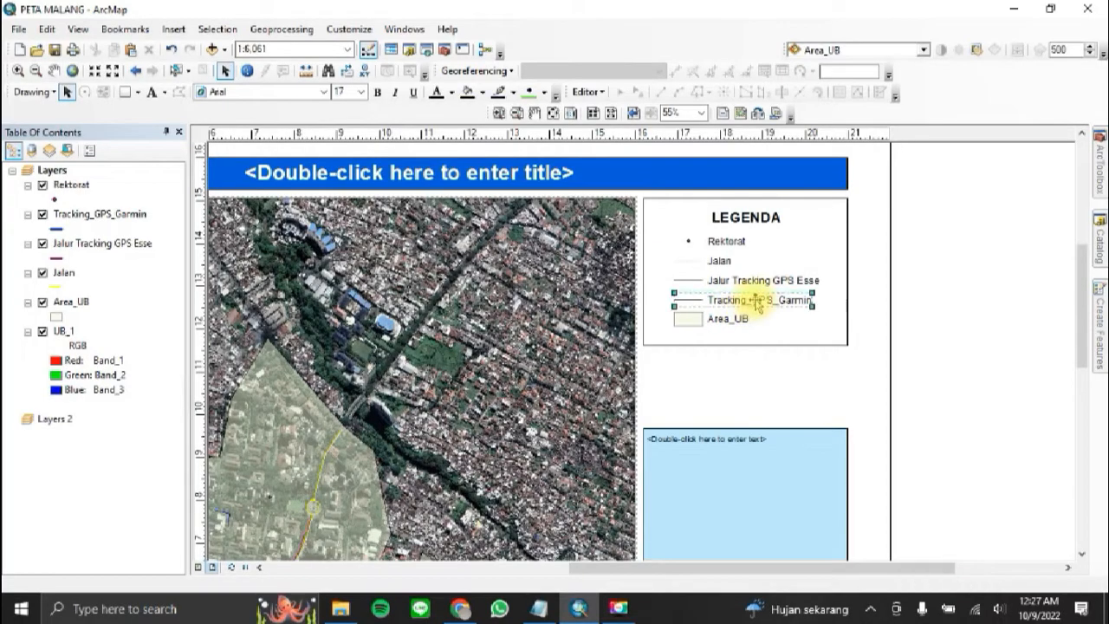
pyautogui.rightClick(758, 303)
pyautogui.click(784, 439)
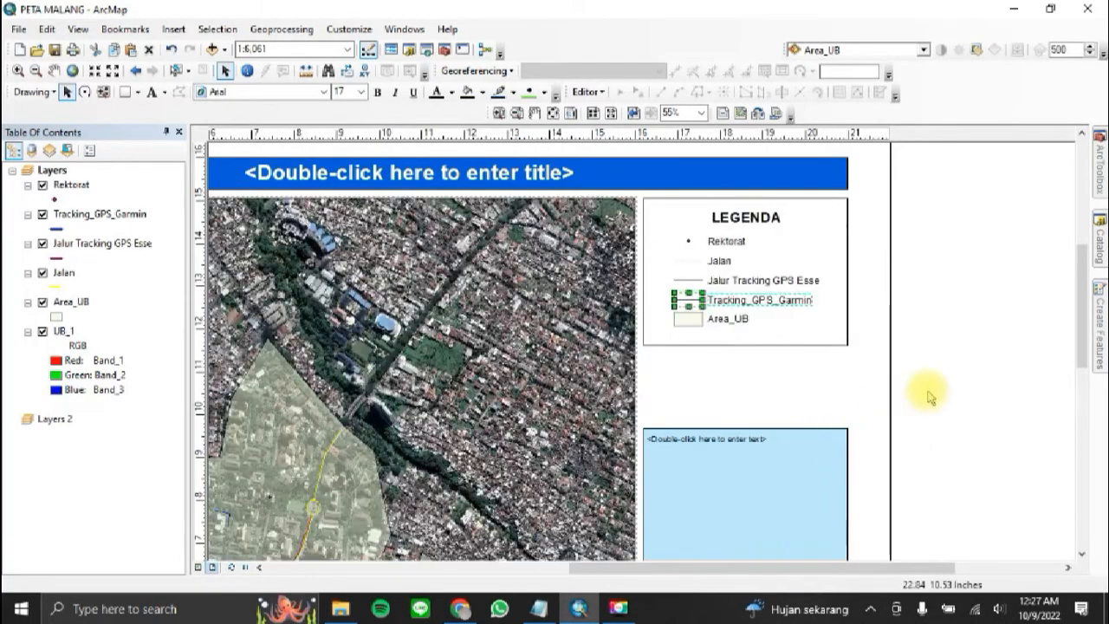
pyautogui.click(687, 299)
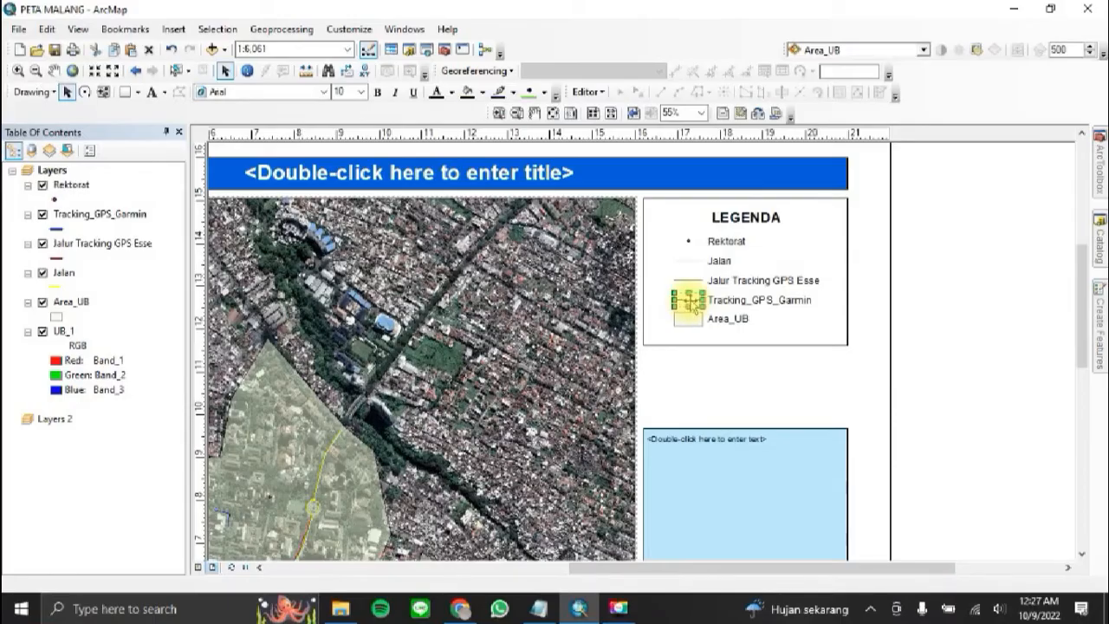
pyautogui.click(731, 305)
pyautogui.click(790, 384)
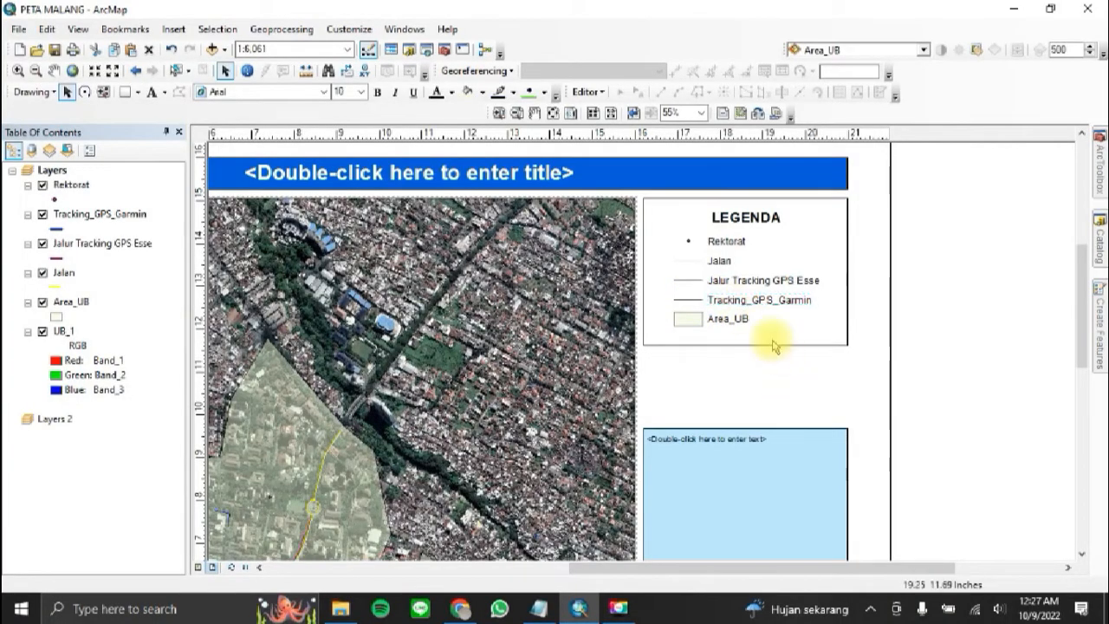
# Step: Change the Tracking_GPS_Garmin legend label to Jalur Tracking GPS Garmin, replacing the underscores with spaces
pyautogui.doubleClick(761, 305)
pyautogui.click(700, 144)
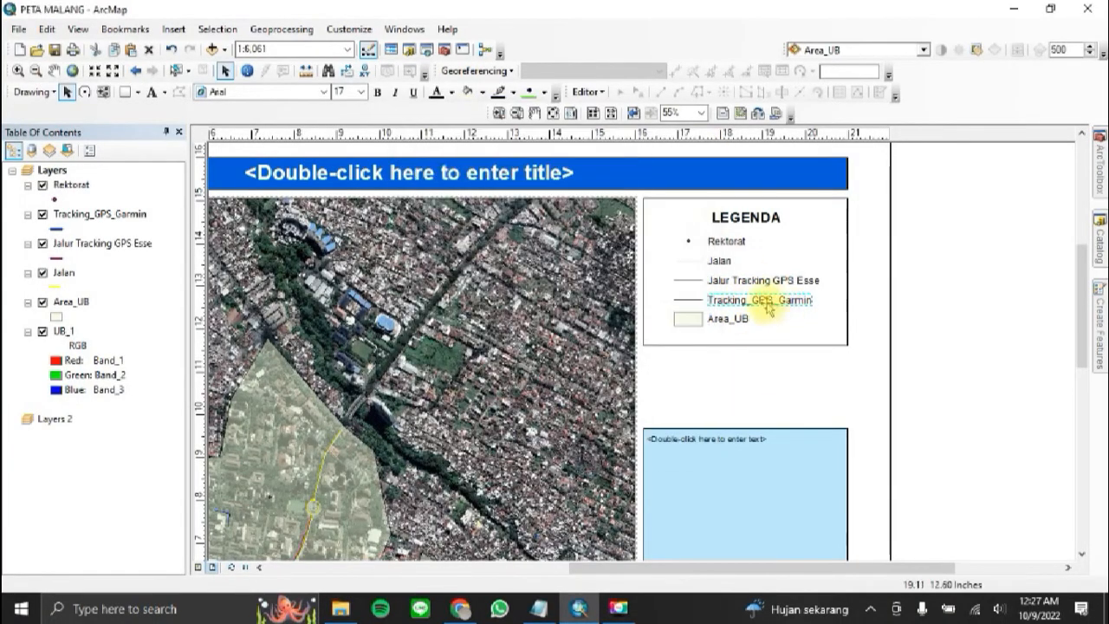
pyautogui.doubleClick(762, 300)
pyautogui.click(574, 226)
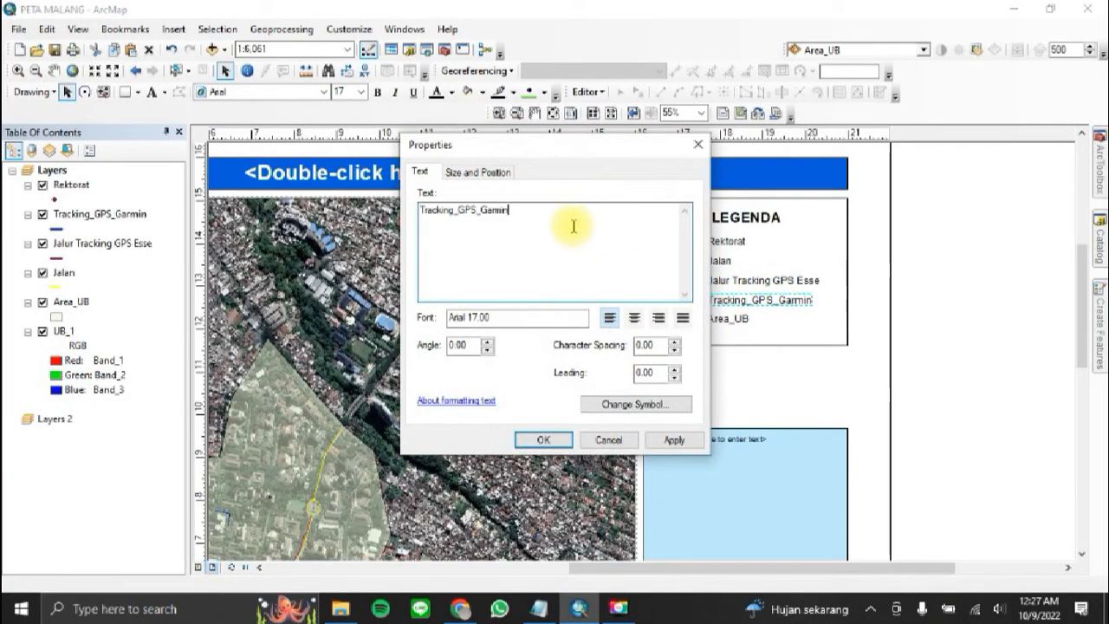
pyautogui.press('Home')
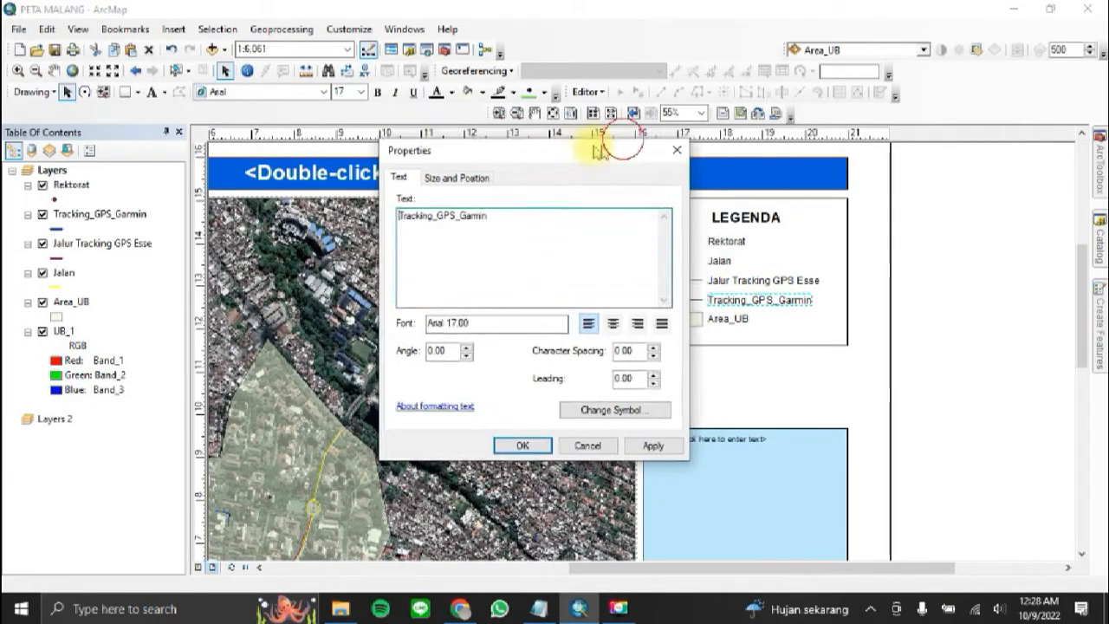
pyautogui.write('Jalur')
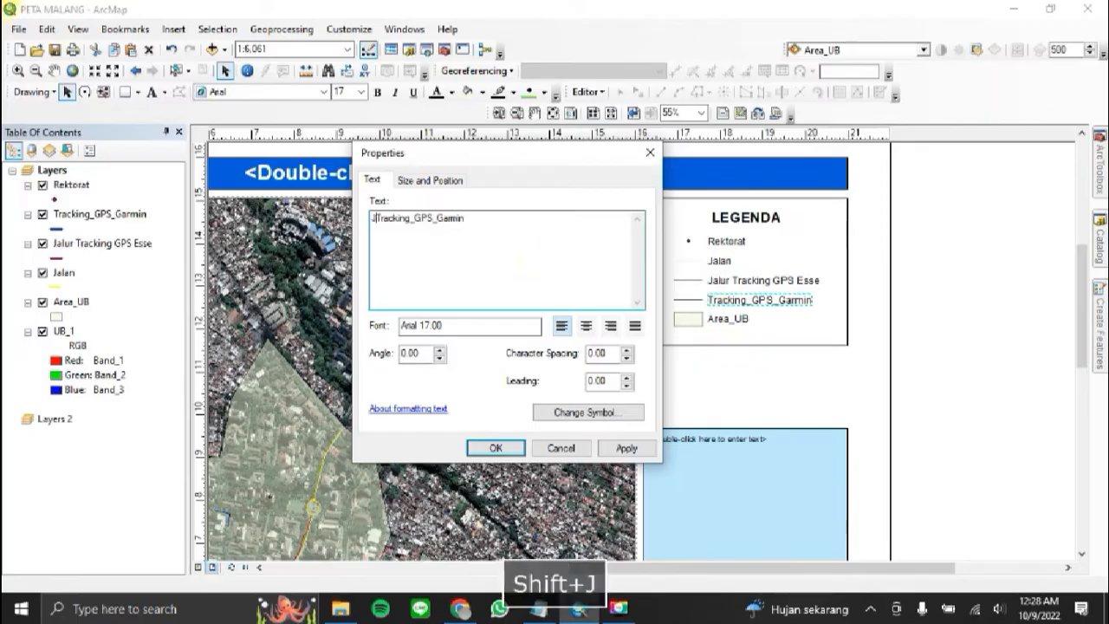
pyautogui.press('Right')
pyautogui.press('Right')
pyautogui.press('Right')
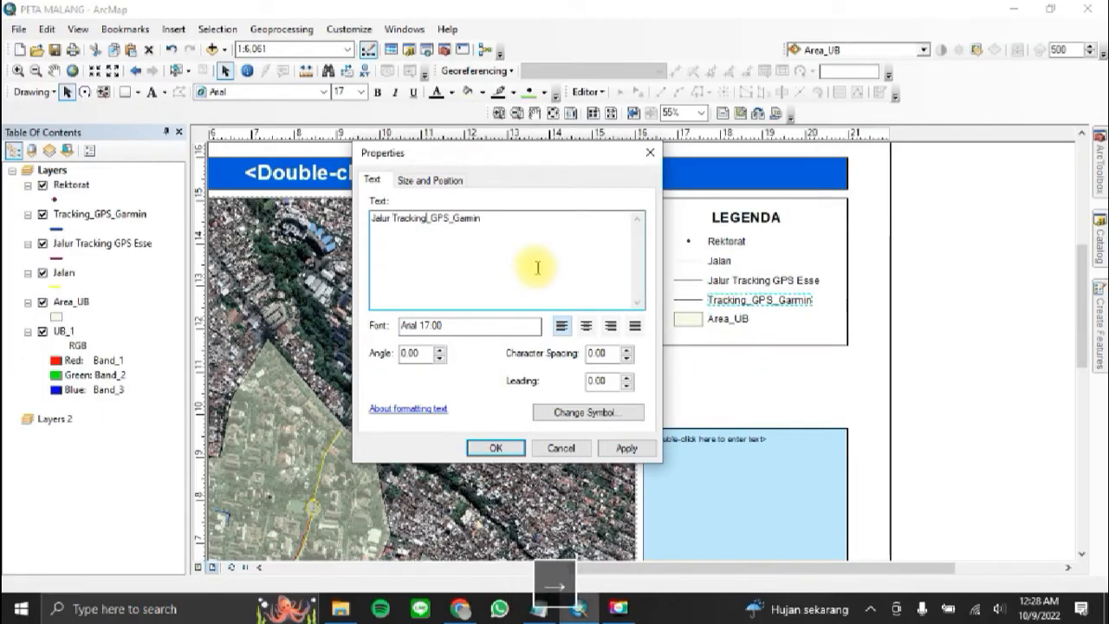
pyautogui.press('BackSpace')
pyautogui.press('Right')
pyautogui.press('Right')
pyautogui.press('Right')
pyautogui.press('Right')
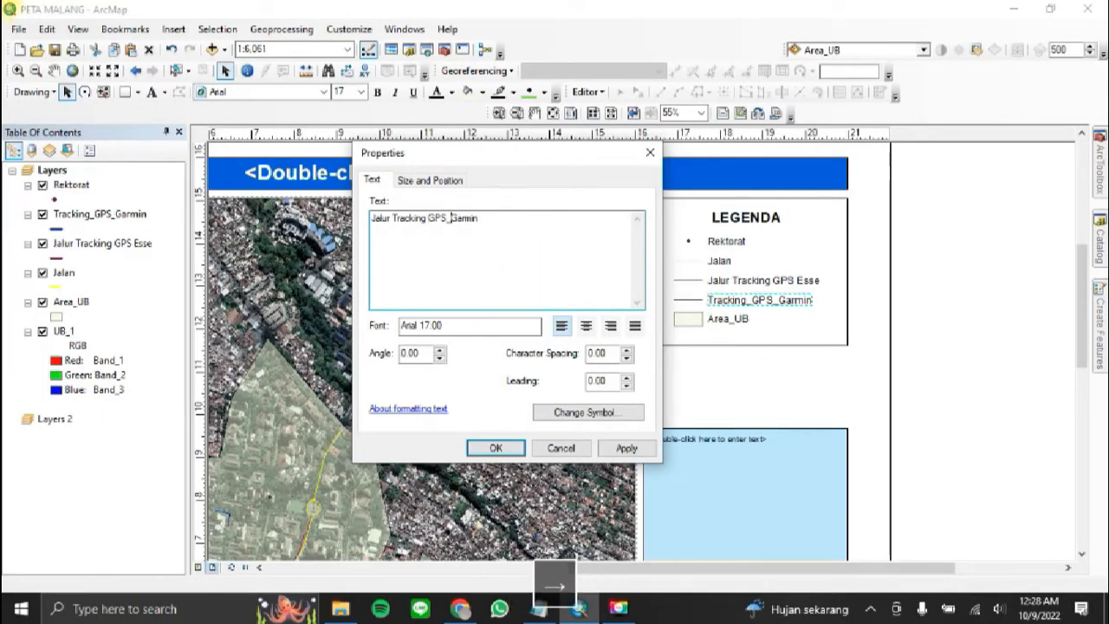
pyautogui.press('BackSpace')
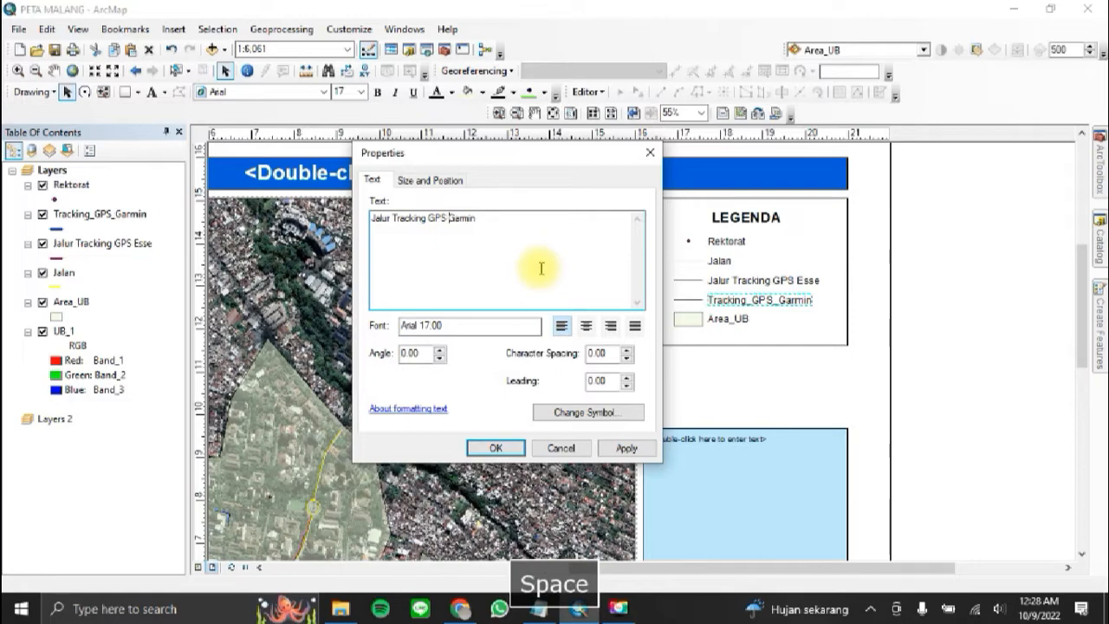
pyautogui.click(498, 449)
# Step: Ungroup the Area_UB legend entry and change its label to Area UB
pyautogui.click(724, 319)
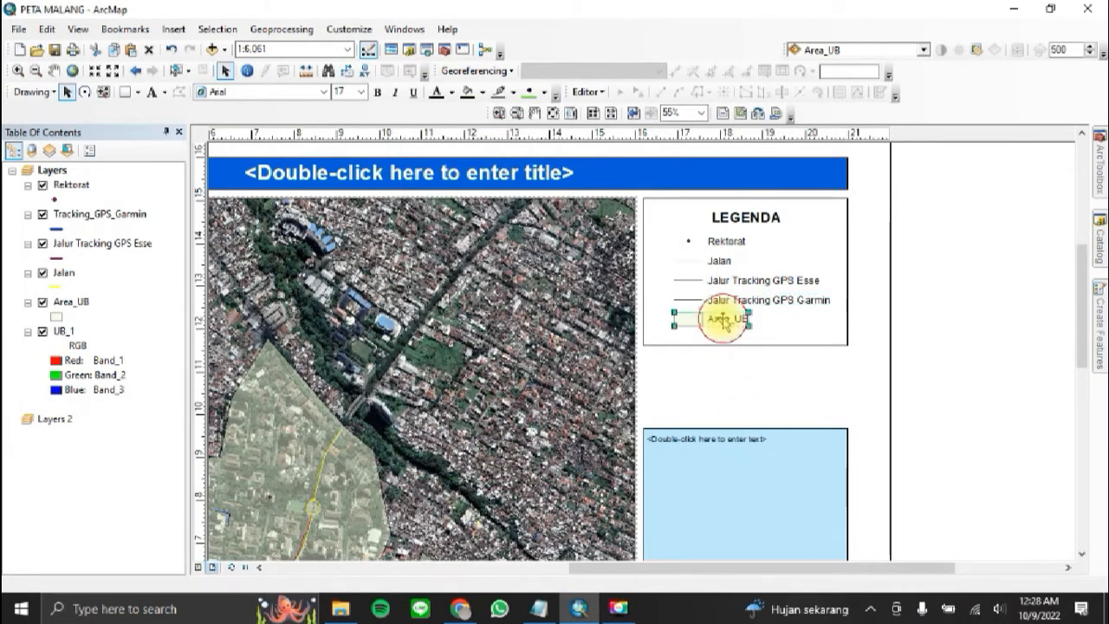
pyautogui.rightClick(715, 318)
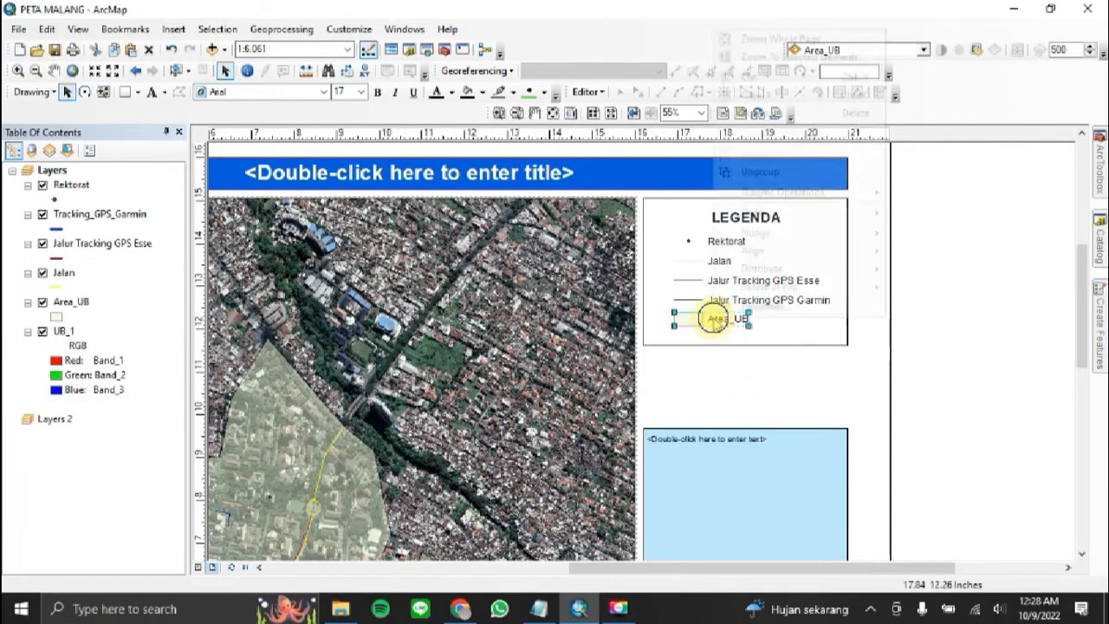
pyautogui.click(770, 174)
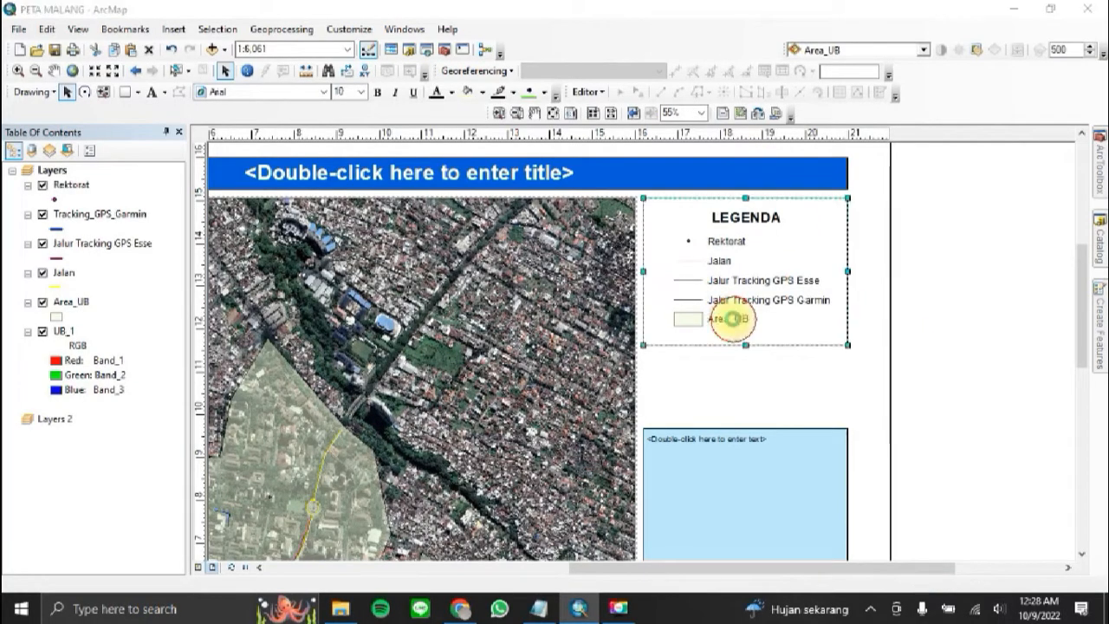
pyautogui.doubleClick(732, 319)
pyautogui.click(442, 211)
pyautogui.press('BackSpace')
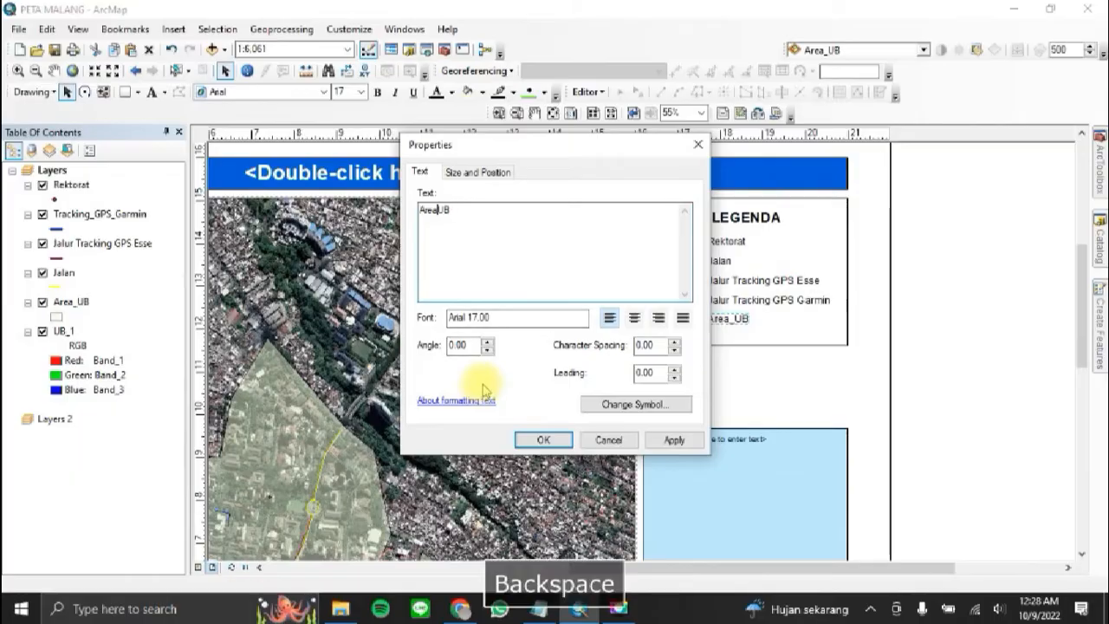
pyautogui.click(544, 441)
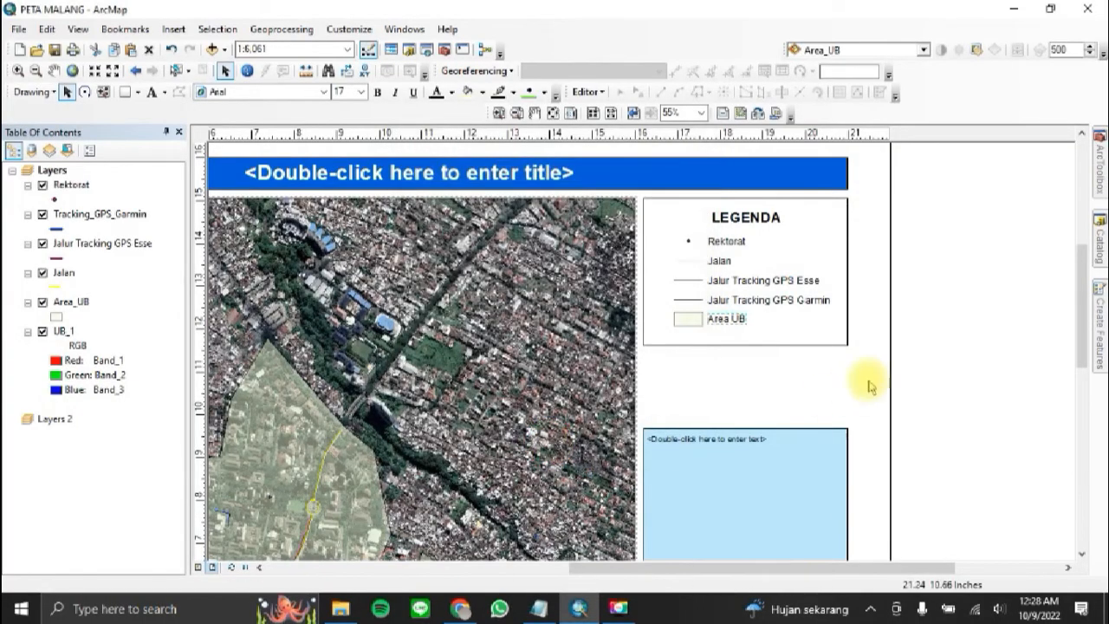
# Step: Ungroup the Jalur Tracking GPS Esse legend entry and change its label to Jalur Tracking GPS Essentials
pyautogui.click(781, 281)
pyautogui.rightClick(780, 282)
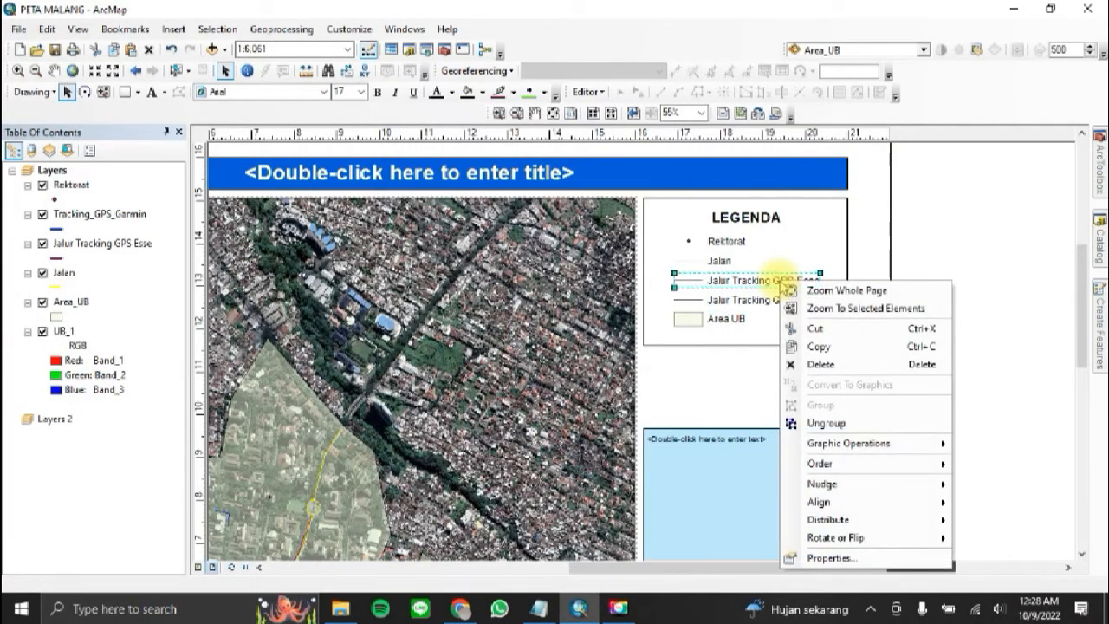
pyautogui.click(836, 421)
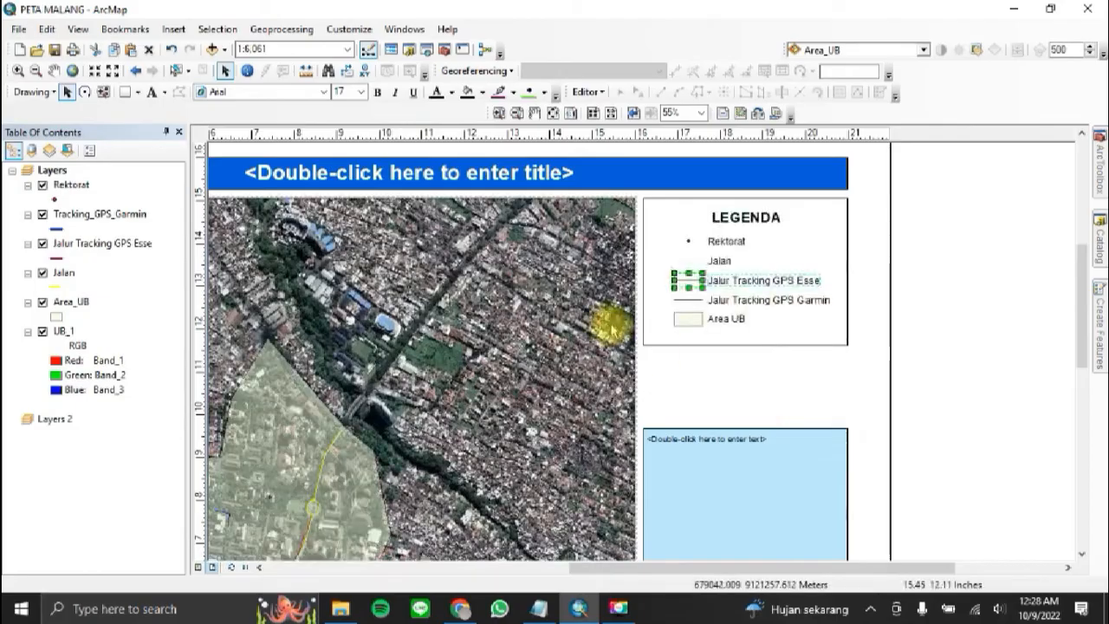
pyautogui.doubleClick(787, 281)
pyautogui.click(551, 213)
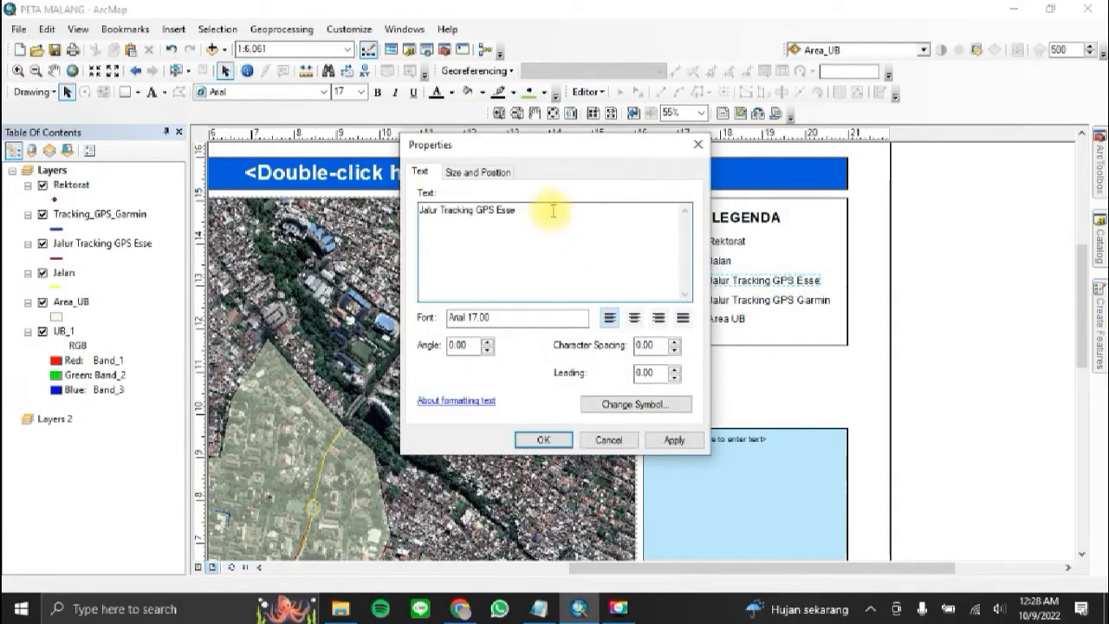
pyautogui.write('ntials')
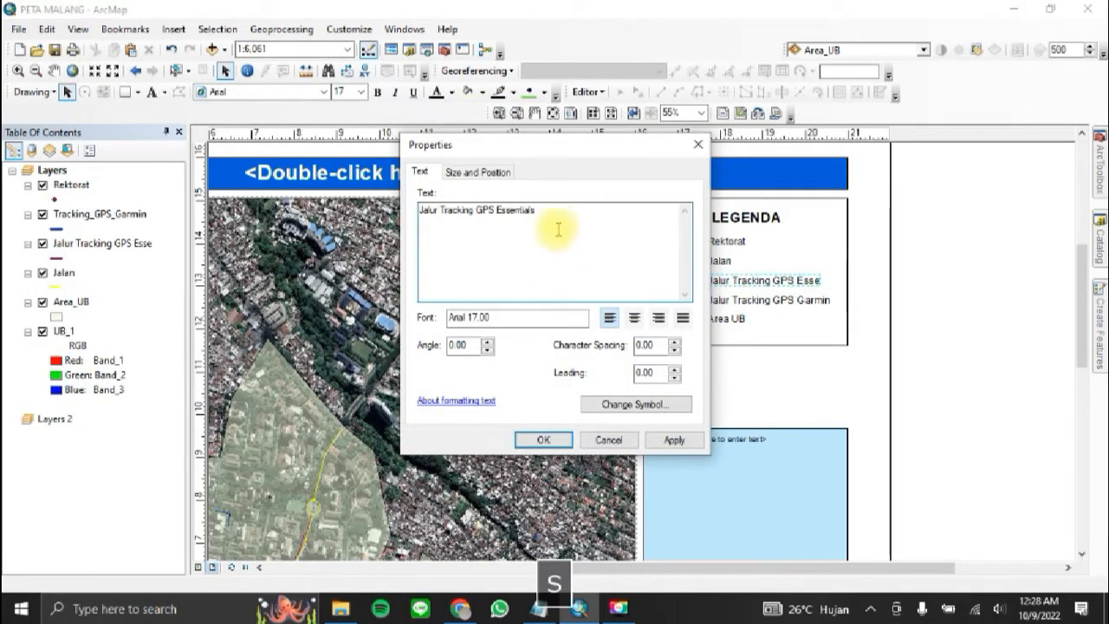
pyautogui.click(553, 440)
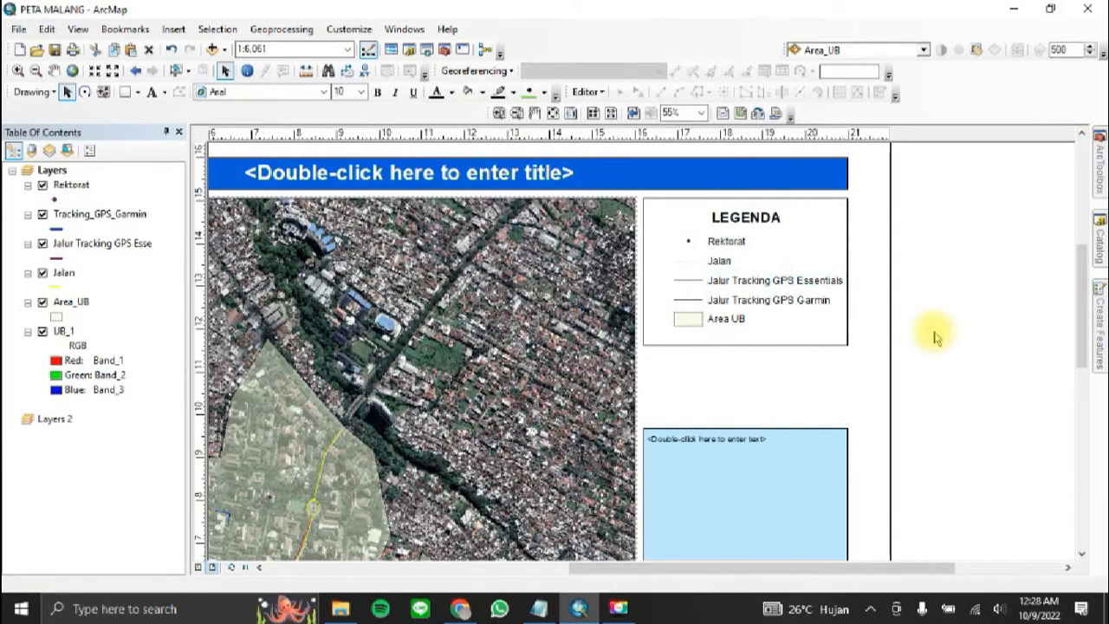
# Step: Group the Area UB legend symbol with its label into one element
pyautogui.keyDown('ctrl'); pyautogui.click(690, 319); pyautogui.keyUp('ctrl')
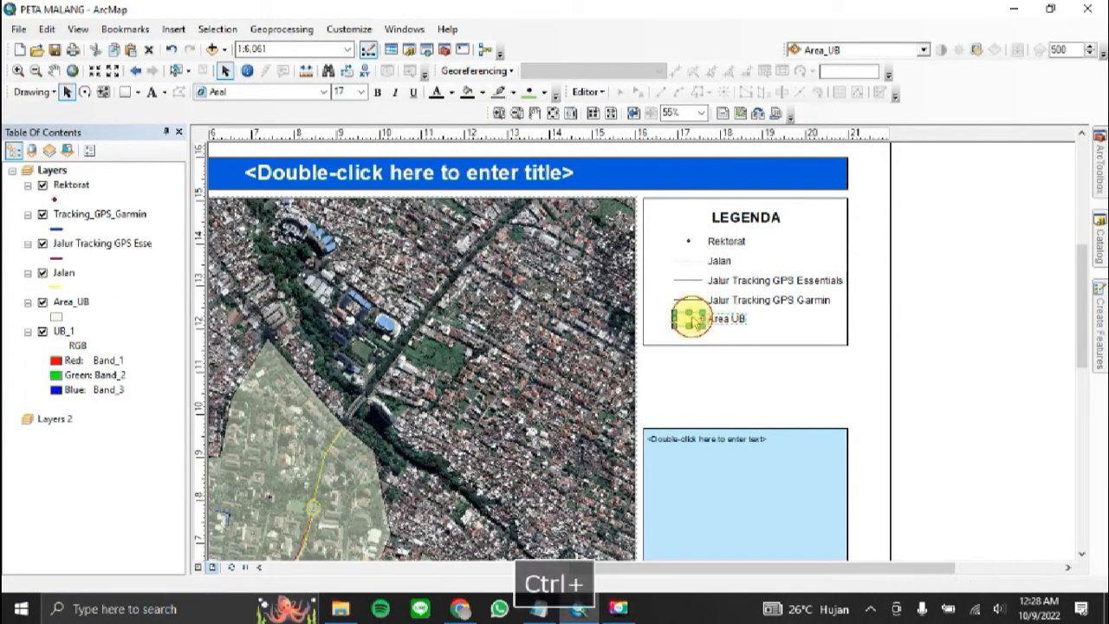
pyautogui.click(835, 367)
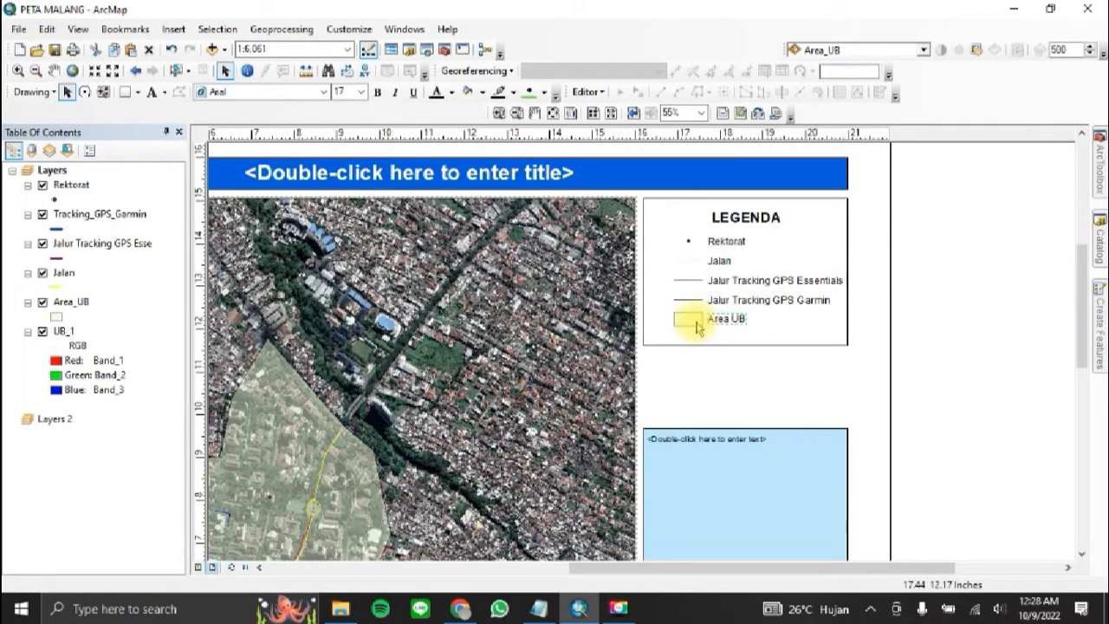
pyautogui.keyDown('ctrl'); pyautogui.click(697, 321); pyautogui.keyUp('ctrl')
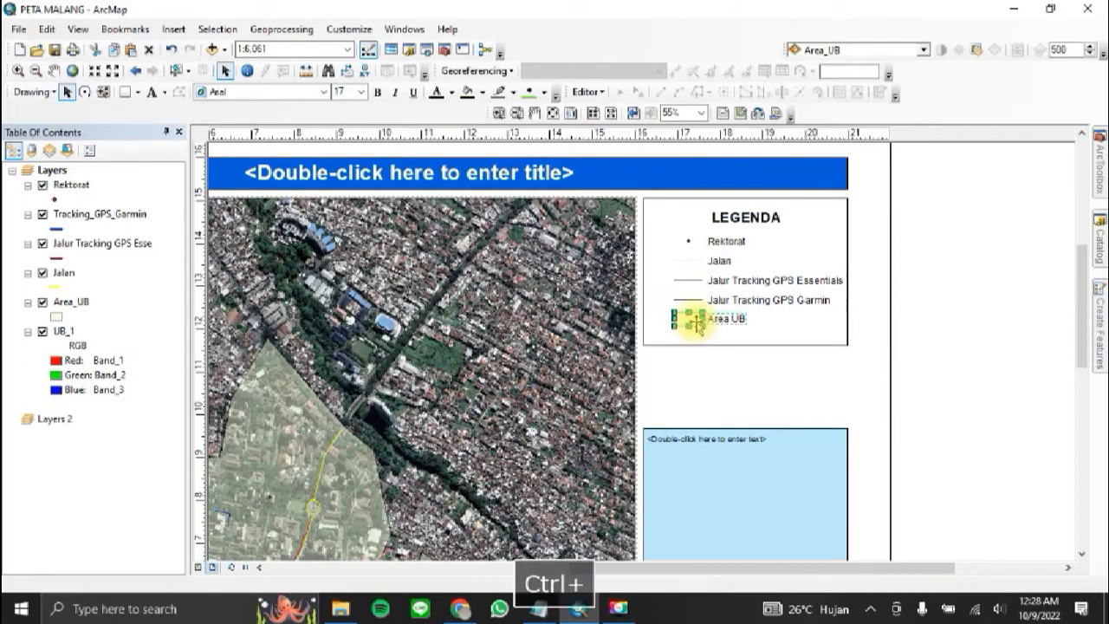
pyautogui.rightClick(696, 321)
pyautogui.click(766, 155)
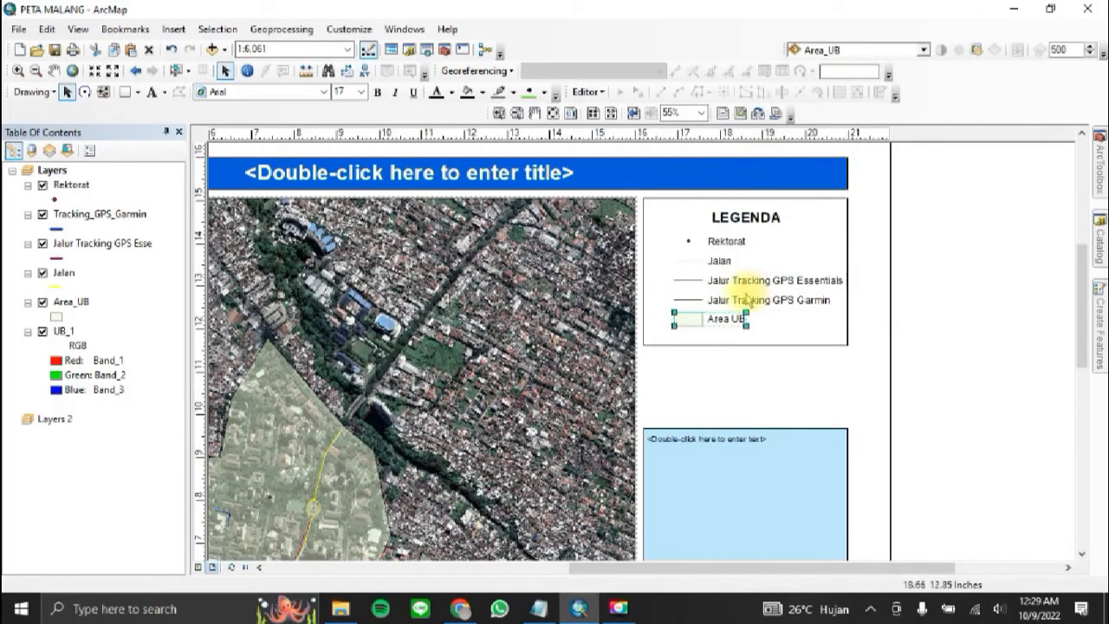
# Step: Group the Jalur Tracking GPS Garmin and Jalur Tracking GPS Essentials legend lines each with its own label
pyautogui.click(687, 299)
pyautogui.keyDown('ctrl'); pyautogui.click(736, 301); pyautogui.keyUp('ctrl')
pyautogui.rightClick(735, 303)
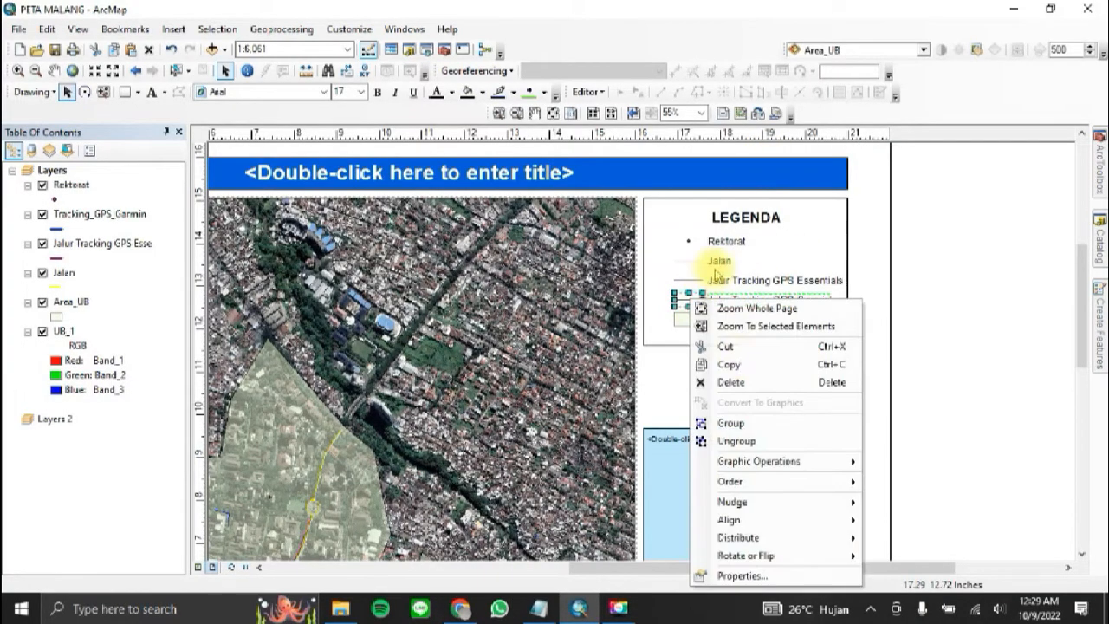
pyautogui.click(733, 422)
pyautogui.keyDown('ctrl'); pyautogui.click(684, 280); pyautogui.keyUp('ctrl')
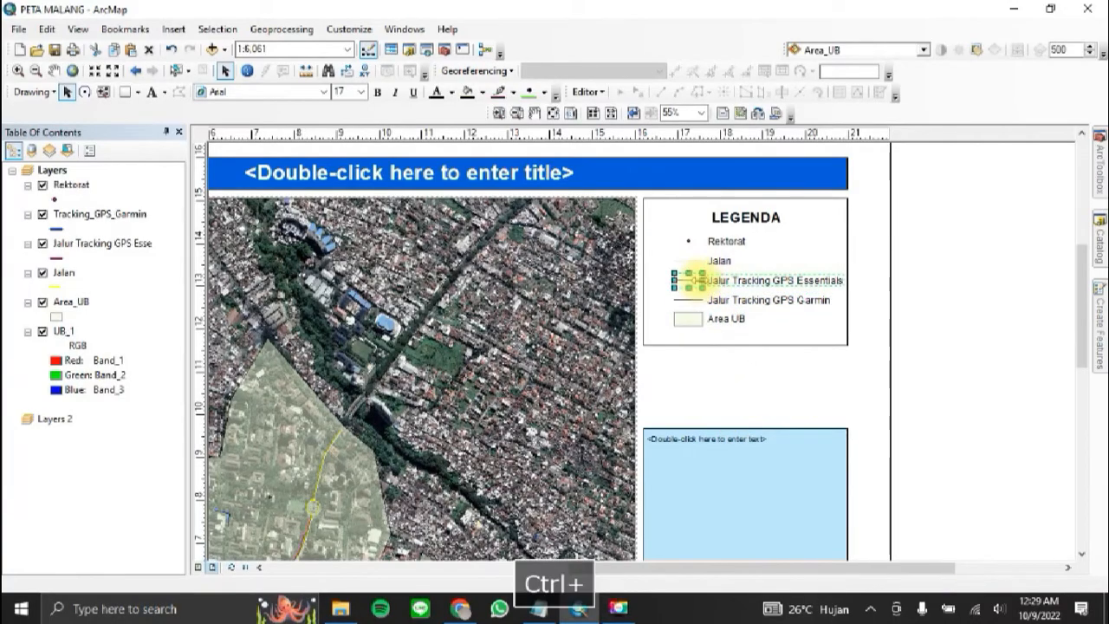
pyautogui.rightClick(684, 280)
pyautogui.click(775, 404)
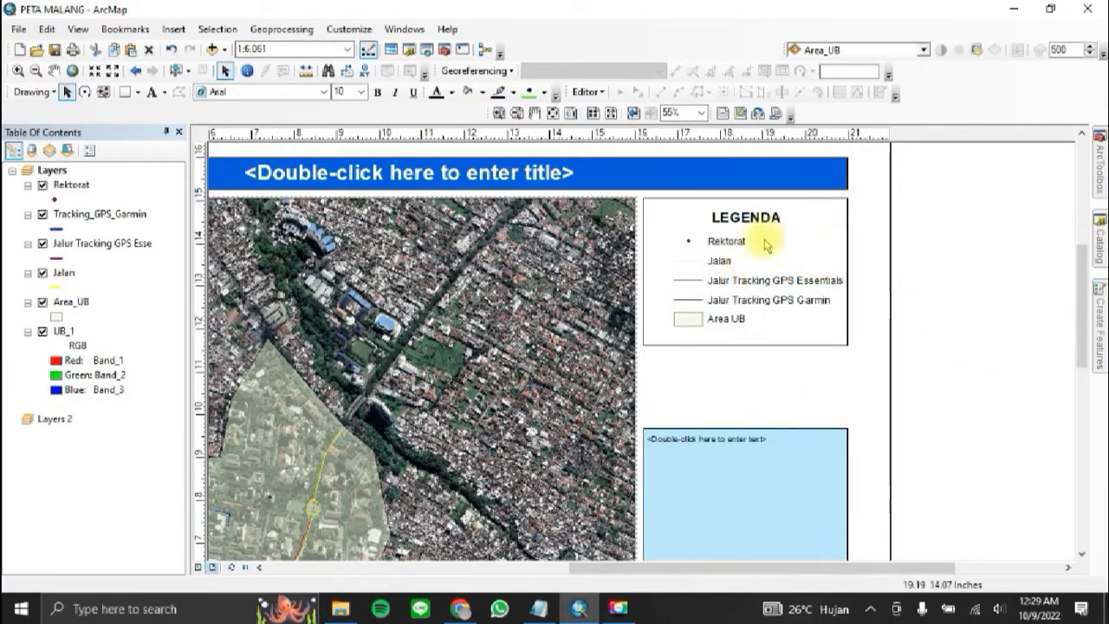
# Step: Group the LEGENDA heading and all the legend entries into a single element
pyautogui.moveTo(658, 200); pyautogui.dragTo(847, 344)
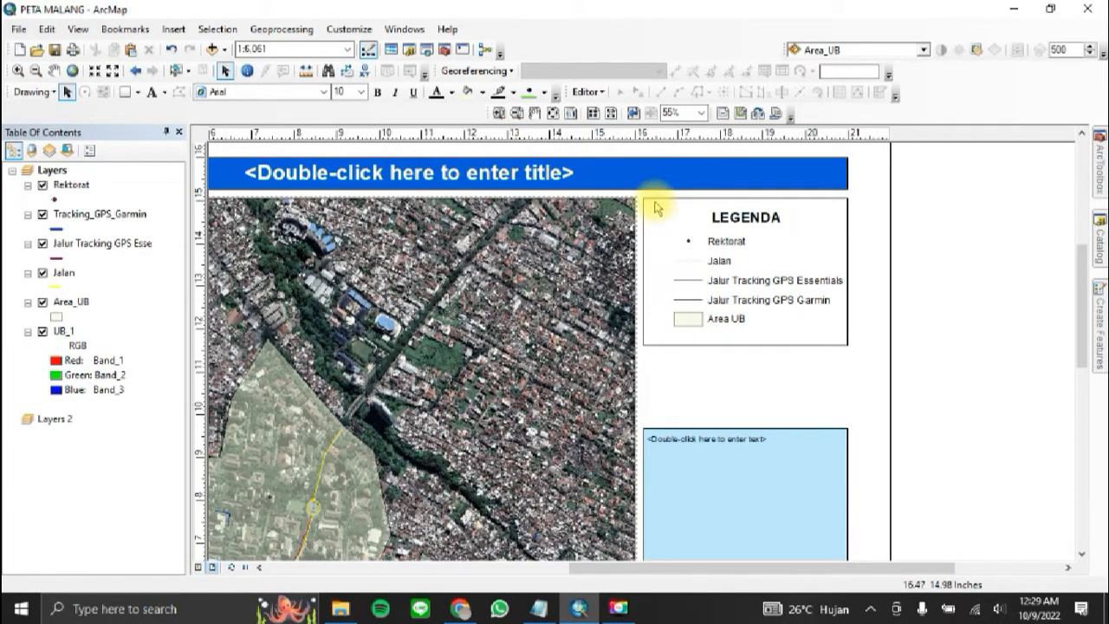
pyautogui.moveTo(656, 208); pyautogui.dragTo(848, 345)
pyautogui.rightClick(755, 280)
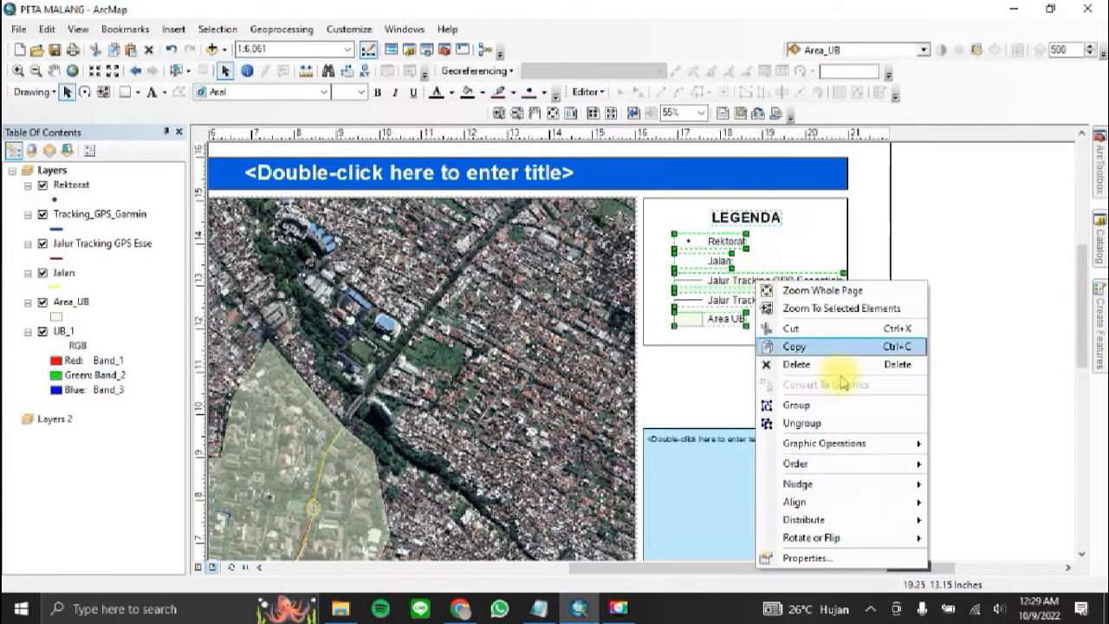
pyautogui.click(824, 405)
pyautogui.click(922, 235)
# Step: Center the grouped legend horizontally within its surrounding frame using Align Center
pyautogui.click(818, 300)
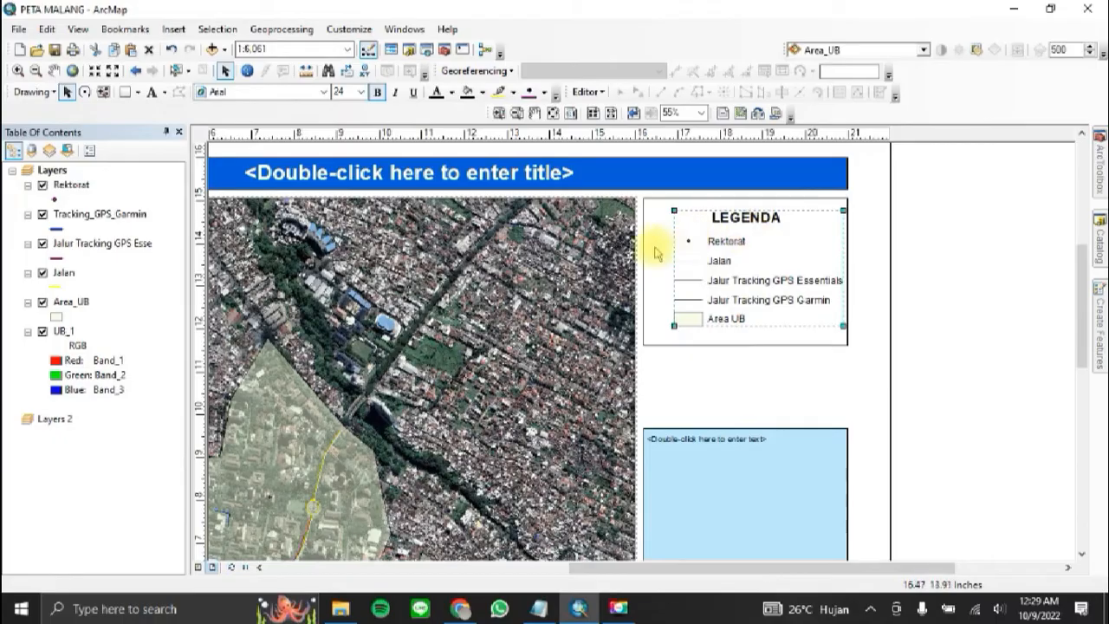
pyautogui.click(908, 244)
pyautogui.click(726, 239)
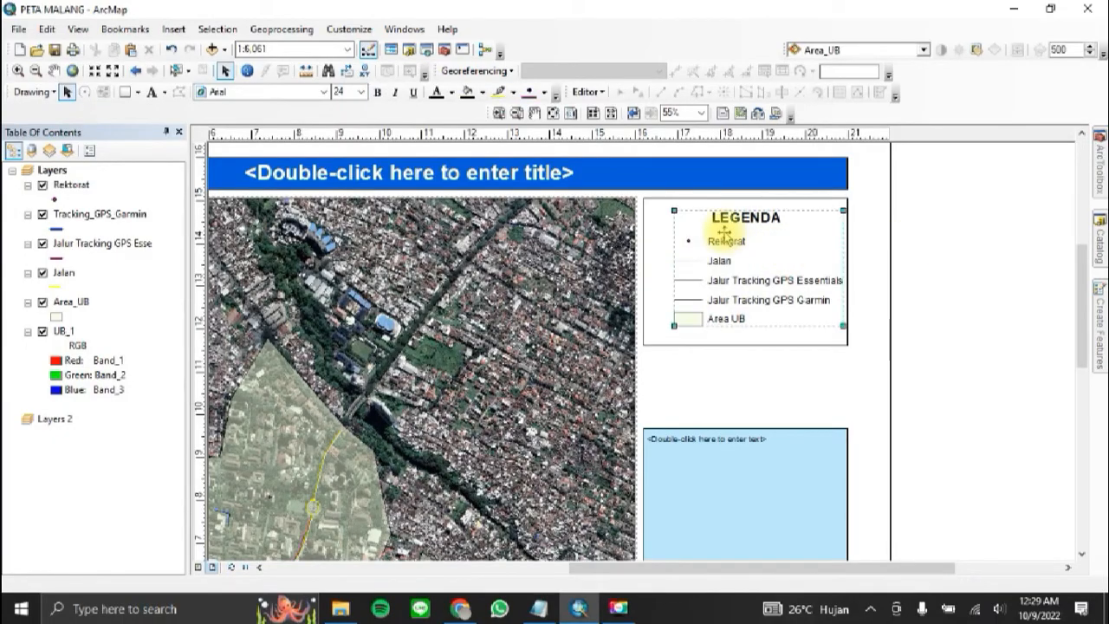
pyautogui.rightClick(656, 253)
pyautogui.moveTo(804, 479)
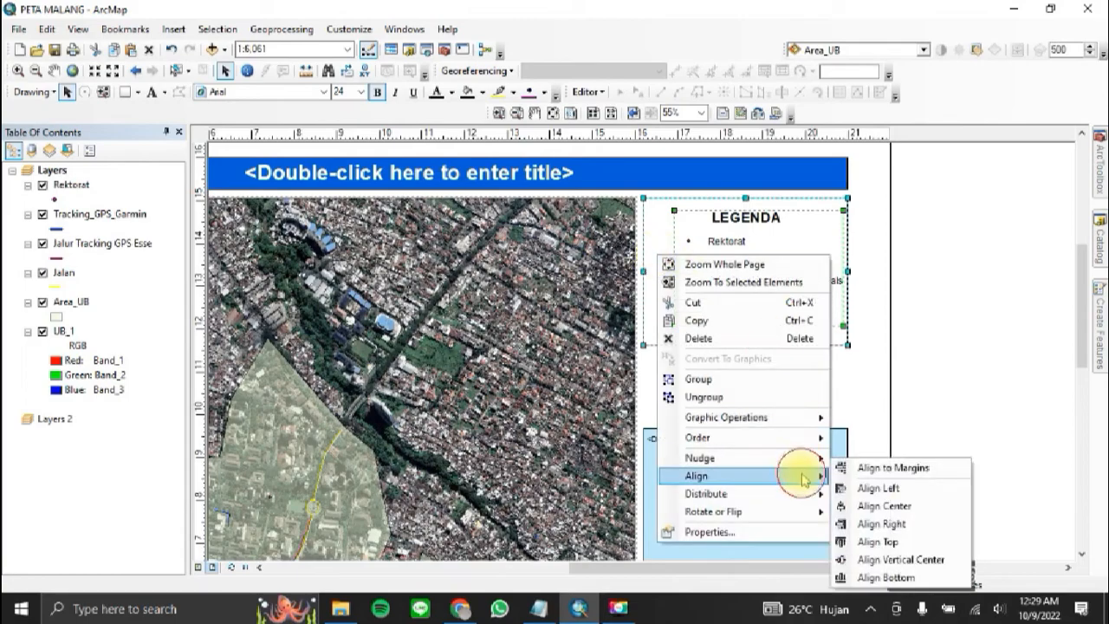
pyautogui.click(912, 512)
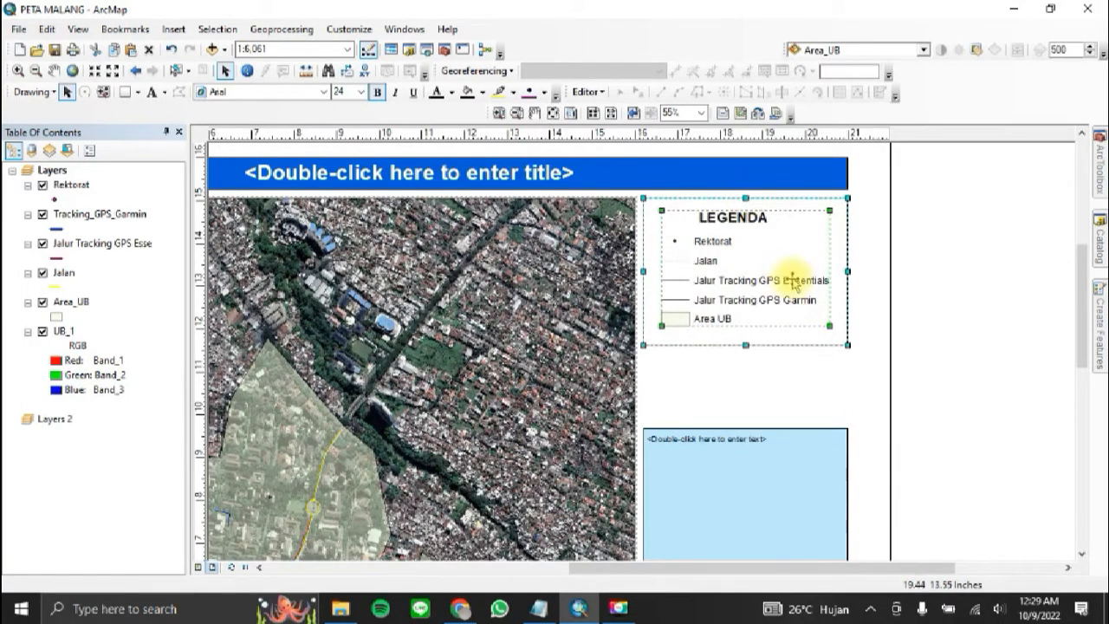
pyautogui.click(993, 321)
# Step: Replace the title placeholder with two centered lines reading PETA WILAYAH UNIVERSITAS BRAWIJAYA and TAHUN 2022
pyautogui.scroll(1, 927, 351)
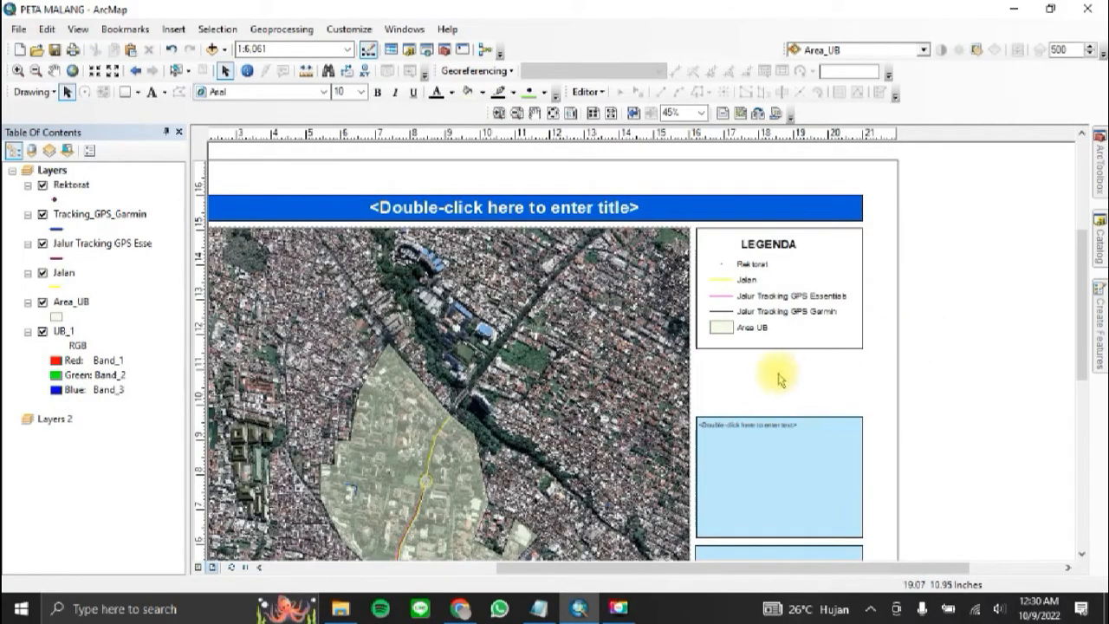
pyautogui.click(806, 213)
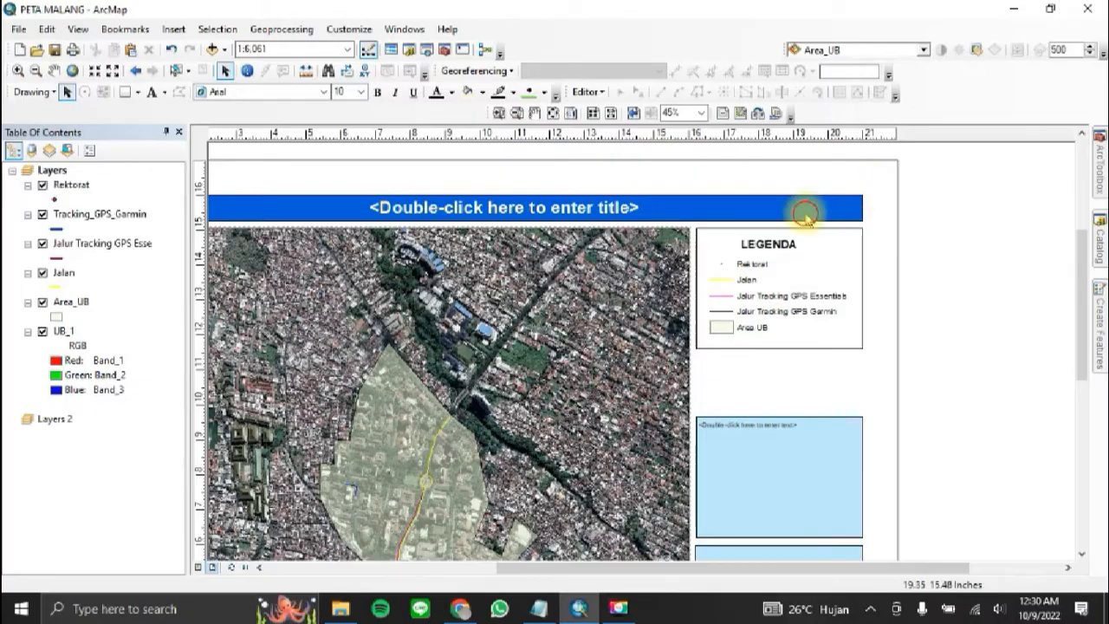
pyautogui.click(290, 180)
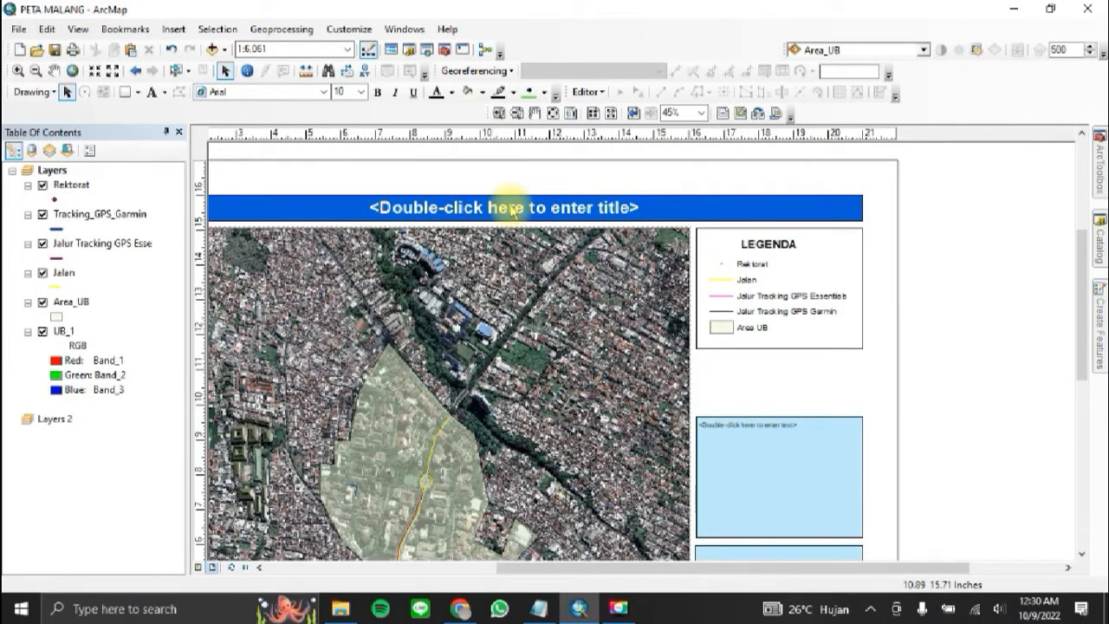
pyautogui.click(490, 209)
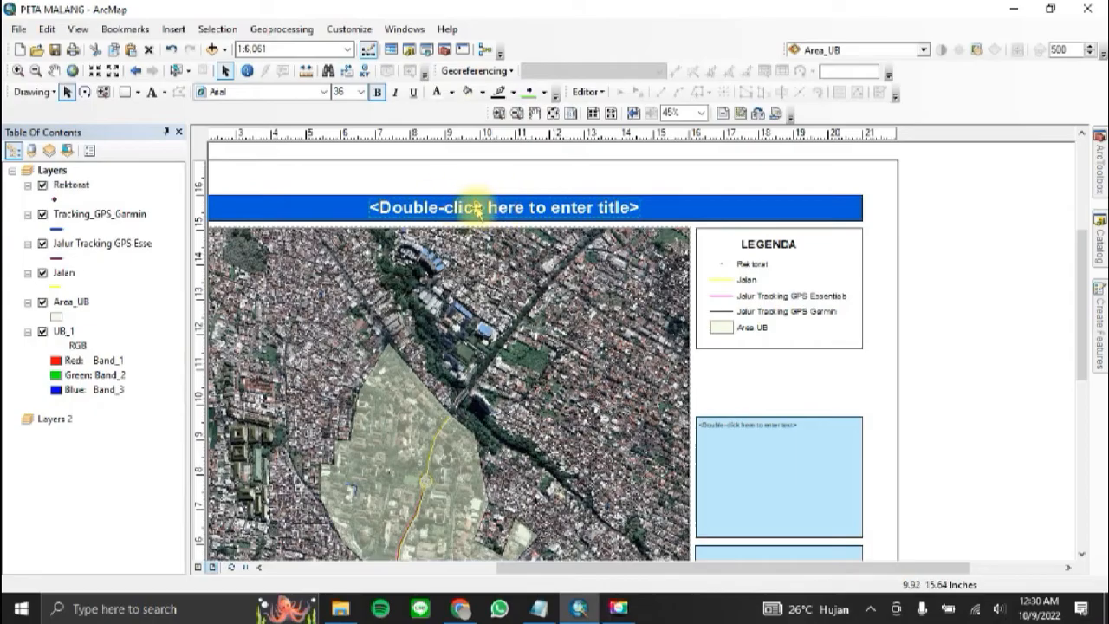
pyautogui.doubleClick(477, 211)
pyautogui.press('capslock')
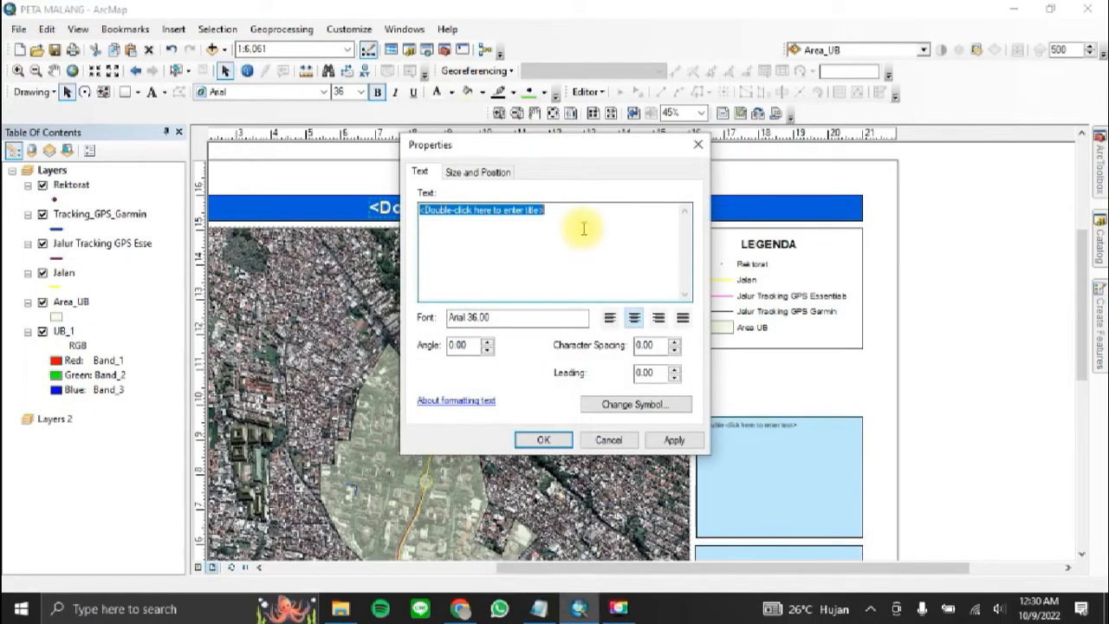
pyautogui.write('PETA WILA')
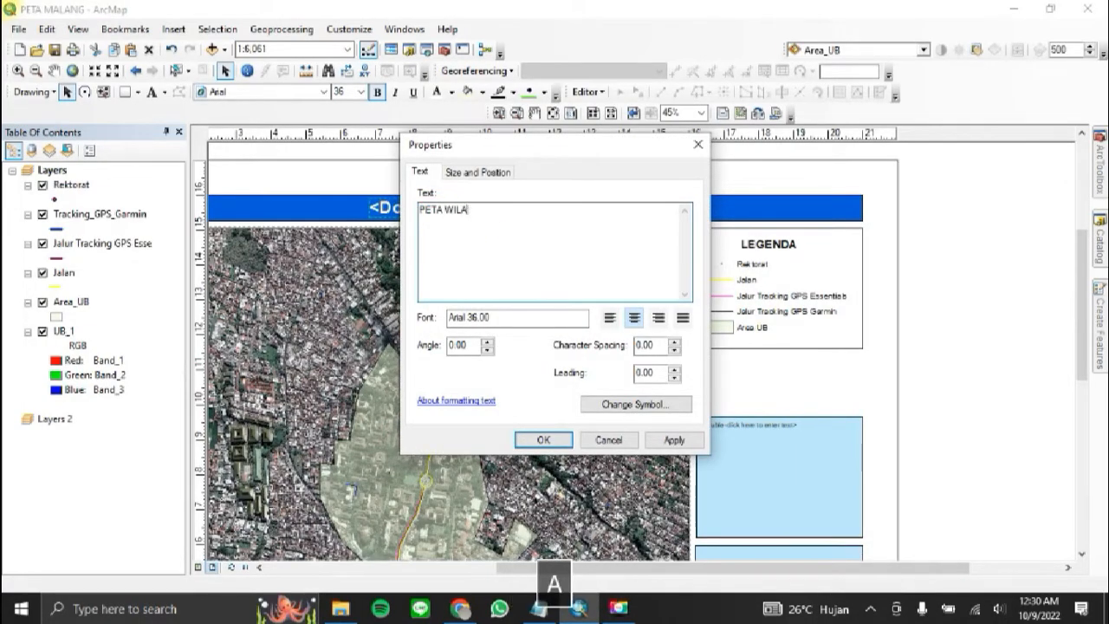
pyautogui.write('YAH UNIVERSI')
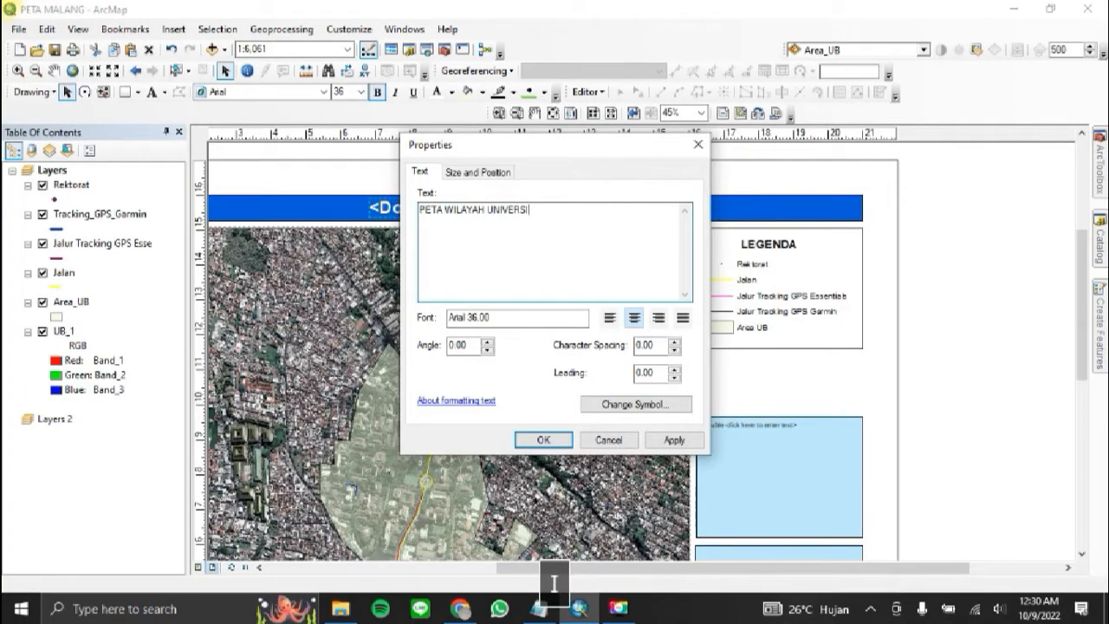
pyautogui.write('TAS BRAWIJAYA')
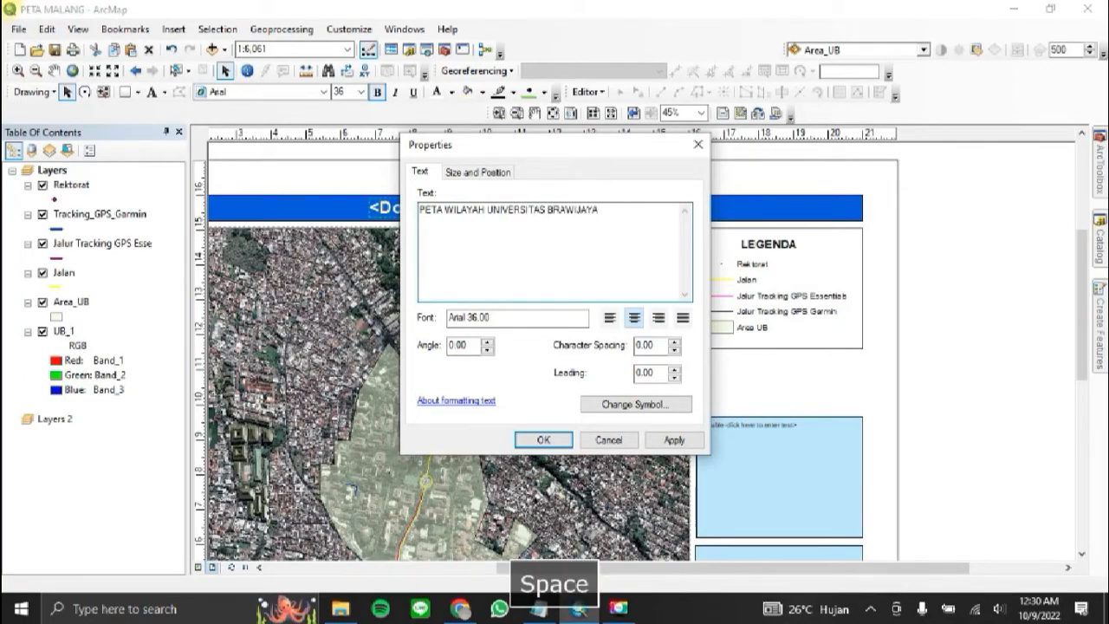
pyautogui.press('Return')
pyautogui.write('TAHUN 2022')
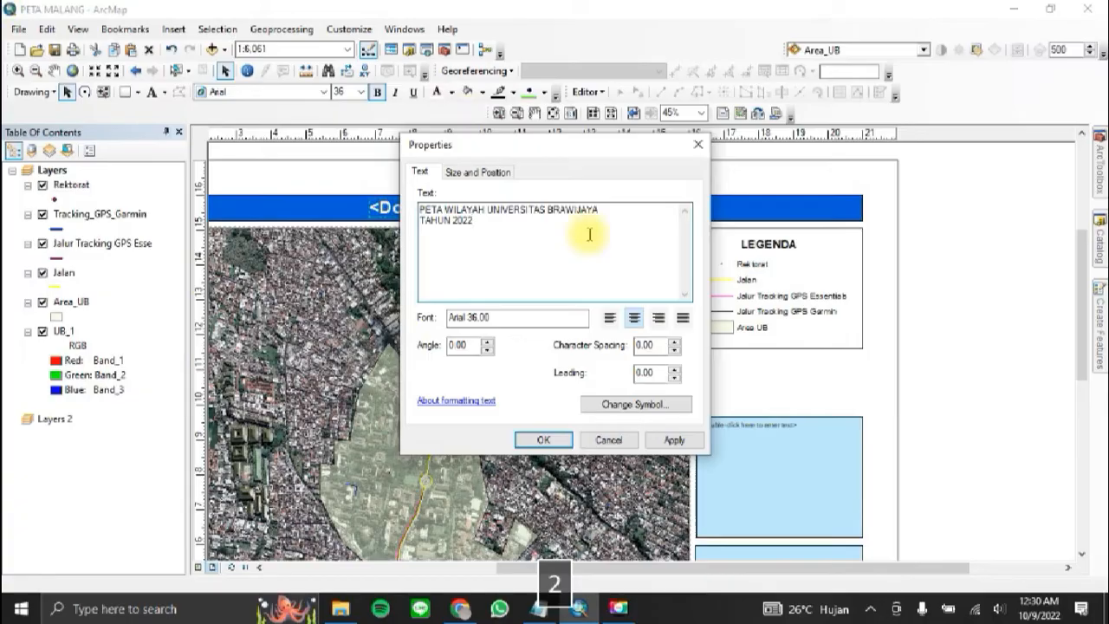
pyautogui.click(634, 318)
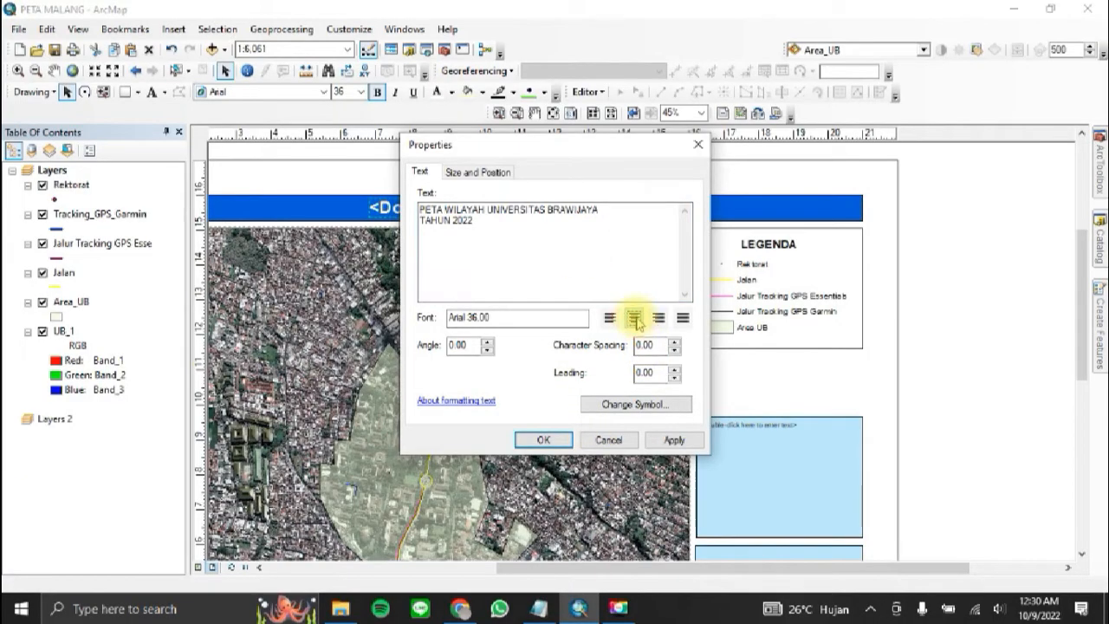
pyautogui.click(561, 444)
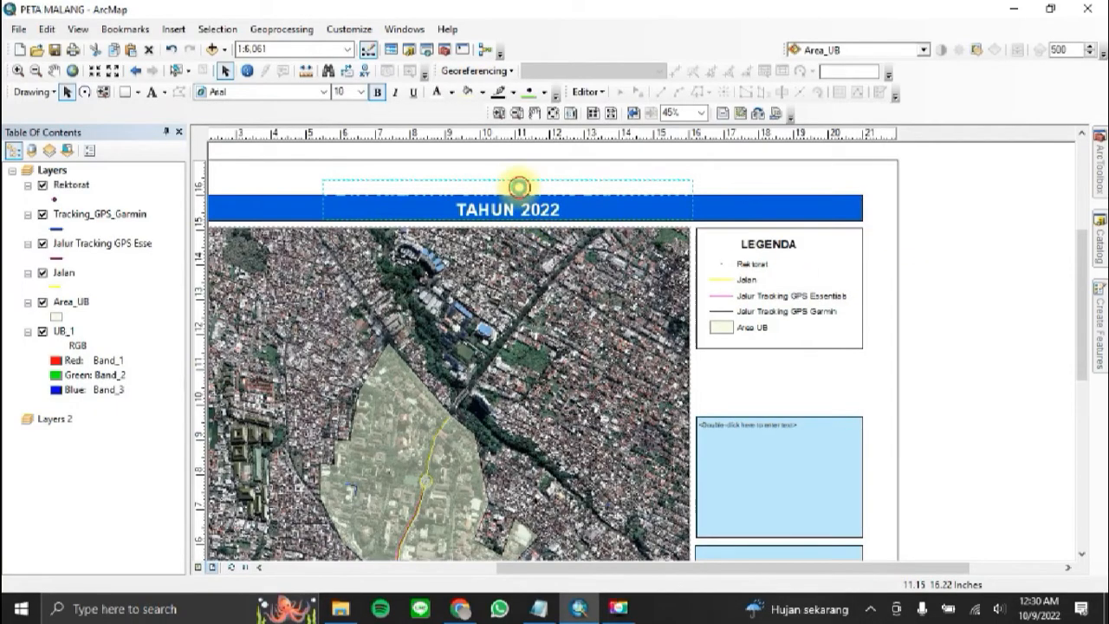
# Step: Change the map title's text color to black
pyautogui.doubleClick(518, 188)
pyautogui.click(641, 405)
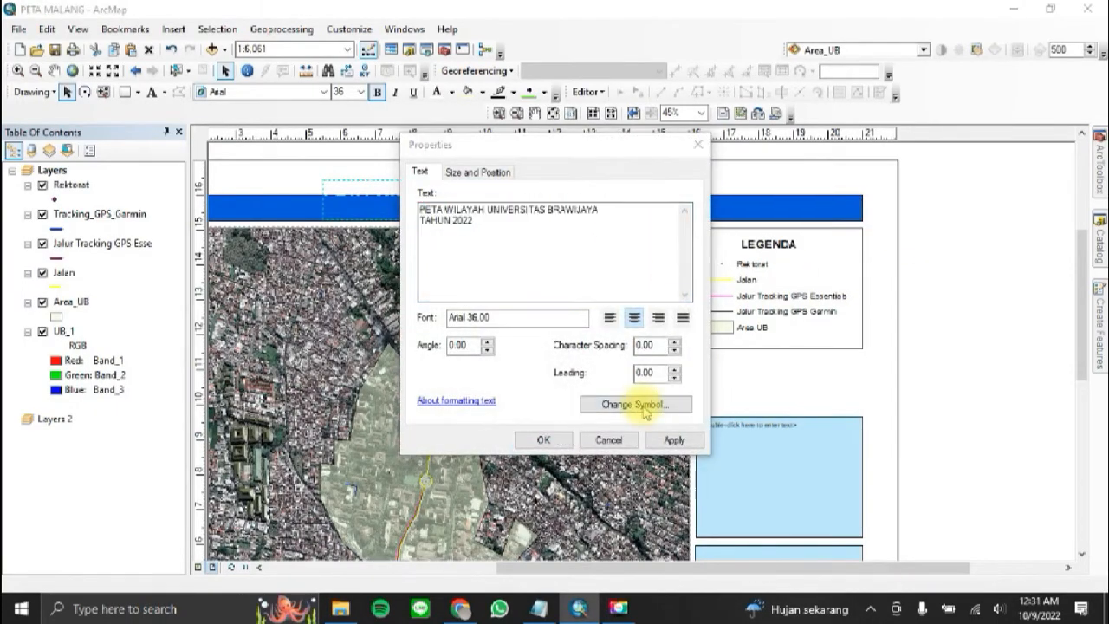
pyautogui.click(451, 210)
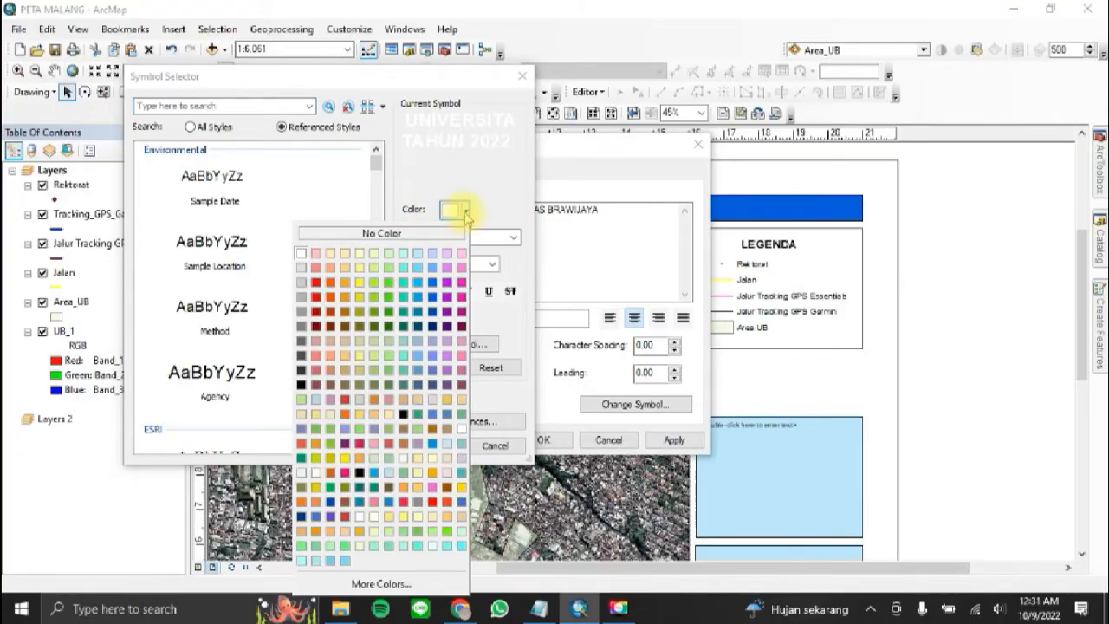
pyautogui.click(302, 385)
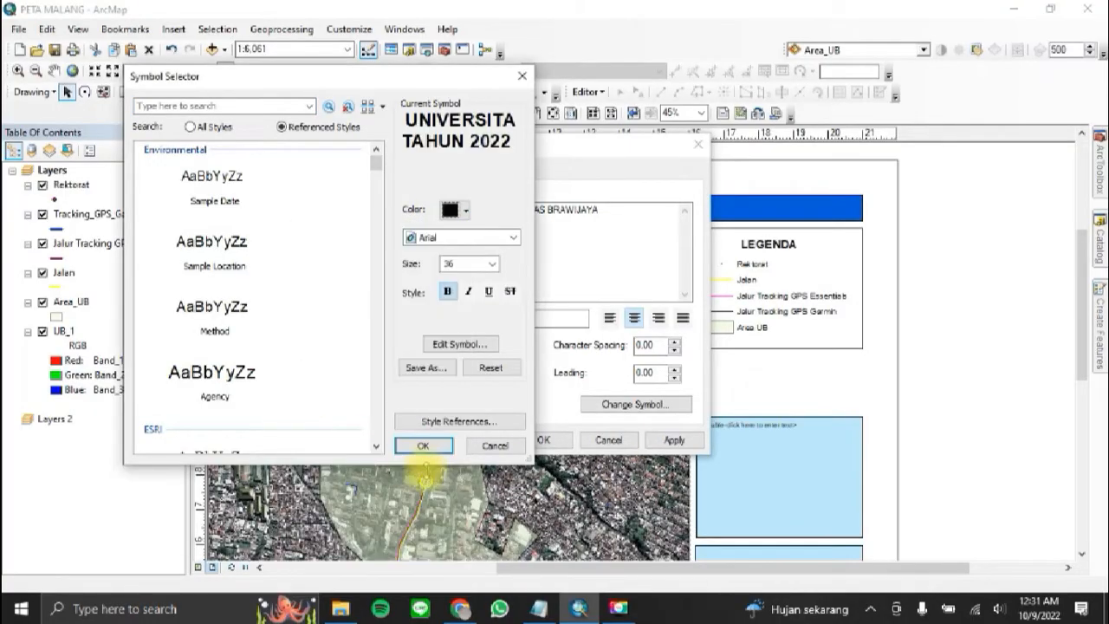
pyautogui.click(425, 446)
pyautogui.click(537, 440)
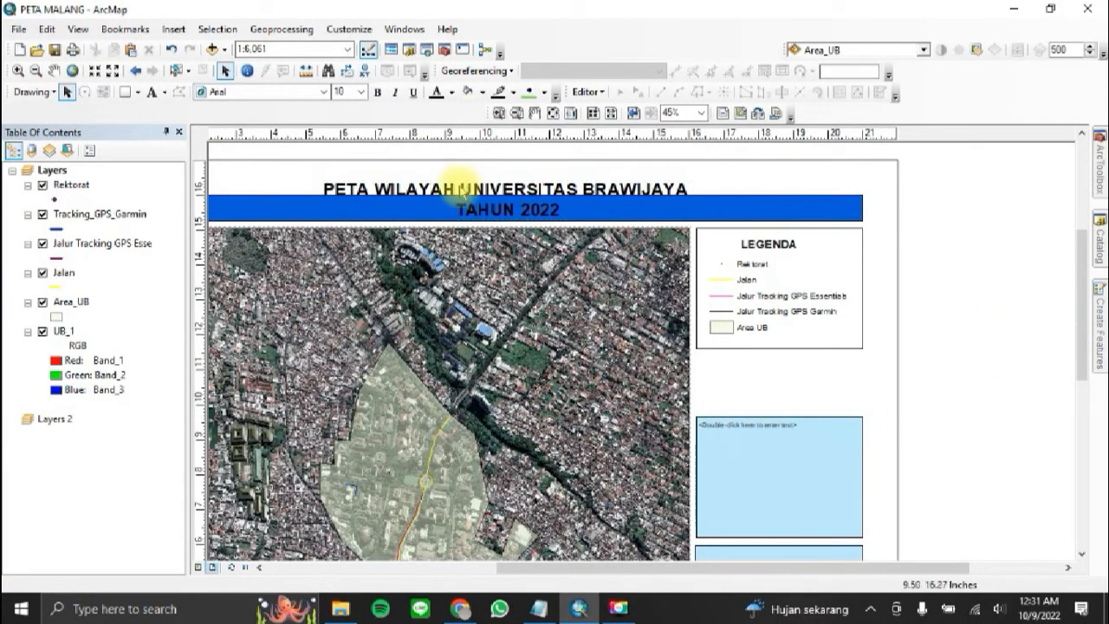
# Step: Set the fill of the blue title bar to No Color
pyautogui.scroll(1, 577, 314)
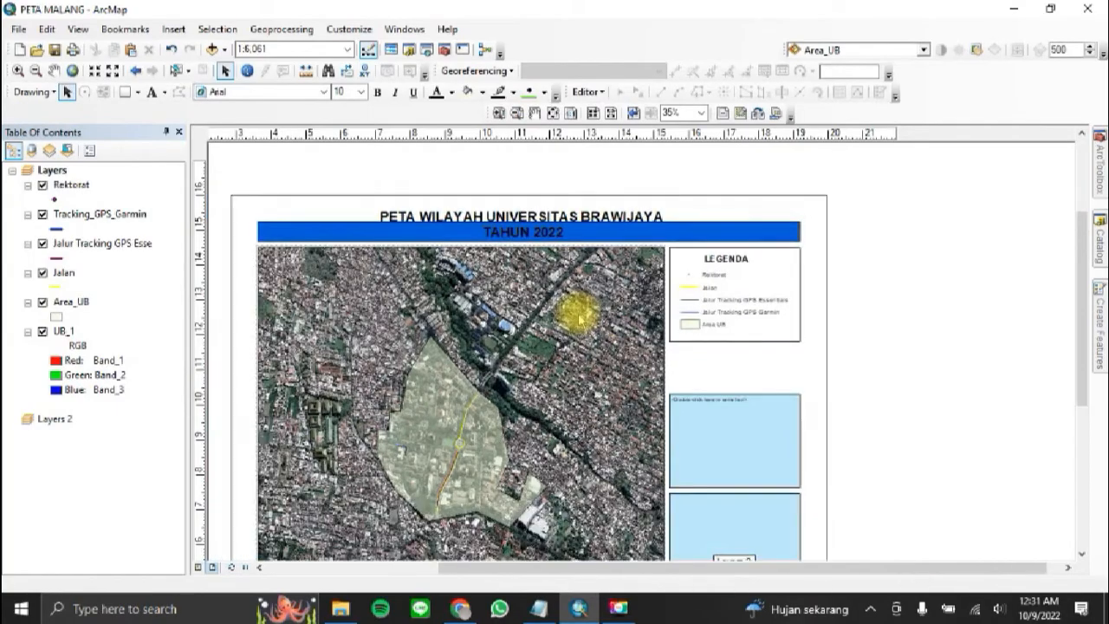
pyautogui.click(300, 239)
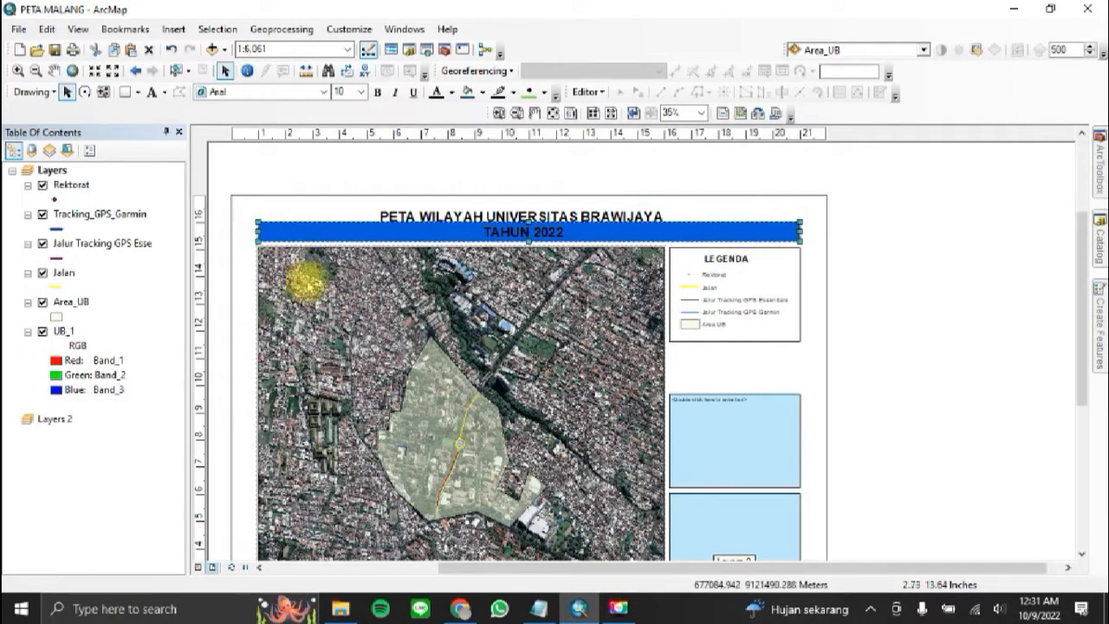
pyautogui.rightClick(293, 230)
pyautogui.click(429, 505)
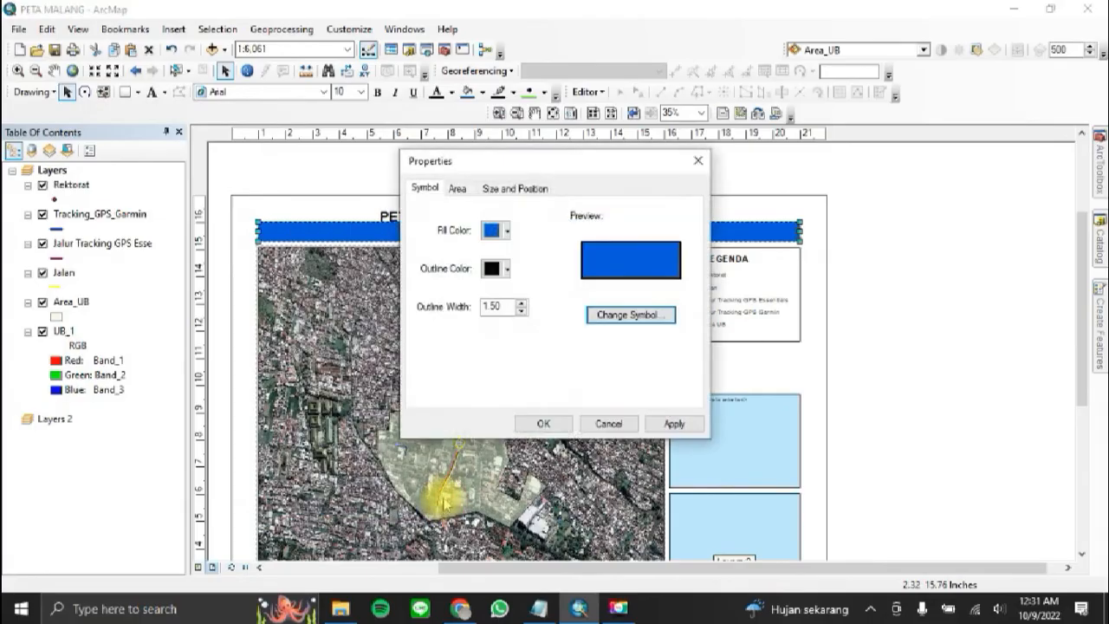
pyautogui.click(494, 228)
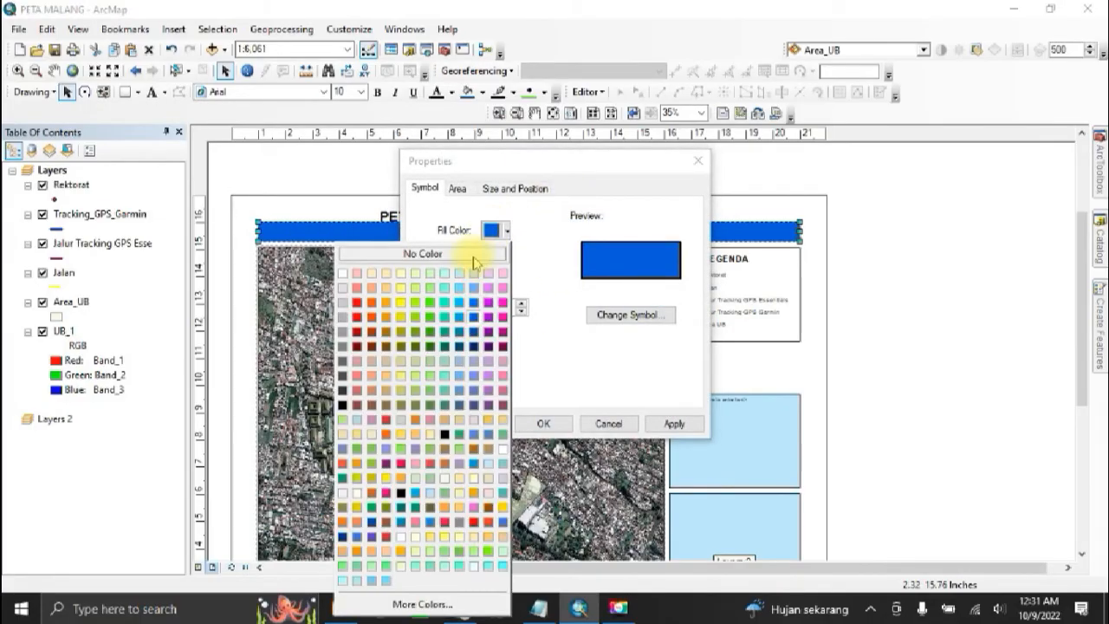
pyautogui.click(473, 254)
pyautogui.click(543, 422)
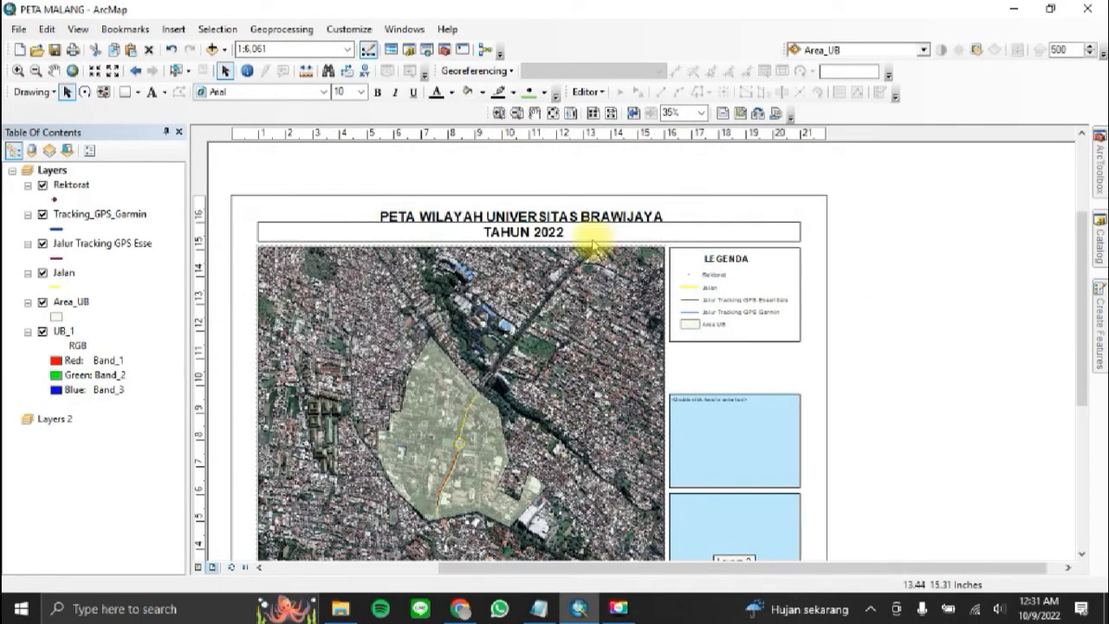
# Step: Extend the title frame upward to enclose both title lines, and move the title text left to sit above the map
pyautogui.click(329, 230)
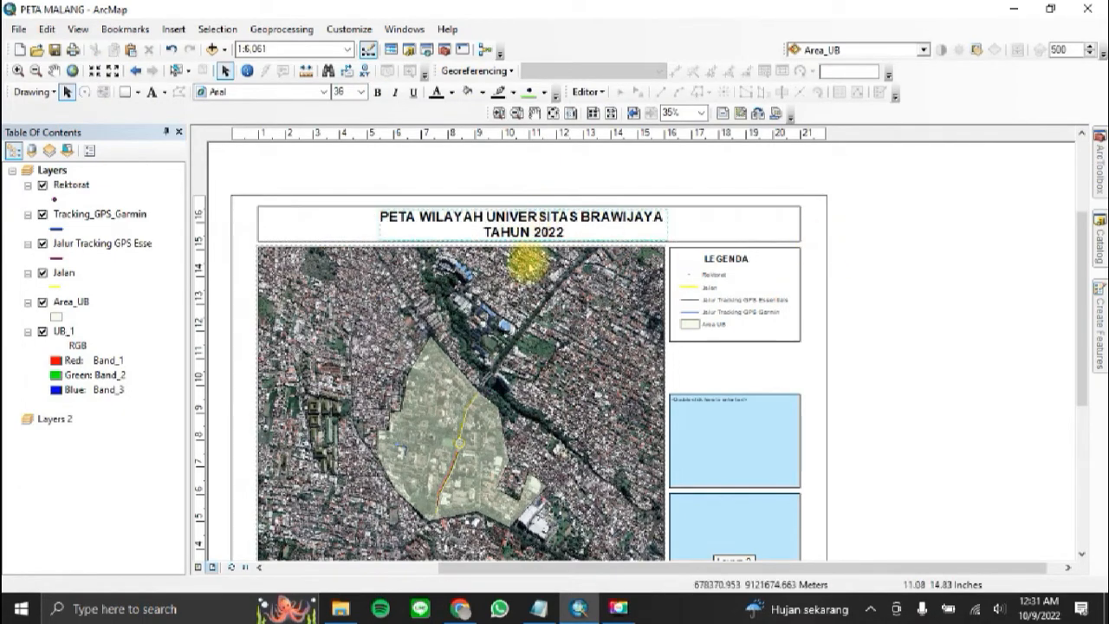
pyautogui.moveTo(540, 233); pyautogui.dragTo(450, 232)
pyautogui.click(800, 223)
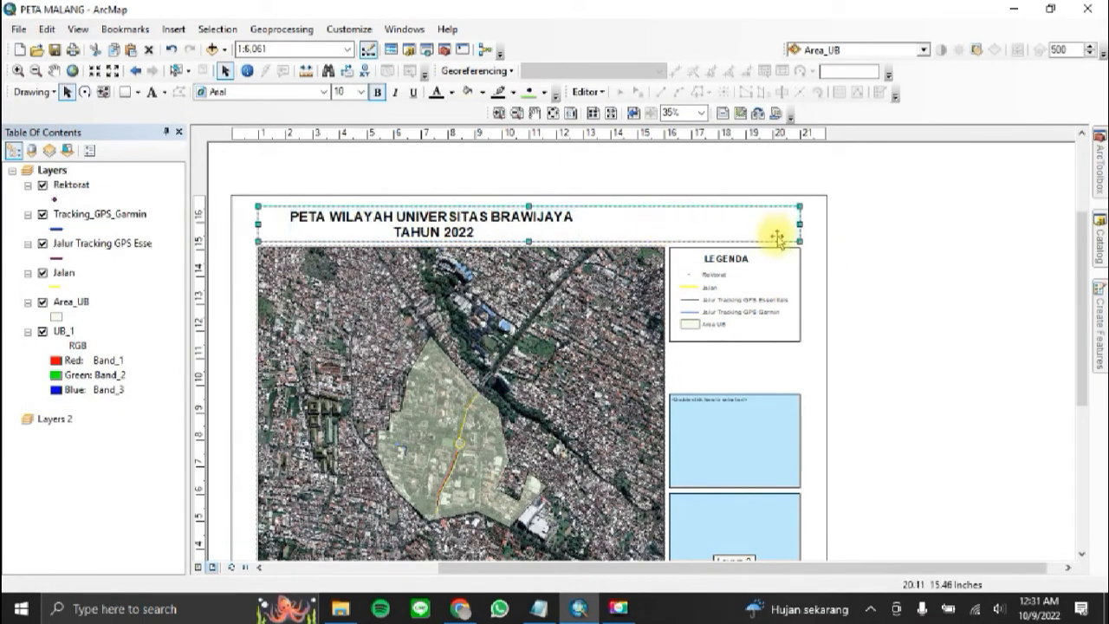
# Step: Narrow the title frame so its right edge lines up with the right edge of the main map
pyautogui.moveTo(761, 228); pyautogui.dragTo(665, 234)
pyautogui.click(948, 260)
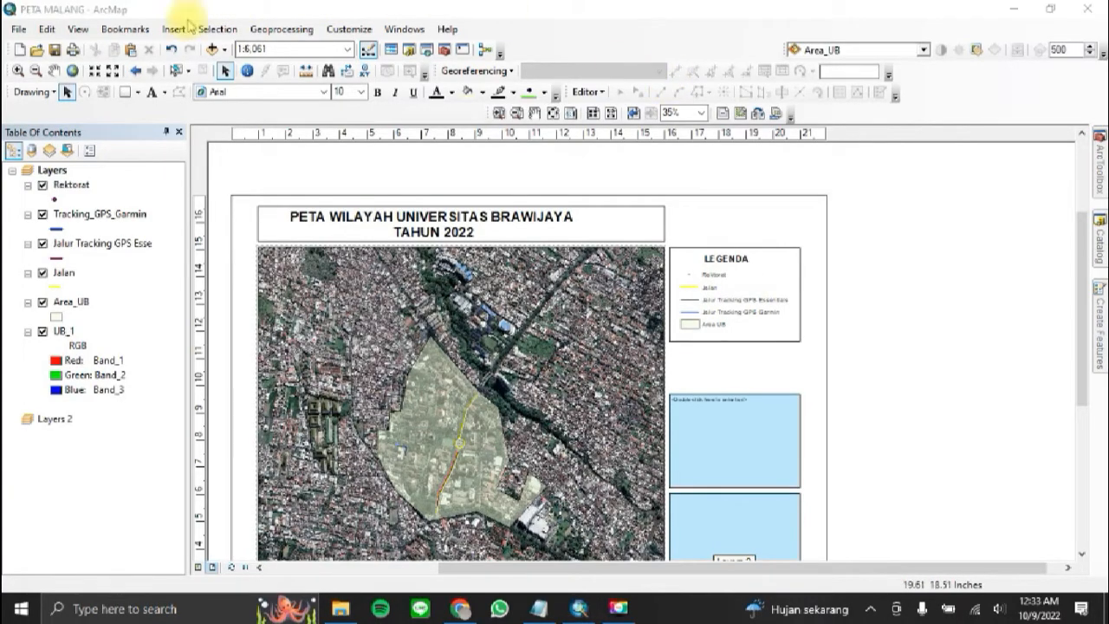
# Step: Insert a scale text in the Absolute Scale style and place it above the legend, beside the title frame
pyautogui.click(182, 29)
pyautogui.click(218, 198)
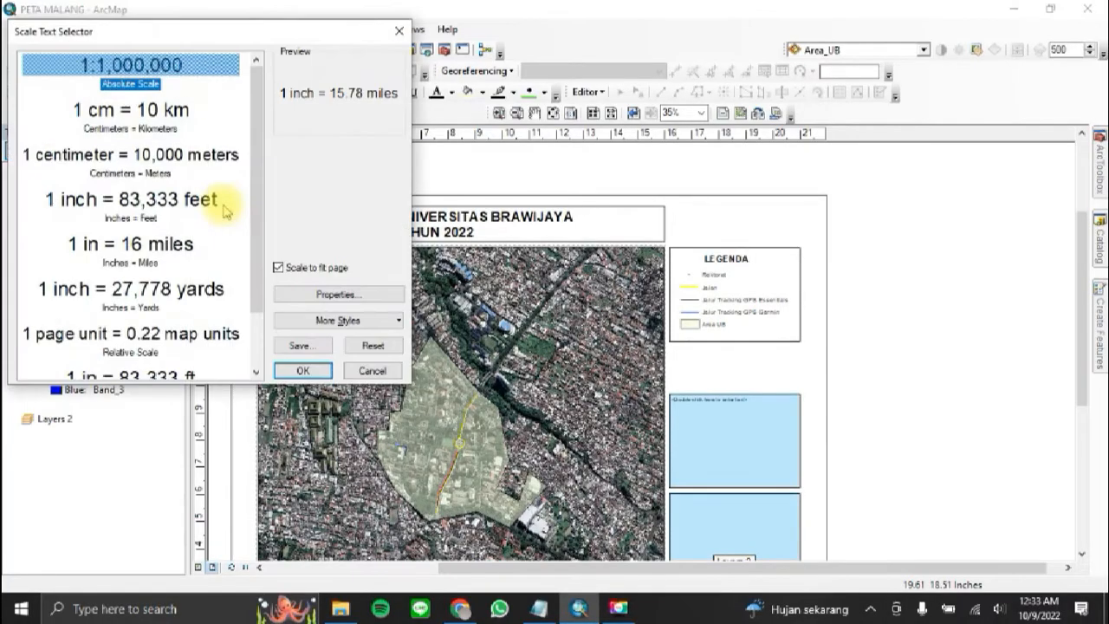
pyautogui.click(149, 71)
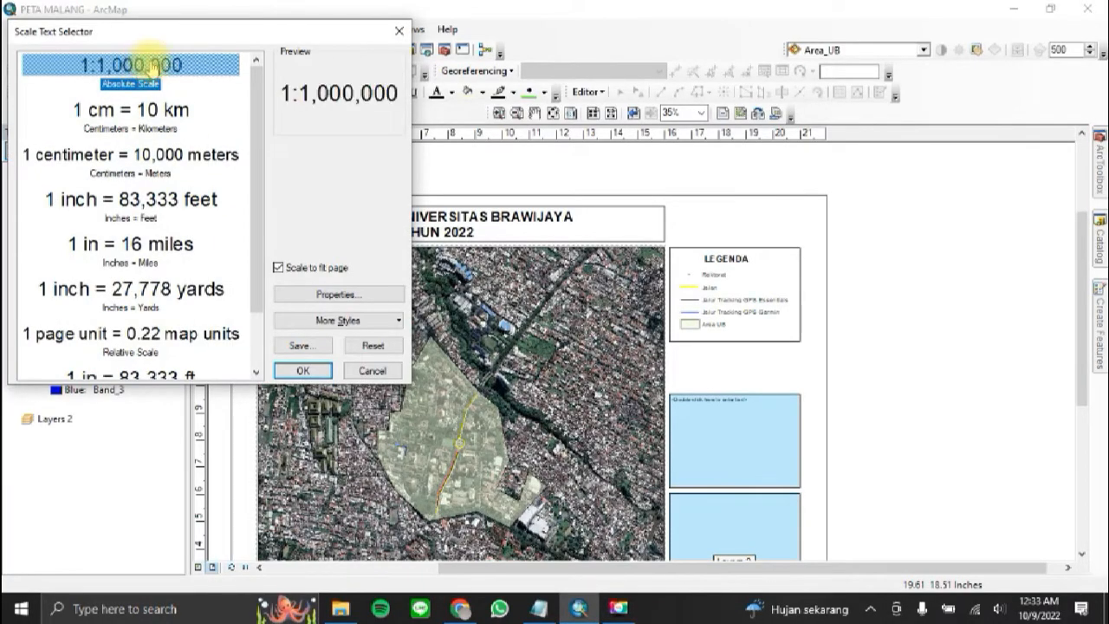
pyautogui.click(313, 372)
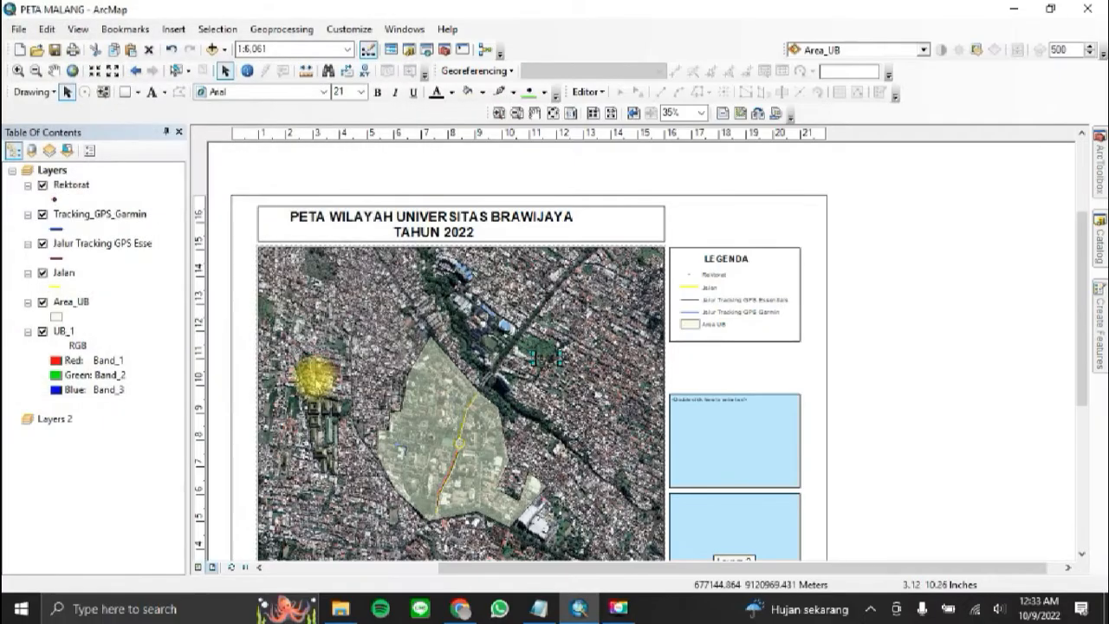
pyautogui.moveTo(545, 355); pyautogui.dragTo(706, 221)
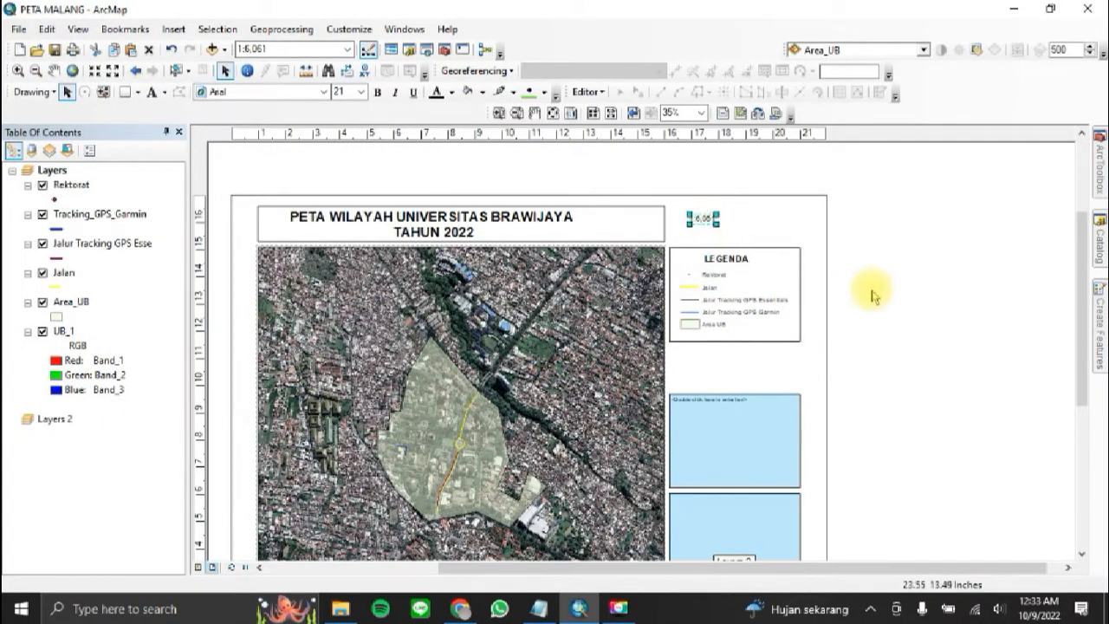
pyautogui.click(789, 217)
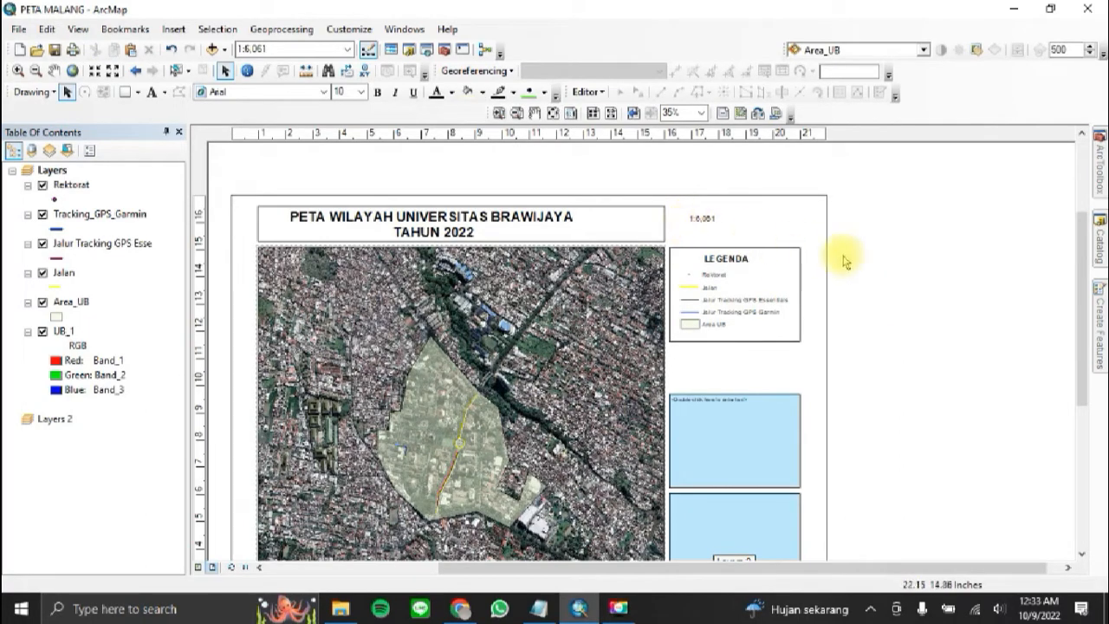
# Step: Set the scale of the main map's data frame to 1:5,000
pyautogui.click(582, 327)
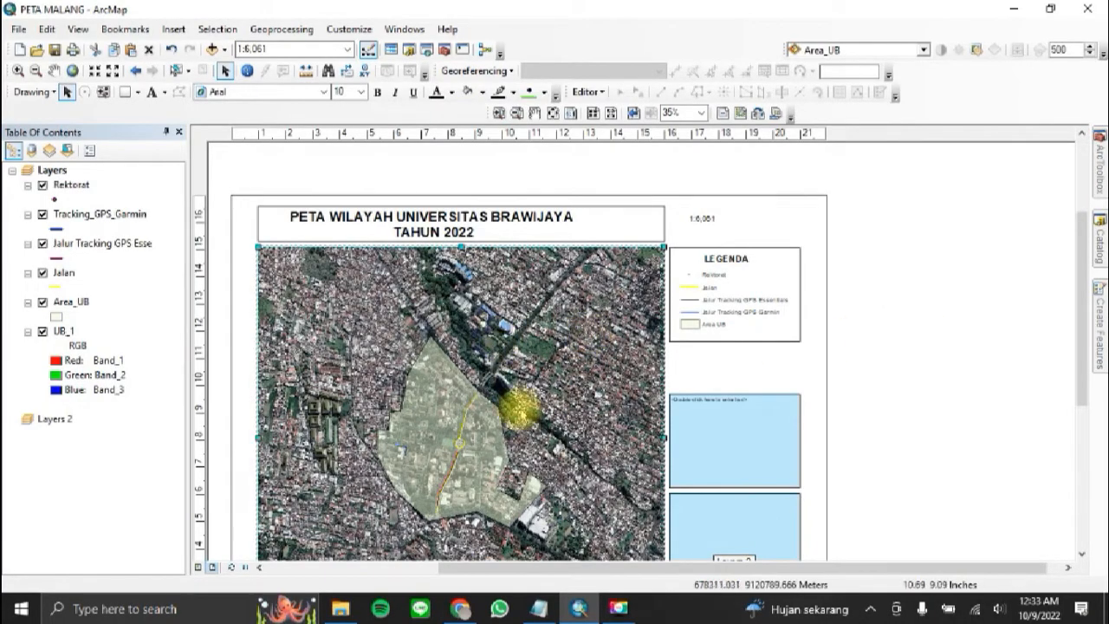
pyautogui.click(279, 50)
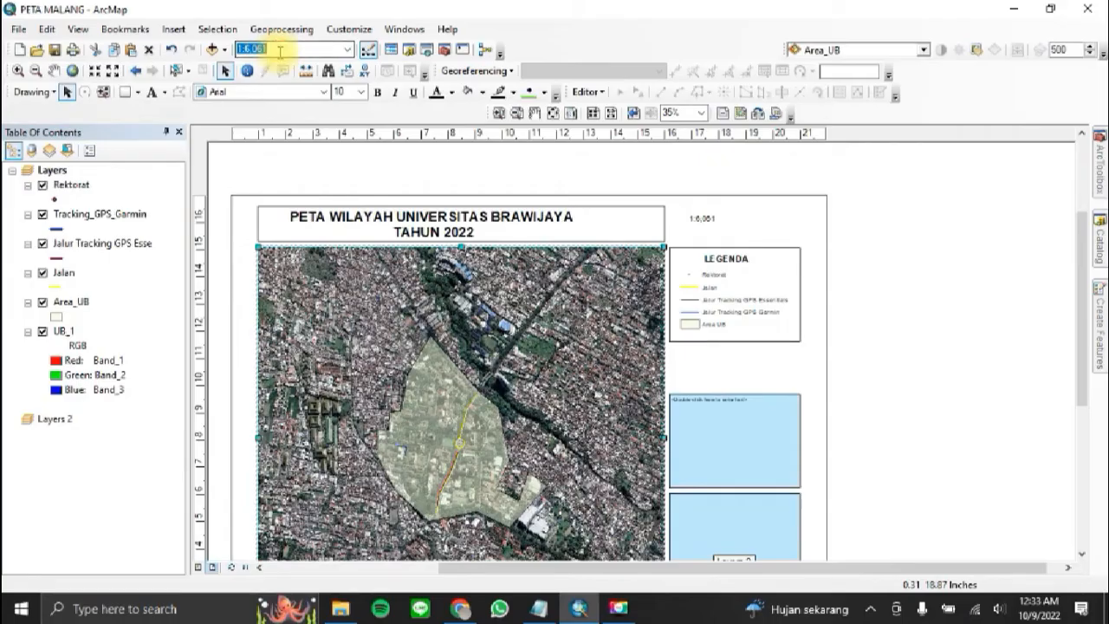
pyautogui.write('5,')
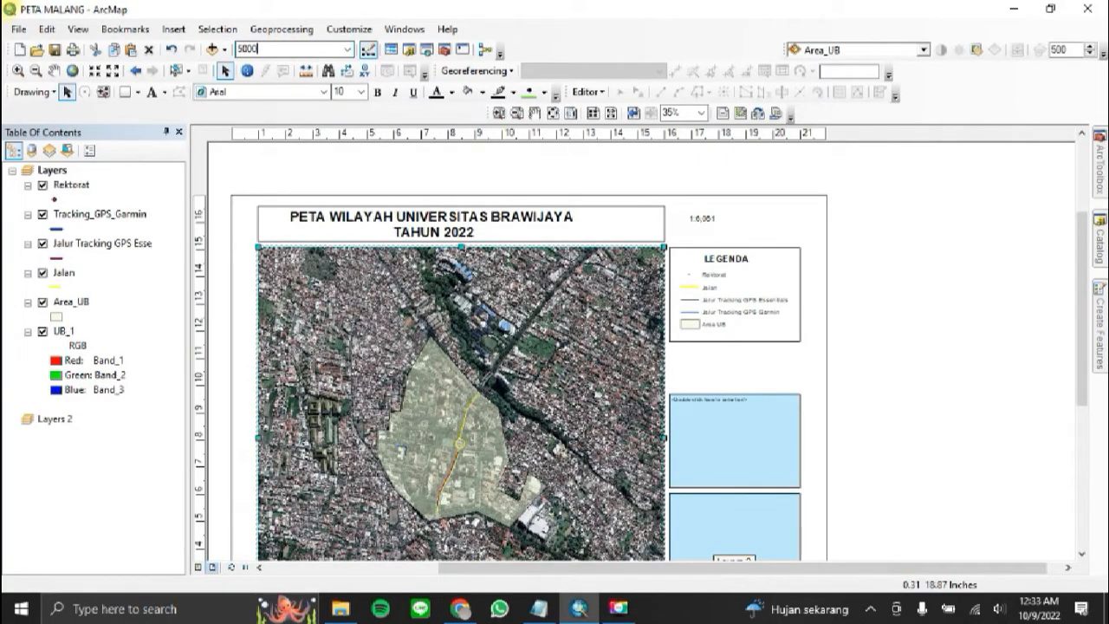
pyautogui.write('000')
pyautogui.press('Return')
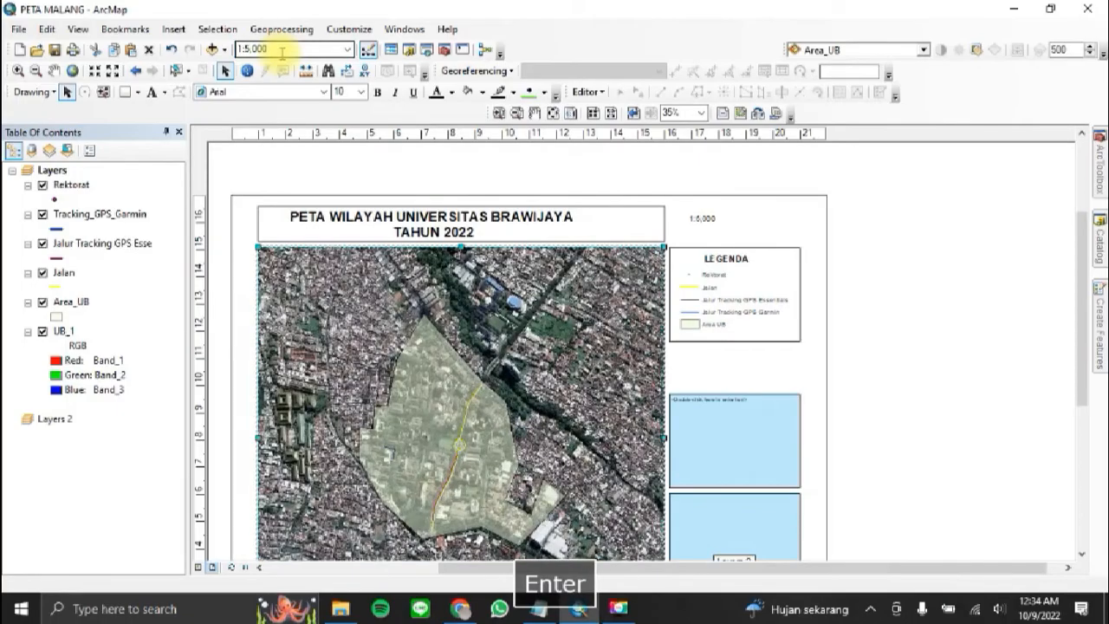
# Step: Start inserting a scale bar and choose the Alternating Scale Bar 2 style
pyautogui.click(1085, 391)
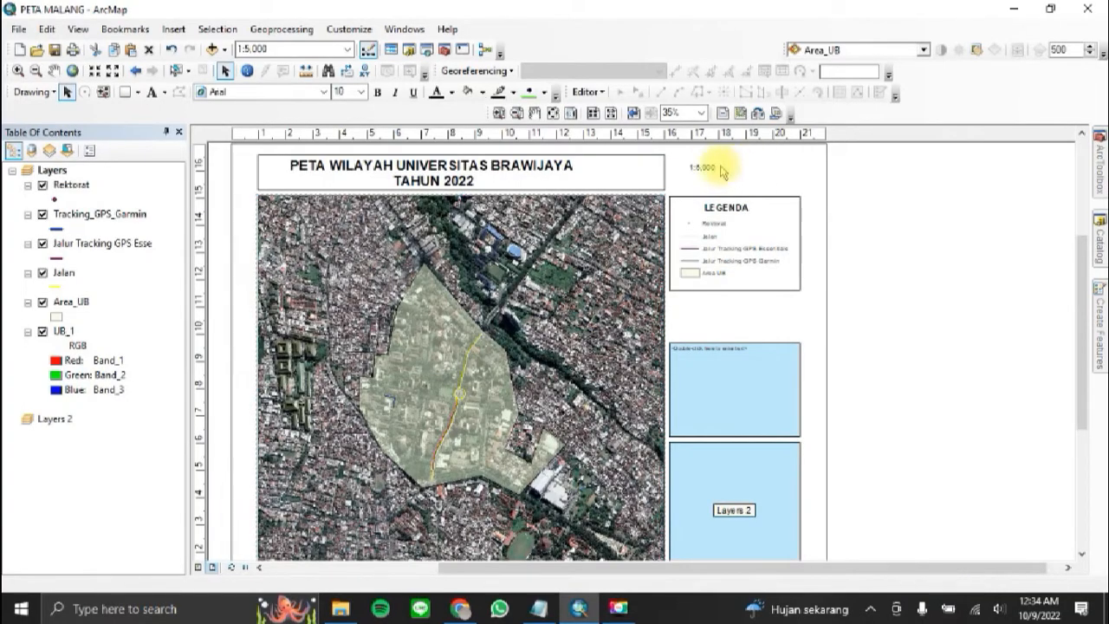
pyautogui.click(171, 31)
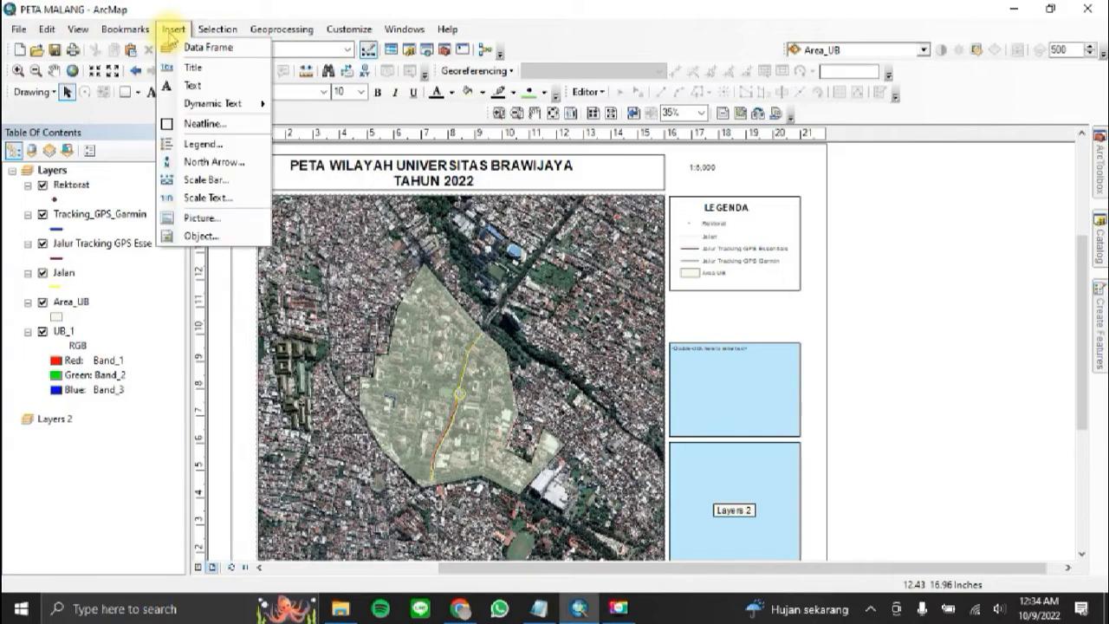
pyautogui.click(211, 180)
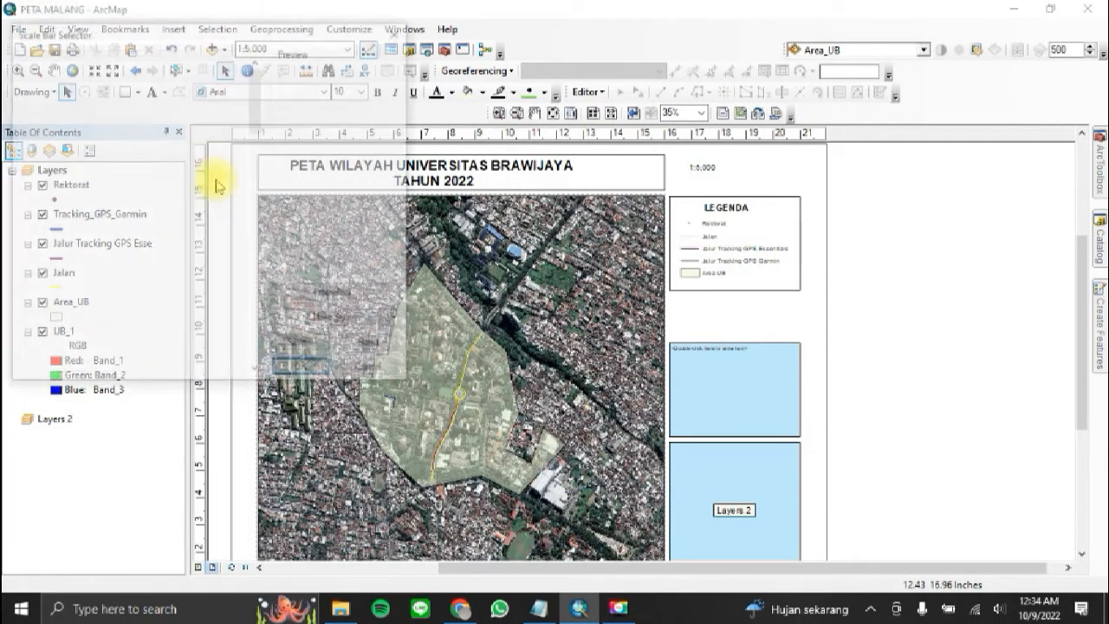
pyautogui.scroll(-3, 208, 256)
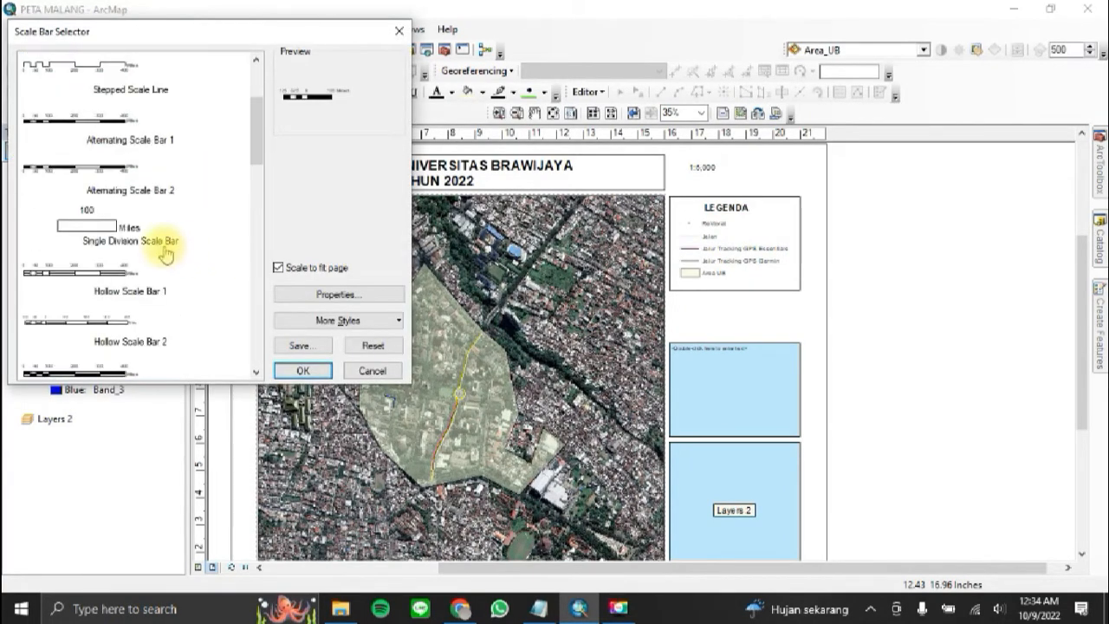
pyautogui.click(117, 176)
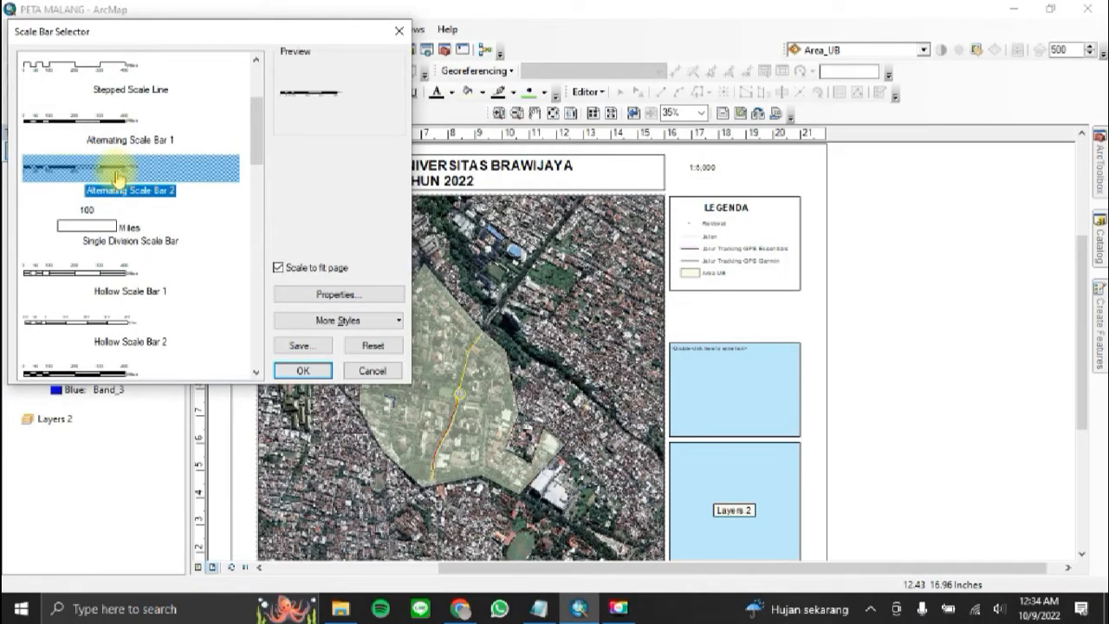
# Step: Set the scale bar's division units to Kilometers and its label to Km
pyautogui.click(373, 295)
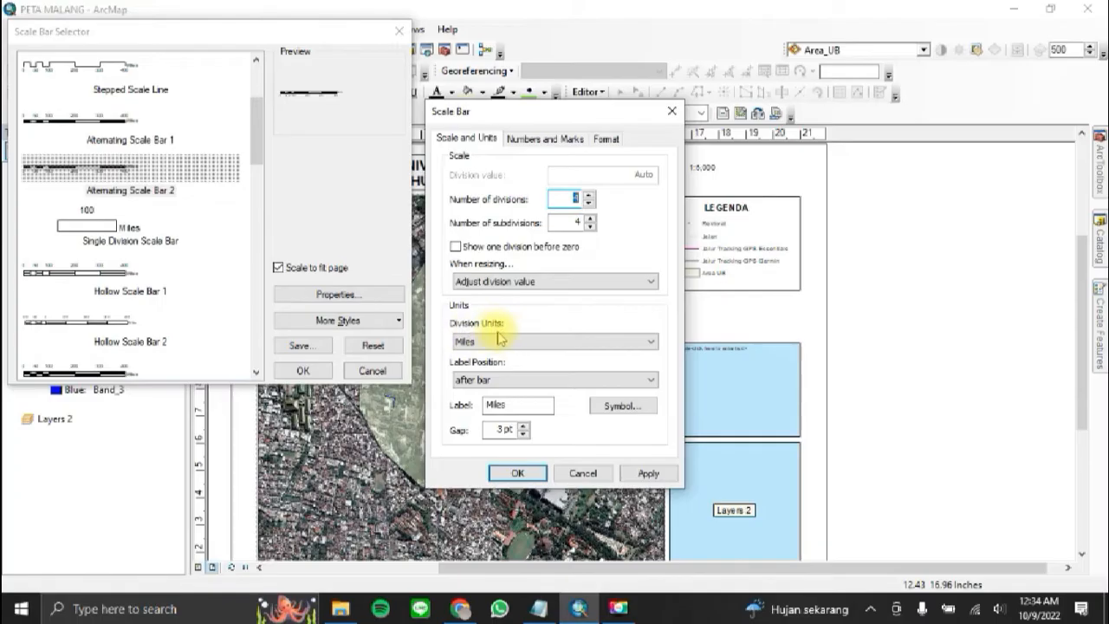
pyautogui.click(502, 341)
pyautogui.click(515, 418)
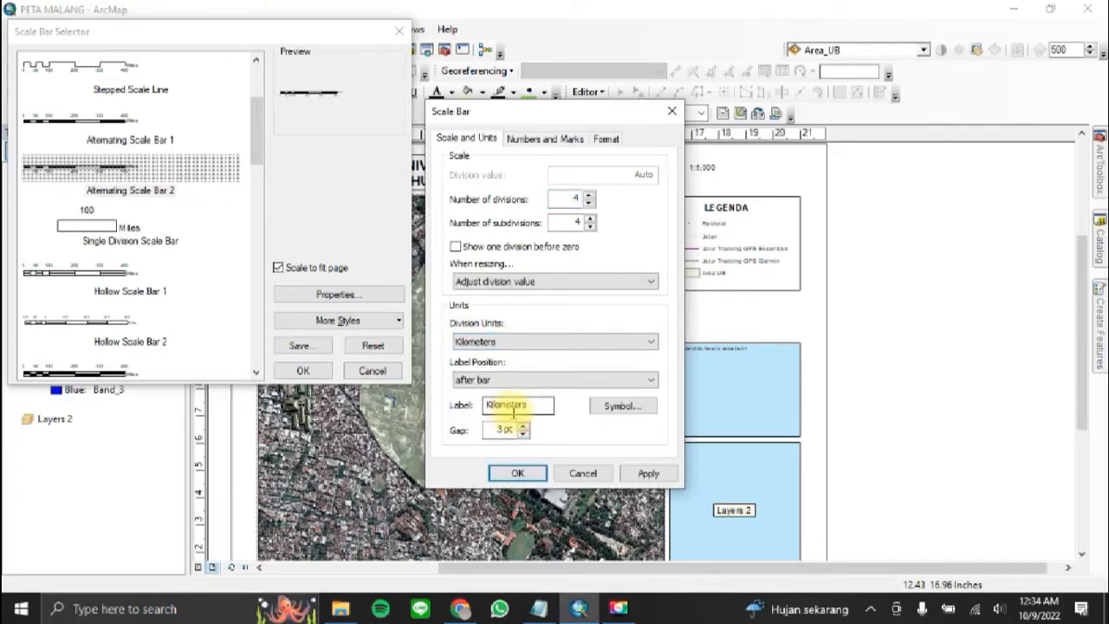
pyautogui.press('BackSpace')
pyautogui.press('BackSpace')
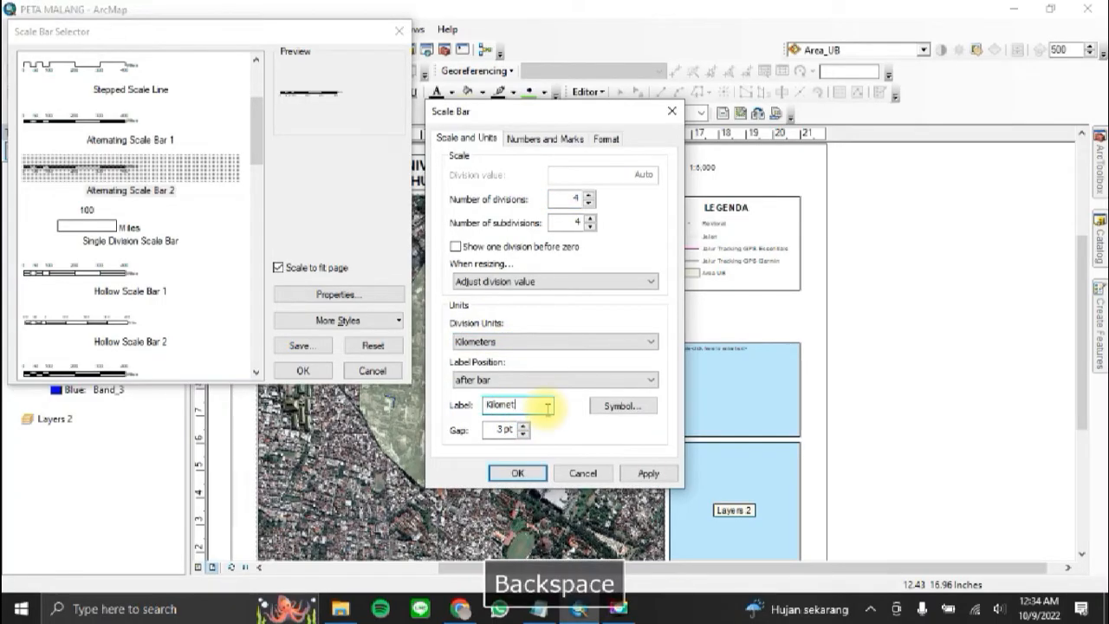
pyautogui.write('M')
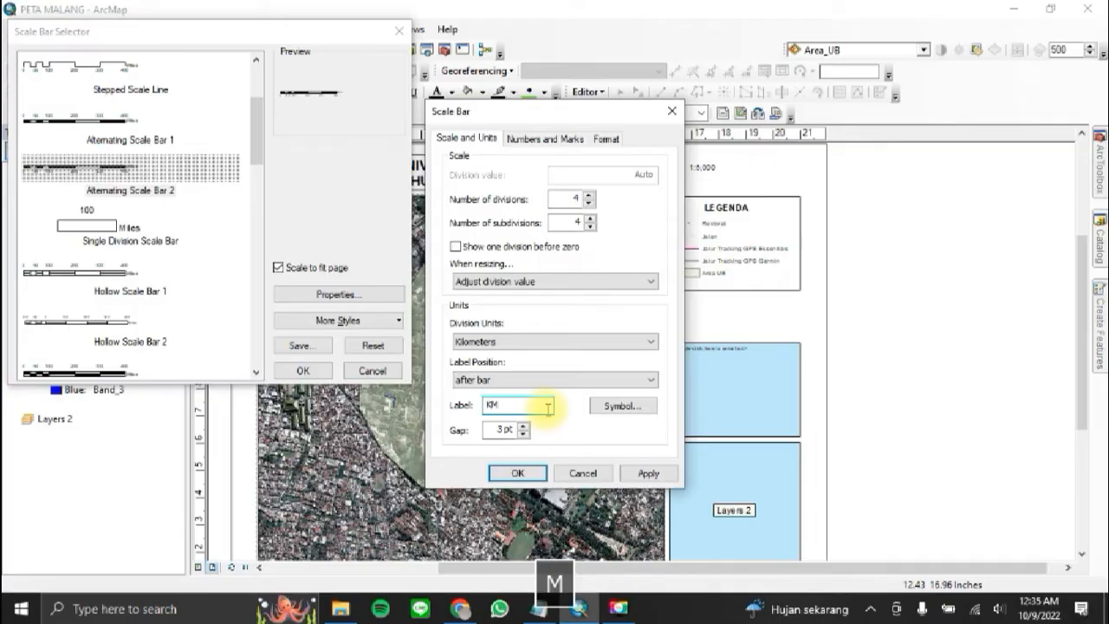
pyautogui.press('BackSpace')
pyautogui.press('capslock')
pyautogui.write('m')
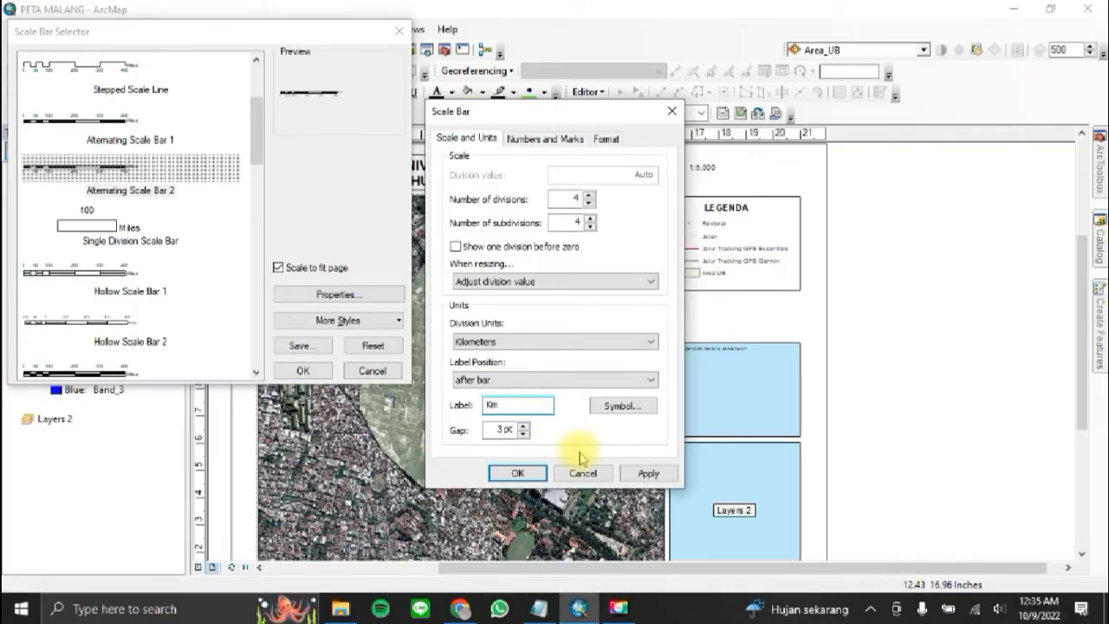
pyautogui.click(518, 474)
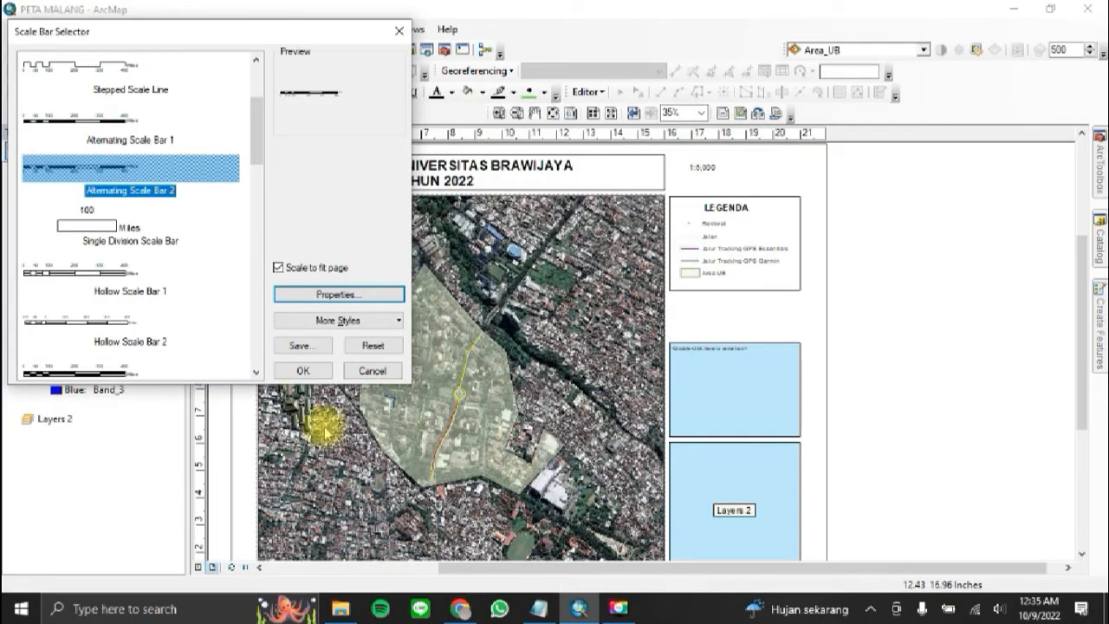
# Step: Add the configured scale bar to the layout and place it in the gap below the legend
pyautogui.click(305, 371)
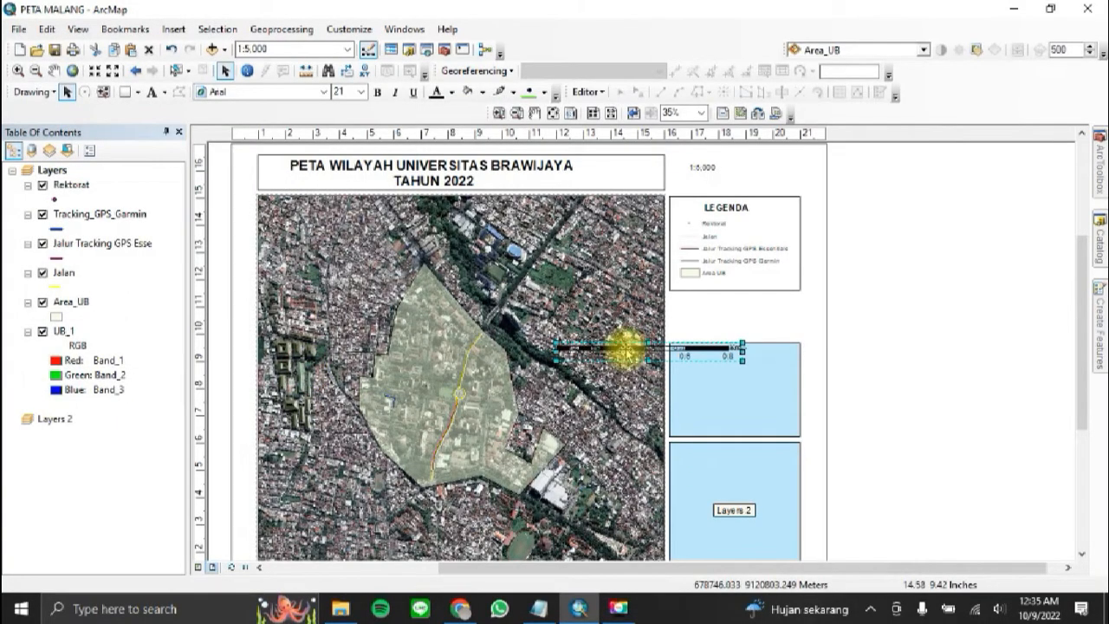
pyautogui.moveTo(625, 348); pyautogui.dragTo(750, 316)
pyautogui.click(936, 269)
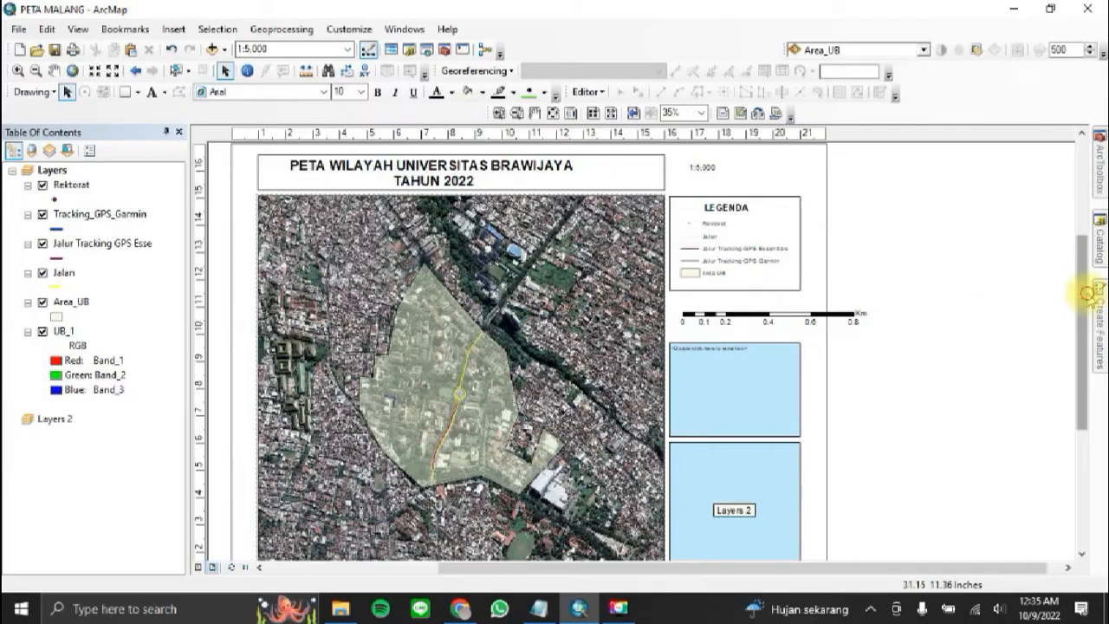
# Step: Duplicate the legend's frame, shrink the copy to the title frame's height, and place it around the scale text
pyautogui.moveTo(1083, 293); pyautogui.dragTo(1083, 283)
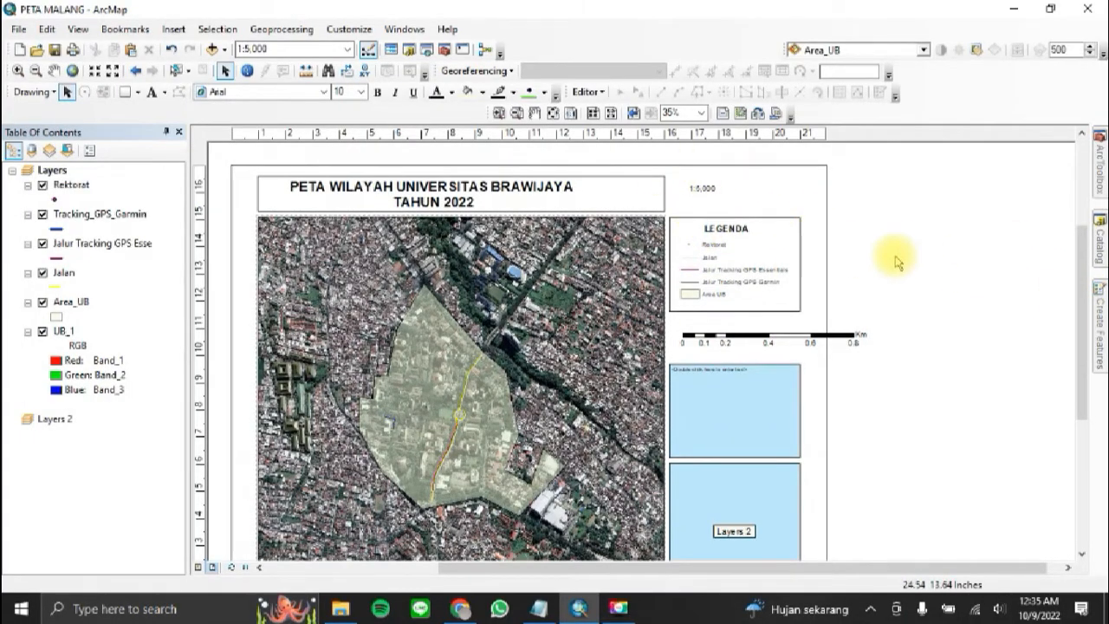
pyautogui.click(799, 259)
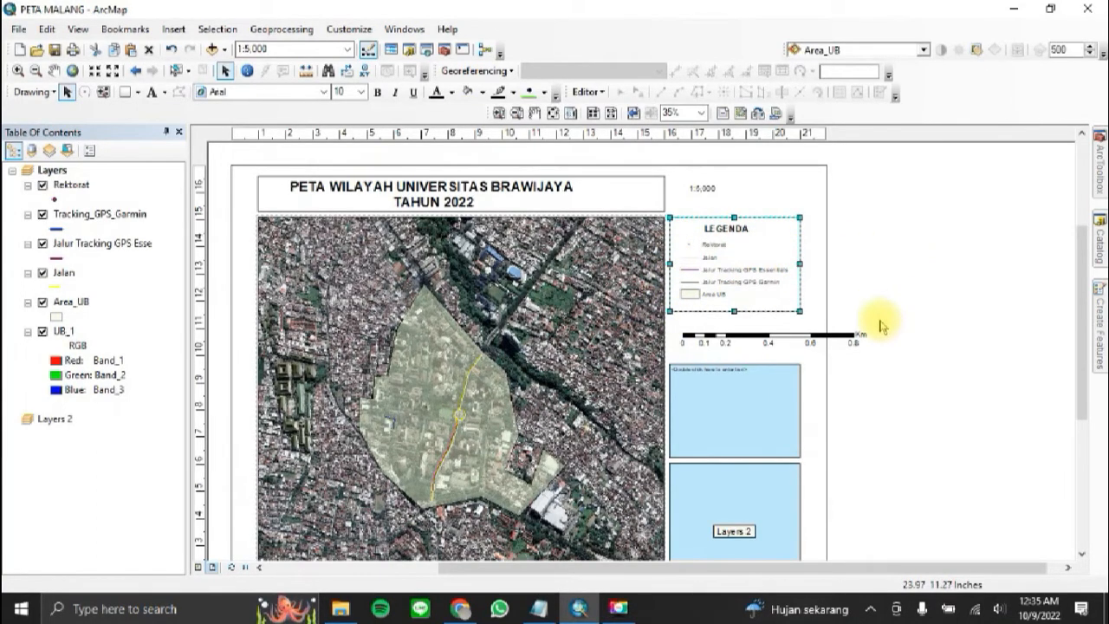
pyautogui.hotkey('ctrl', 'c')
pyautogui.hotkey('ctrl', 'v')
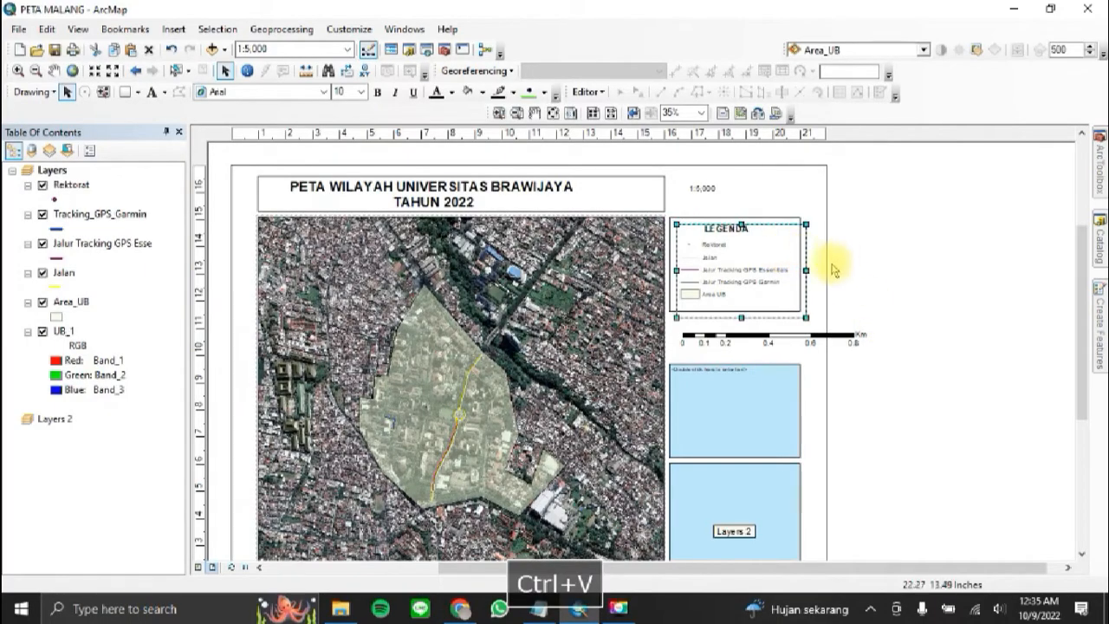
pyautogui.moveTo(805, 299); pyautogui.dragTo(792, 247)
pyautogui.moveTo(735, 269); pyautogui.dragTo(745, 214)
# Step: Move the legend with its frame slightly down and extend the scale text's frame downward toward it
pyautogui.click(755, 267)
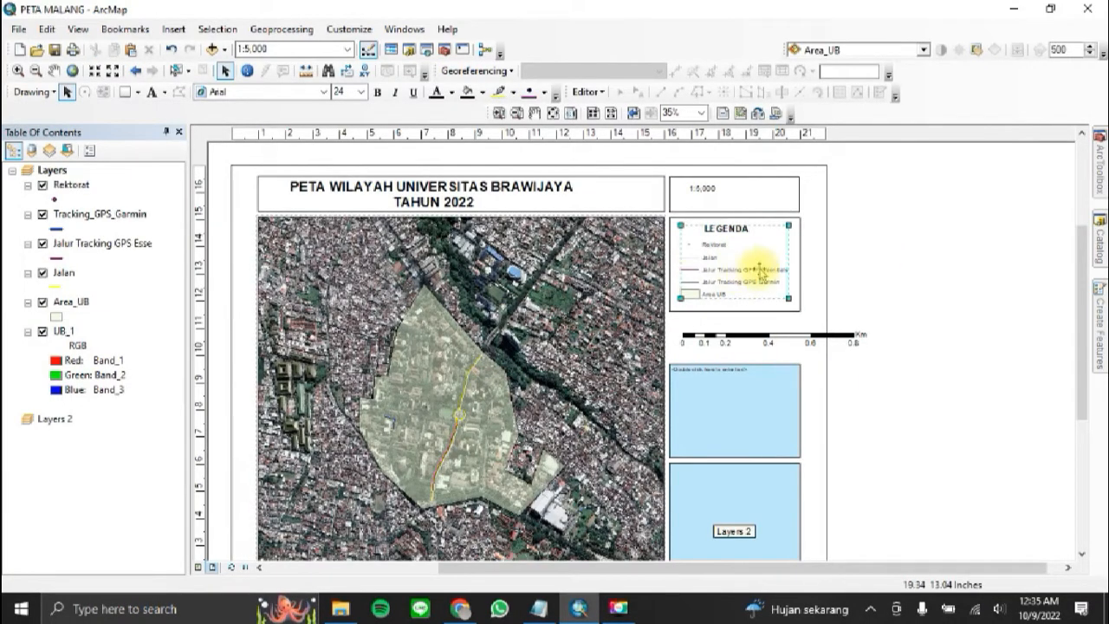
pyautogui.moveTo(755, 269); pyautogui.dragTo(755, 283)
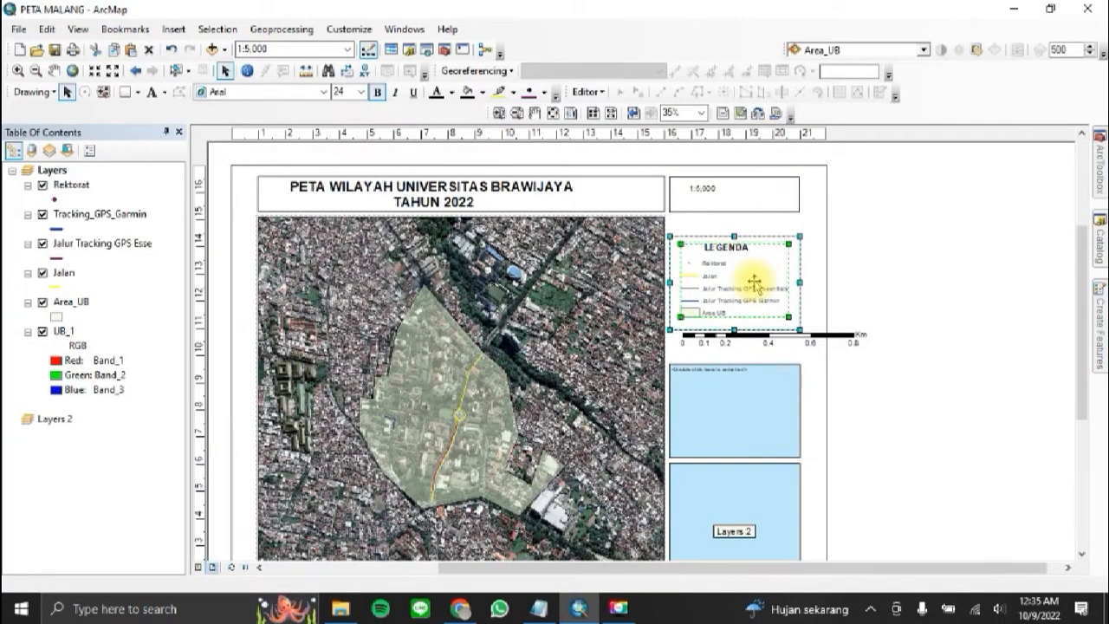
pyautogui.click(759, 215)
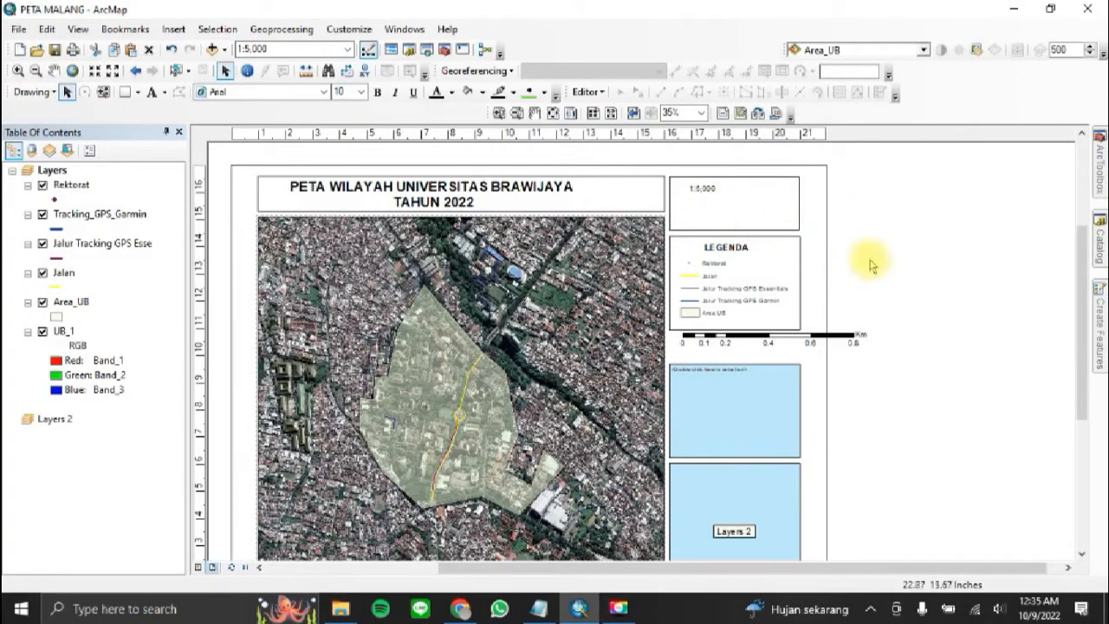
# Step: Move the scale bar into the frame below the scale text and shorten it to fit inside
pyautogui.click(849, 336)
pyautogui.moveTo(819, 341); pyautogui.dragTo(797, 224)
pyautogui.click(854, 238)
pyautogui.click(791, 220)
pyautogui.click(761, 215)
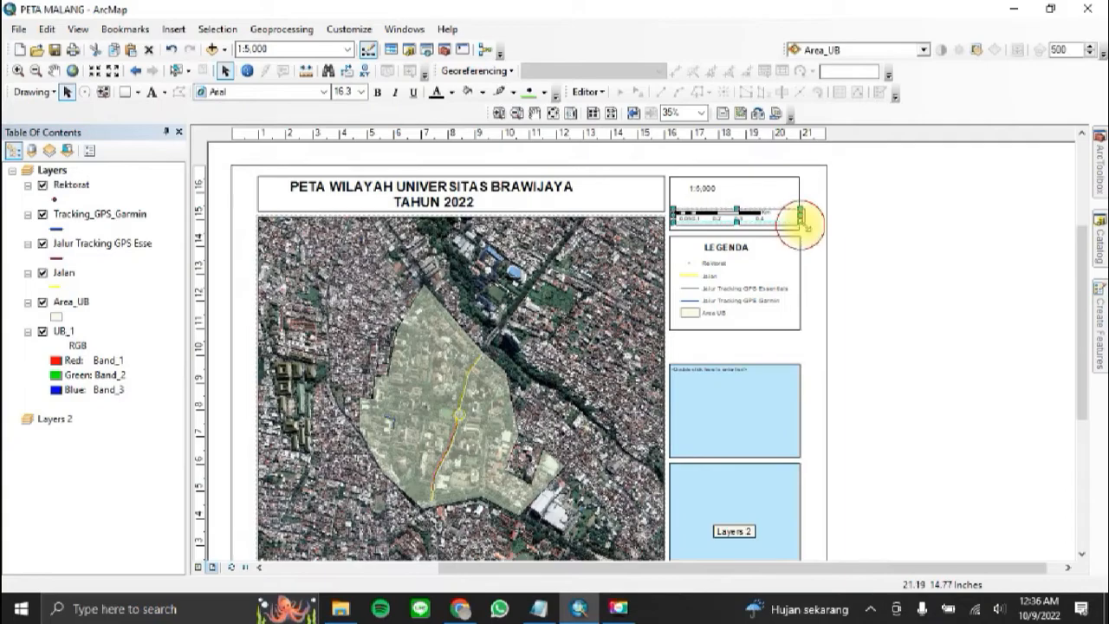
pyautogui.moveTo(802, 223); pyautogui.dragTo(770, 218)
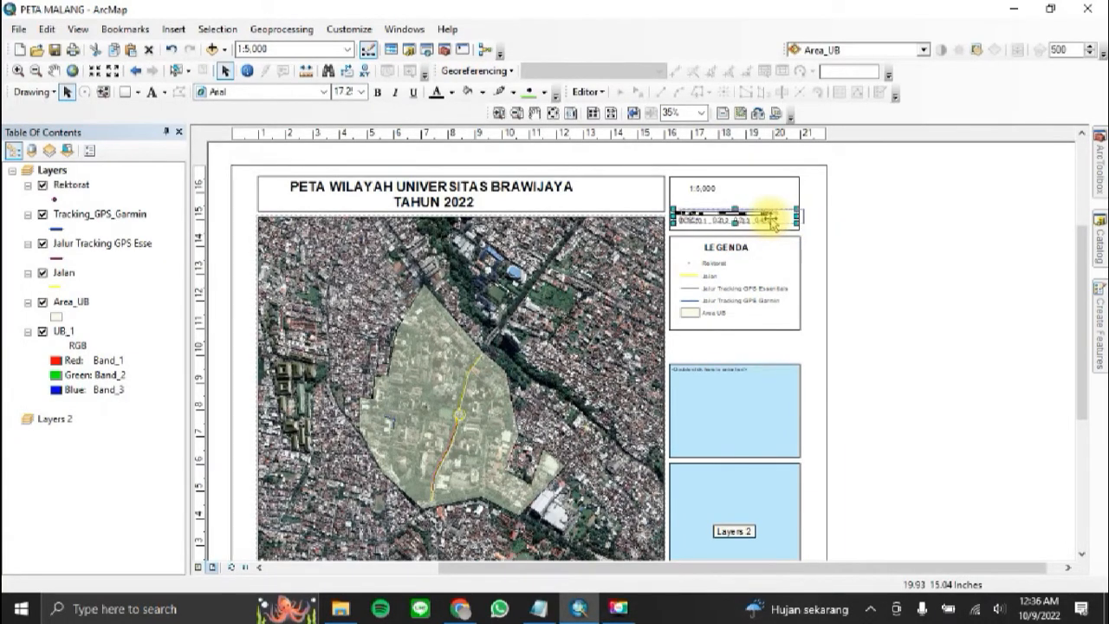
pyautogui.click(874, 216)
# Step: Move the scale text slightly down and to the right so it sits just above the scale bar
pyautogui.click(706, 187)
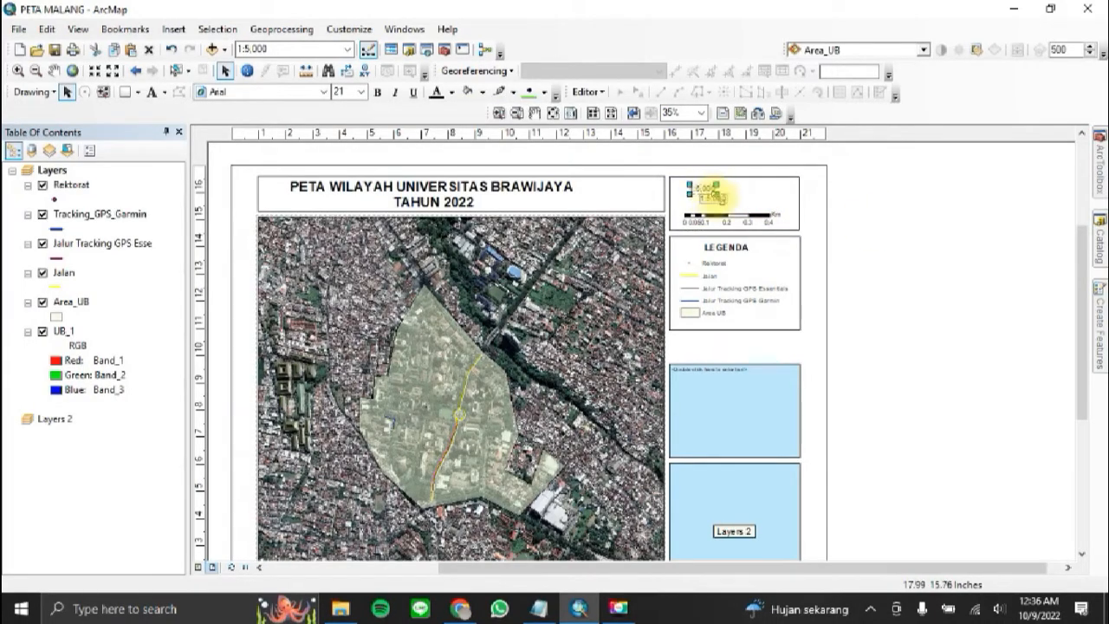
pyautogui.click(892, 217)
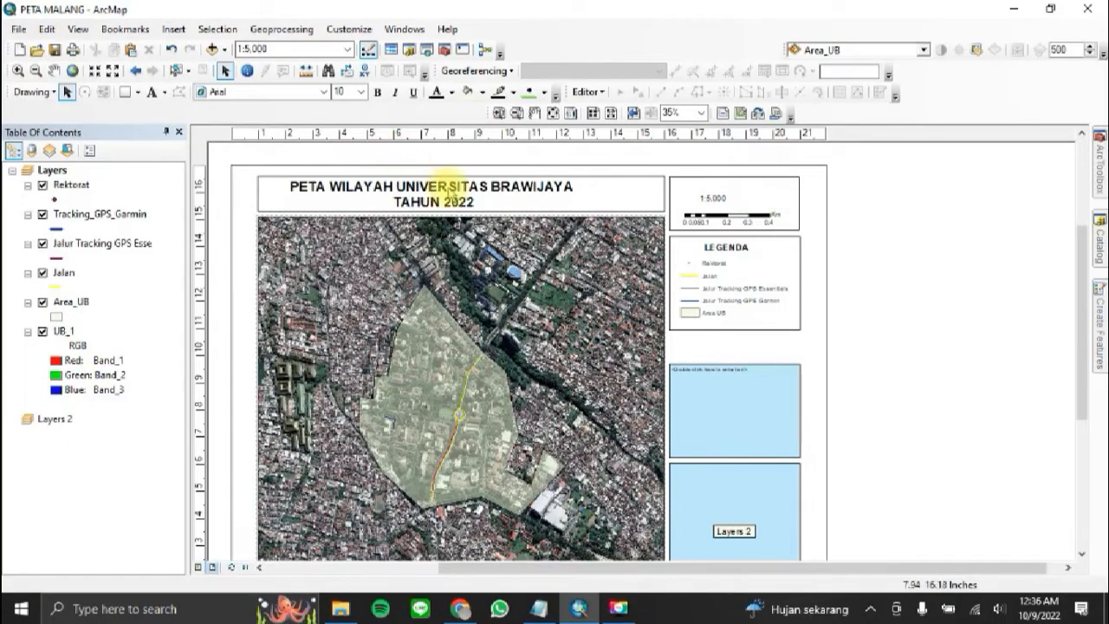
# Step: Duplicate the map title text and place the copy in the empty area beside the page, level with the scale frame
pyautogui.click(448, 184)
pyautogui.hotkey('ctrl', 'c')
pyautogui.hotkey('ctrl', 'v')
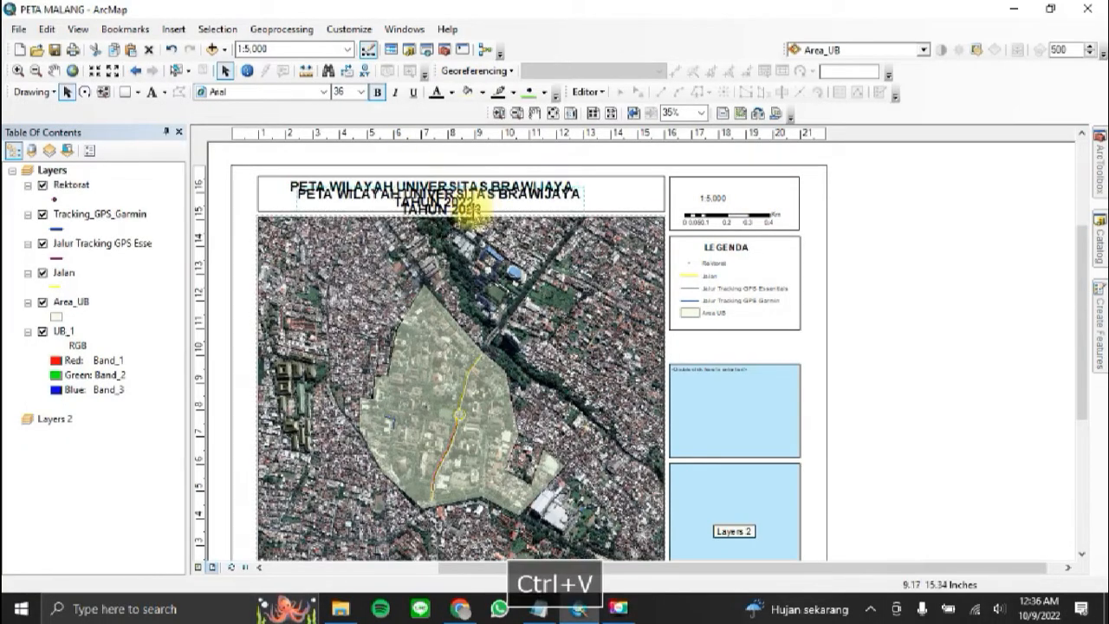
pyautogui.moveTo(486, 213); pyautogui.dragTo(1001, 229)
pyautogui.doubleClick(933, 216)
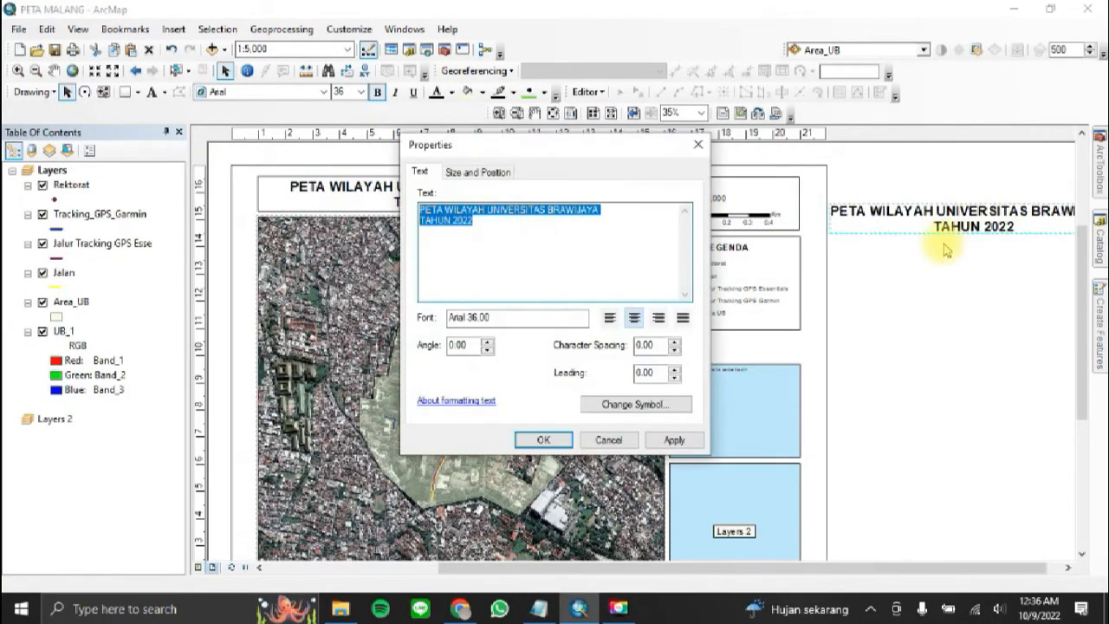
pyautogui.press('Escape')
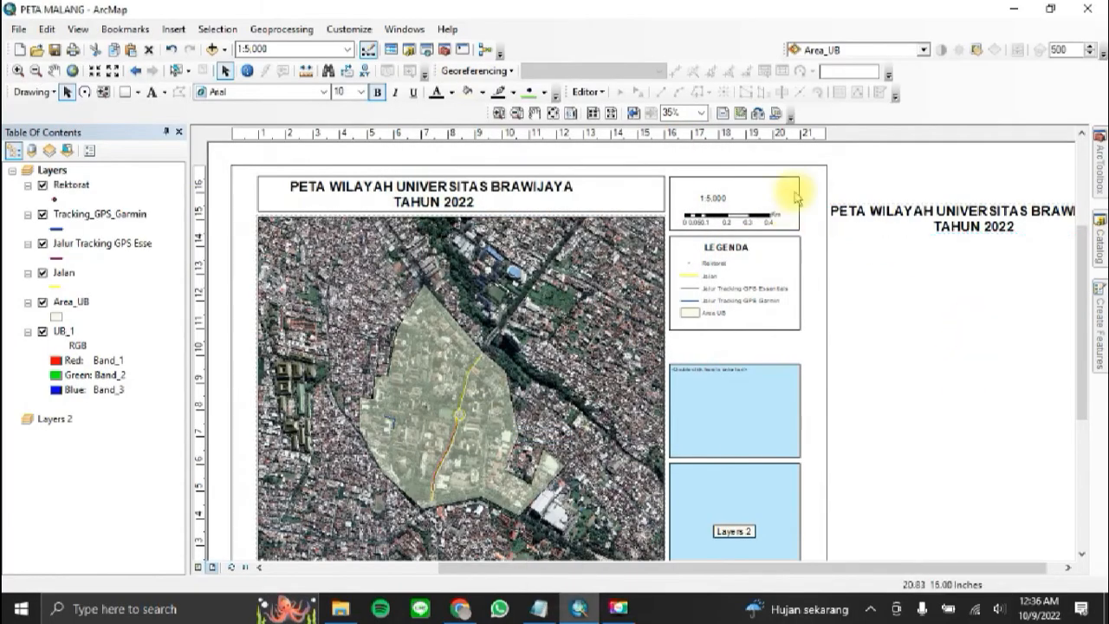
pyautogui.click(446, 198)
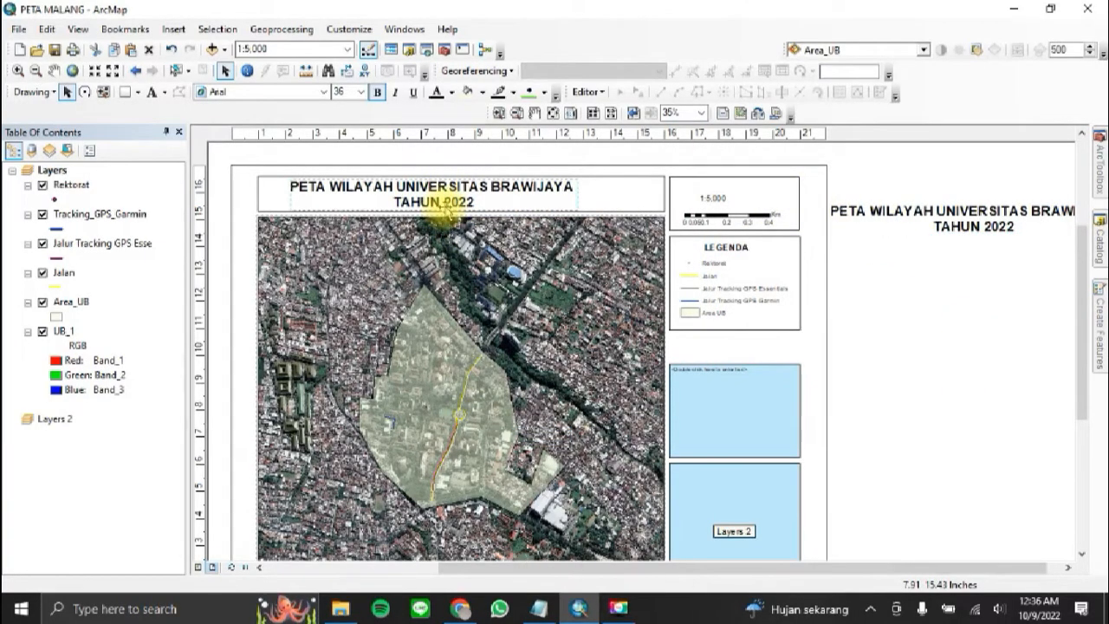
pyautogui.click(957, 212)
pyautogui.press('Delete')
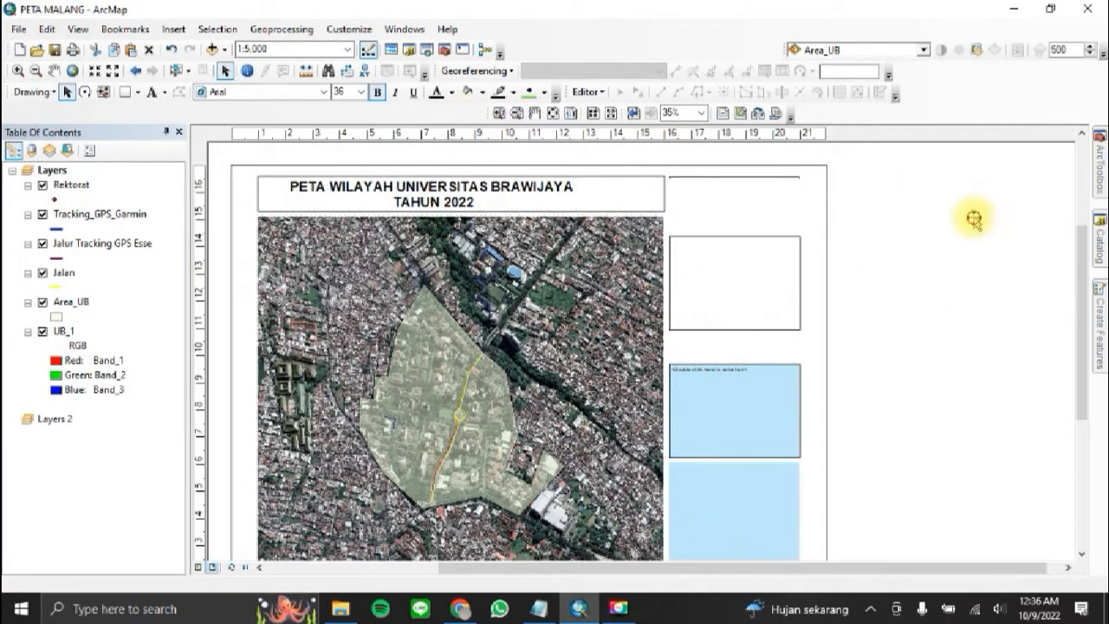
# Step: Change the text of the duplicated title beside the page to "SKALA"
pyautogui.doubleClick(974, 219)
pyautogui.press('capslock')
pyautogui.write('SKALA')
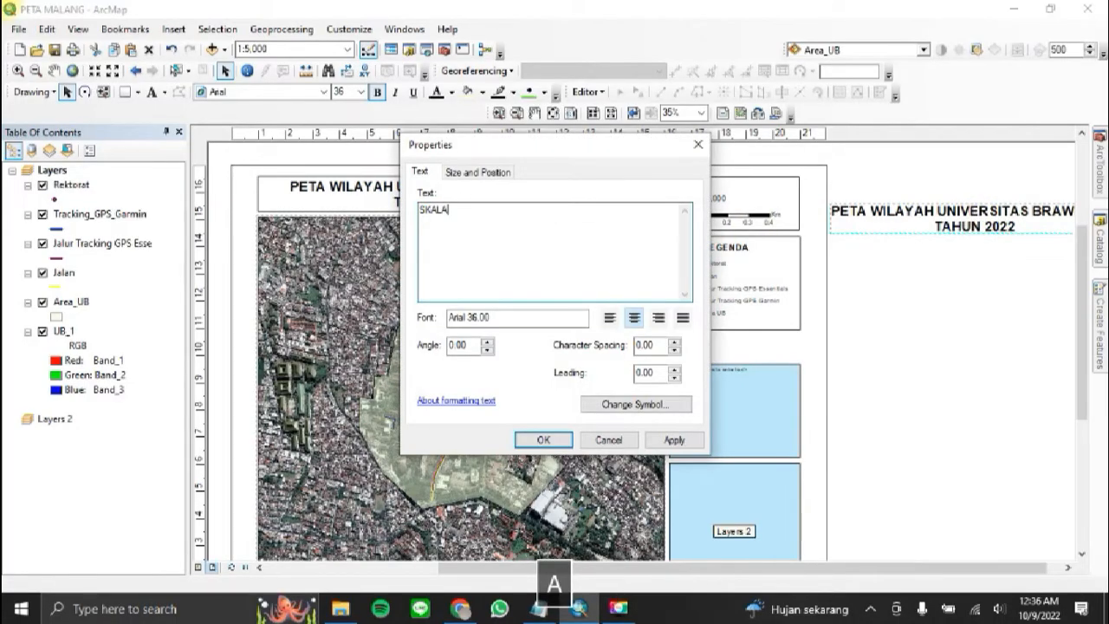
pyautogui.press('capslock')
pyautogui.click(543, 440)
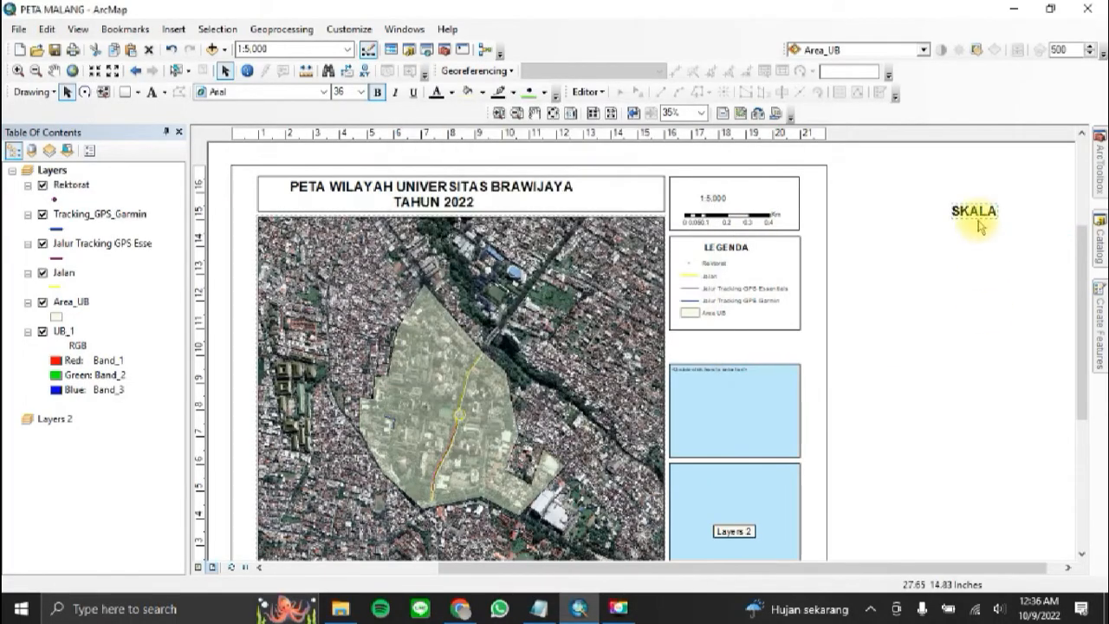
# Step: Move the SKALA label into the scale frame, set its font size to 20, and position it just above the scale text
pyautogui.moveTo(979, 226); pyautogui.dragTo(716, 186)
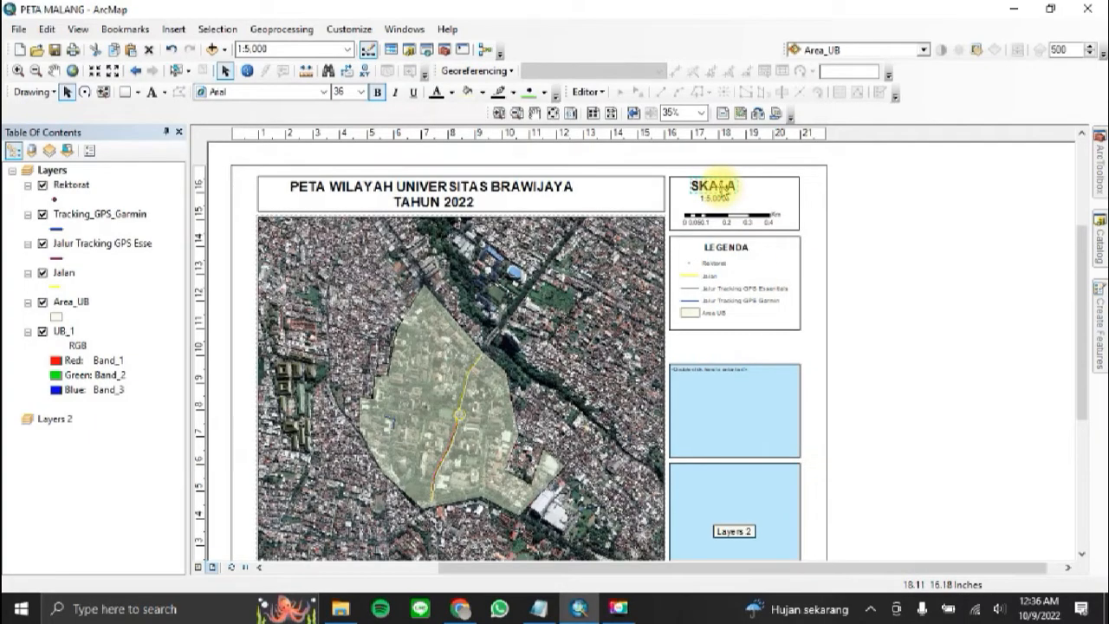
pyautogui.doubleClick(722, 186)
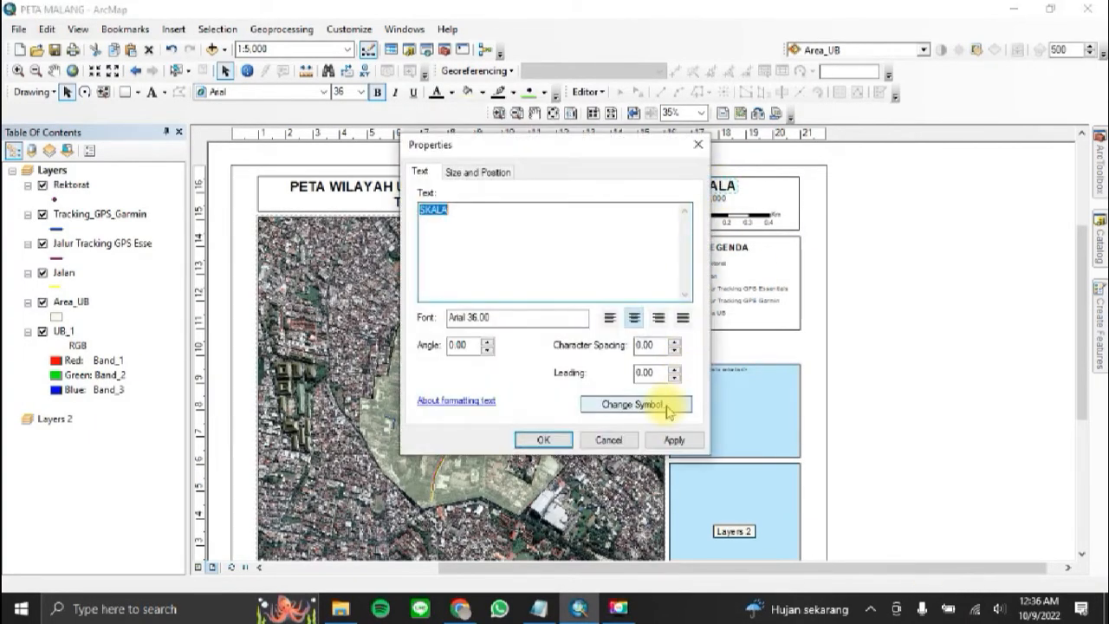
pyautogui.click(665, 406)
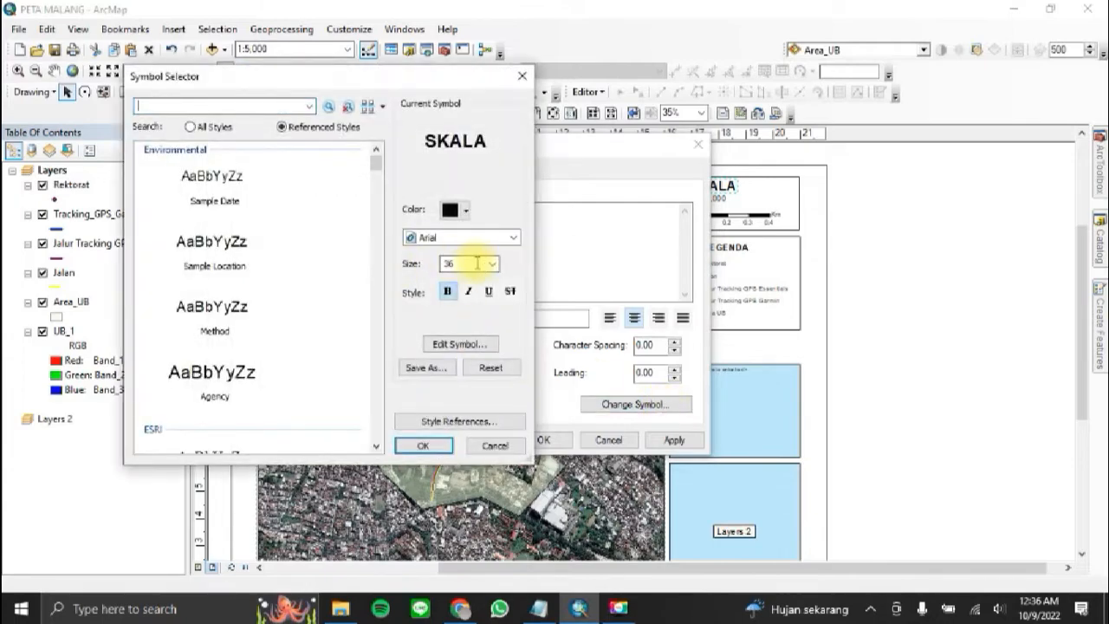
pyautogui.click(492, 264)
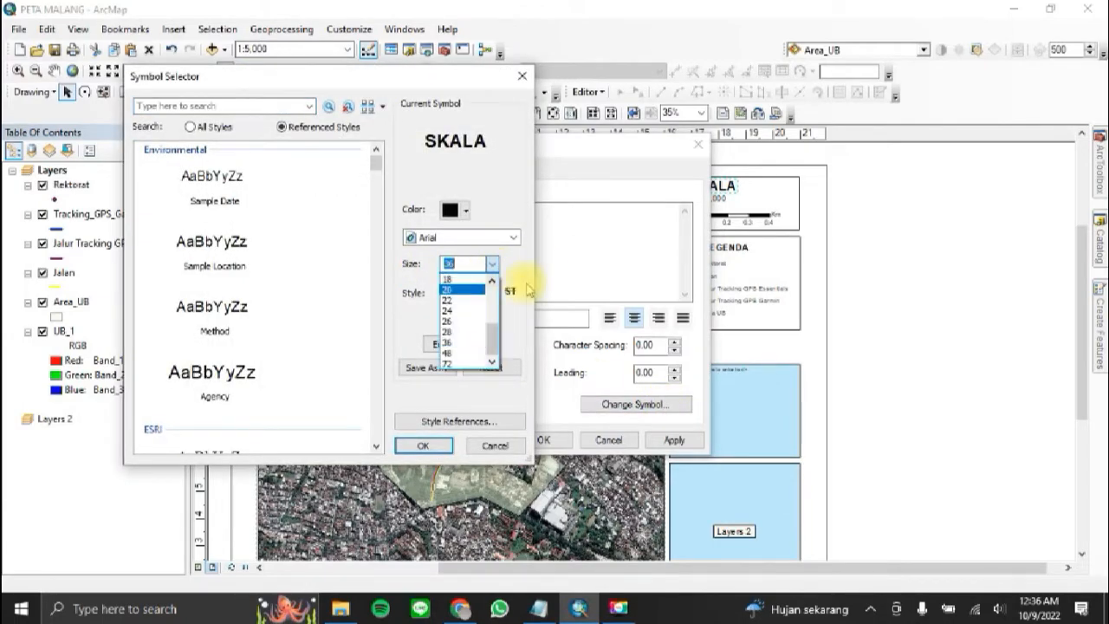
pyautogui.click(475, 289)
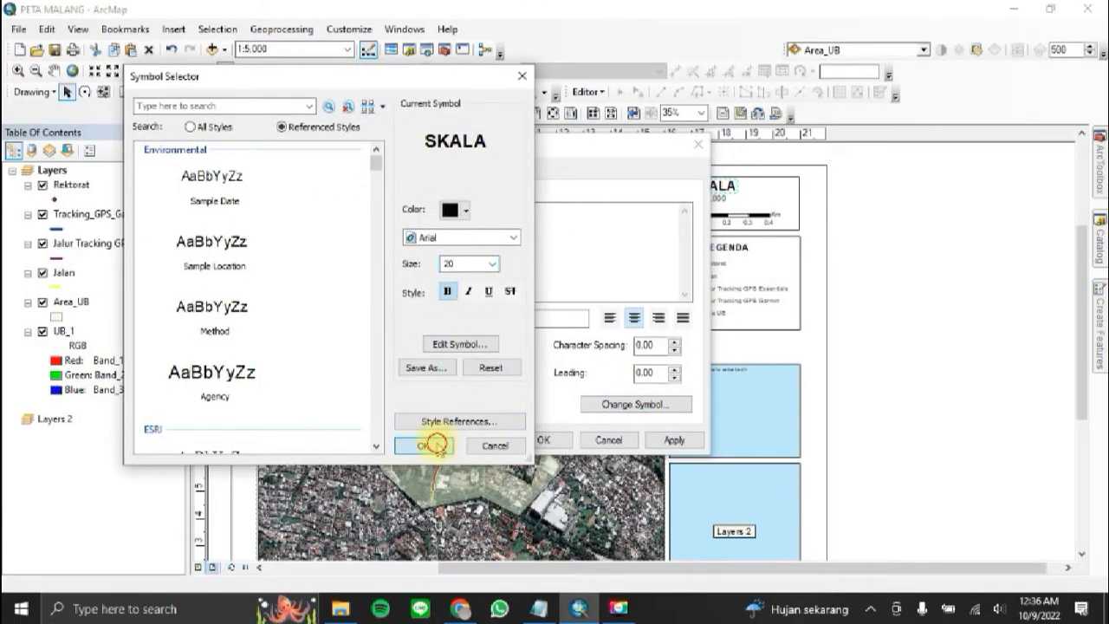
pyautogui.click(436, 445)
pyautogui.click(663, 440)
pyautogui.moveTo(676, 145); pyautogui.dragTo(503, 148)
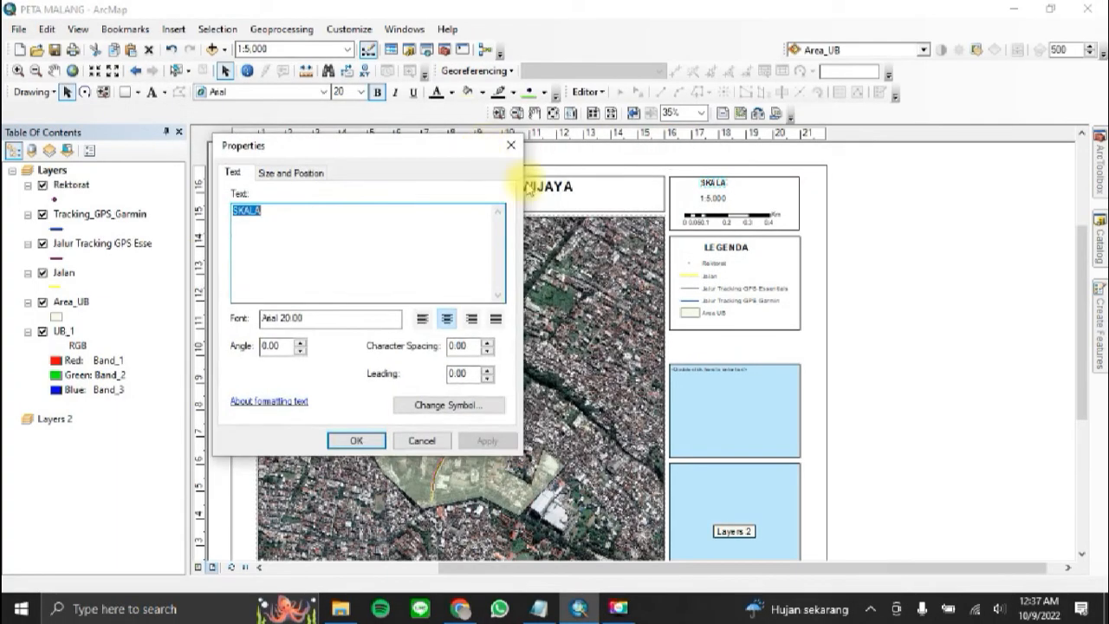
pyautogui.click(358, 440)
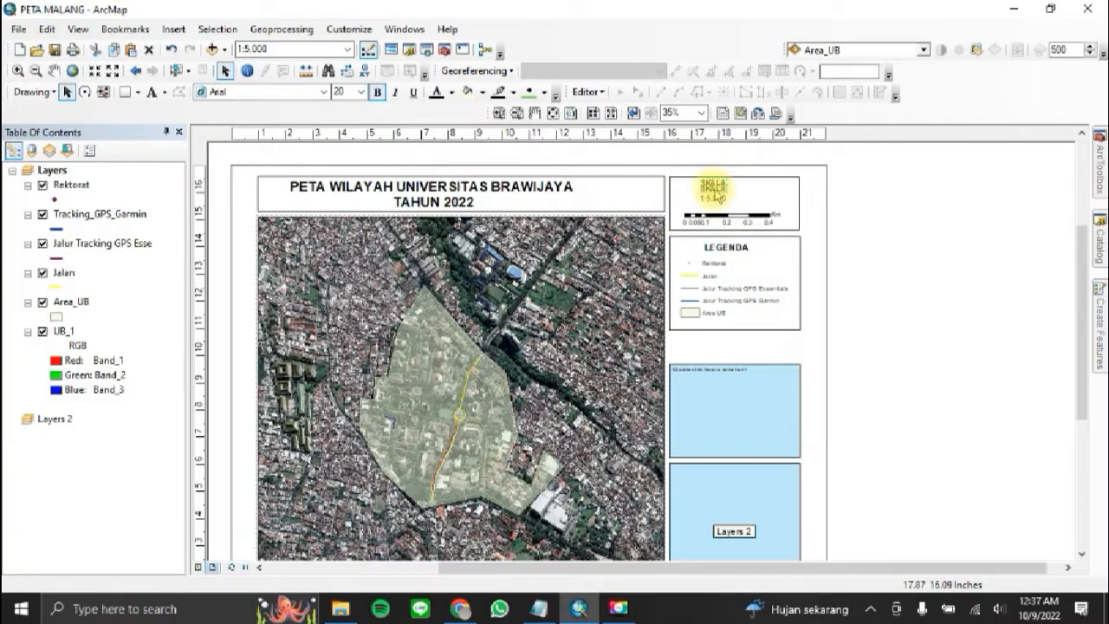
pyautogui.click(959, 223)
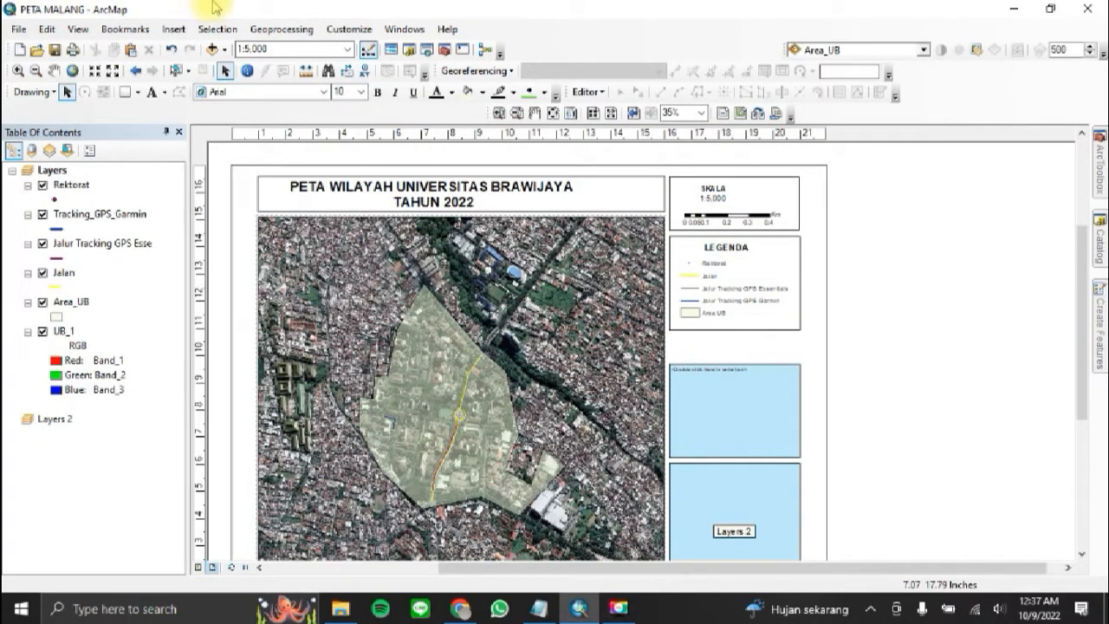
# Step: Insert a north arrow in the ESRI North 8 style
pyautogui.click(173, 28)
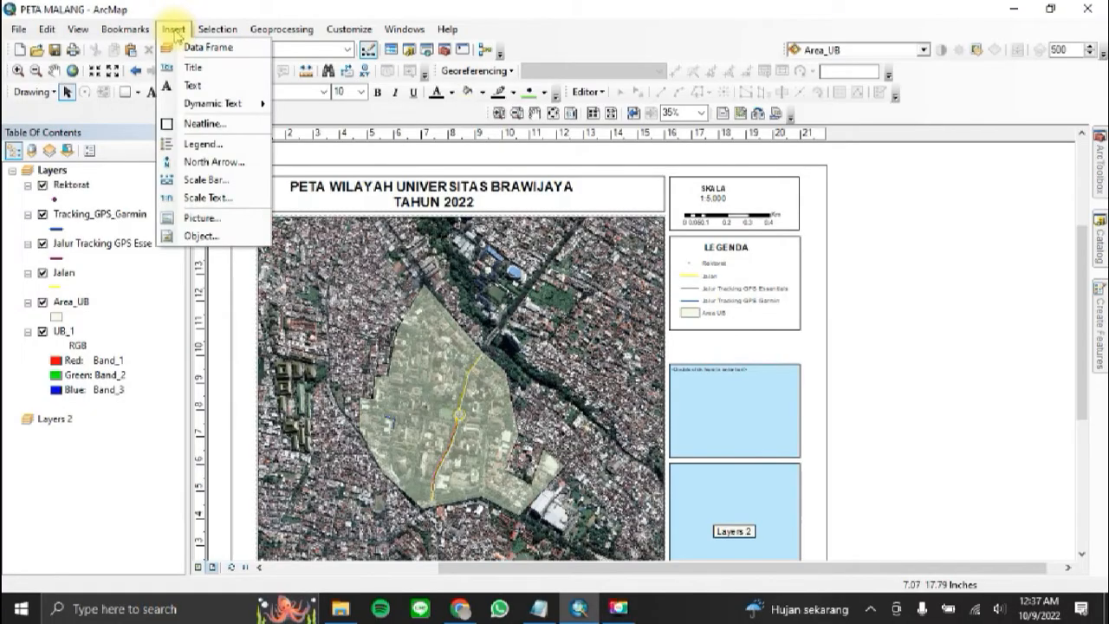
pyautogui.click(214, 162)
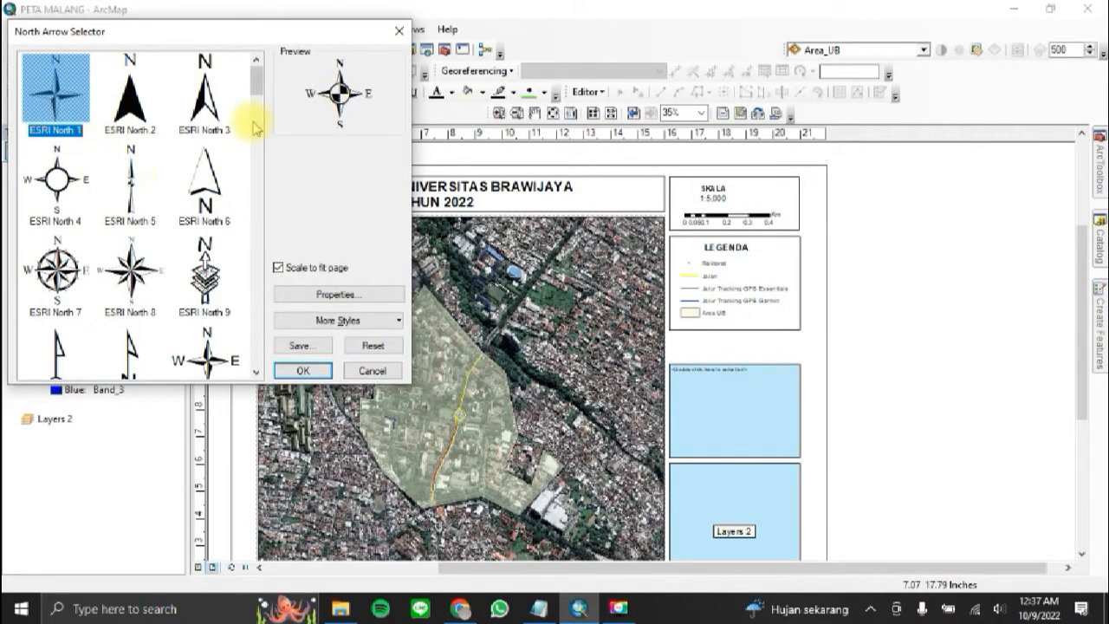
pyautogui.scroll(-4, 165, 190)
pyautogui.scroll(4, 171, 198)
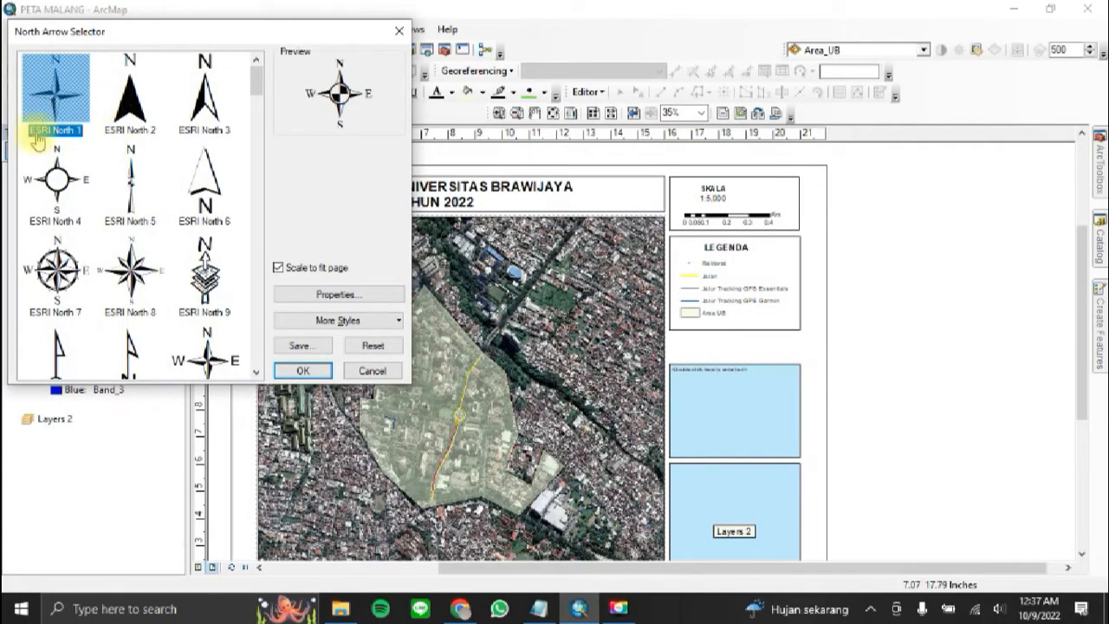
pyautogui.click(144, 276)
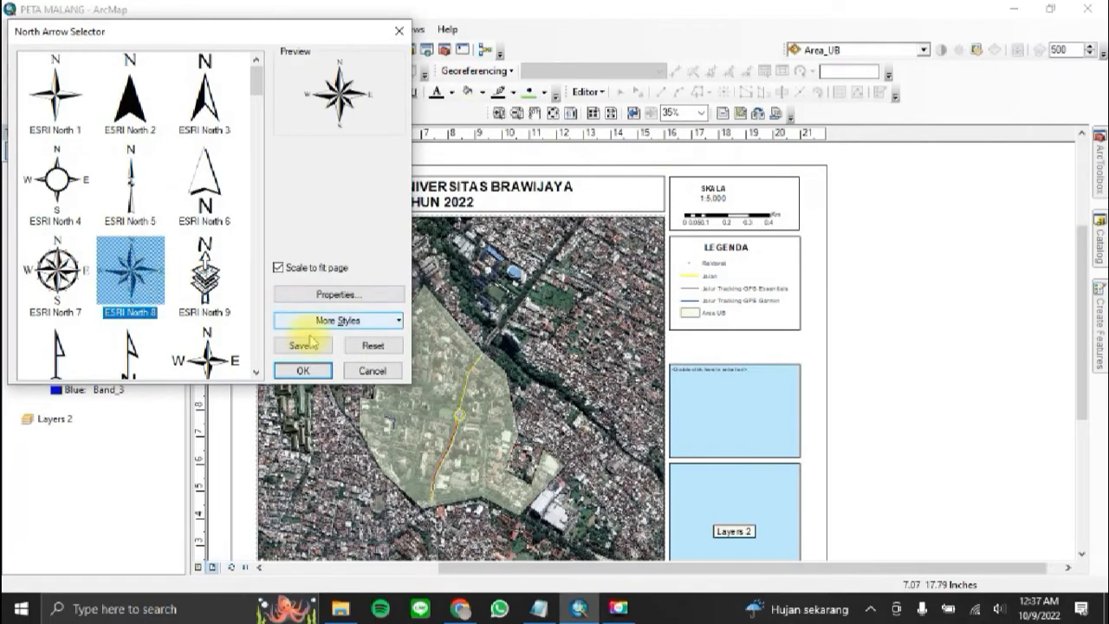
pyautogui.click(314, 371)
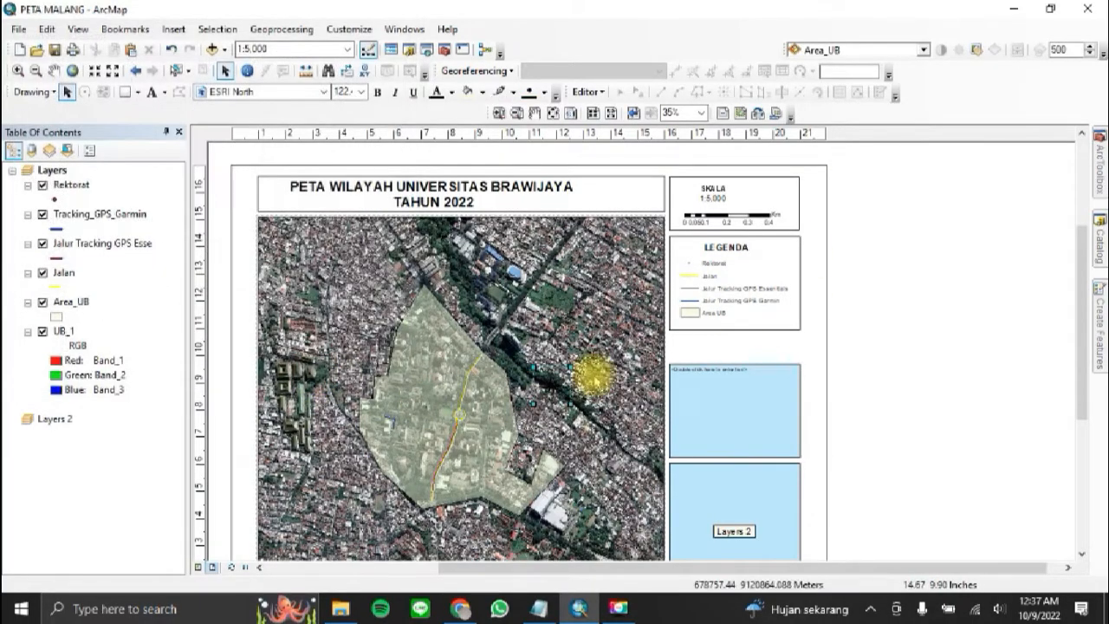
# Step: Move the north arrow into the scale frame, shrink it slightly, and place it beside the scale text above the scale bar
pyautogui.moveTo(540, 390); pyautogui.dragTo(783, 203)
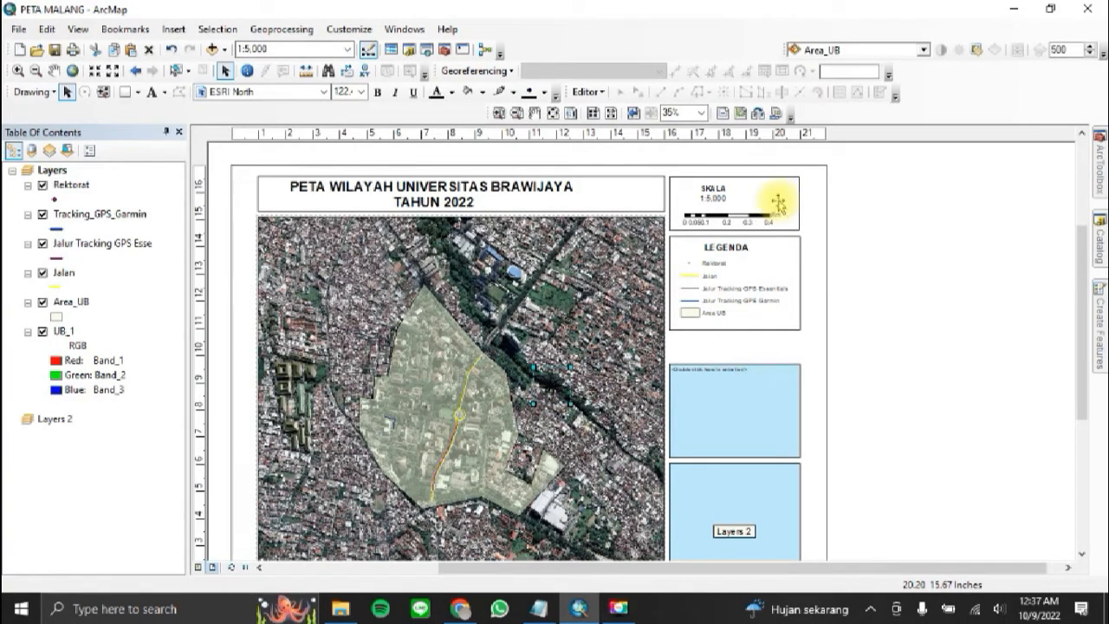
pyautogui.moveTo(778, 203)
pyautogui.mouseDown()
pyautogui.moveTo(767, 210)
pyautogui.moveTo(782, 191)
pyautogui.moveTo(768, 217)
pyautogui.mouseUp()
pyautogui.click(872, 207)
pyautogui.click(783, 194)
pyautogui.click(746, 218)
pyautogui.click(758, 218)
pyautogui.click(892, 230)
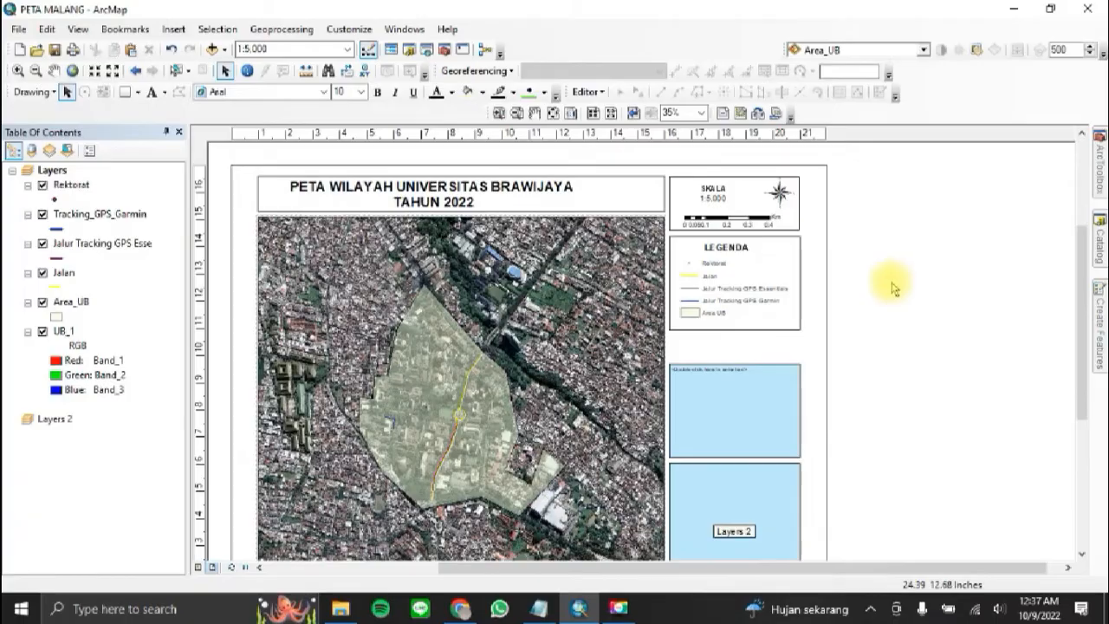
pyautogui.click(780, 190)
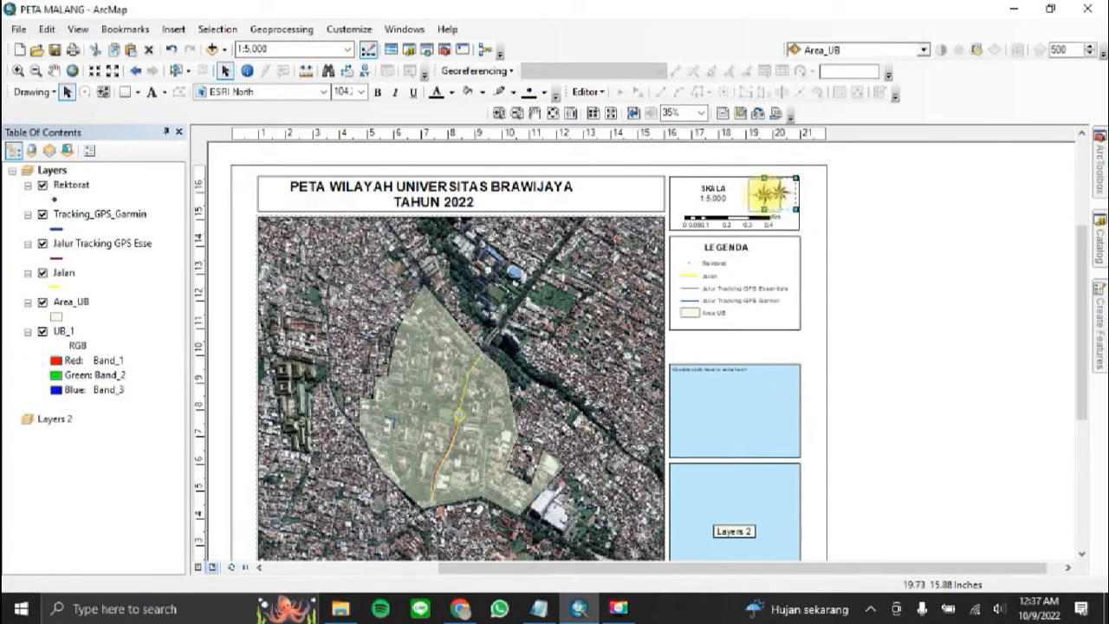
pyautogui.moveTo(765, 192); pyautogui.dragTo(766, 193)
pyautogui.click(895, 211)
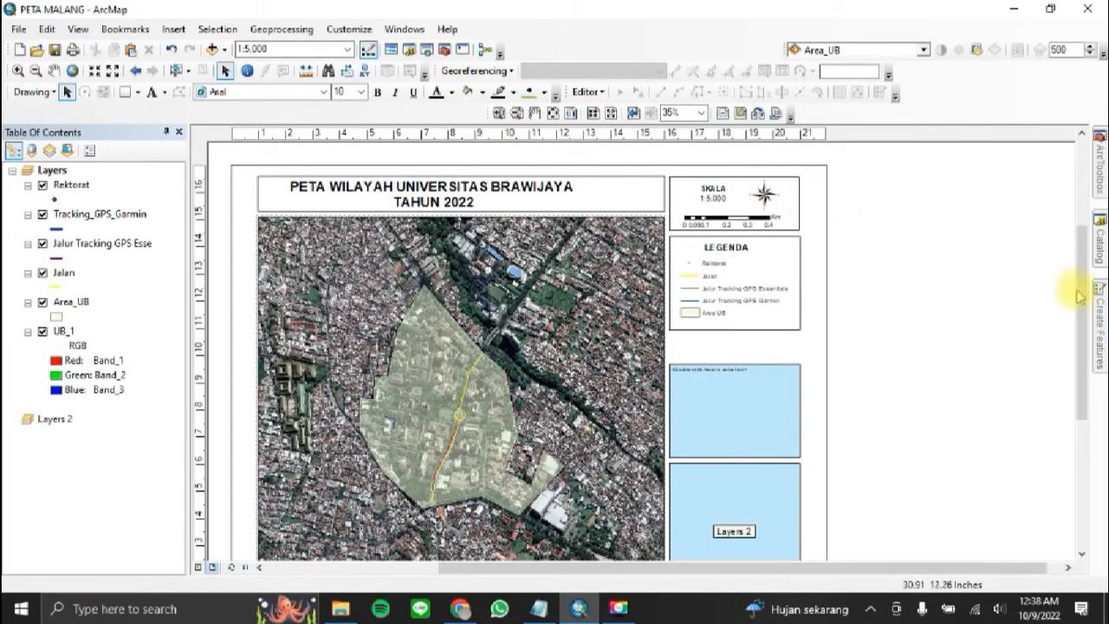
# Step: Move the blue placeholder text frame off the page and raise the Layers 2 data frame to directly below the legend
pyautogui.moveTo(1081, 285); pyautogui.dragTo(1081, 322)
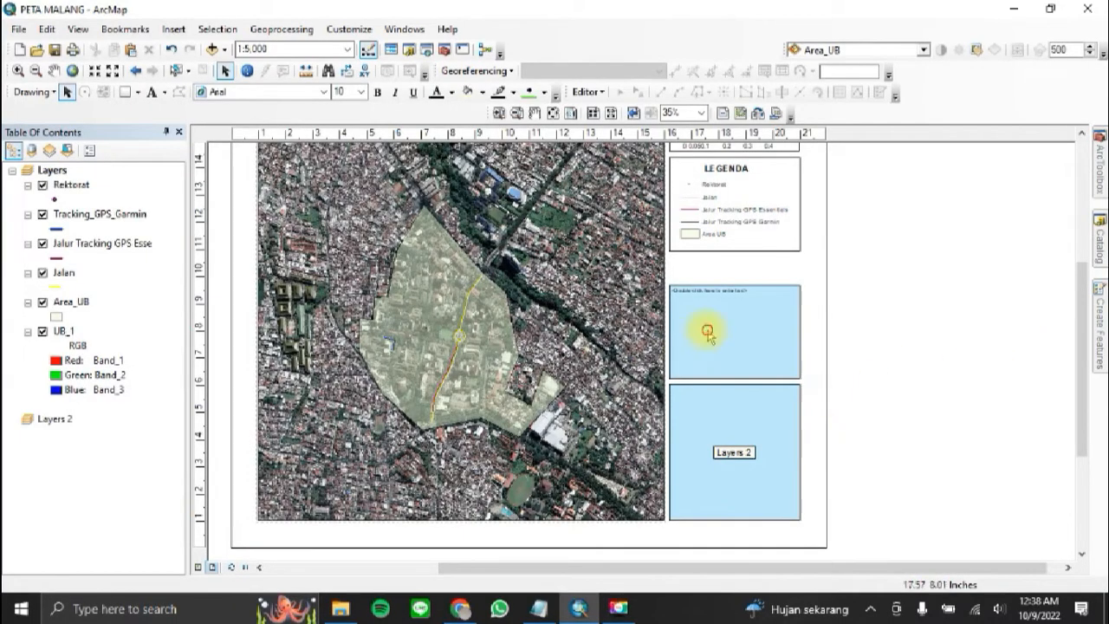
pyautogui.click(724, 290)
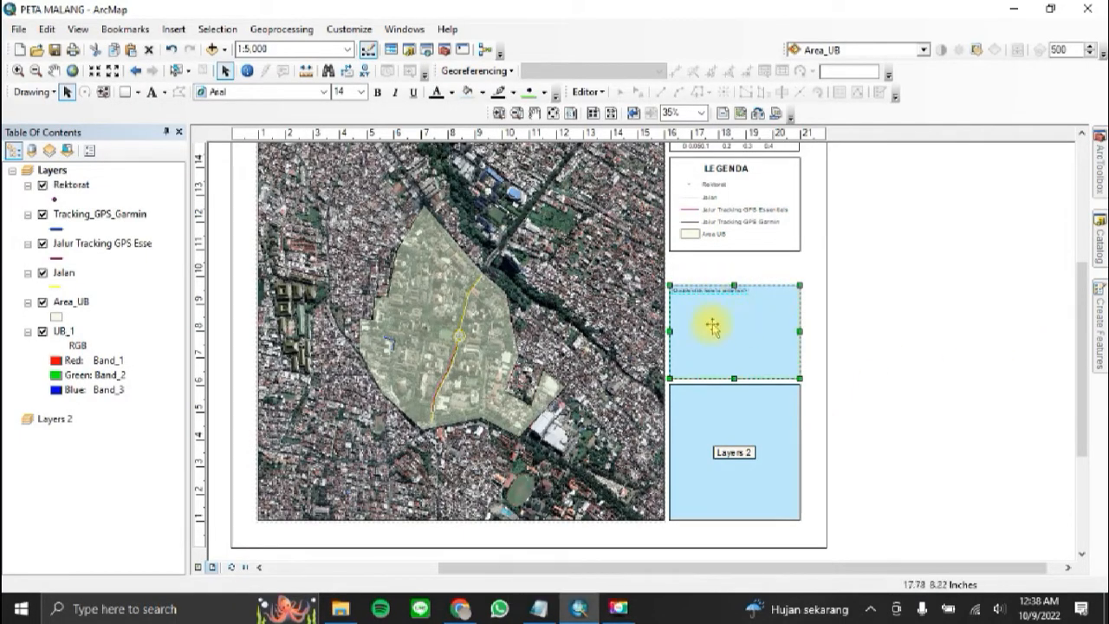
pyautogui.moveTo(713, 324); pyautogui.dragTo(925, 332)
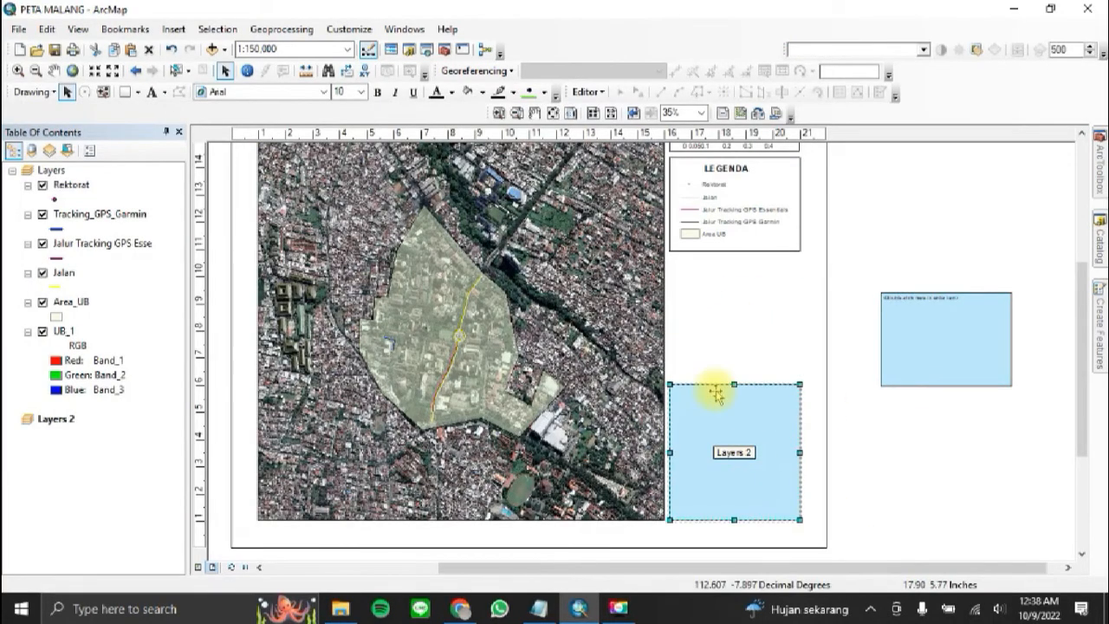
pyautogui.click(888, 262)
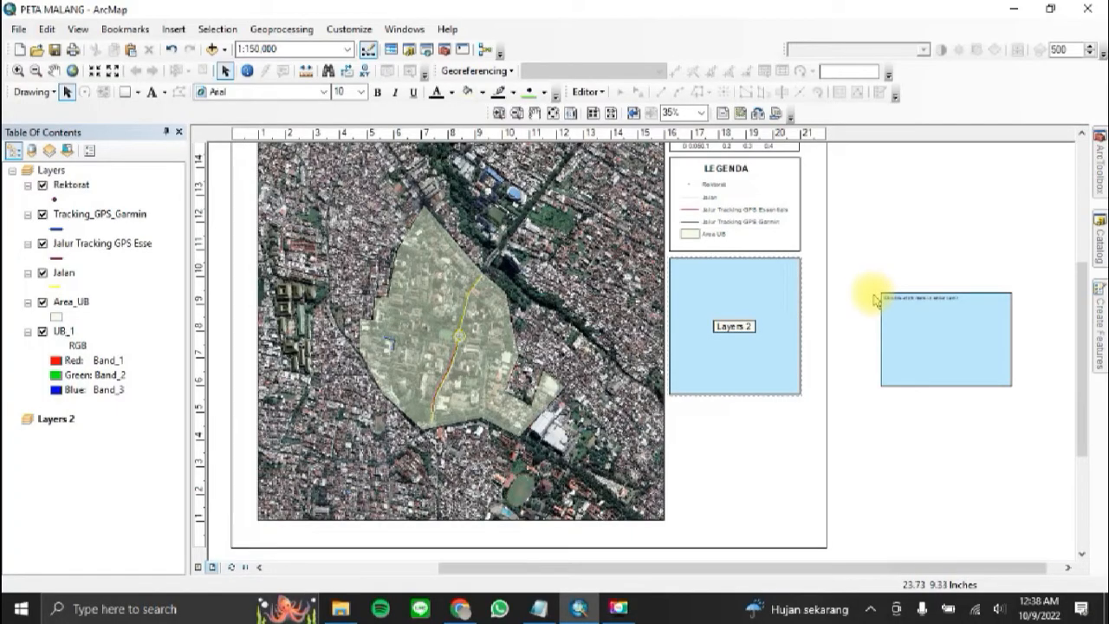
# Step: Add ADMINISTRASIDESA_AR_25K.shp from the Shp Malang folder to the Layers 2 data frame
pyautogui.click(747, 341)
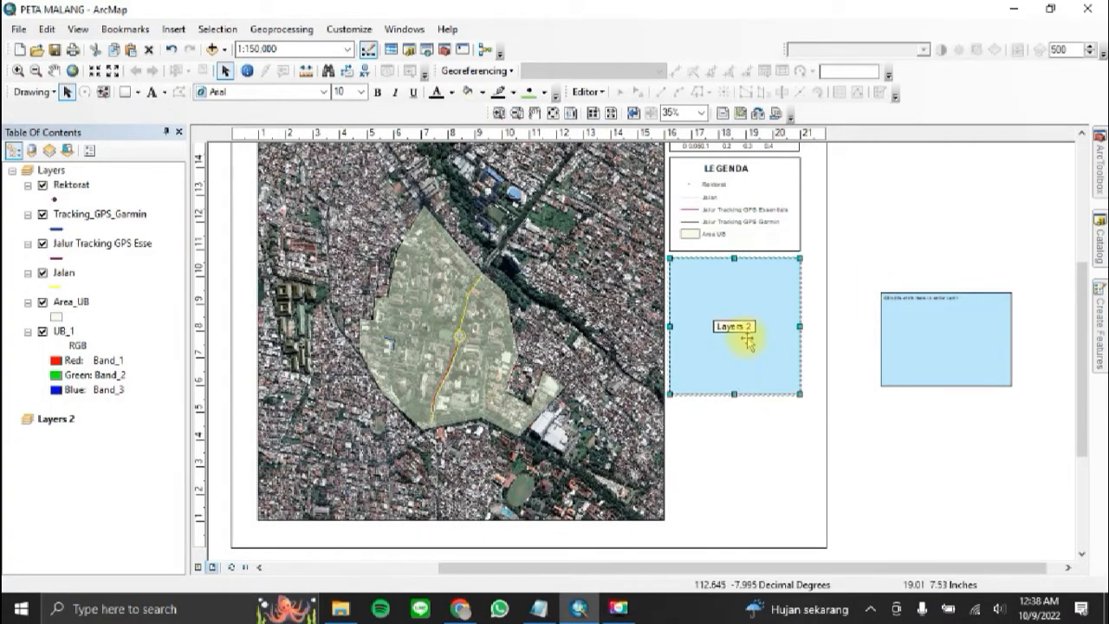
pyautogui.rightClick(732, 305)
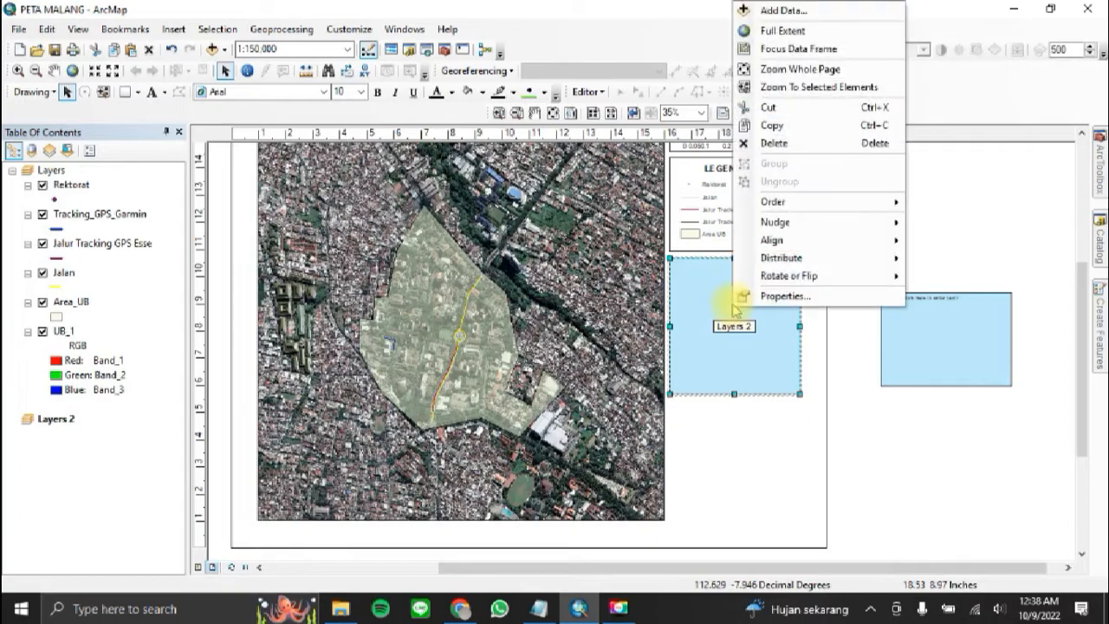
pyautogui.click(768, 10)
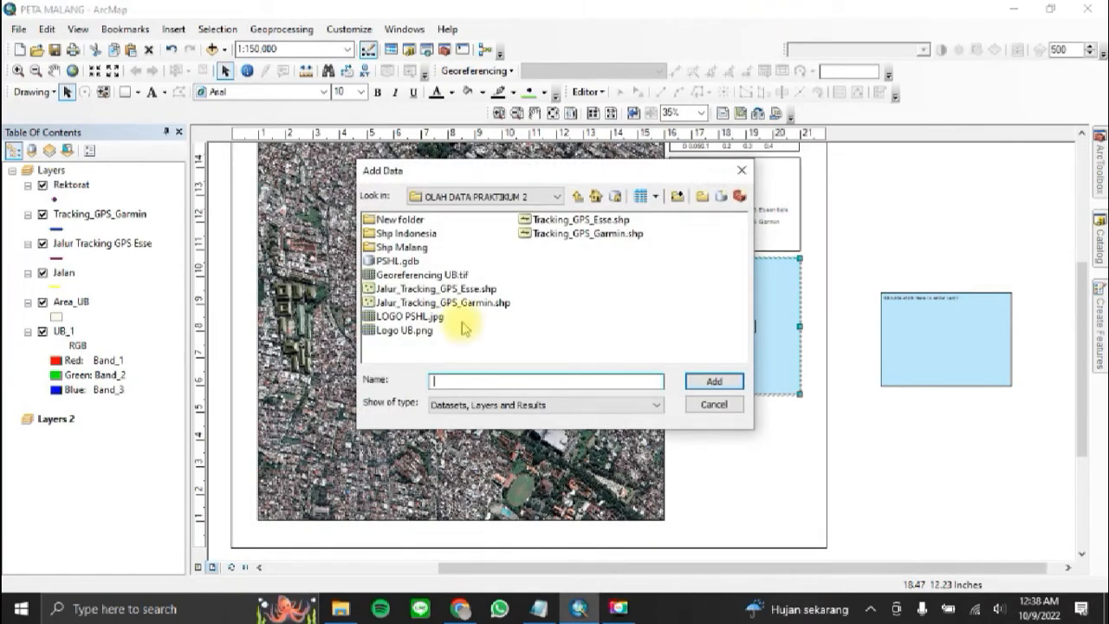
pyautogui.doubleClick(406, 248)
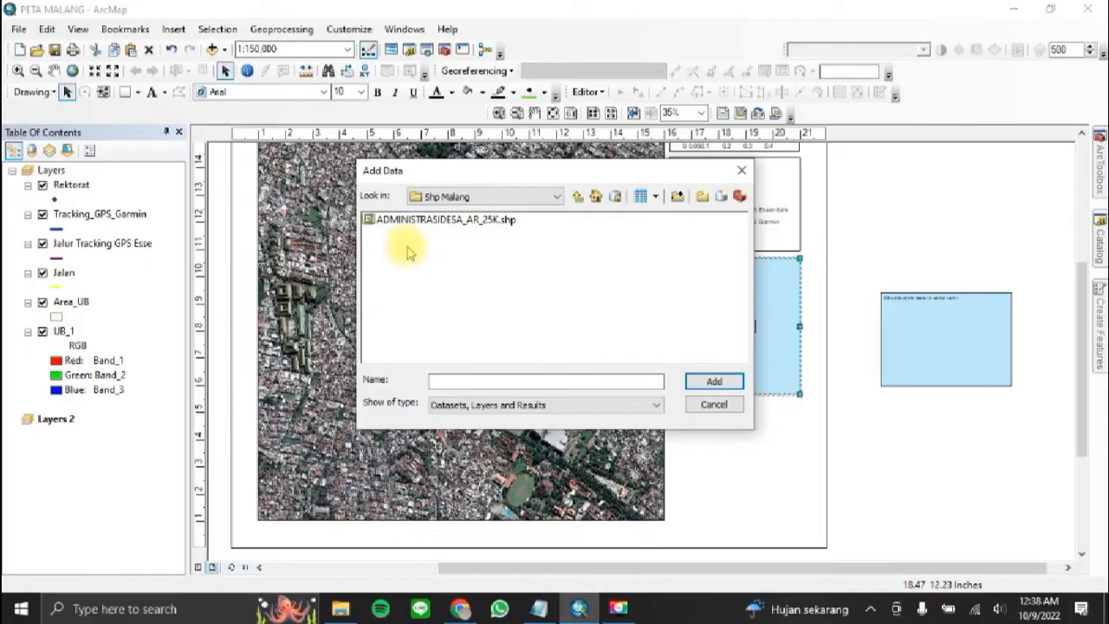
pyautogui.click(373, 220)
pyautogui.click(724, 386)
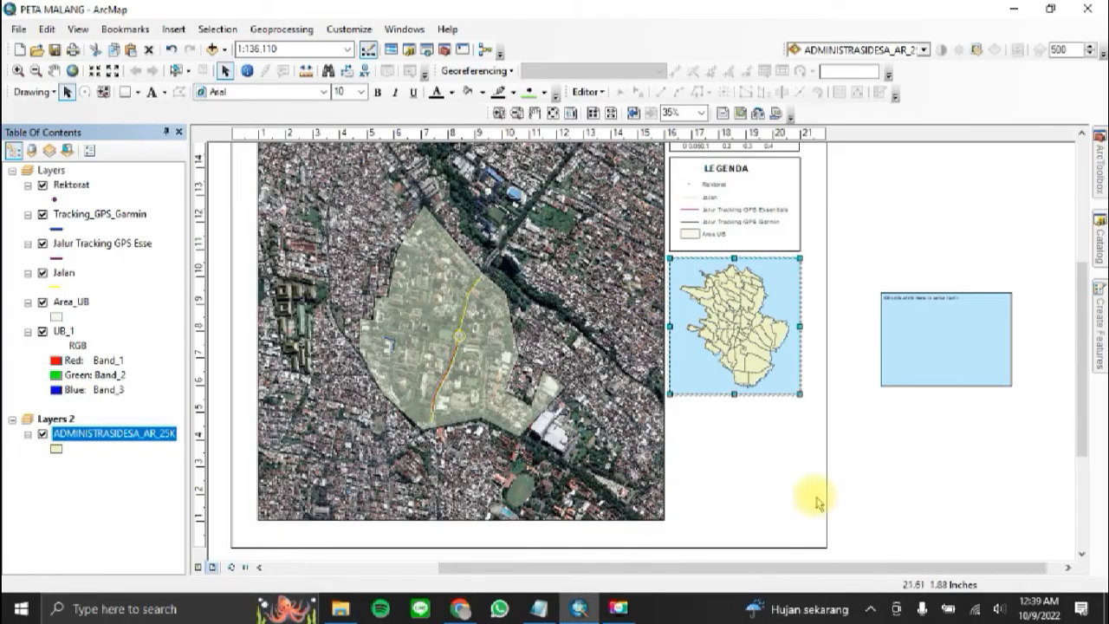
# Step: Add an extent indicator for the Layers data frame to the Malang inset data frame
pyautogui.rightClick(742, 319)
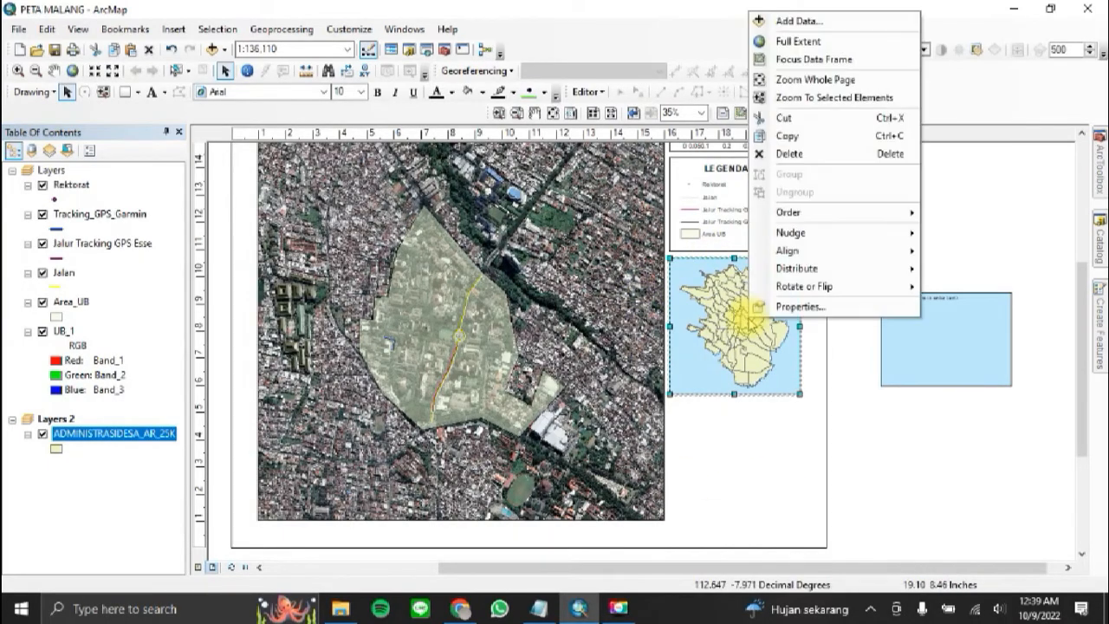
pyautogui.click(784, 301)
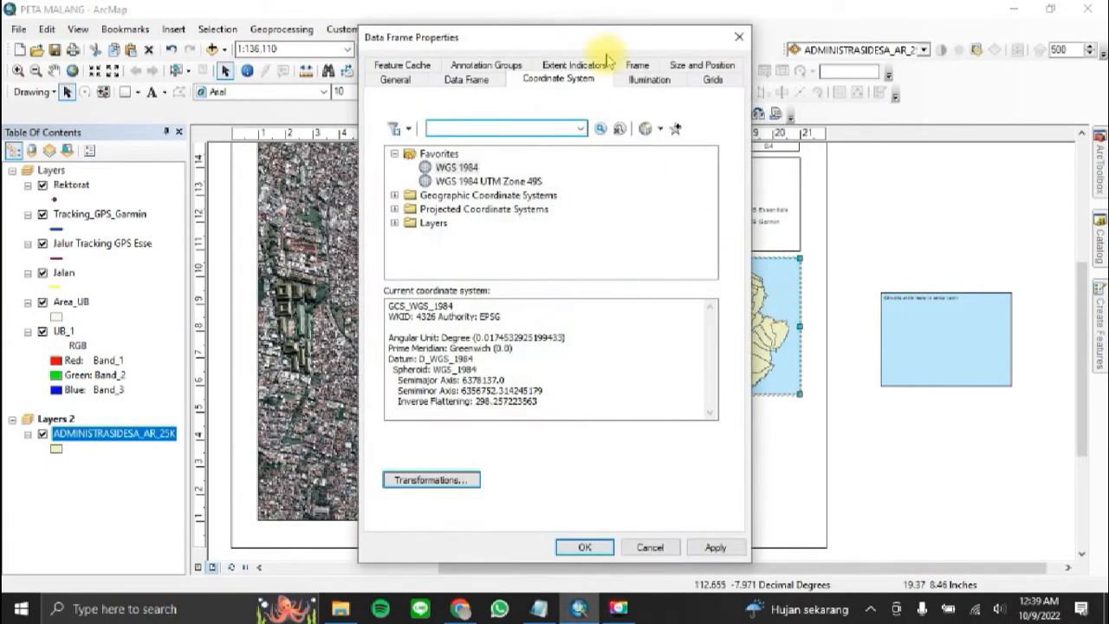
pyautogui.click(579, 69)
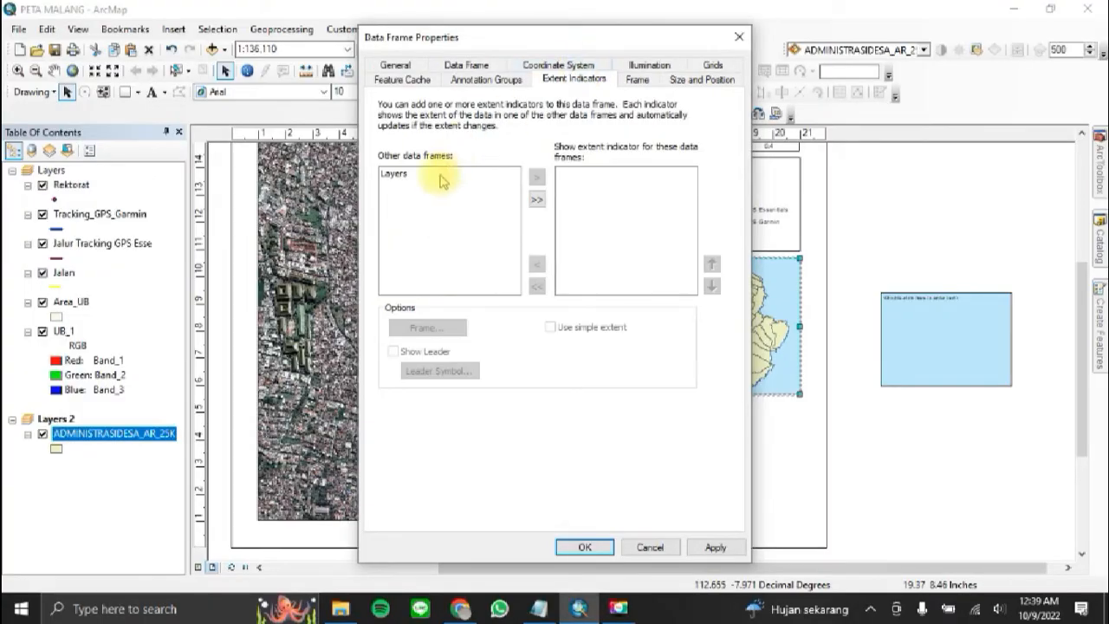
pyautogui.click(394, 177)
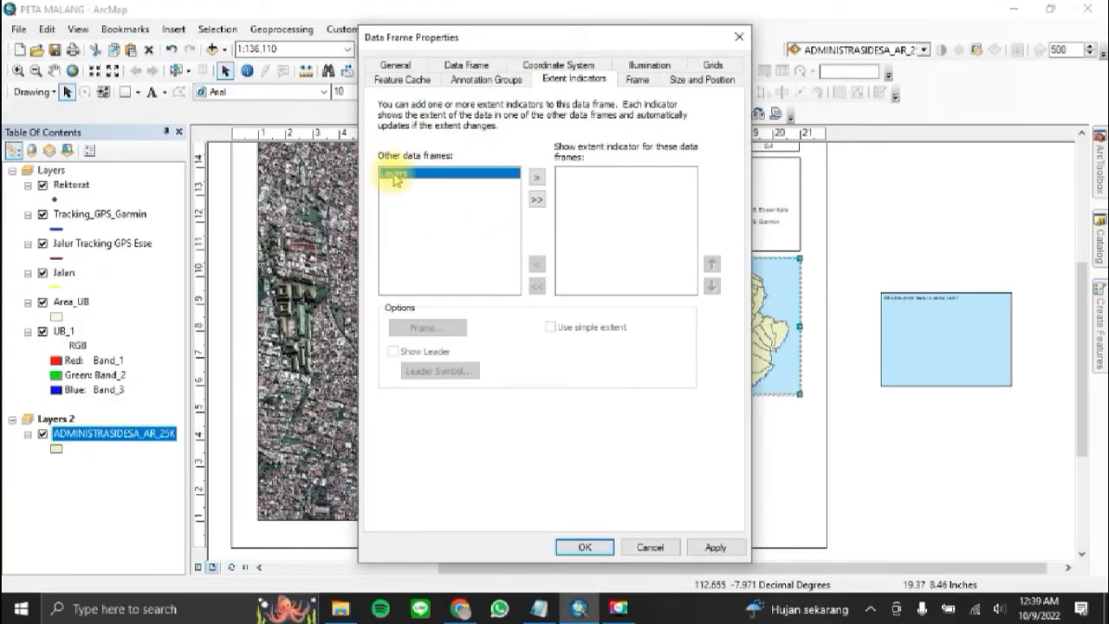
pyautogui.click(537, 178)
pyautogui.moveTo(619, 38); pyautogui.dragTo(402, 32)
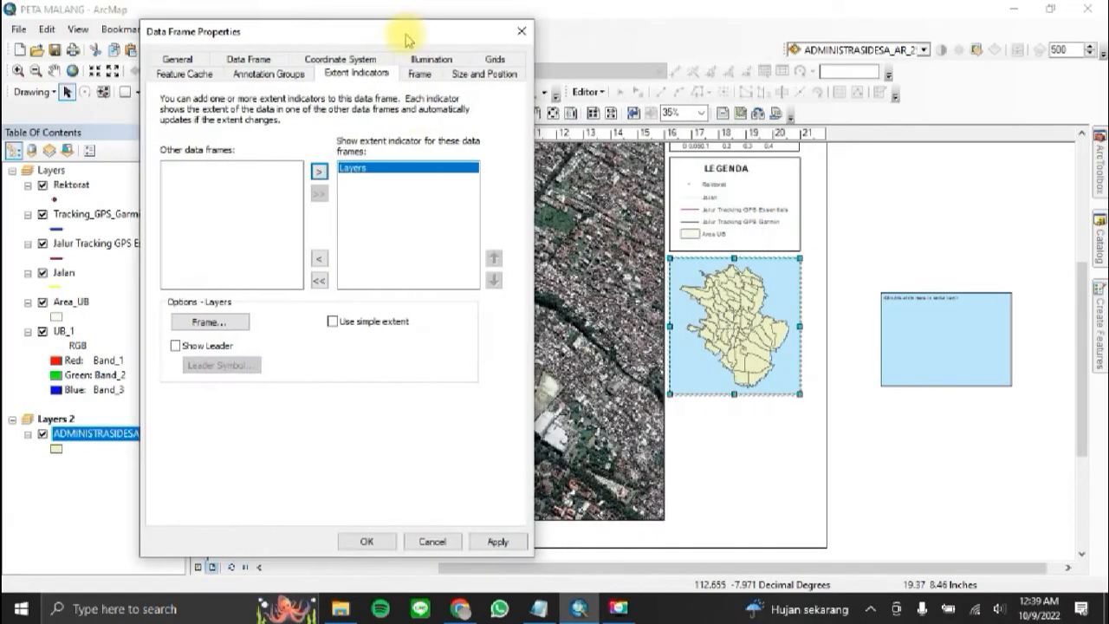
pyautogui.click(498, 540)
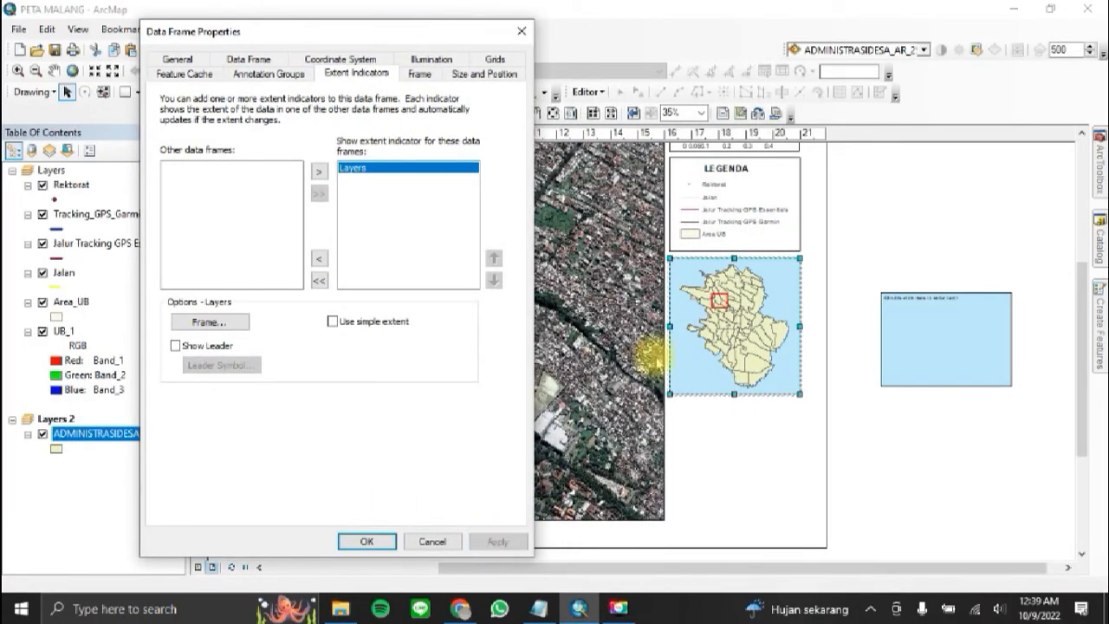
pyautogui.click(367, 541)
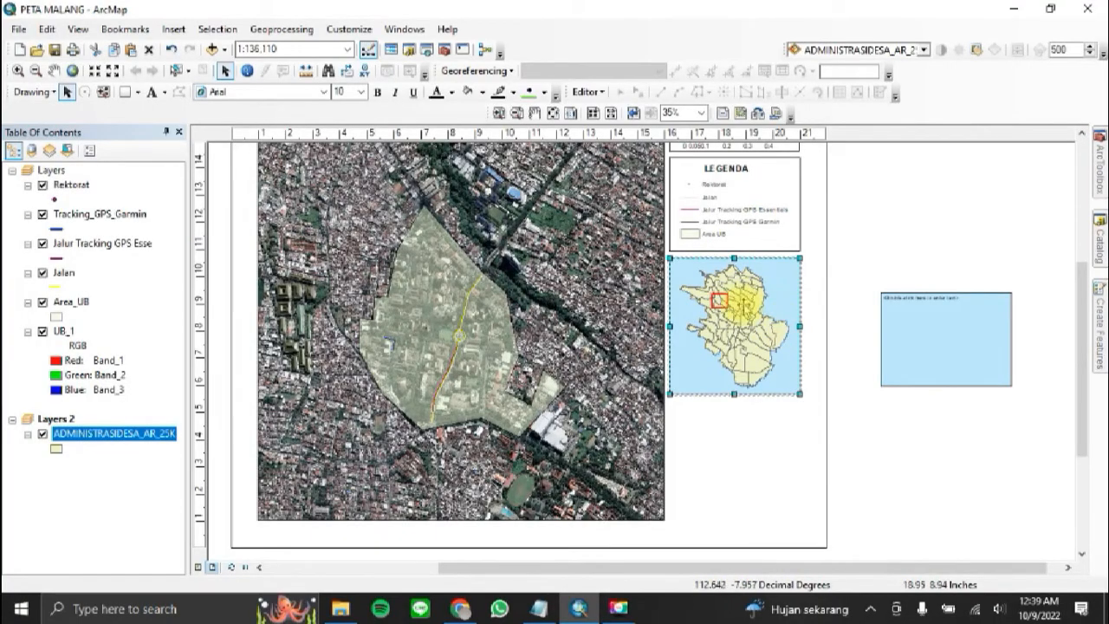
pyautogui.click(901, 521)
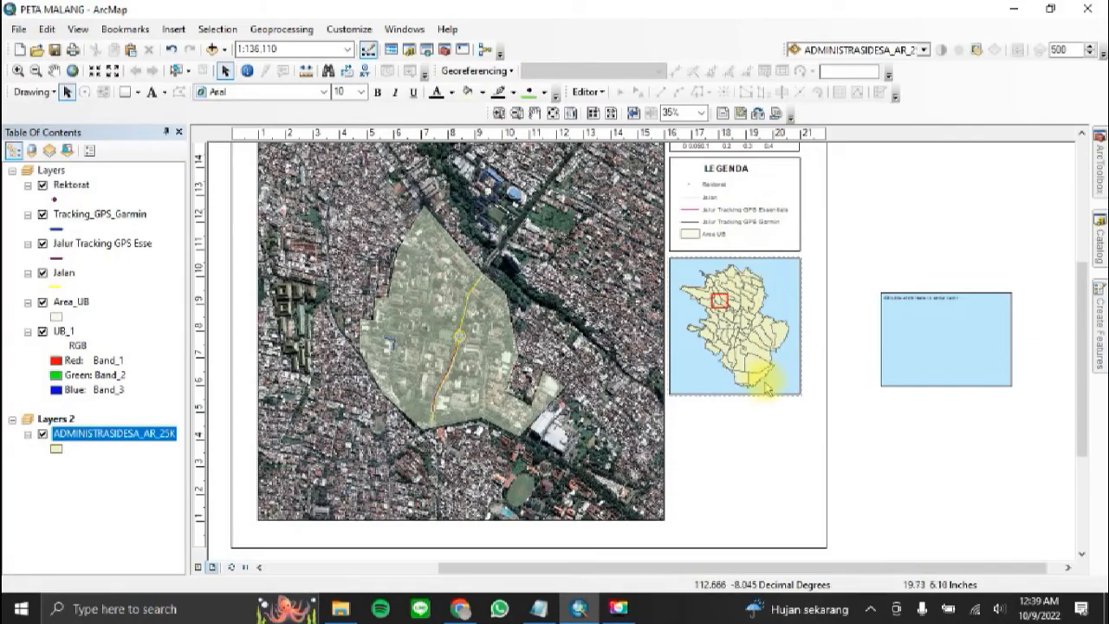
# Step: Remove the blue background fill from the Malang inset data frame
pyautogui.click(715, 333)
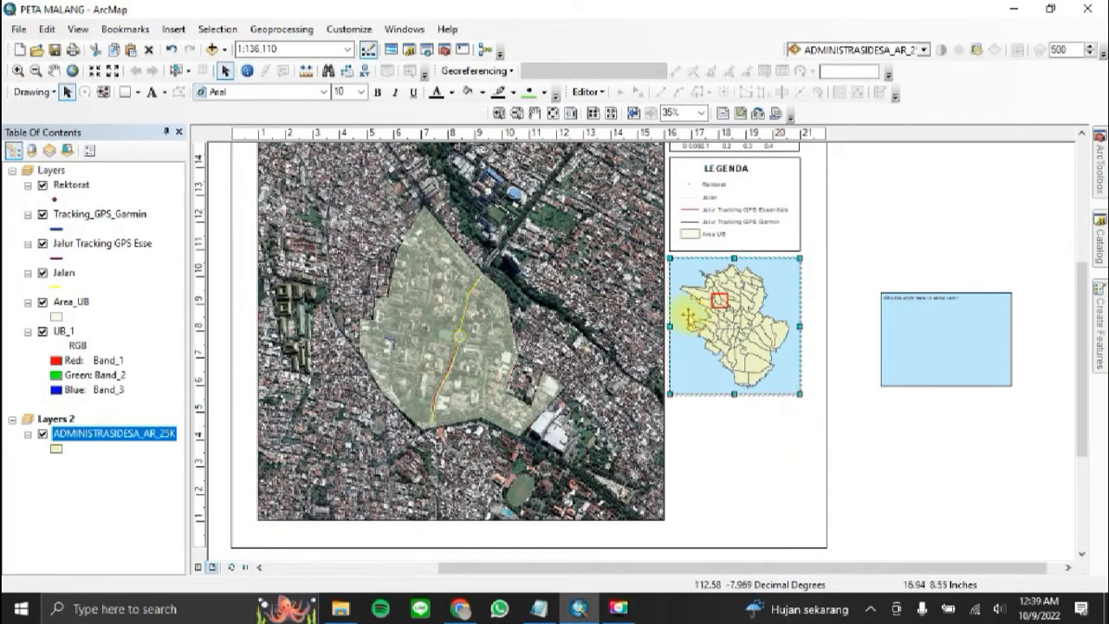
pyautogui.rightClick(721, 284)
pyautogui.click(804, 577)
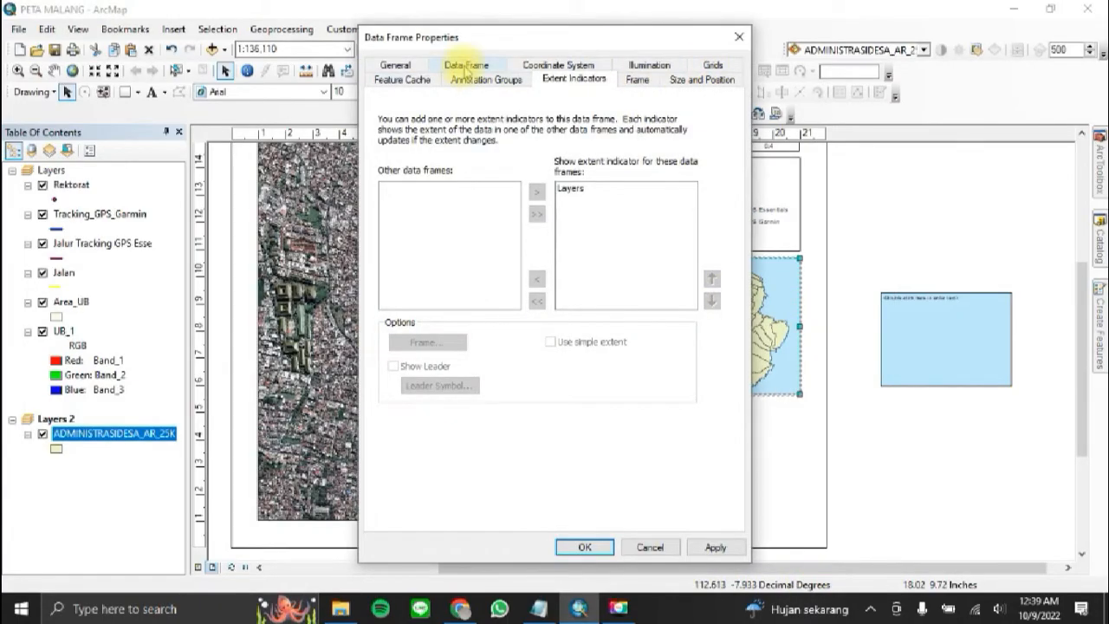
pyautogui.click(638, 80)
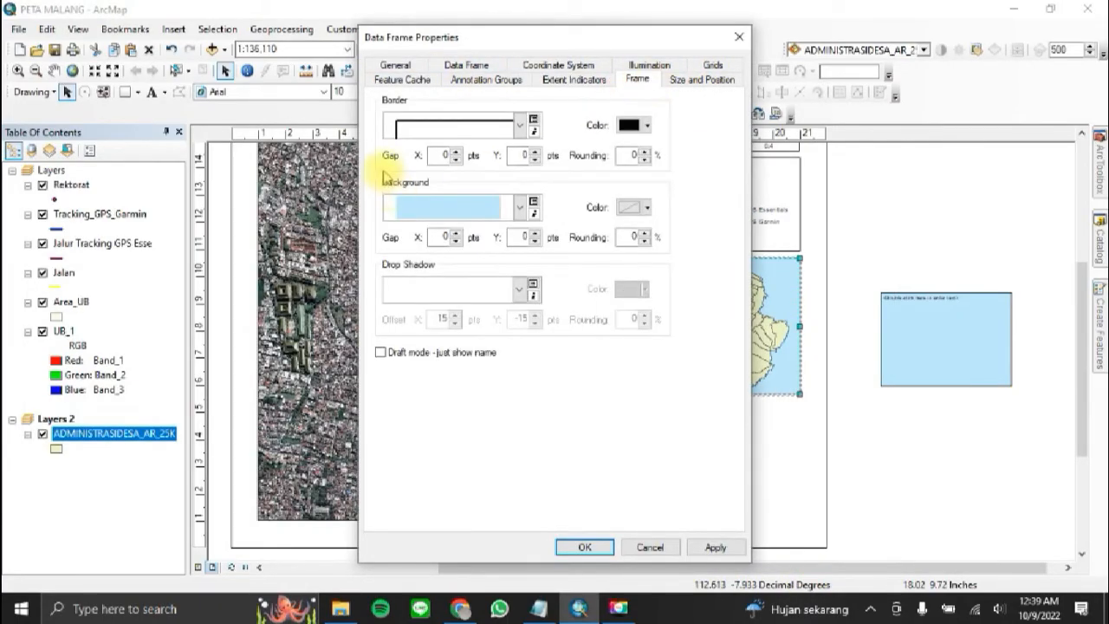
pyautogui.click(521, 208)
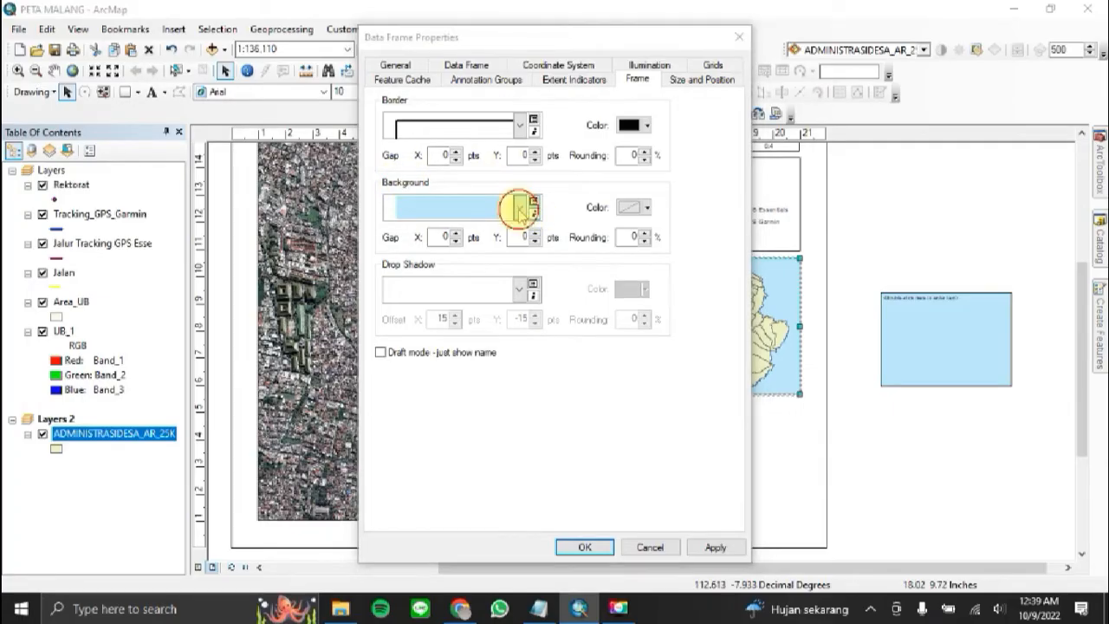
pyautogui.click(388, 239)
pyautogui.click(596, 549)
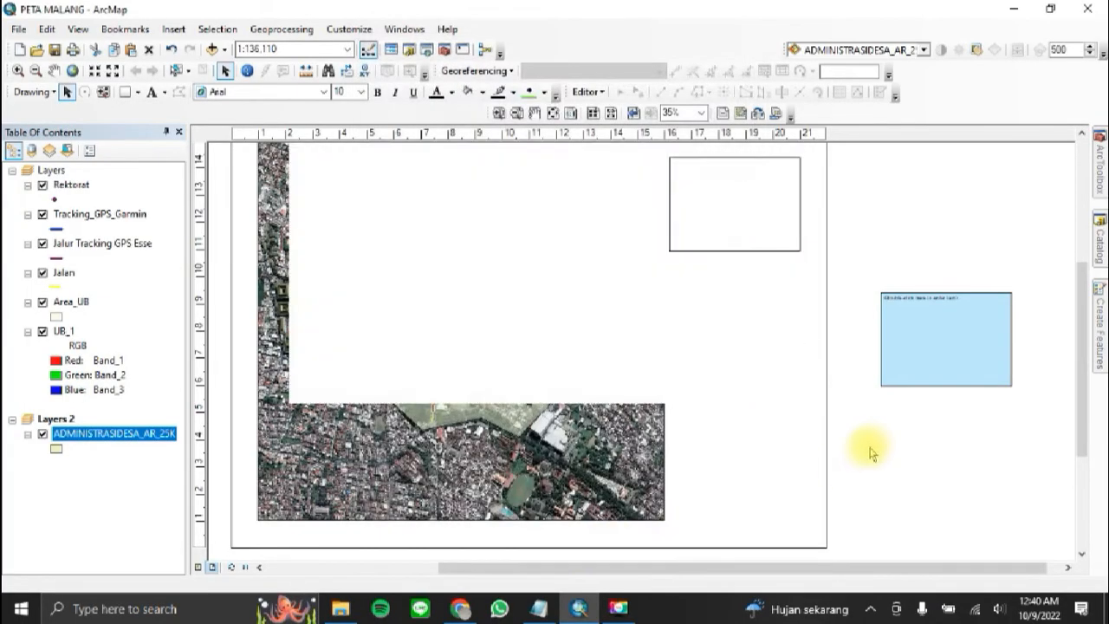
pyautogui.click(755, 370)
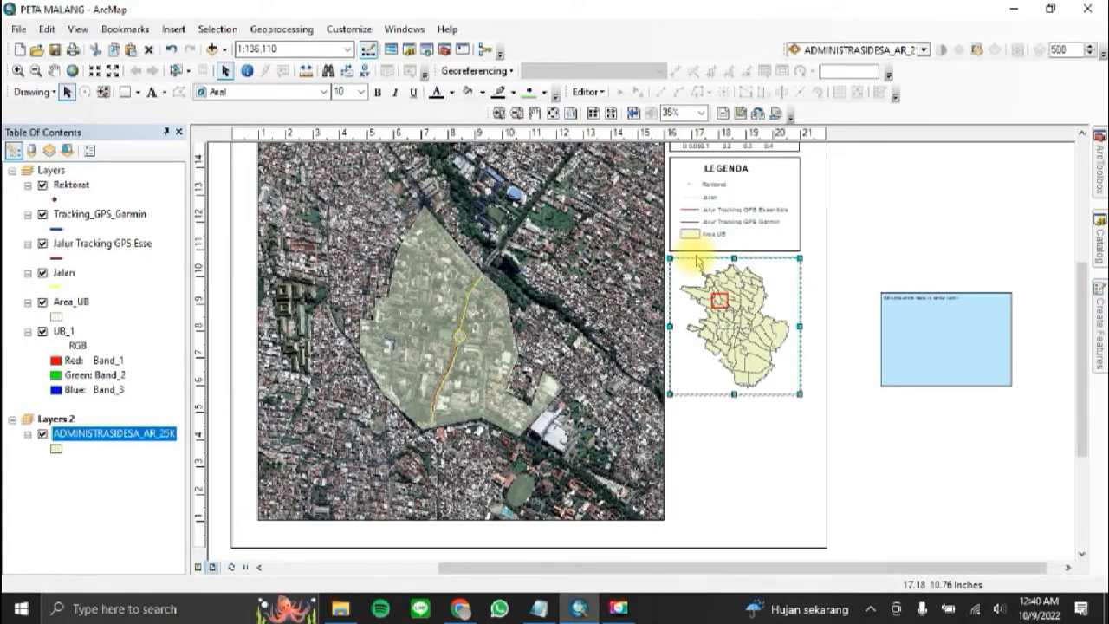
pyautogui.click(828, 404)
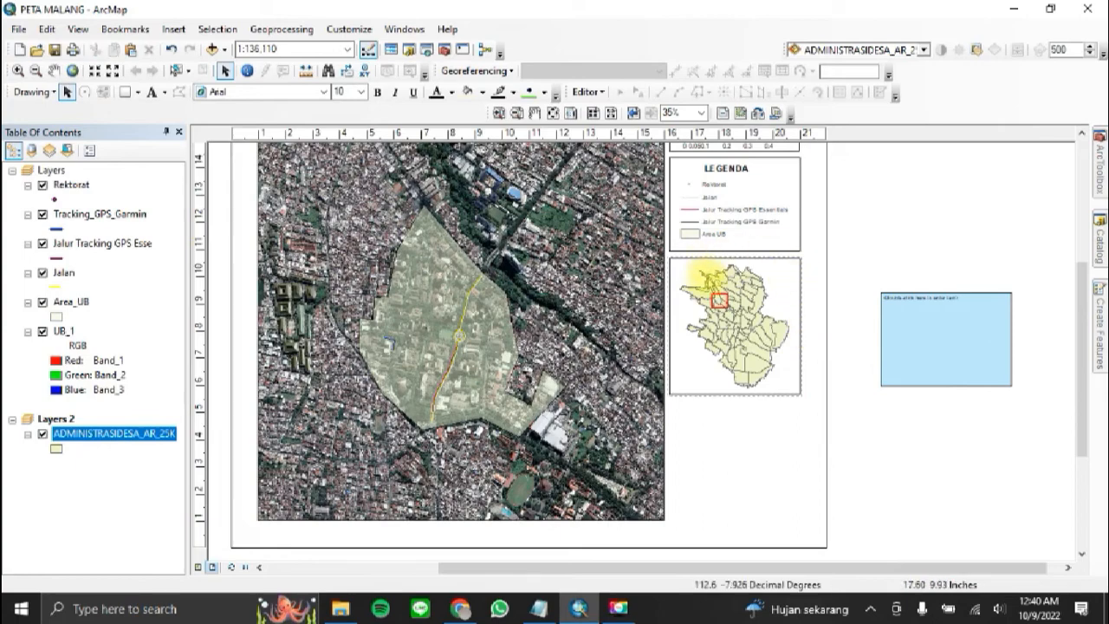
# Step: Set the inset data frame's scale to 1:150,000 and pan its map slightly down within the frame
pyautogui.click(741, 360)
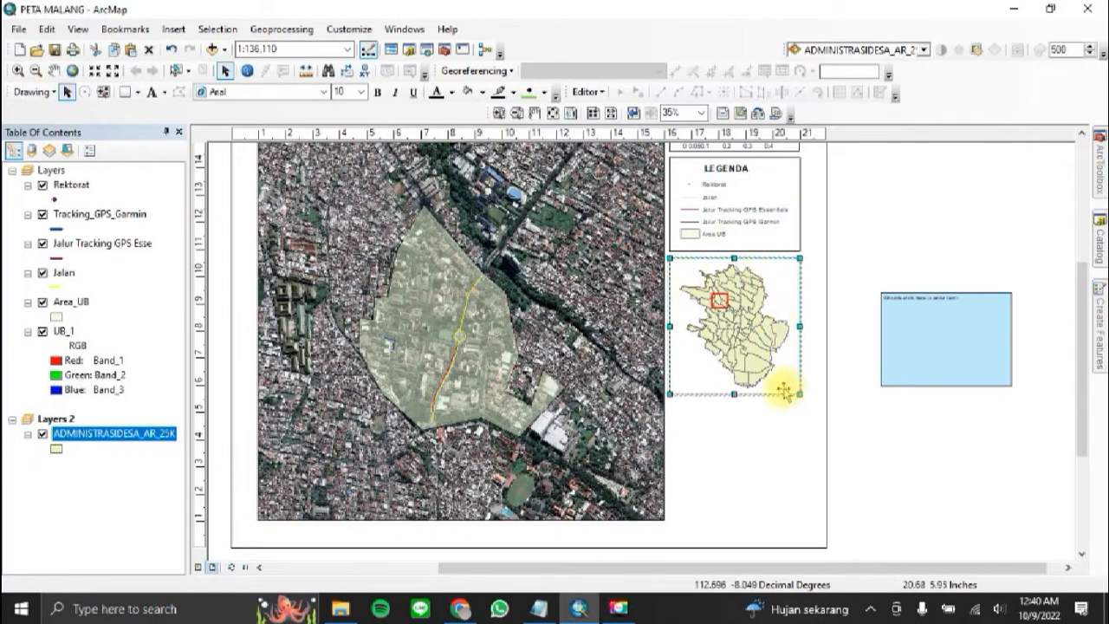
pyautogui.click(279, 48)
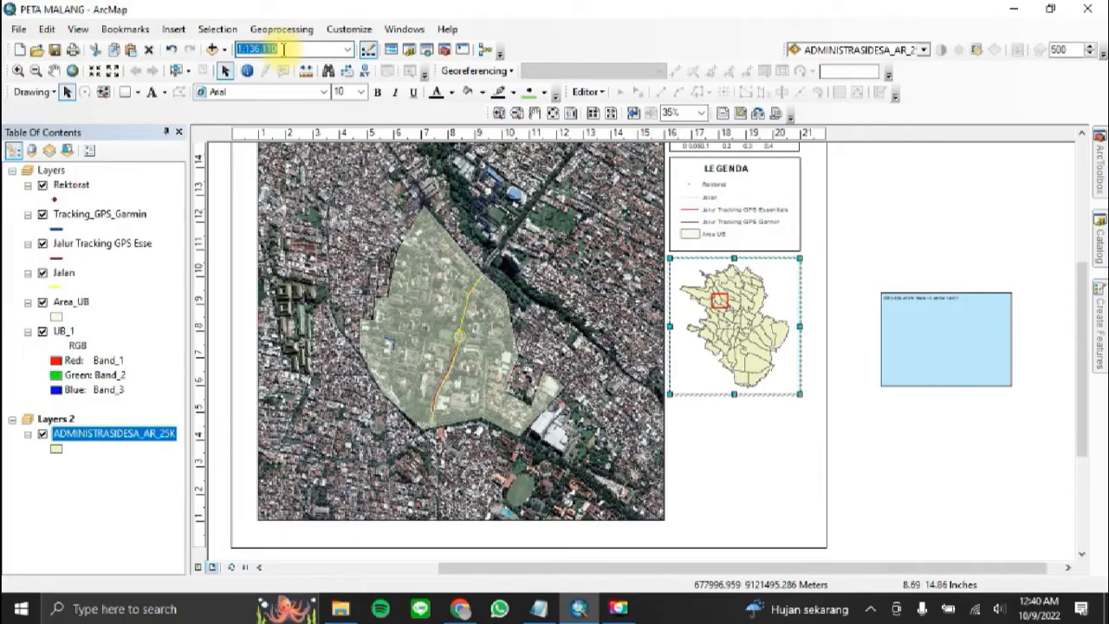
pyautogui.write('15000')
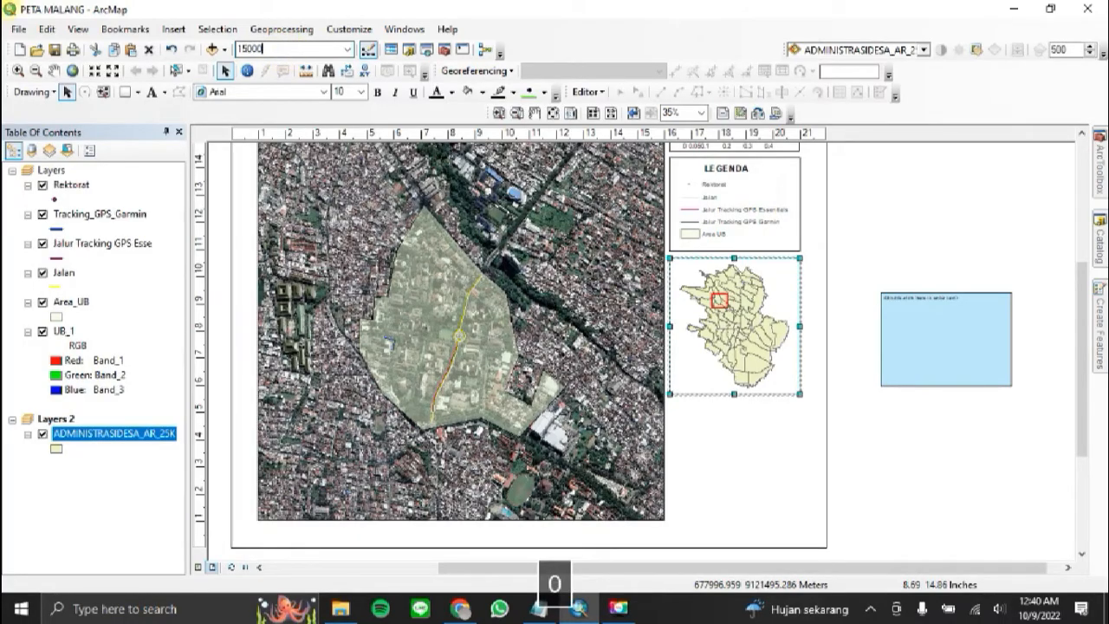
pyautogui.write('50,000')
pyautogui.press('Return')
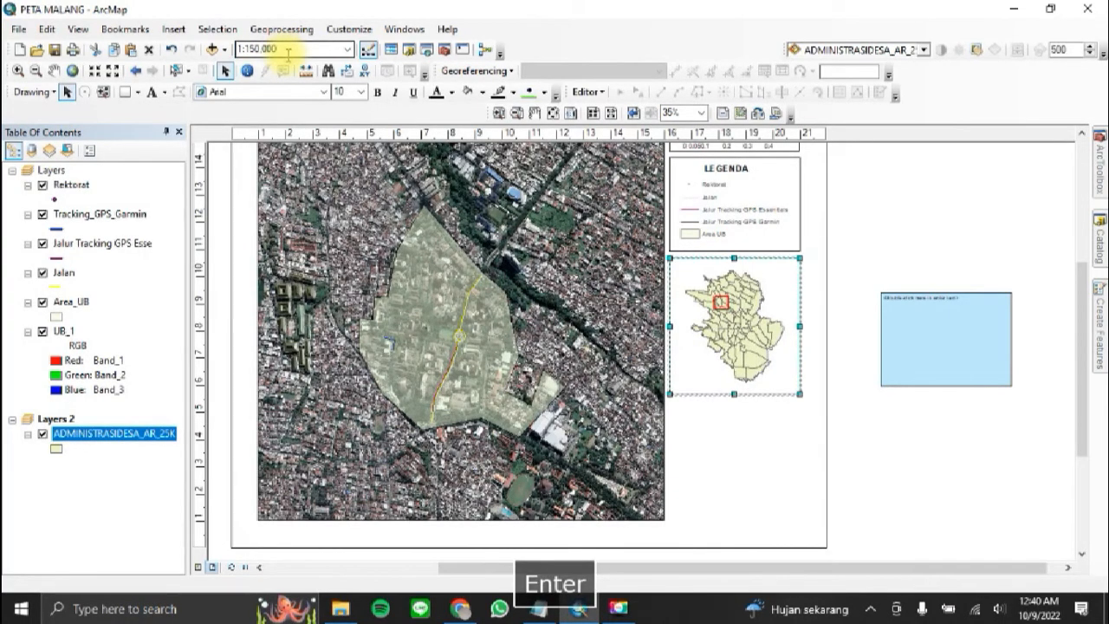
pyautogui.click(836, 304)
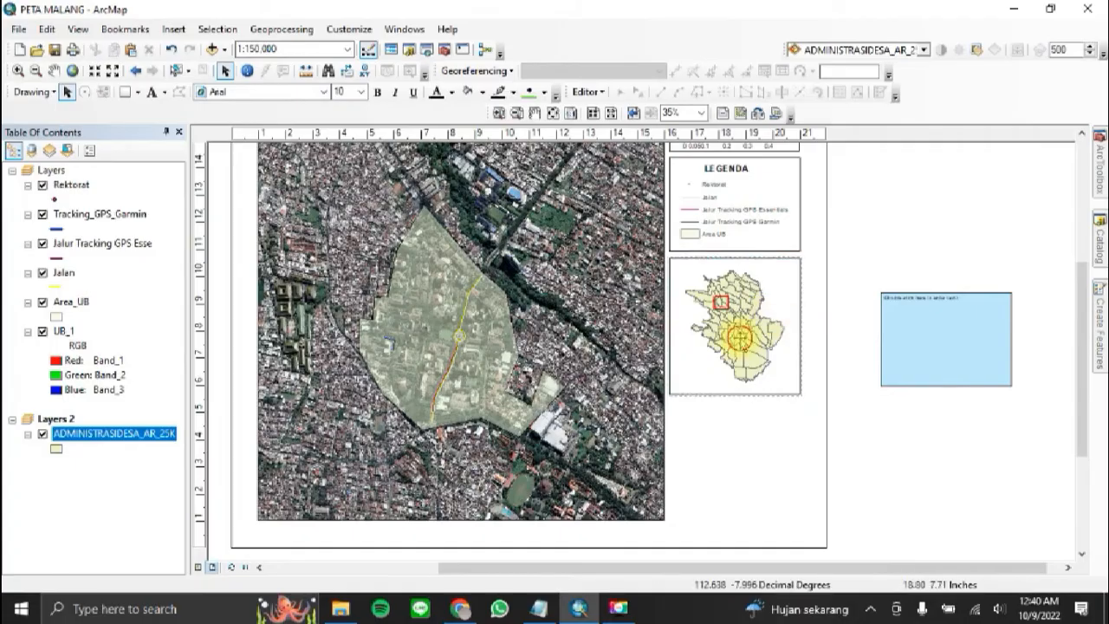
pyautogui.click(54, 70)
pyautogui.moveTo(737, 333); pyautogui.dragTo(734, 342)
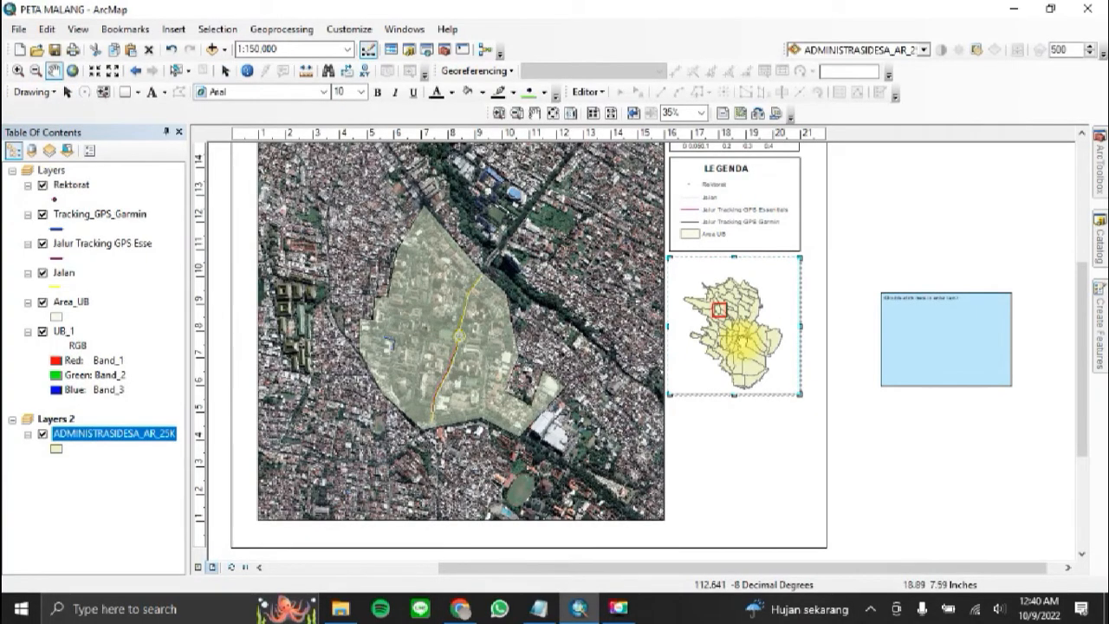
pyautogui.click(227, 71)
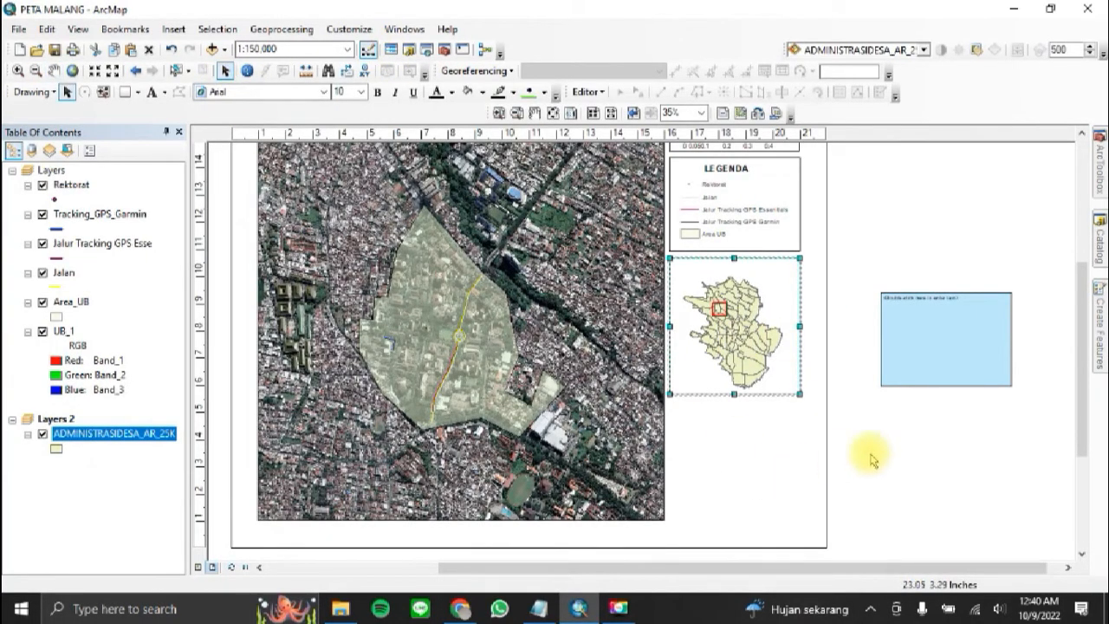
# Step: Copy the SKALA text, place the copy above the inset map inside its frame, and change it to INSET
pyautogui.moveTo(1084, 303); pyautogui.dragTo(1081, 275)
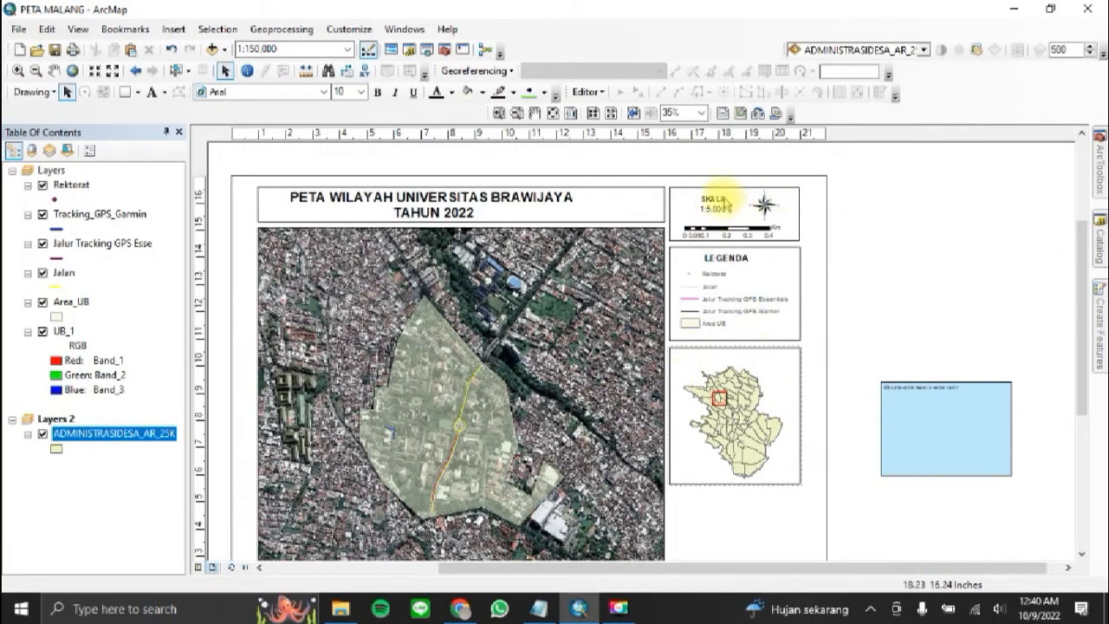
pyautogui.click(715, 205)
pyautogui.hotkey('ctrl', 'c')
pyautogui.hotkey('ctrl', 'v')
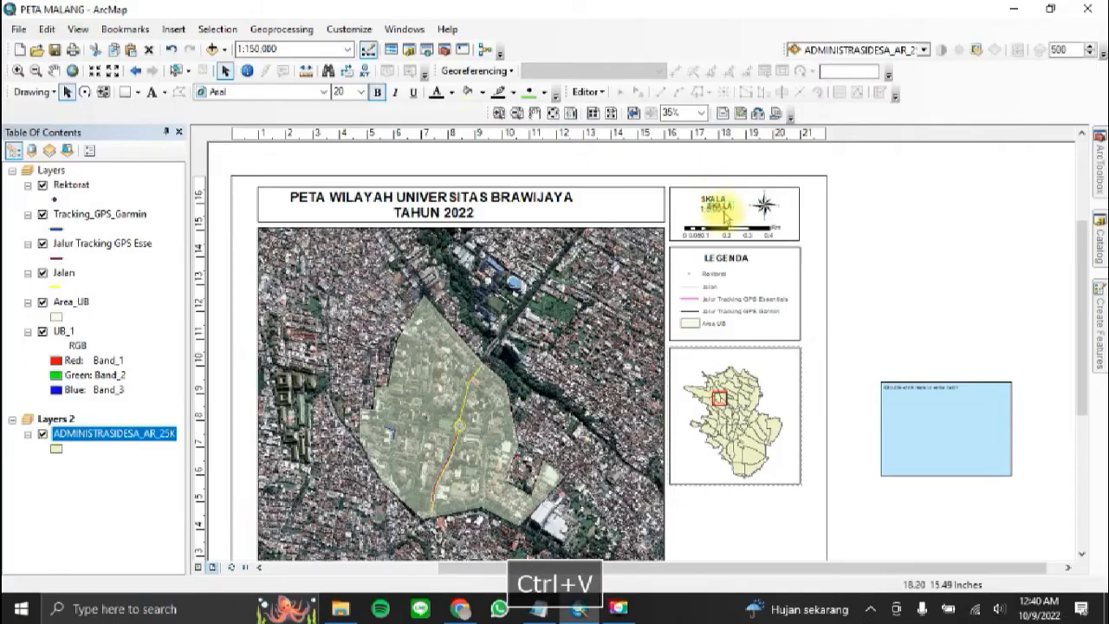
pyautogui.moveTo(715, 201); pyautogui.dragTo(735, 357)
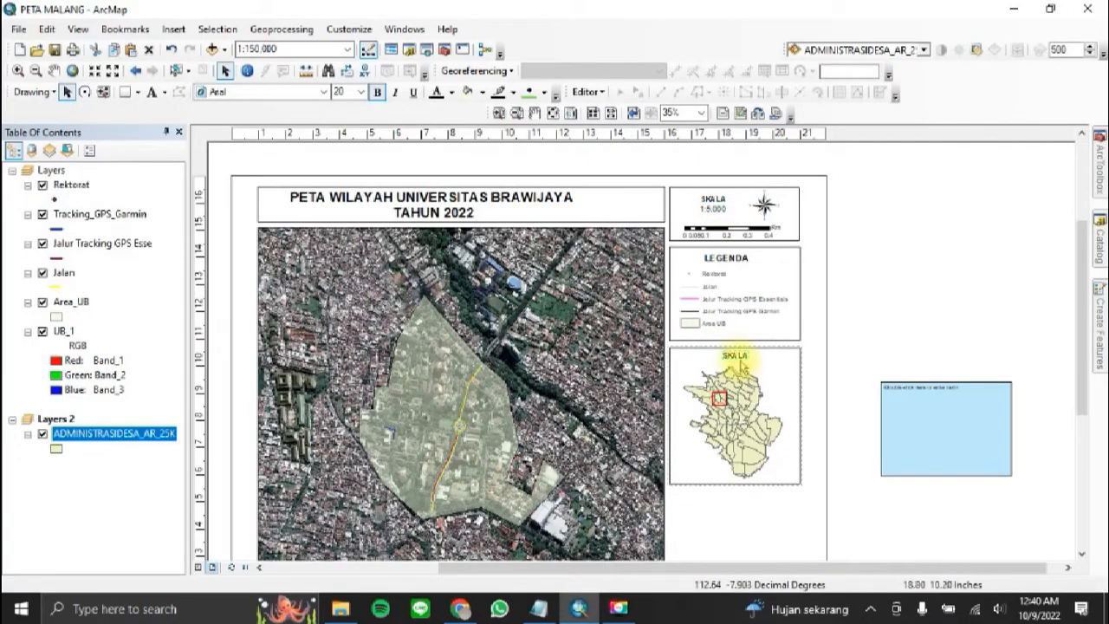
pyautogui.doubleClick(736, 357)
pyautogui.press('capslock')
pyautogui.write('INSET')
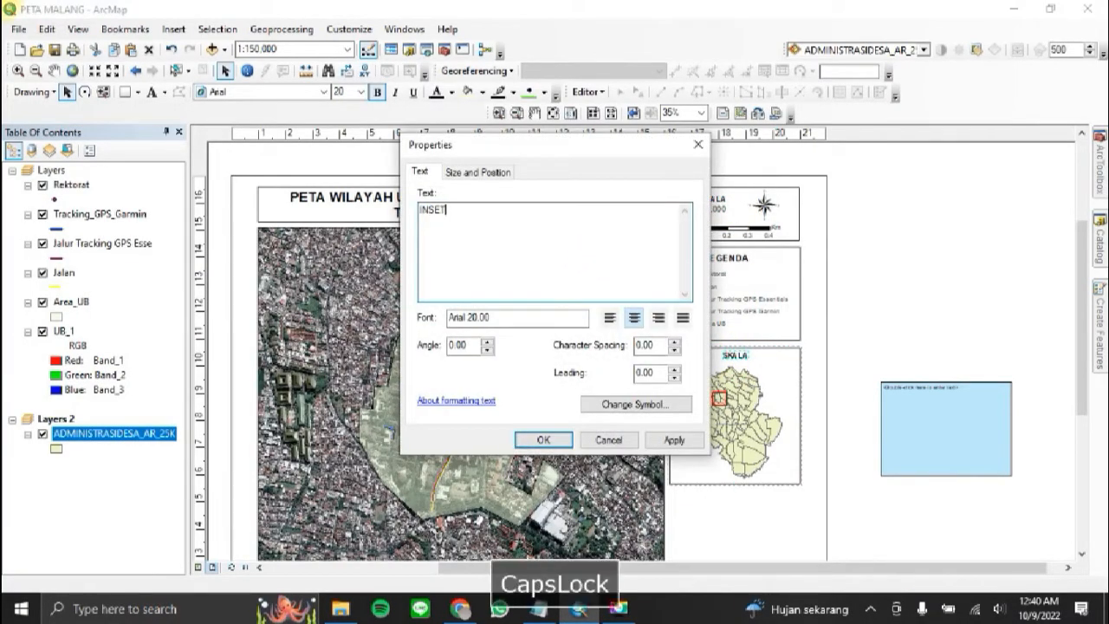
pyautogui.click(543, 438)
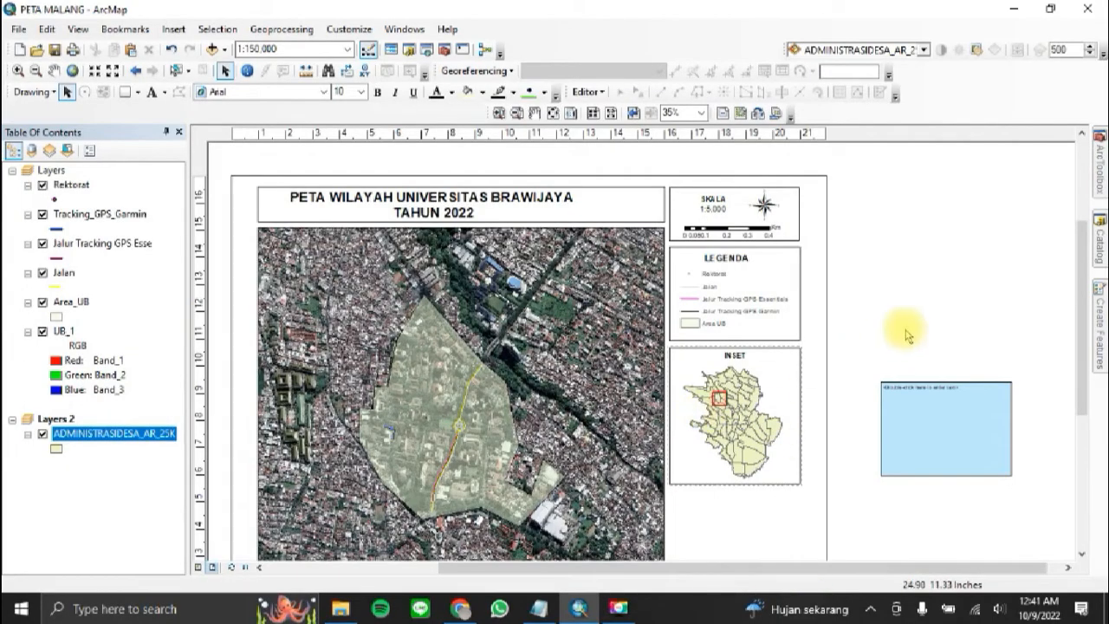
# Step: Duplicate the INSET label, place the copy over the middle of the inset map, and change its text to KOTA MALANG
pyautogui.click(739, 357)
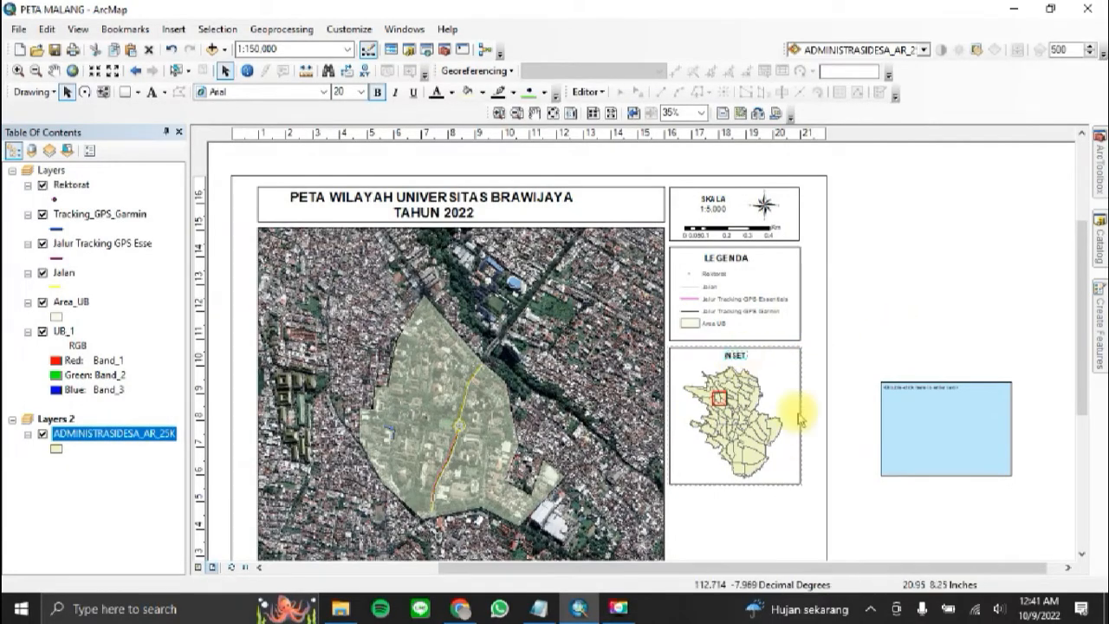
pyautogui.hotkey('ctrl', 'v')
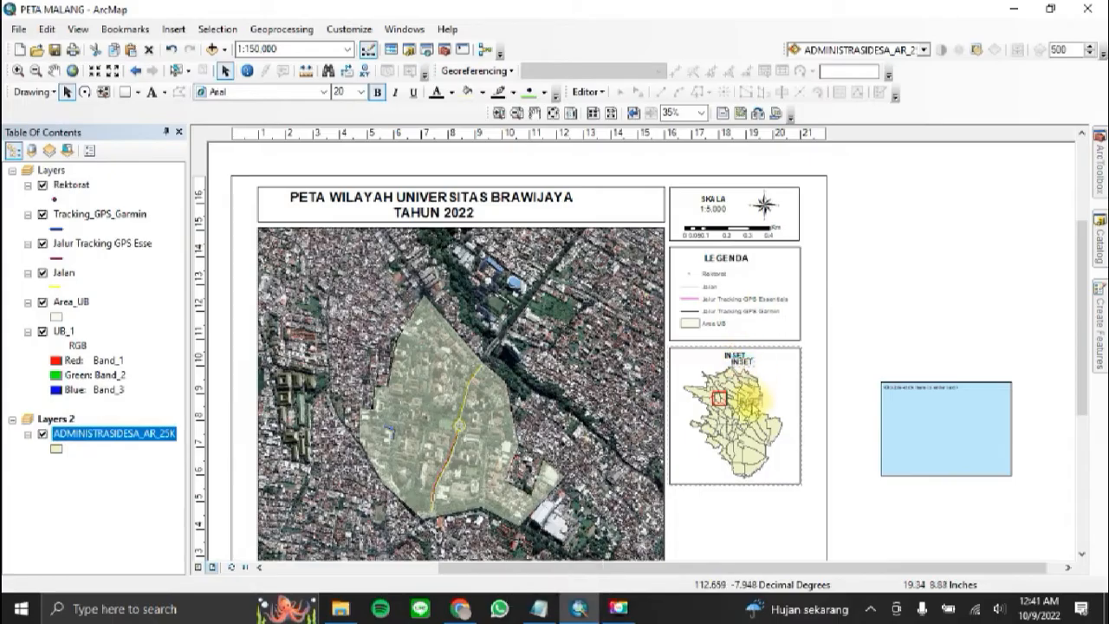
pyautogui.moveTo(746, 364); pyautogui.dragTo(743, 427)
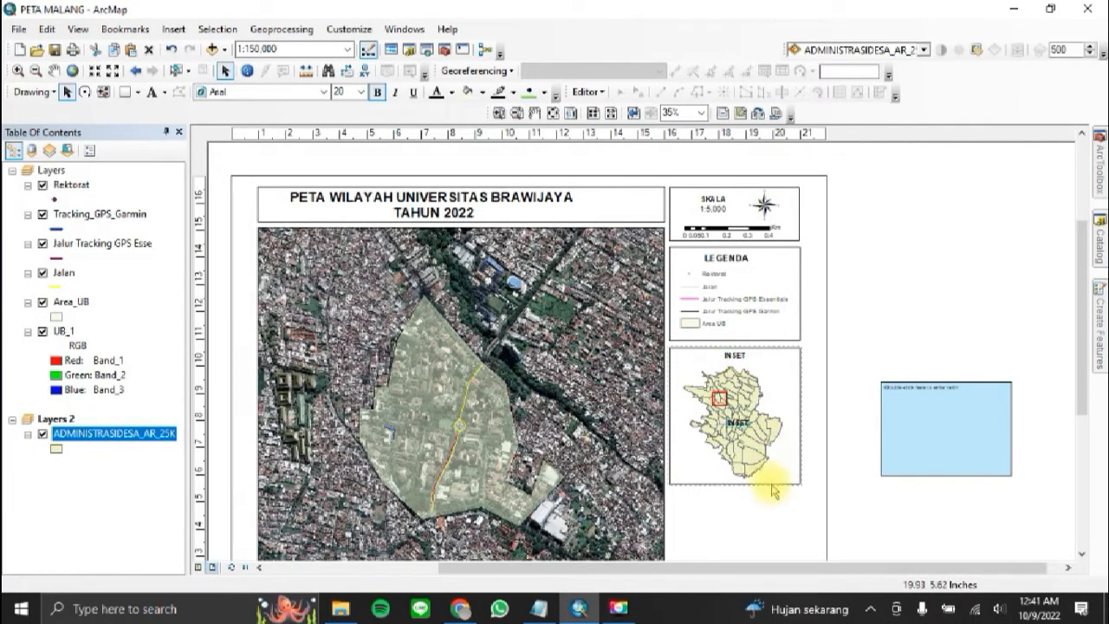
pyautogui.doubleClick(733, 420)
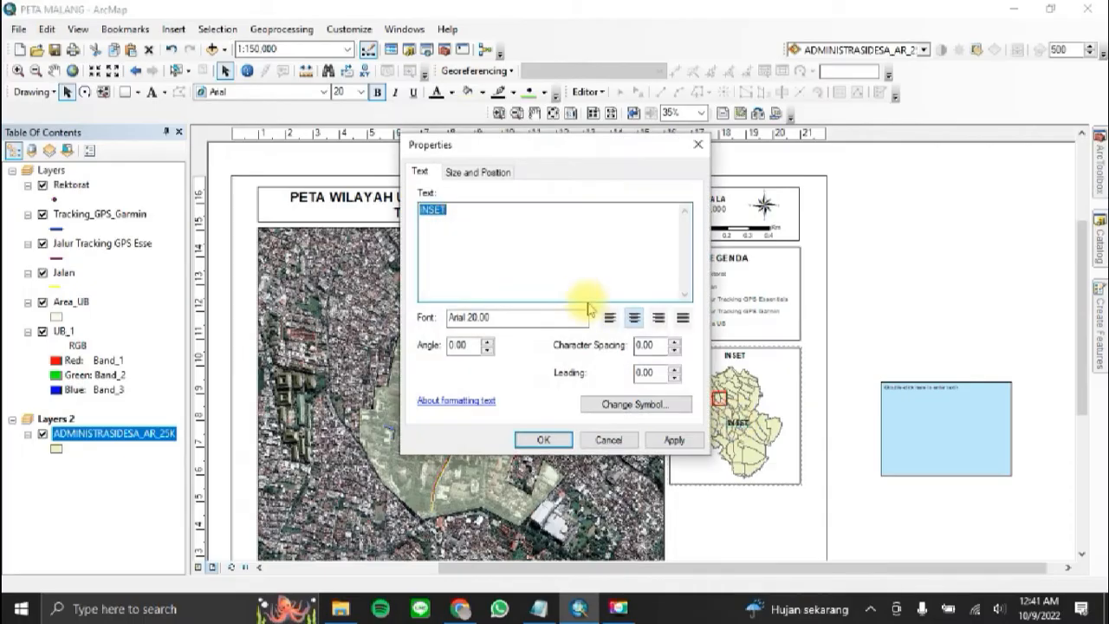
pyautogui.press('capslock')
pyautogui.write('KOTA MALANG')
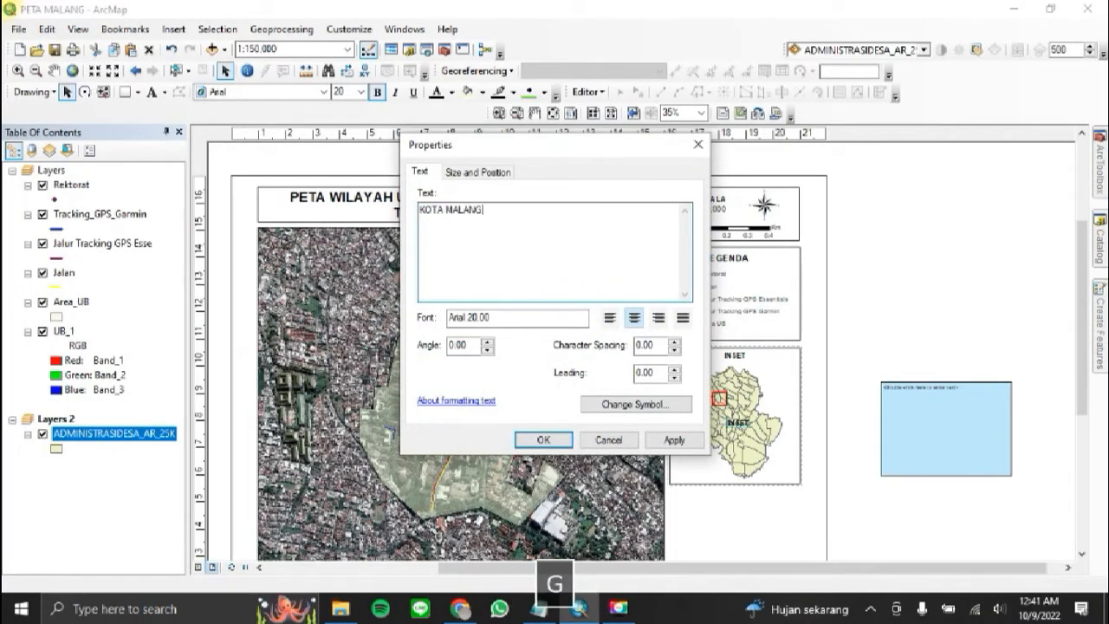
pyautogui.press('capslock')
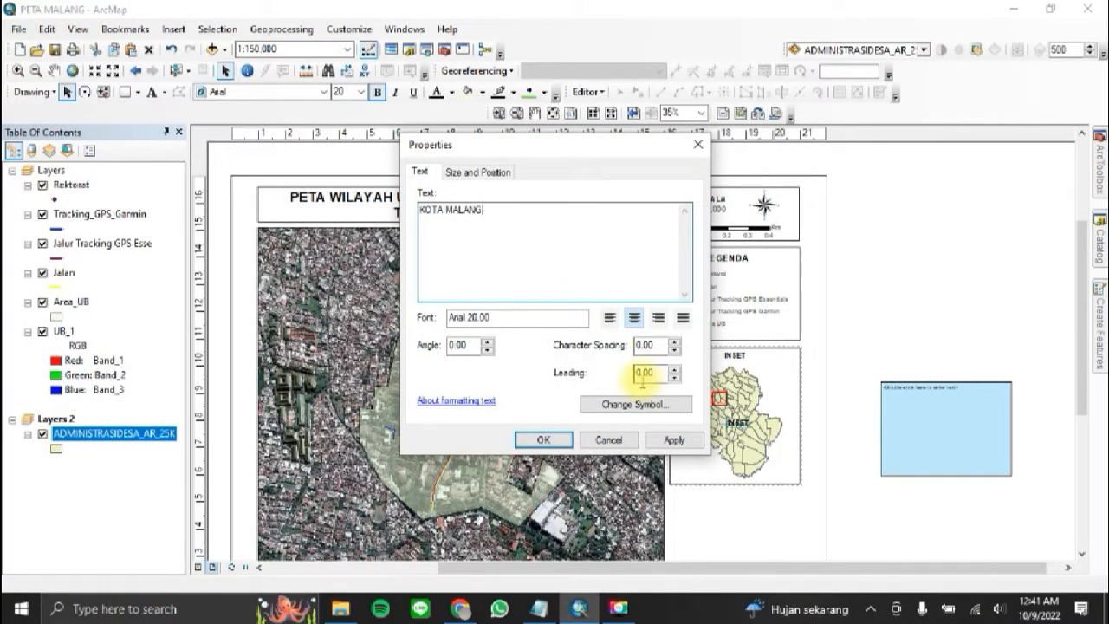
# Step: Give the KOTA MALANG label's text symbol a halo mask with a white fill
pyautogui.click(675, 405)
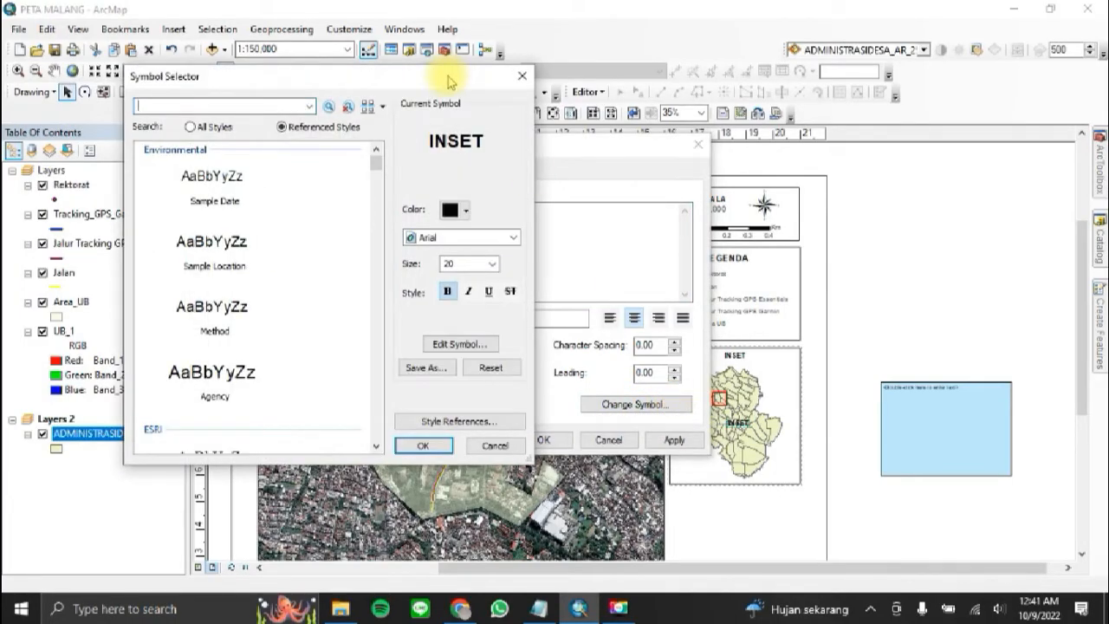
pyautogui.moveTo(449, 83); pyautogui.dragTo(349, 77)
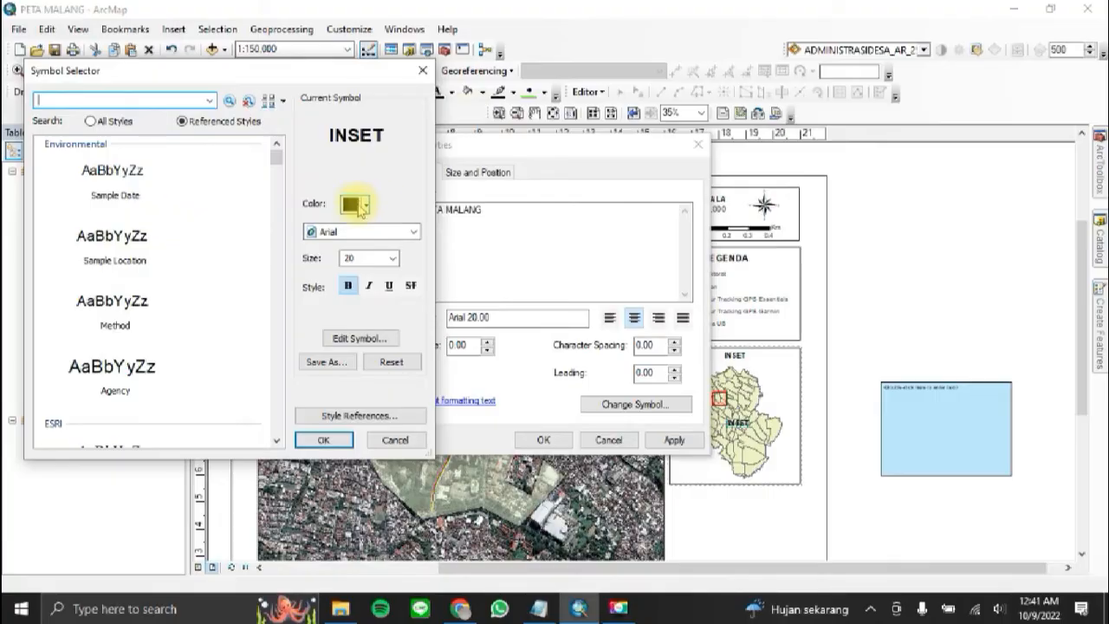
pyautogui.click(355, 206)
pyautogui.click(201, 380)
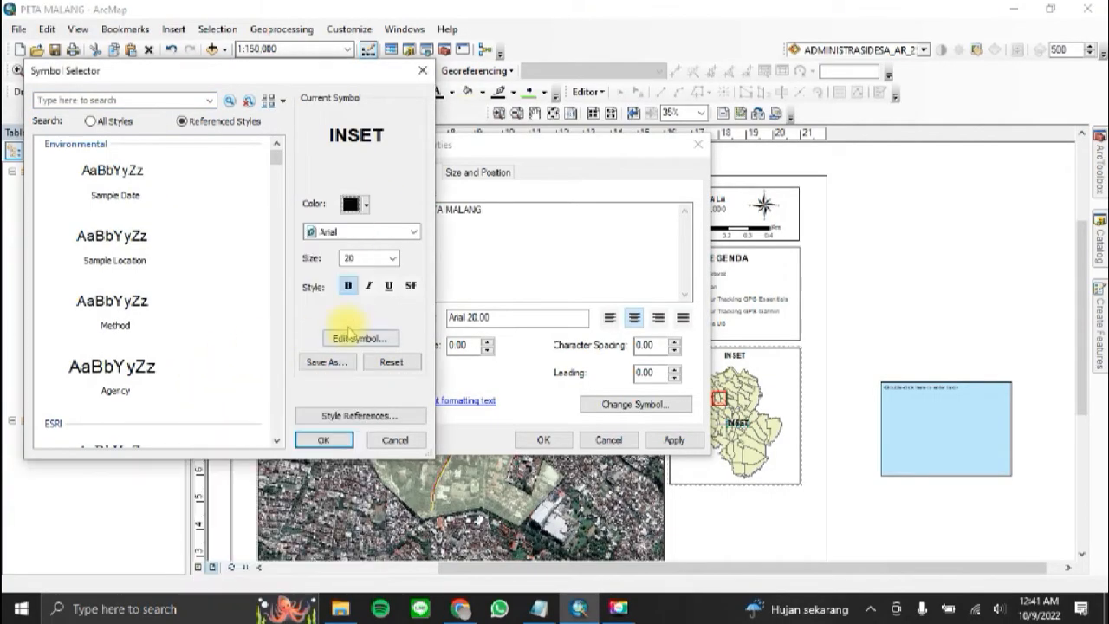
pyautogui.click(381, 339)
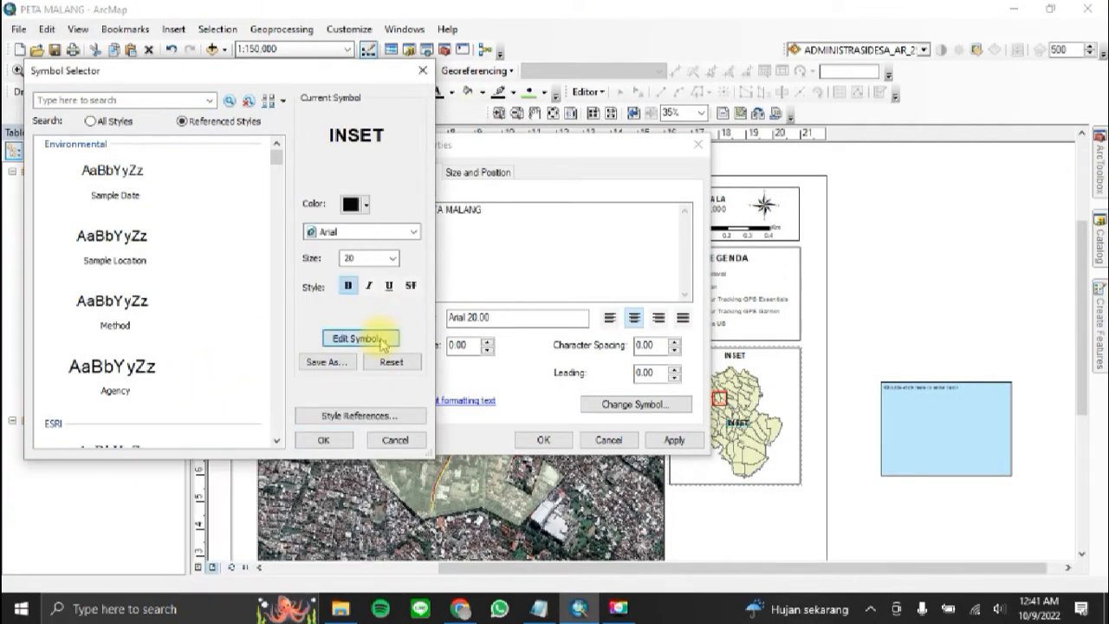
pyautogui.click(423, 145)
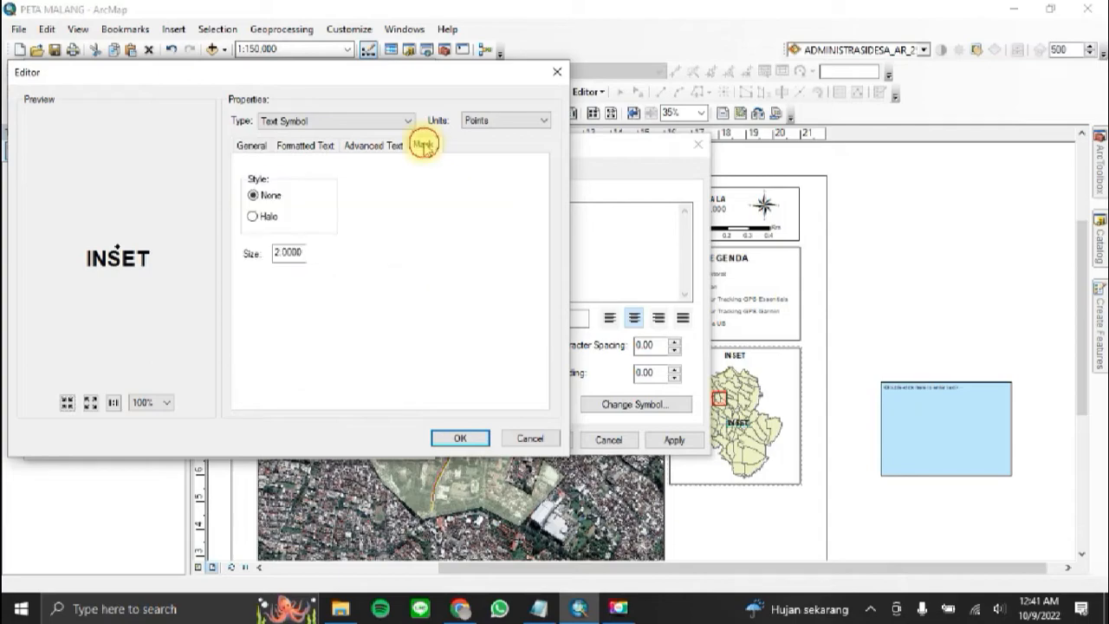
pyautogui.click(263, 219)
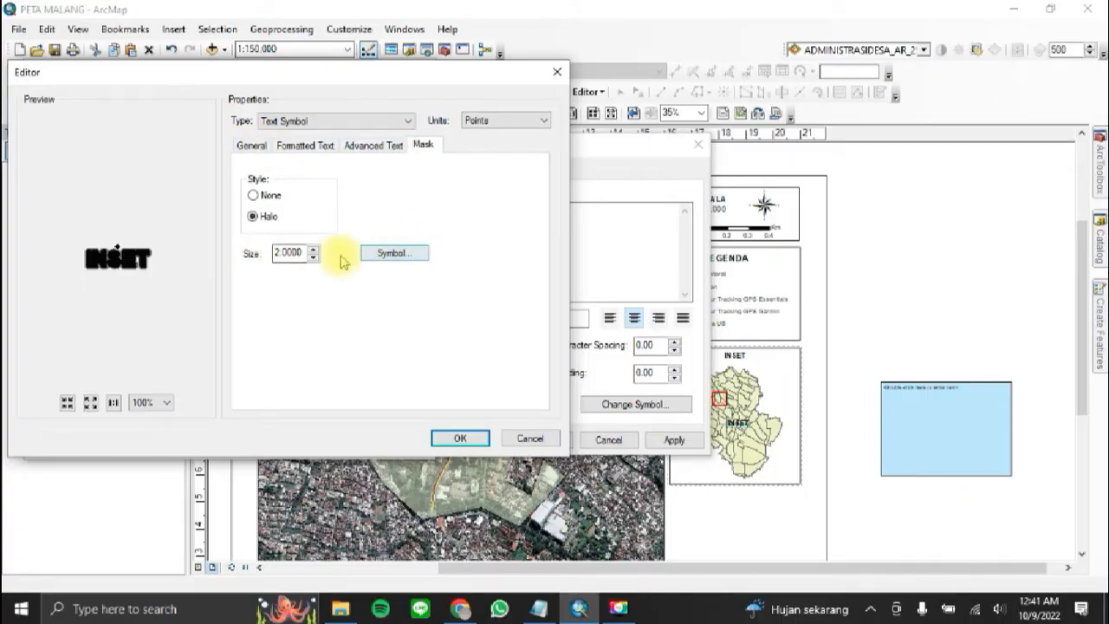
pyautogui.click(400, 256)
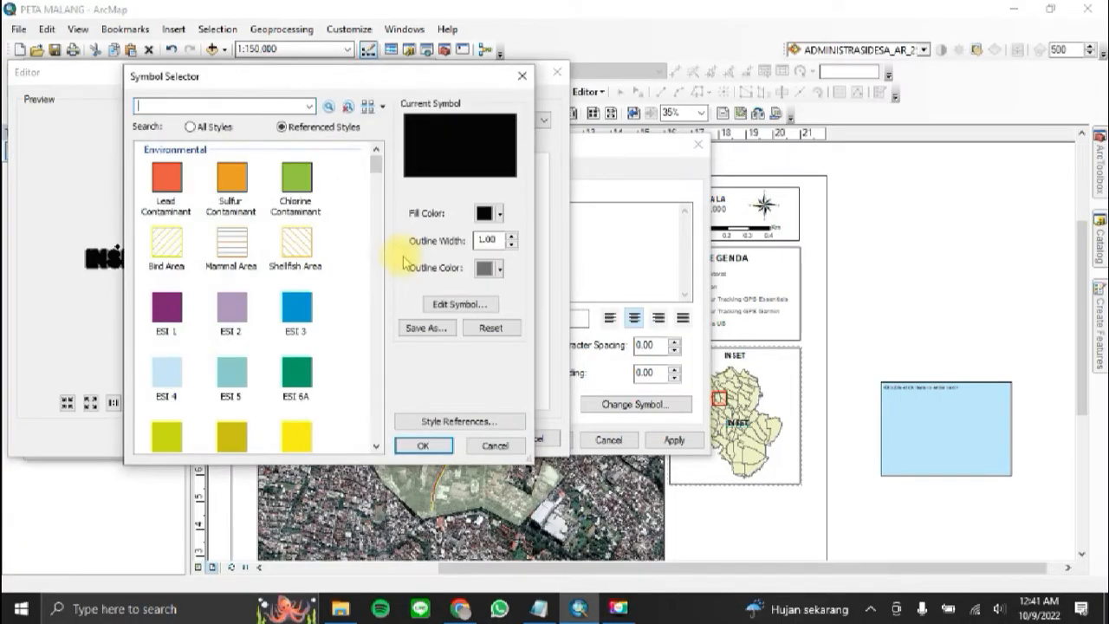
pyautogui.click(485, 214)
pyautogui.click(346, 246)
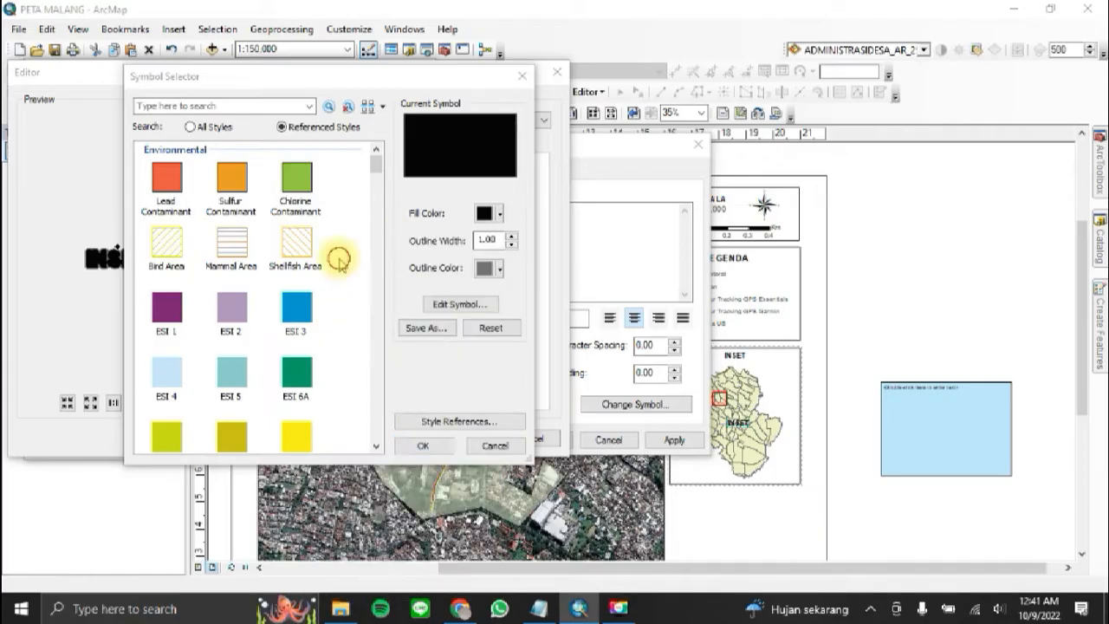
pyautogui.click(424, 445)
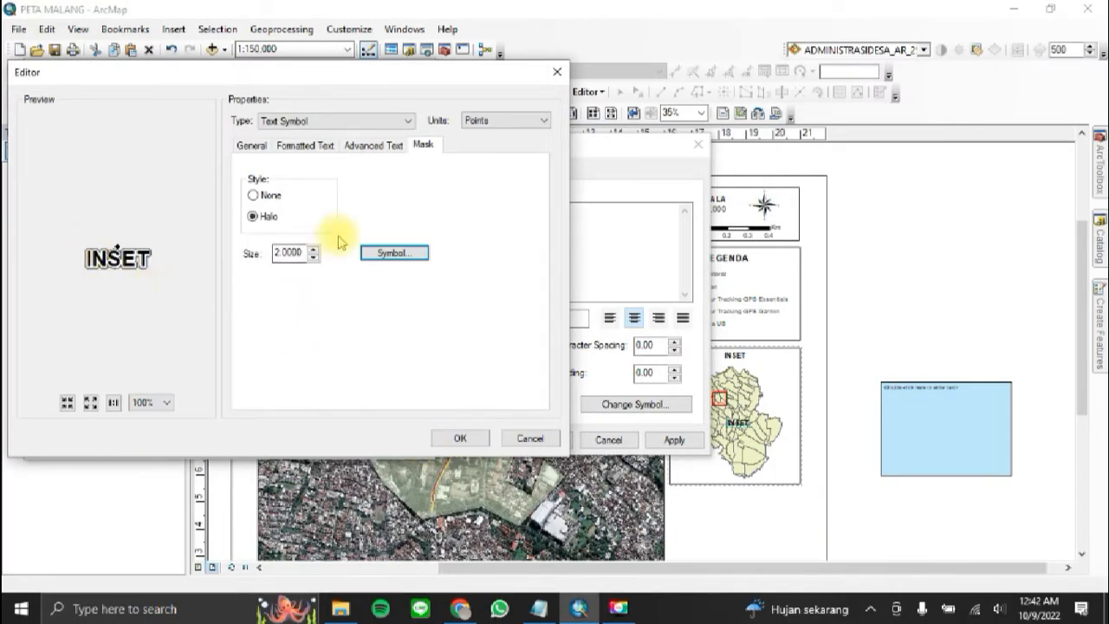
# Step: Set the KOTA MALANG label's halo size to 3, make its text italic, and apply the changes
pyautogui.click(314, 249)
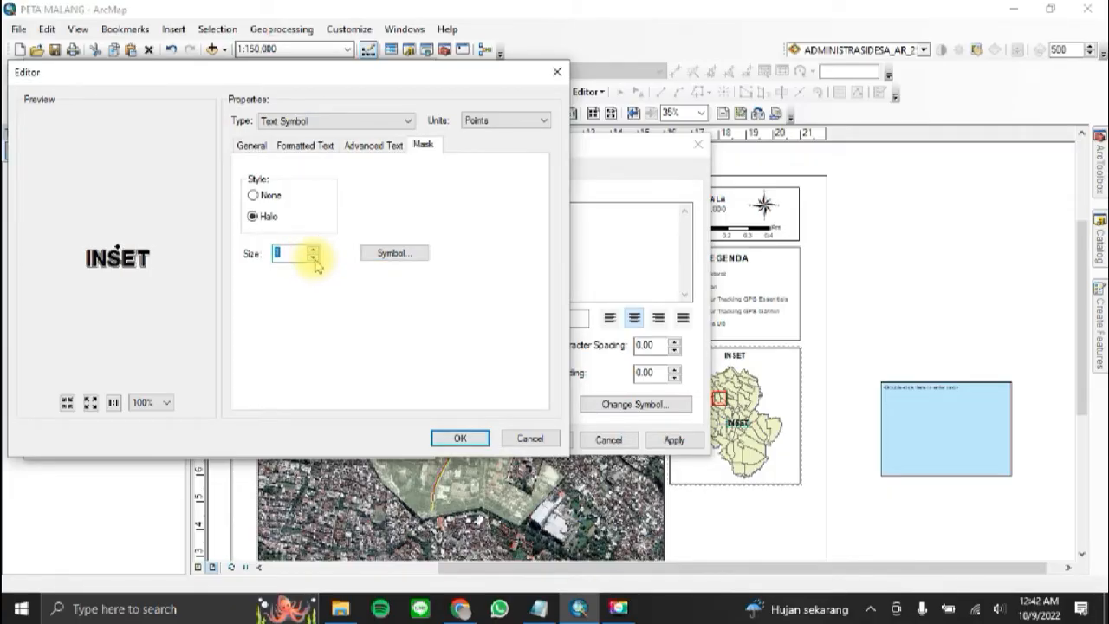
pyautogui.click(313, 249)
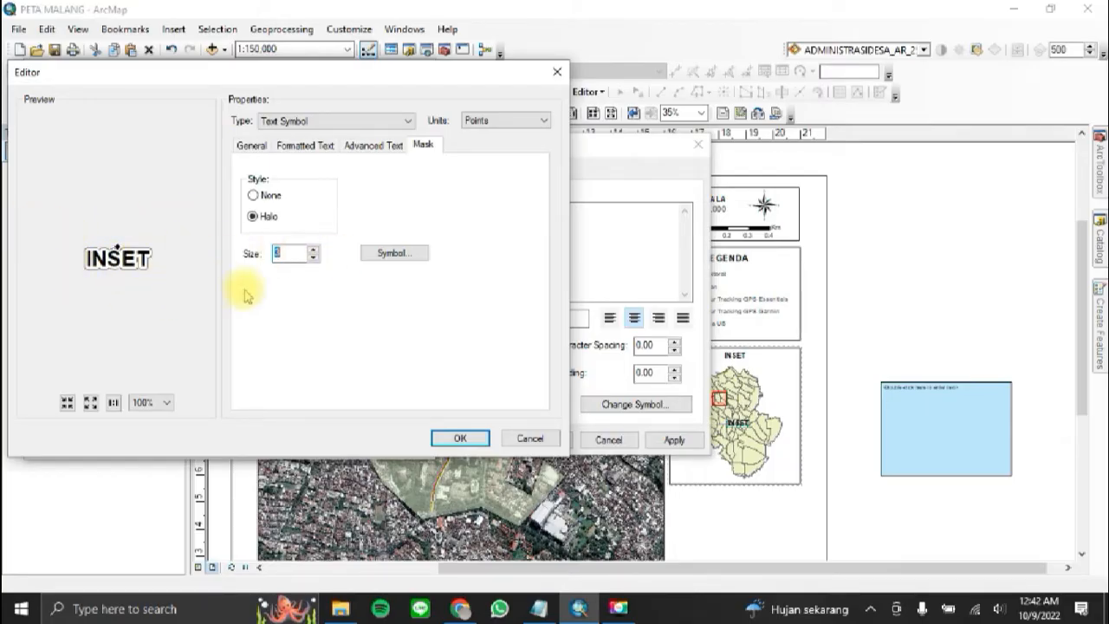
pyautogui.click(456, 439)
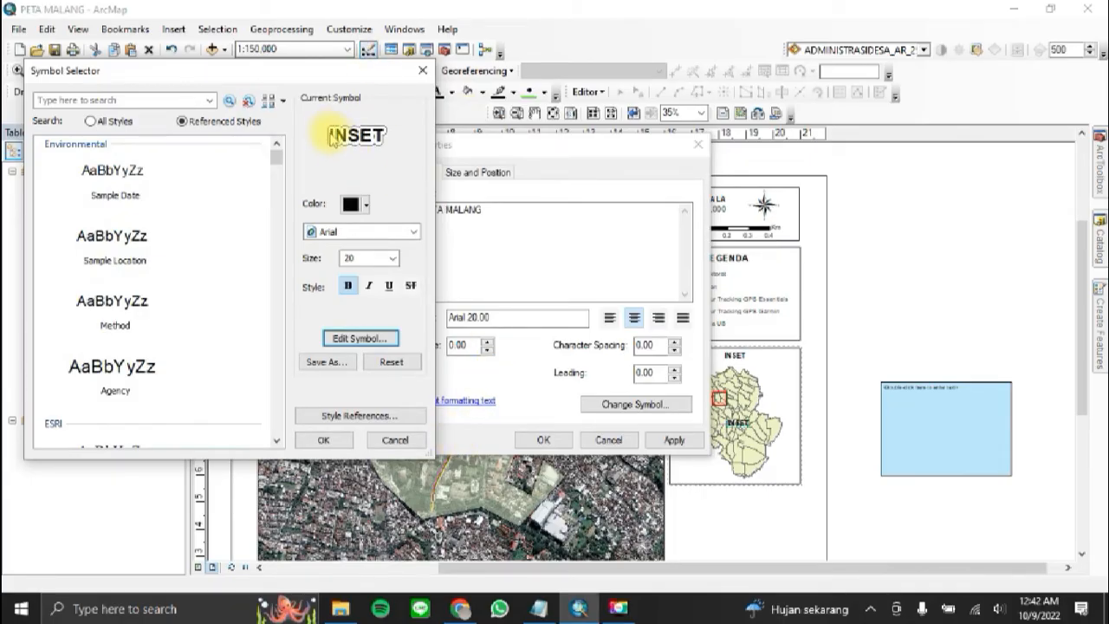
pyautogui.click(369, 286)
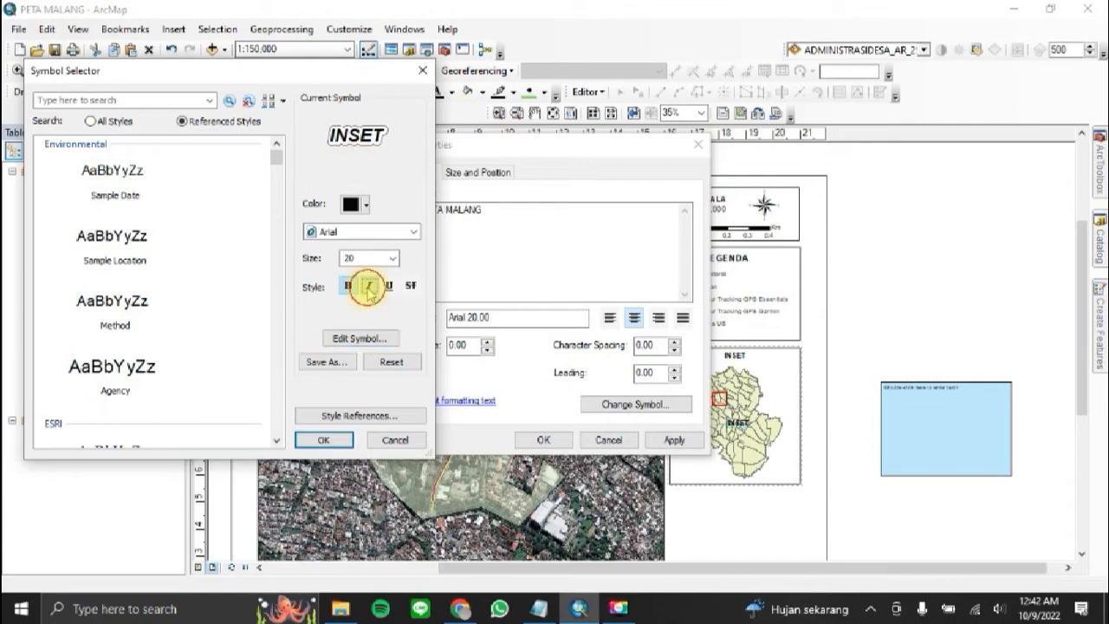
pyautogui.click(333, 436)
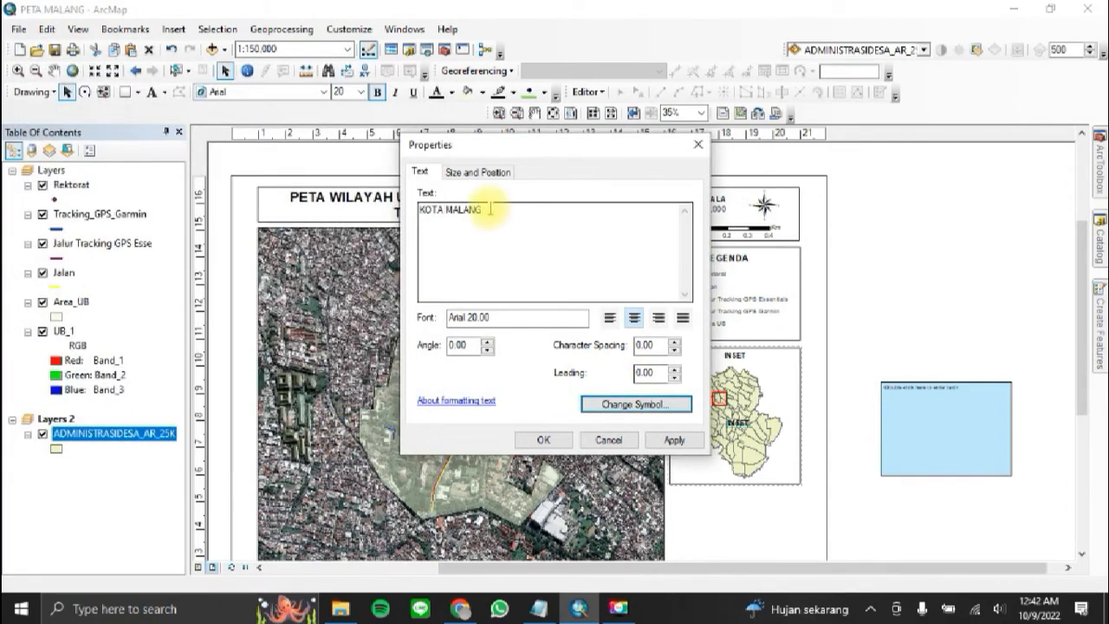
pyautogui.moveTo(534, 149); pyautogui.dragTo(336, 124)
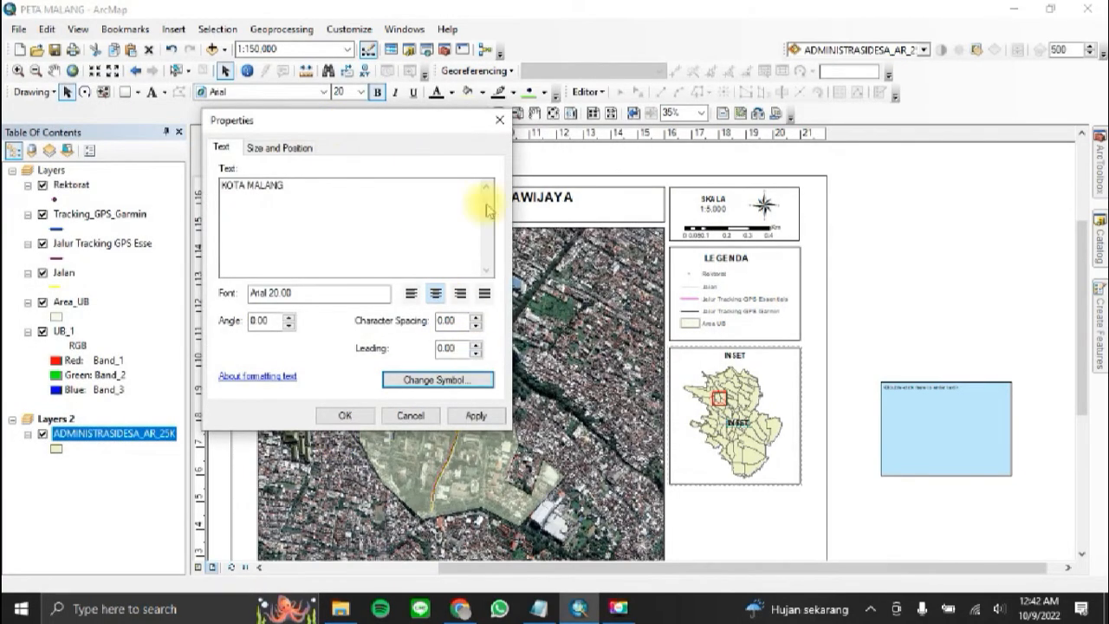
pyautogui.click(475, 415)
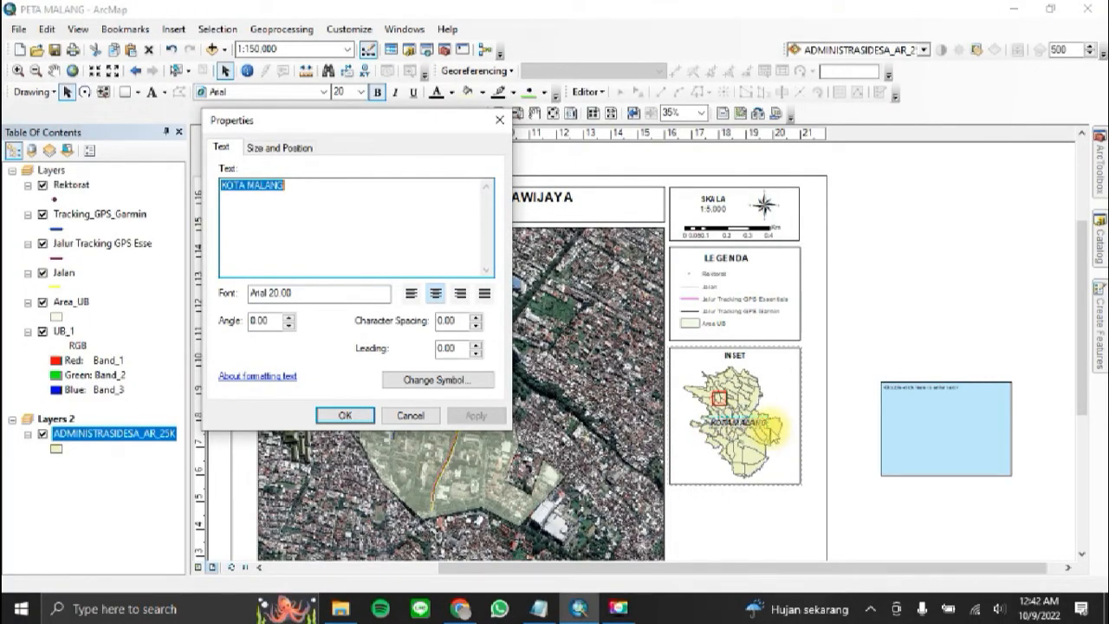
# Step: Increase the halo size of the KOTA MALANG label to 5 in its text symbol mask
pyautogui.click(468, 378)
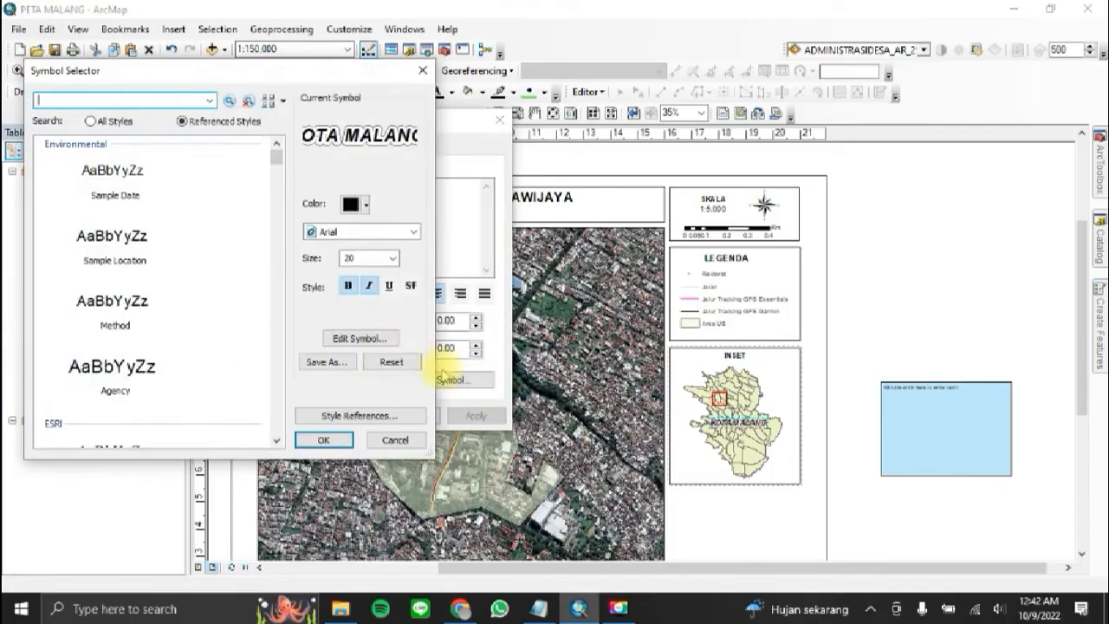
pyautogui.click(372, 339)
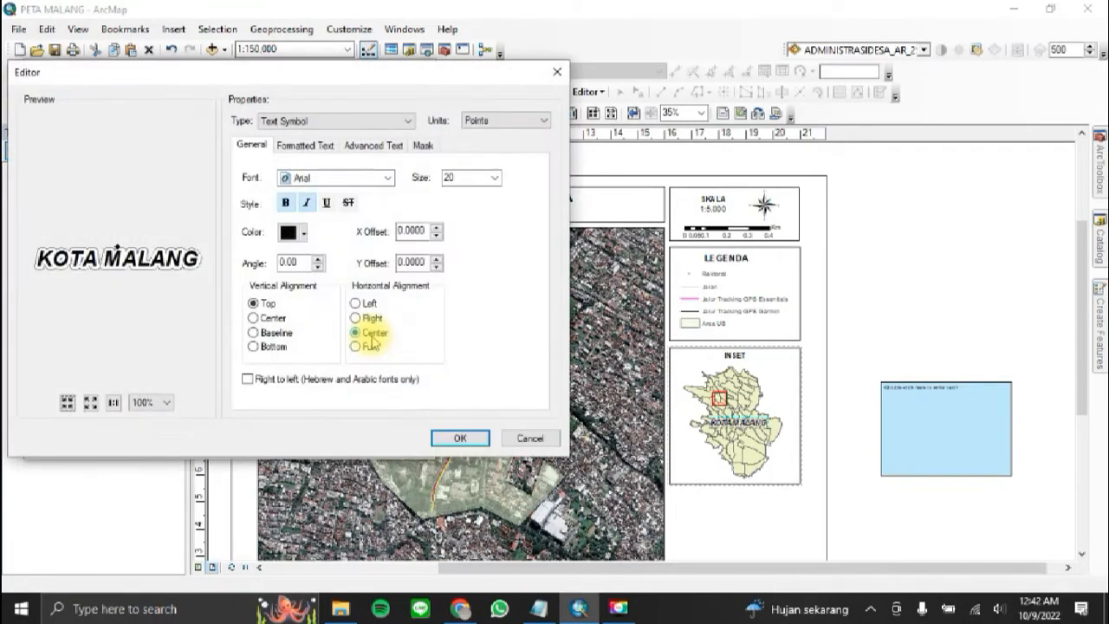
pyautogui.click(423, 145)
pyautogui.click(417, 263)
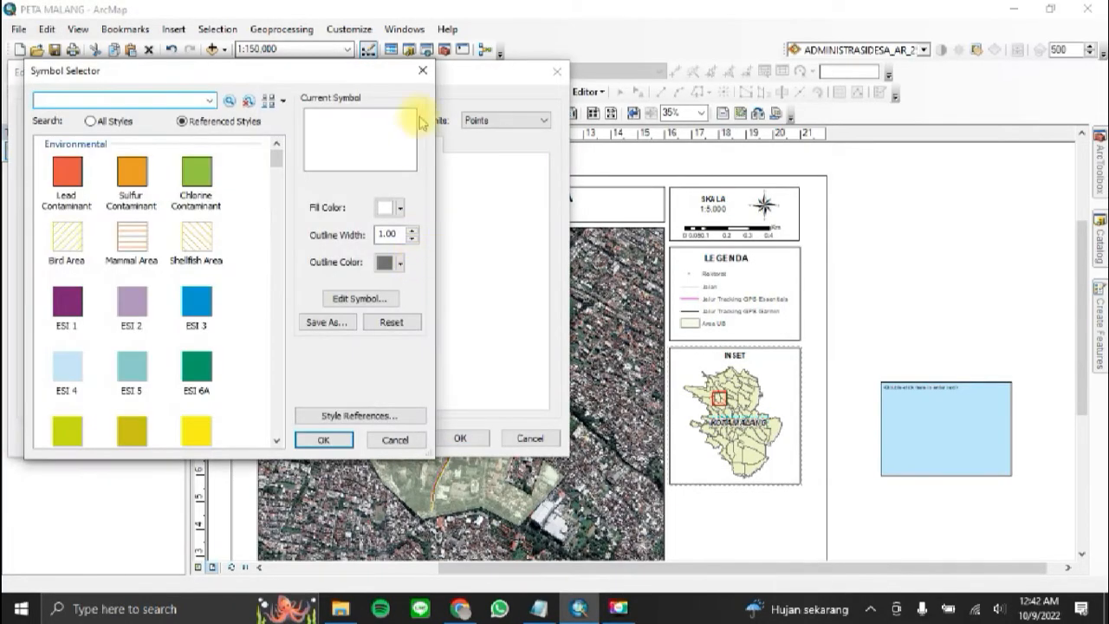
pyautogui.click(422, 70)
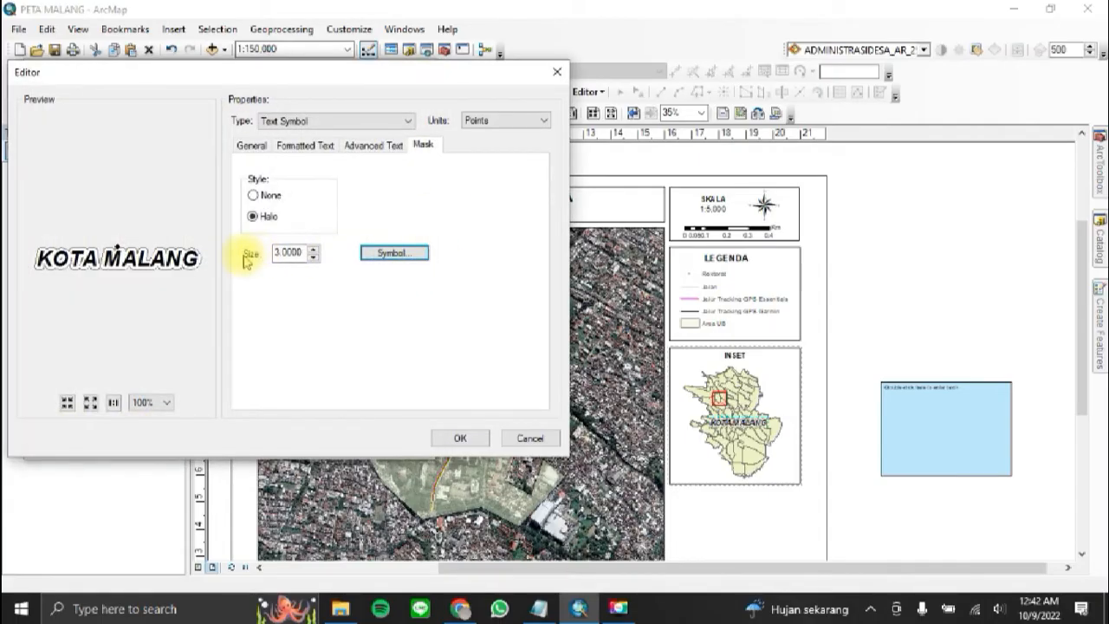
pyautogui.doubleClick(294, 253)
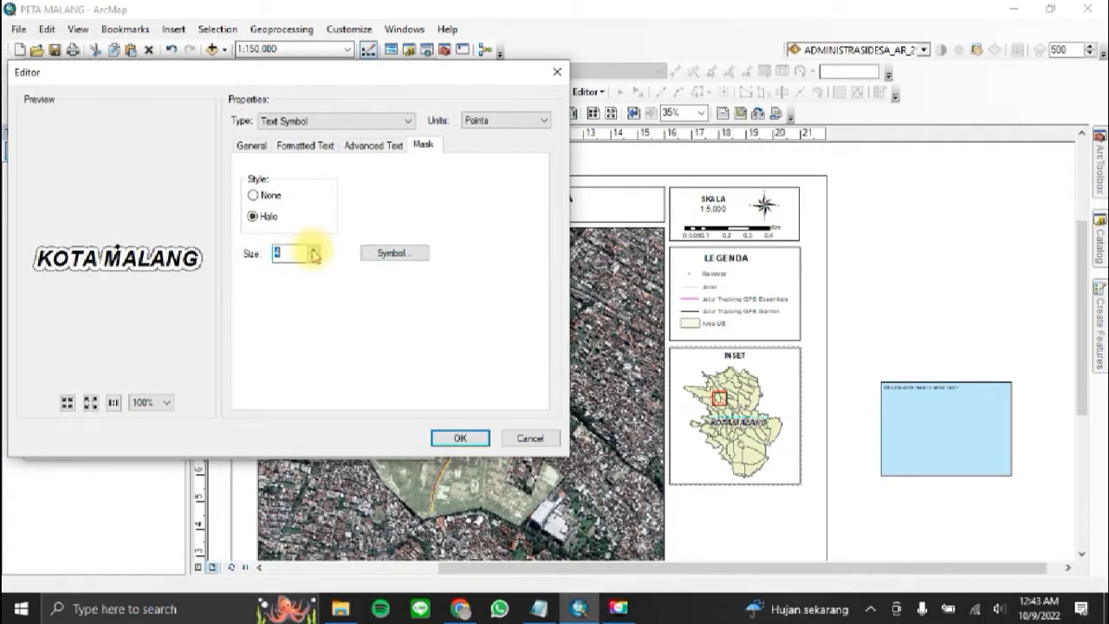
pyautogui.write('5')
pyautogui.click(463, 440)
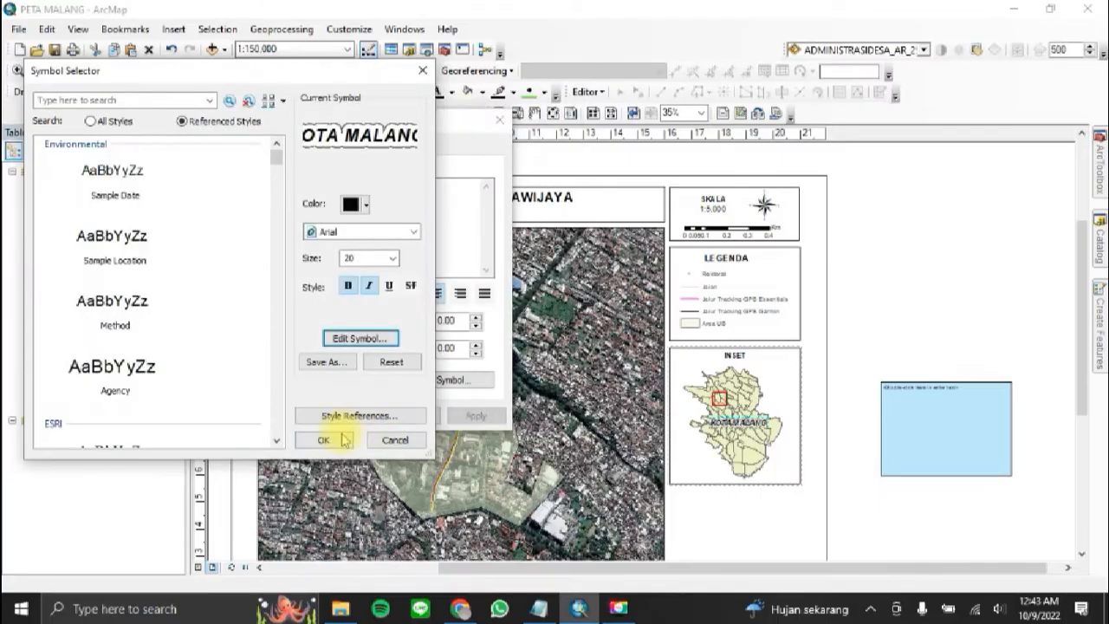
pyautogui.click(347, 439)
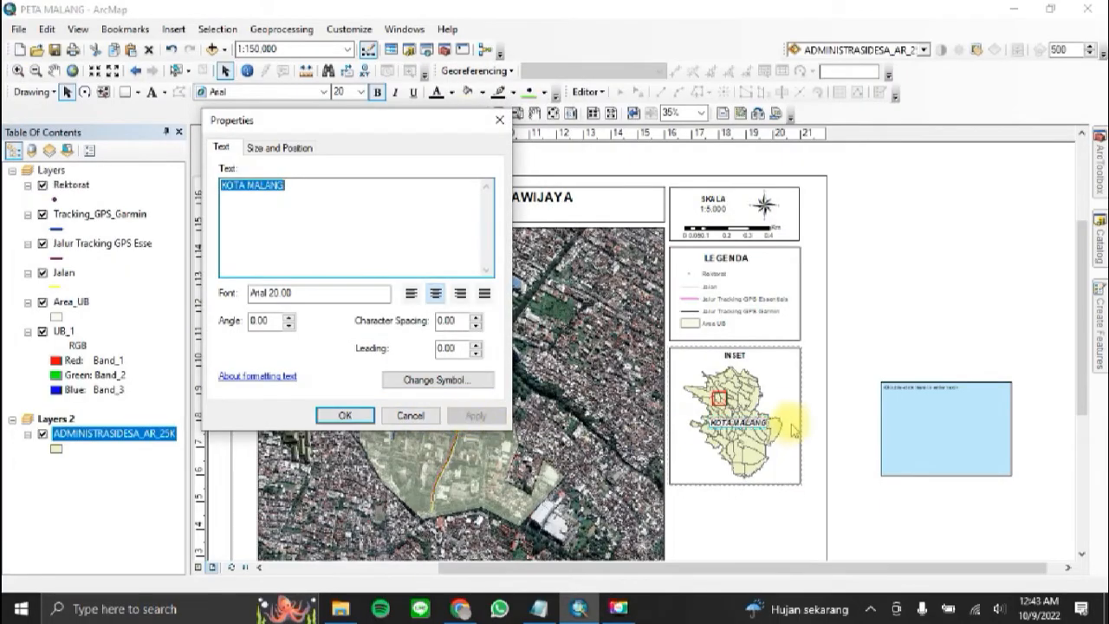
pyautogui.click(344, 415)
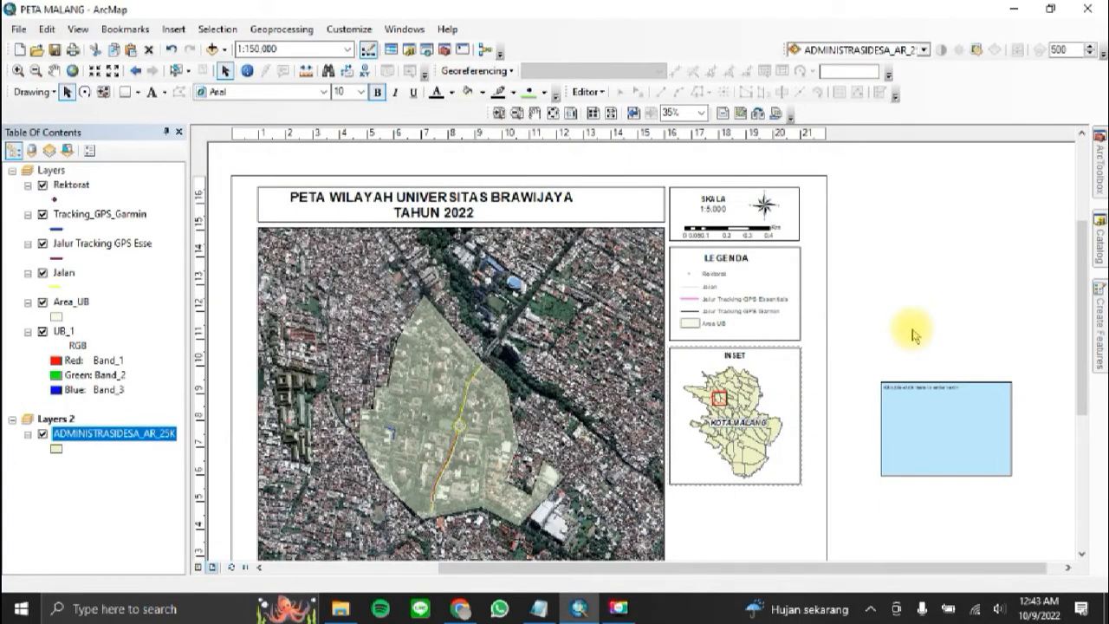
# Step: Move the blue rectangle from outside the page to directly below the inset frame and set its background to None
pyautogui.moveTo(1083, 310); pyautogui.dragTo(1083, 372)
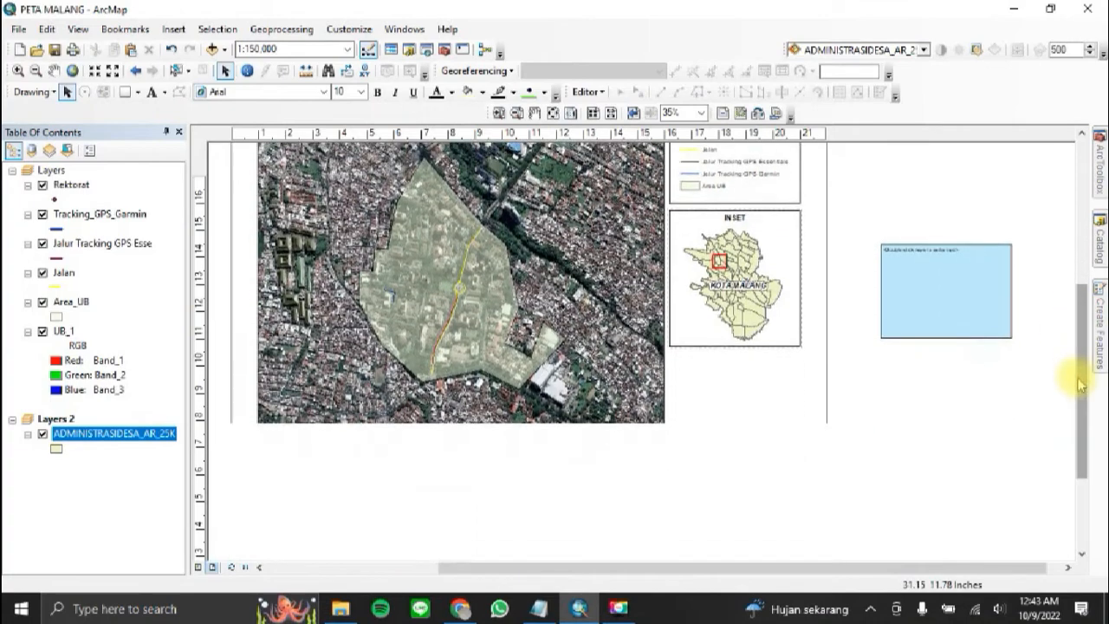
pyautogui.click(960, 310)
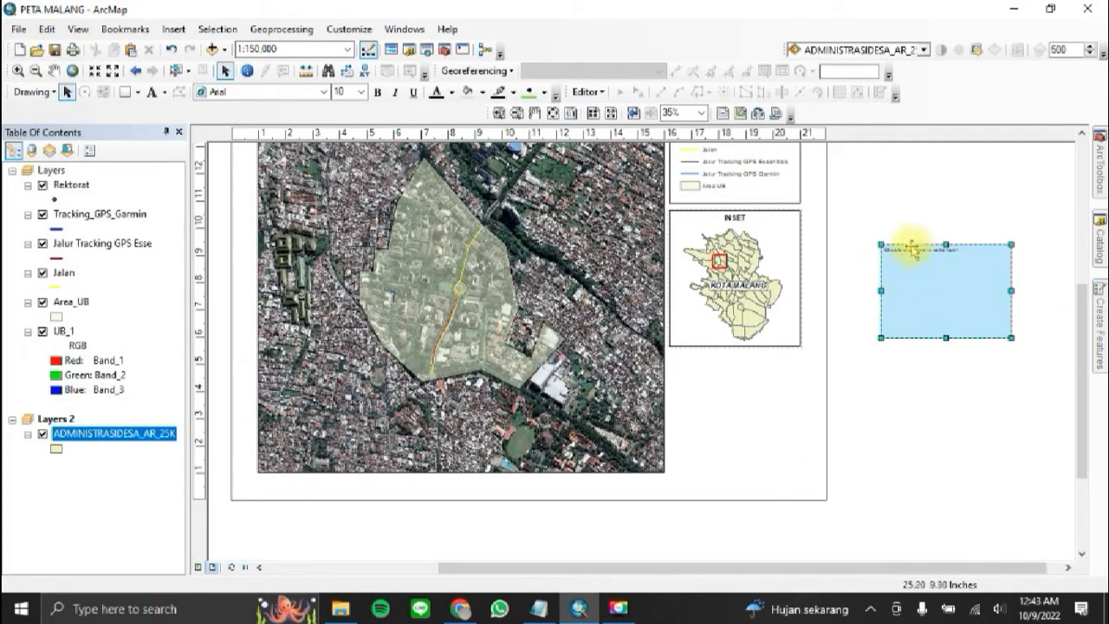
pyautogui.moveTo(913, 249); pyautogui.dragTo(793, 405)
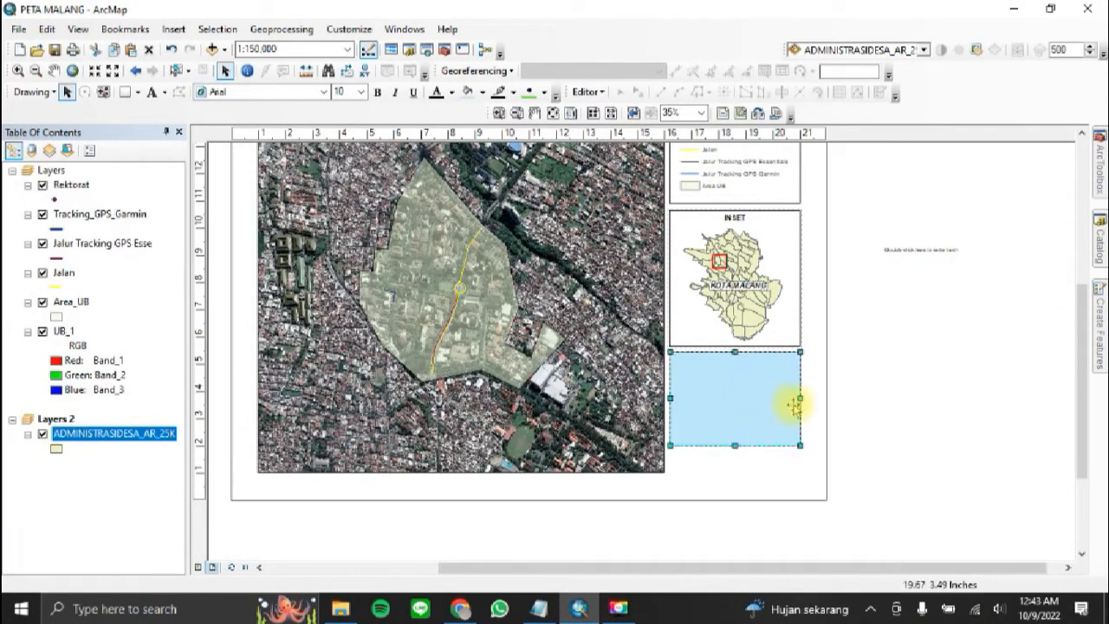
pyautogui.rightClick(789, 370)
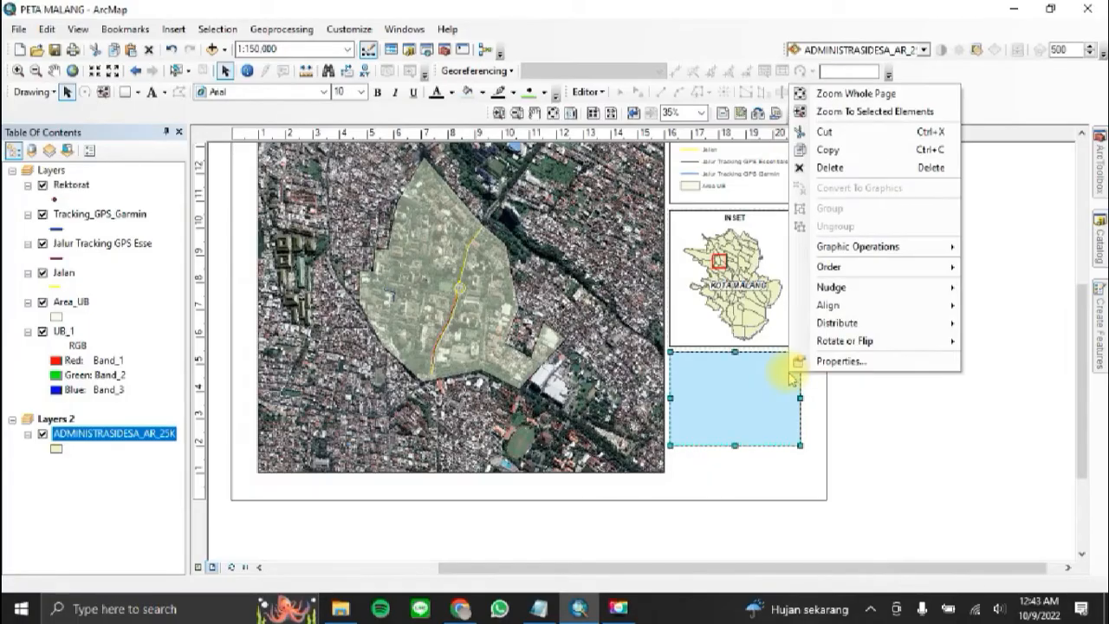
pyautogui.click(836, 362)
pyautogui.click(511, 282)
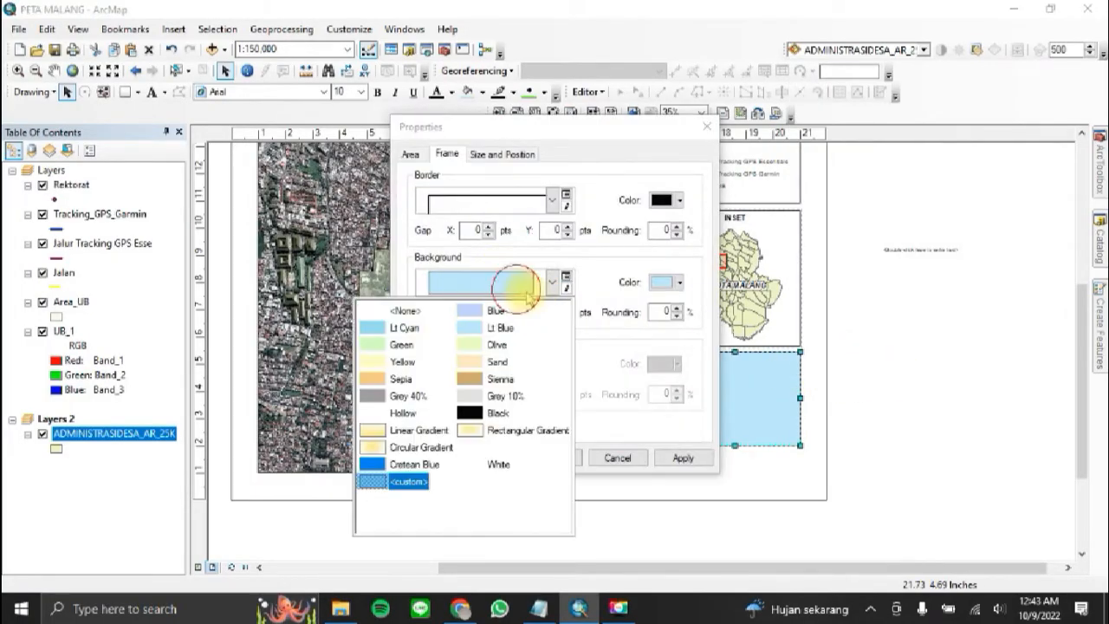
pyautogui.click(418, 314)
pyautogui.click(972, 371)
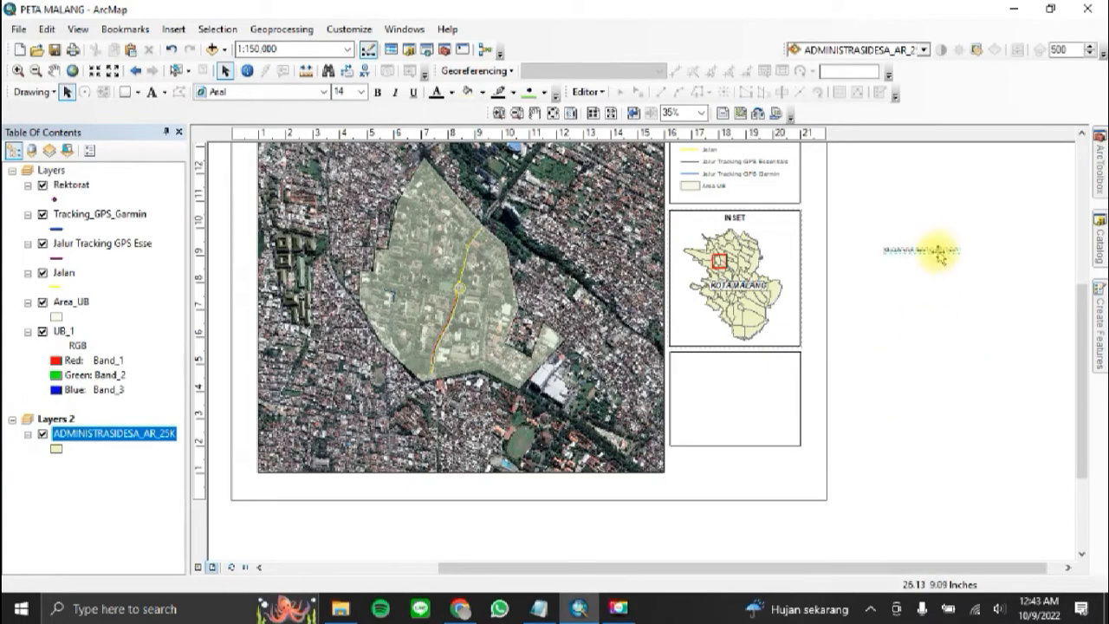
# Step: Change the placeholder text to KETERANGAN and centre it near the upper edge of the empty frame below the inset
pyautogui.moveTo(920, 250); pyautogui.dragTo(752, 367)
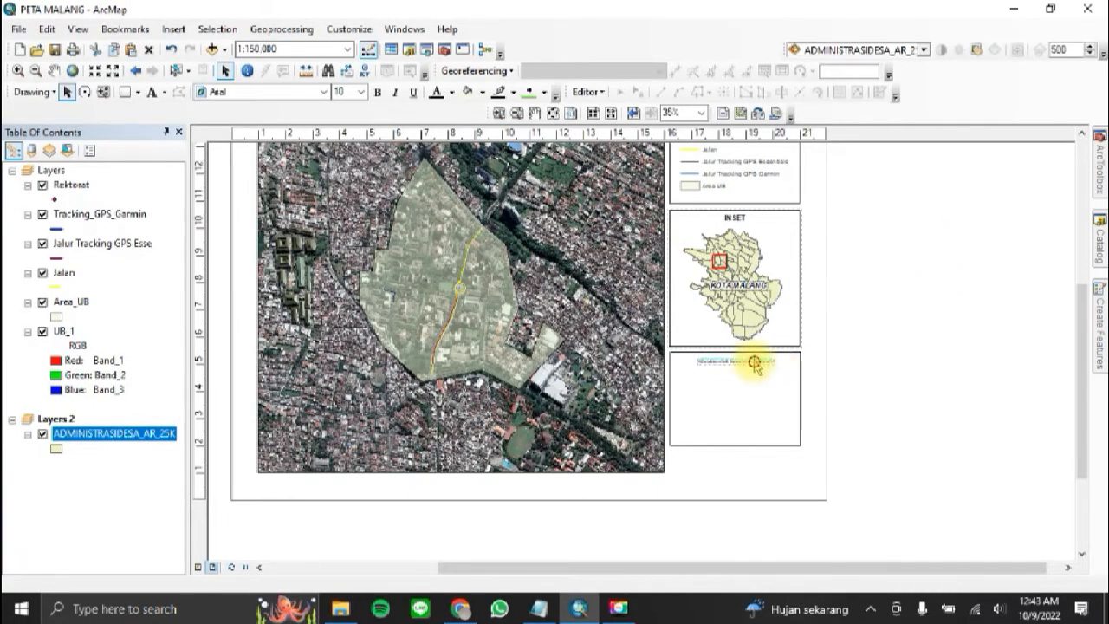
pyautogui.doubleClick(756, 367)
pyautogui.write('KKETE')
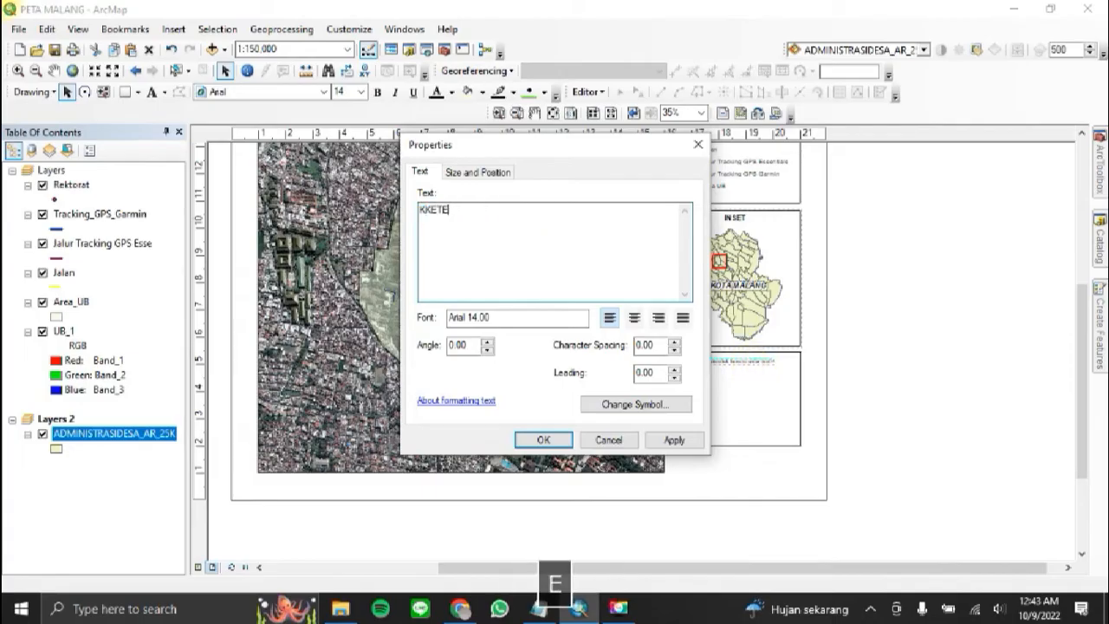
pyautogui.press('BackSpace')
pyautogui.press('BackSpace')
pyautogui.press('BackSpace')
pyautogui.press('BackSpace')
pyautogui.write('ETERANGAN')
pyautogui.press('capslock')
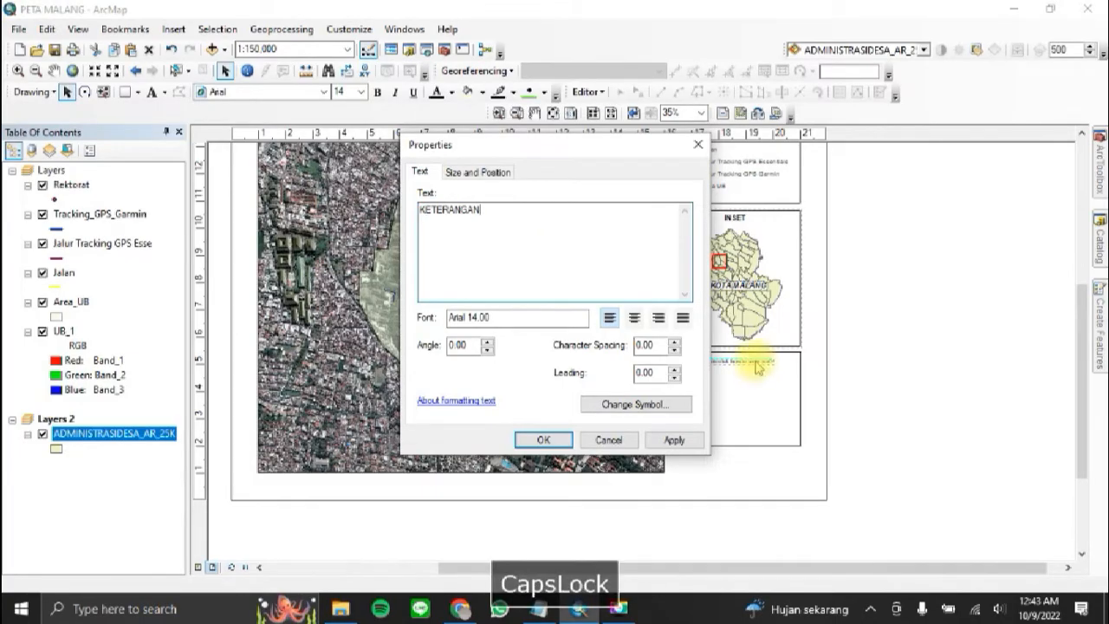
pyautogui.click(549, 440)
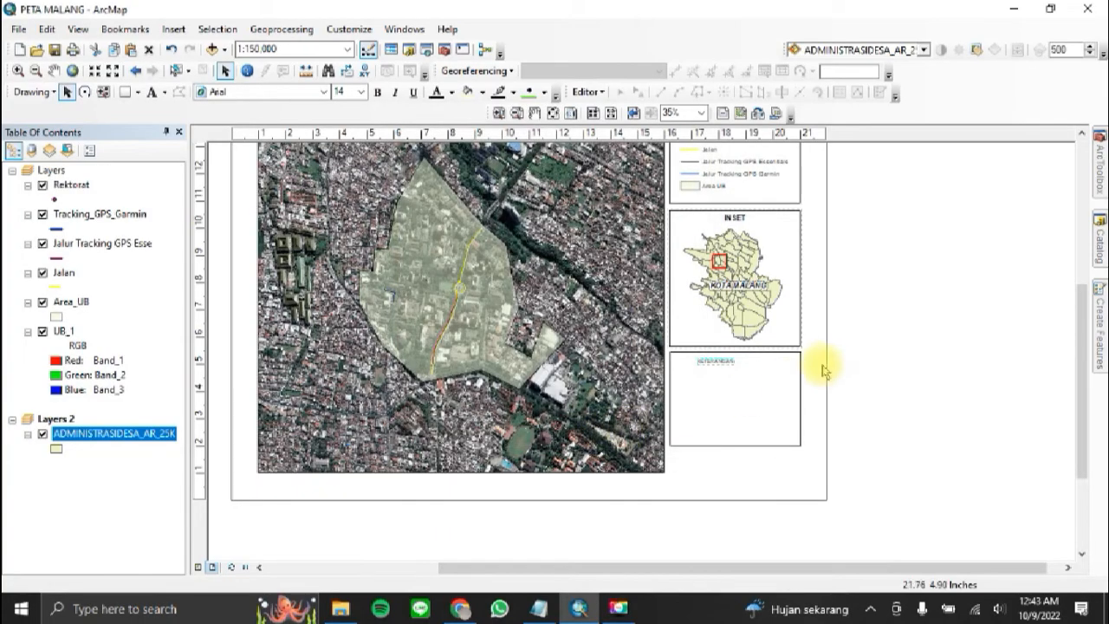
pyautogui.moveTo(720, 364); pyautogui.dragTo(741, 366)
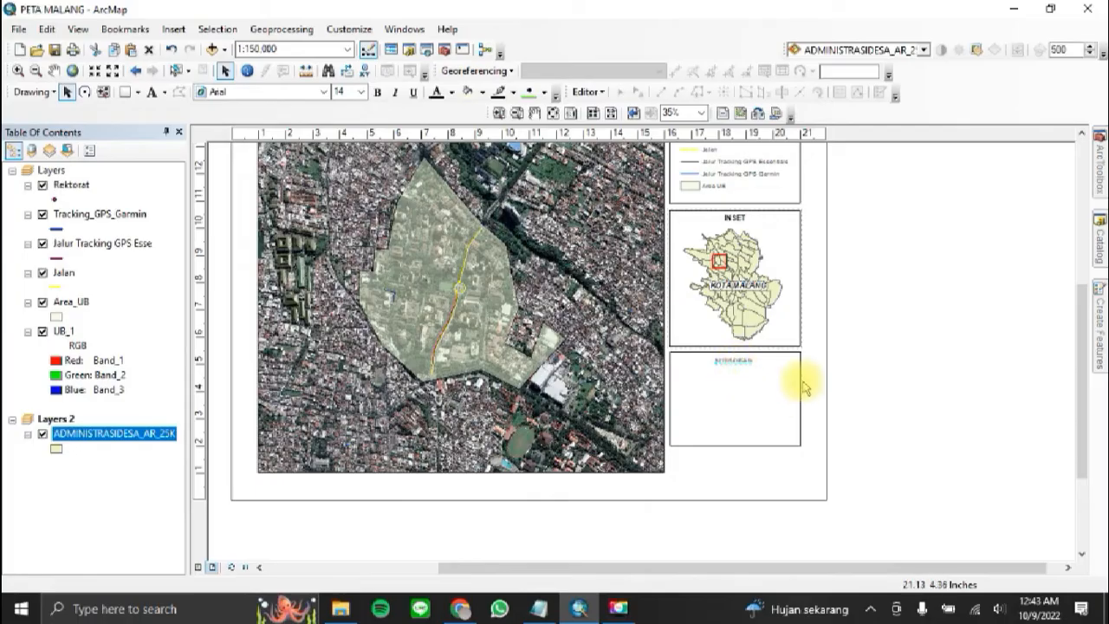
# Step: Make the KETERANGAN heading bold at size 20 and recentre it near the upper edge of its frame
pyautogui.doubleClick(744, 365)
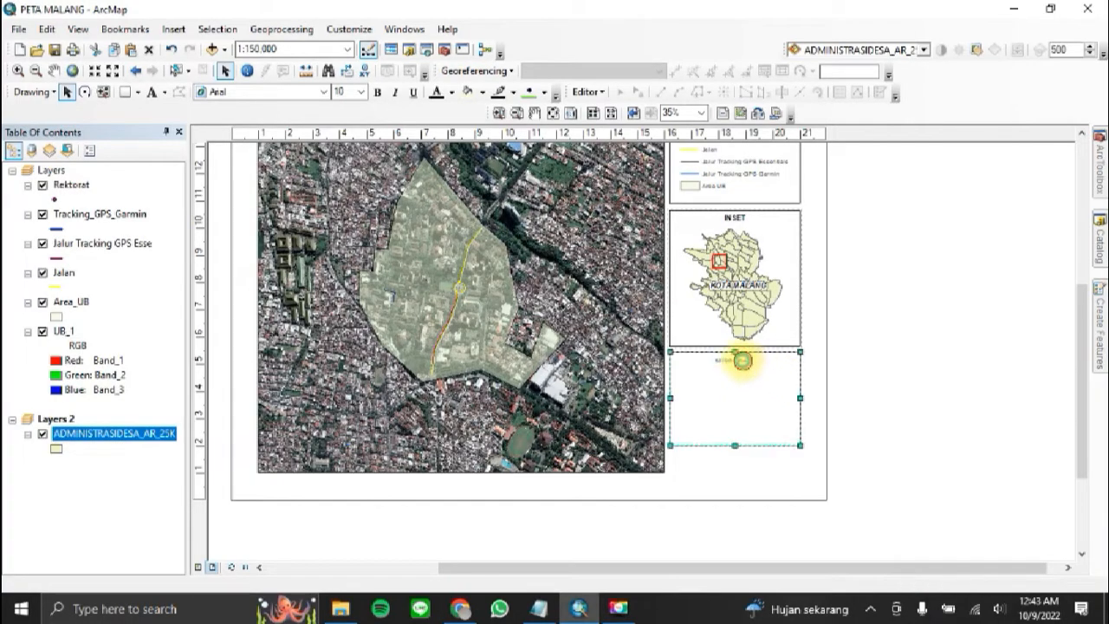
pyautogui.click(635, 405)
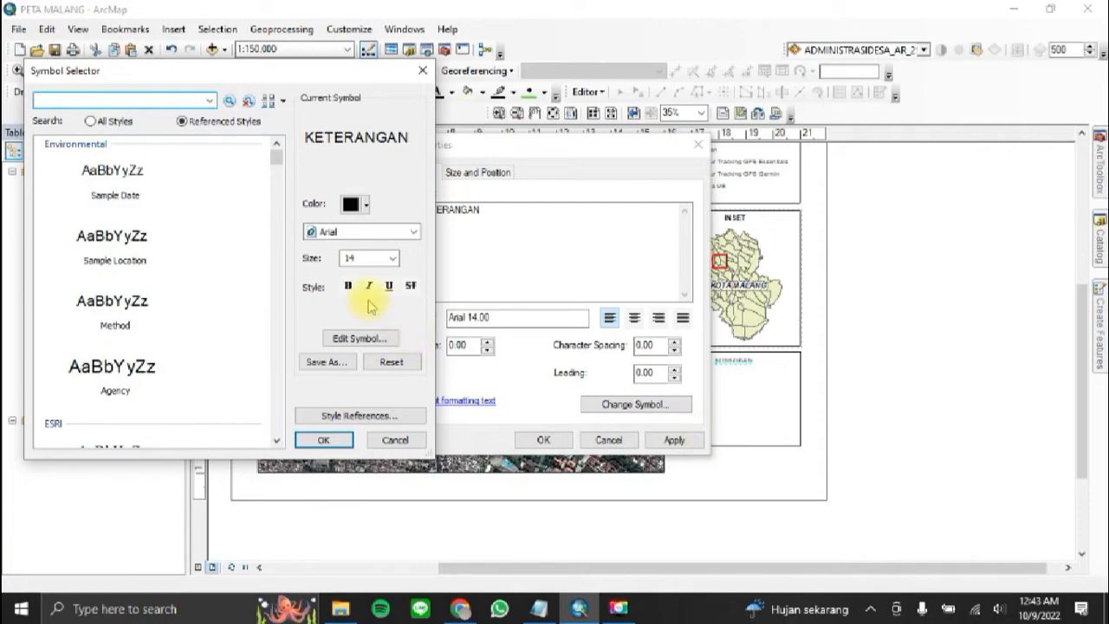
pyautogui.click(344, 287)
pyautogui.click(392, 258)
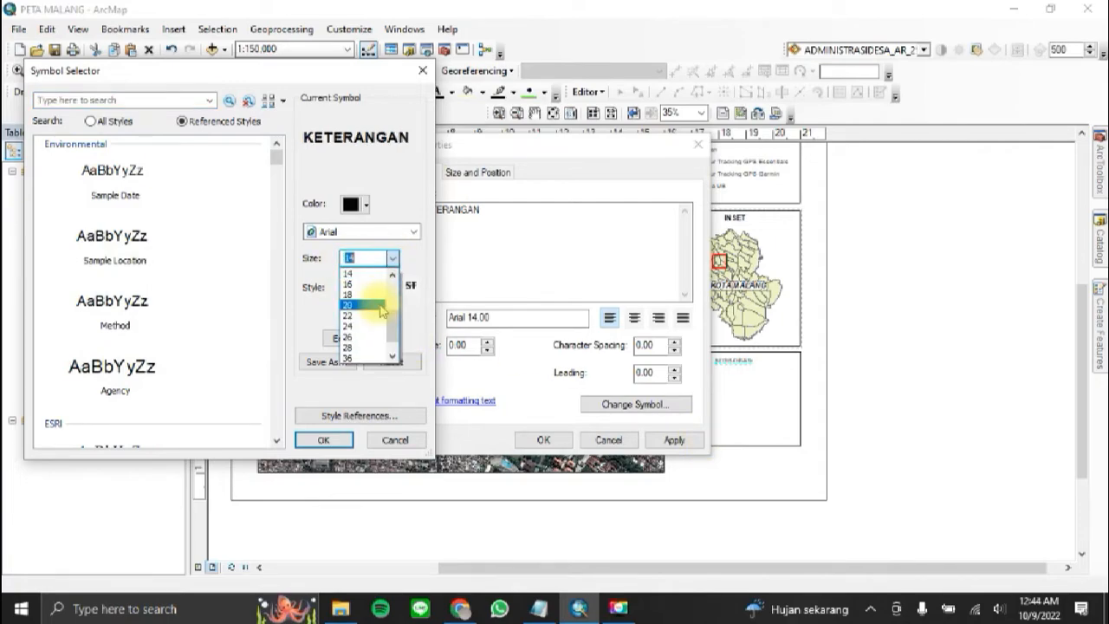
pyautogui.click(381, 307)
pyautogui.click(327, 439)
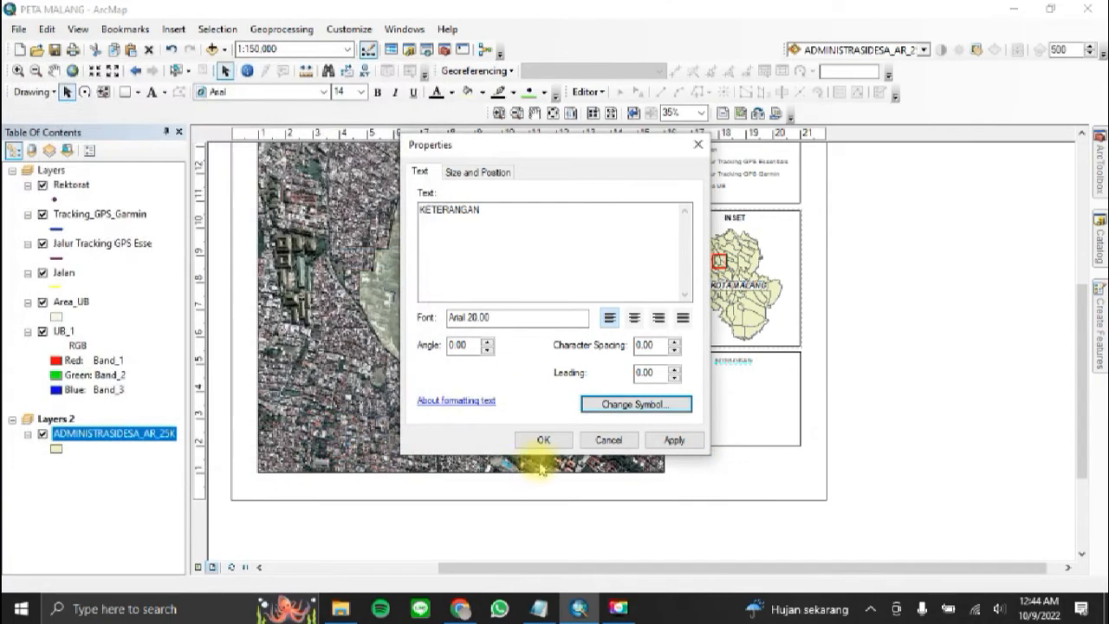
pyautogui.click(687, 445)
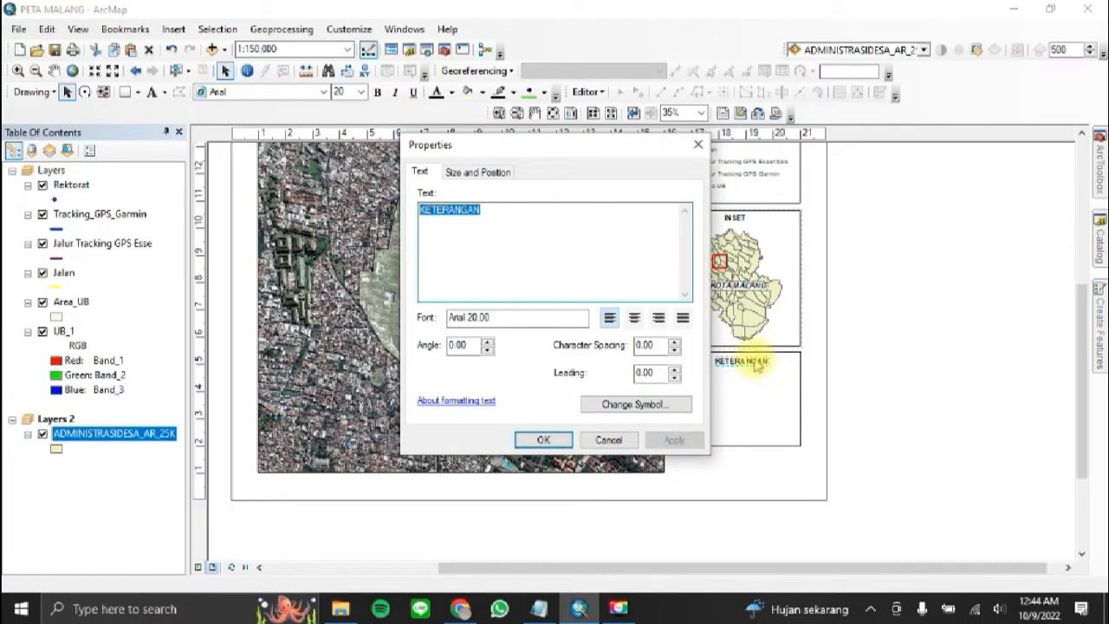
pyautogui.click(544, 441)
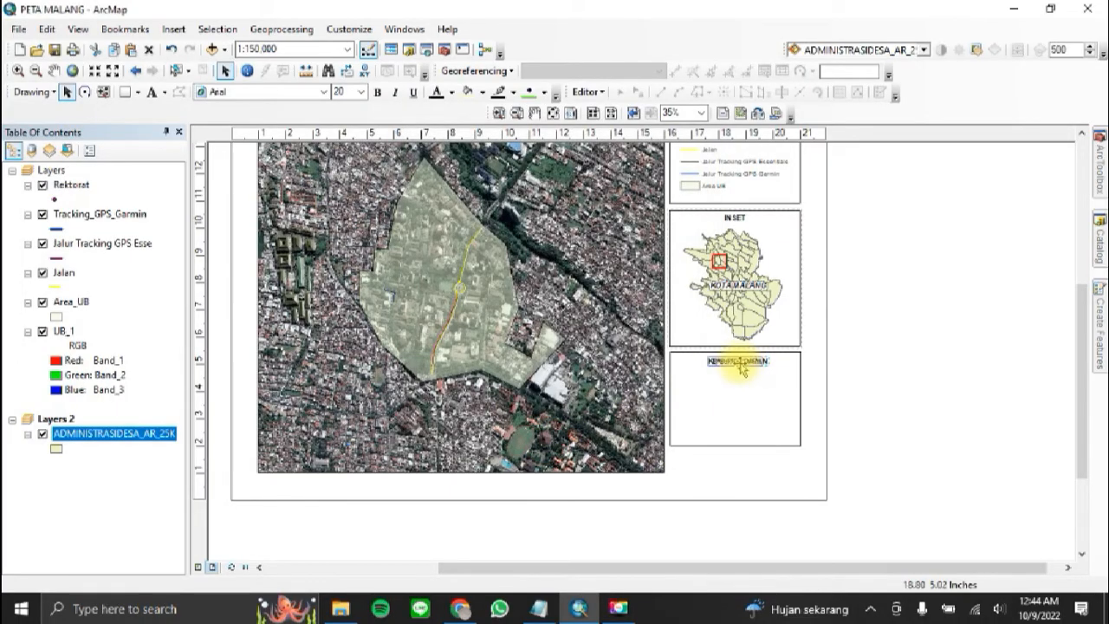
pyautogui.click(883, 317)
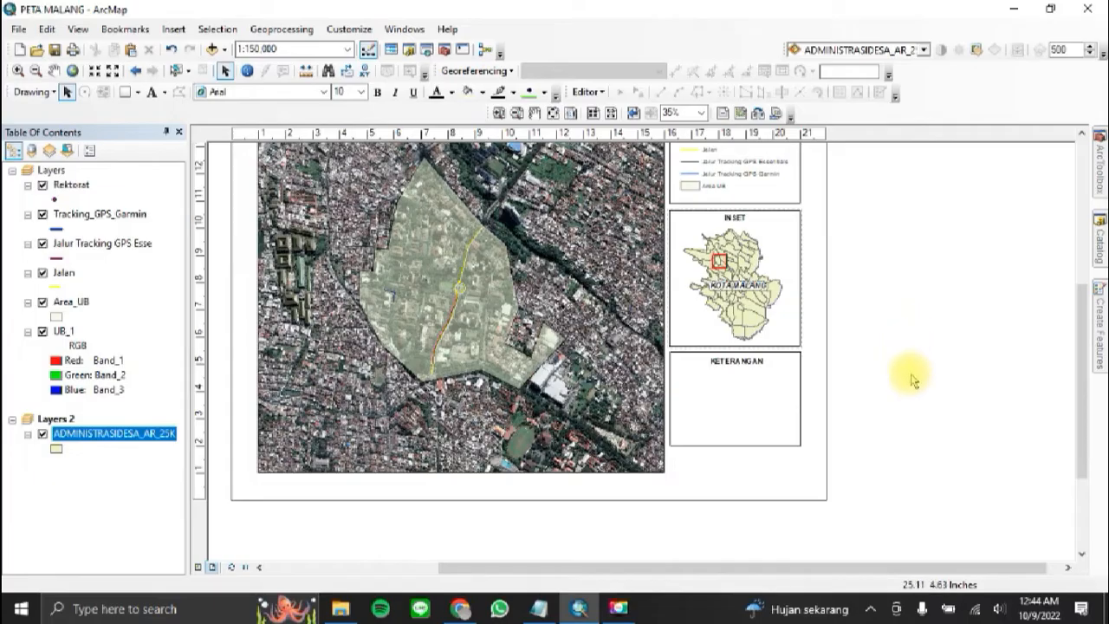
# Step: Duplicate the KETERANGAN heading and place the copy directly below the original inside the frame
pyautogui.hotkey('ctrl', 'c')
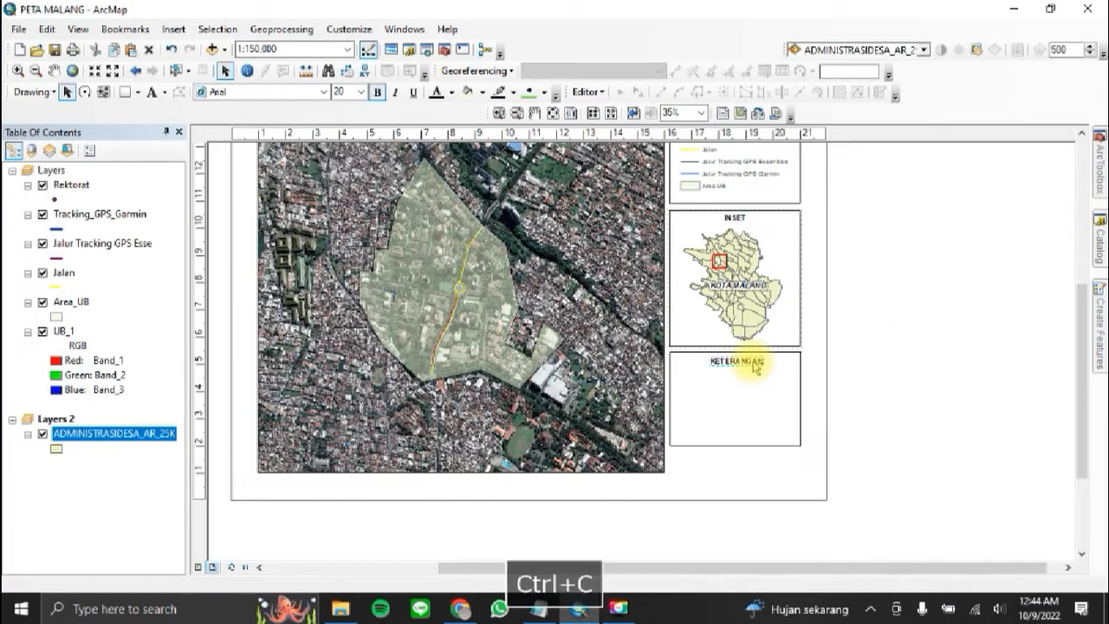
pyautogui.hotkey('ctrl', 'v')
pyautogui.moveTo(755, 367); pyautogui.dragTo(747, 381)
# Step: Replace the copied heading's text with the lines "Proyeksi : Transverse Mercator" and "Sistem Grid : Geografis"
pyautogui.doubleClick(744, 377)
pyautogui.press('capslock')
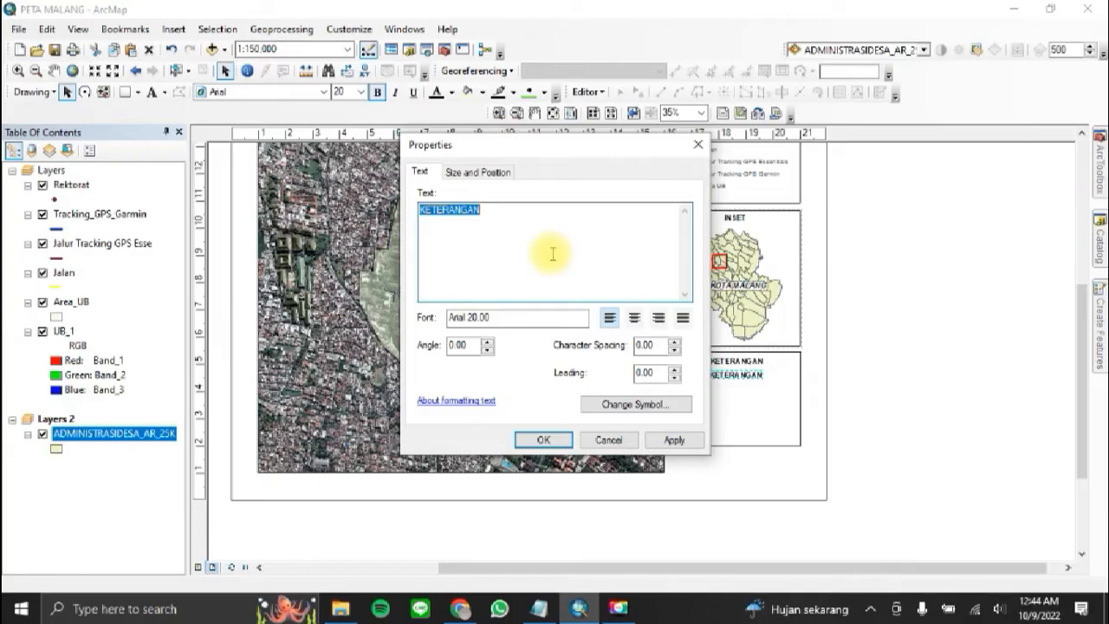
pyautogui.write('Proyeksi')
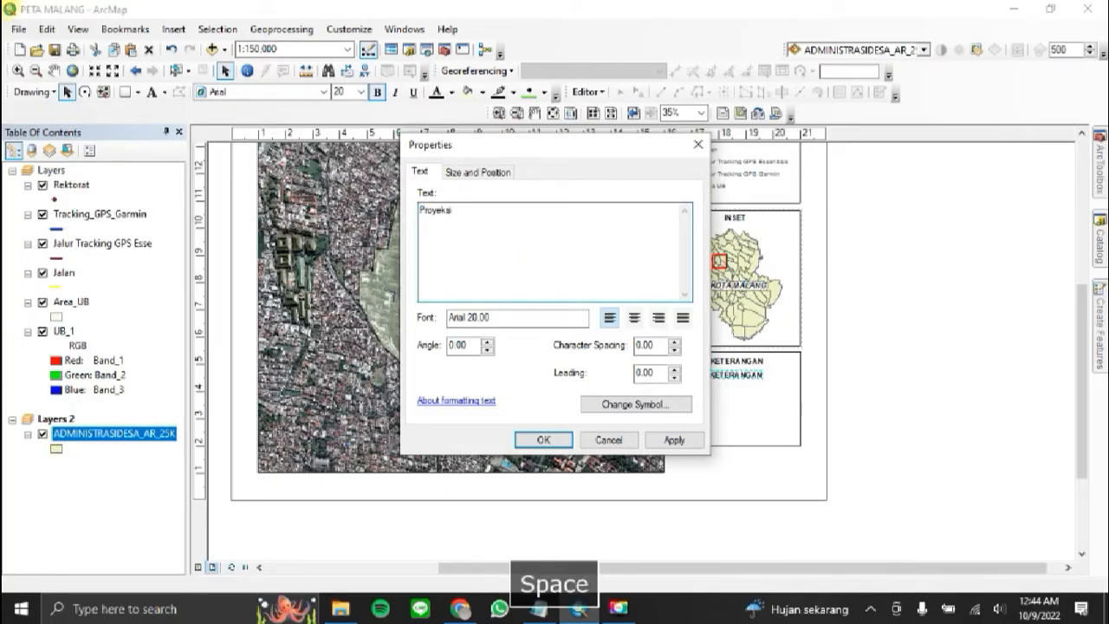
pyautogui.write(' : Trans')
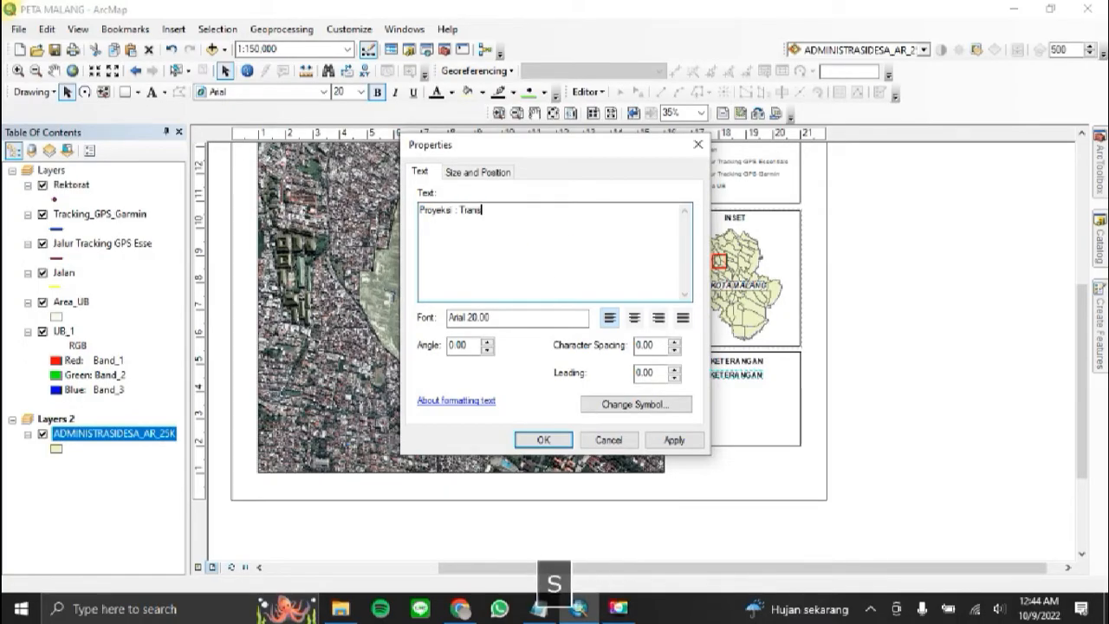
pyautogui.write('verse Merca')
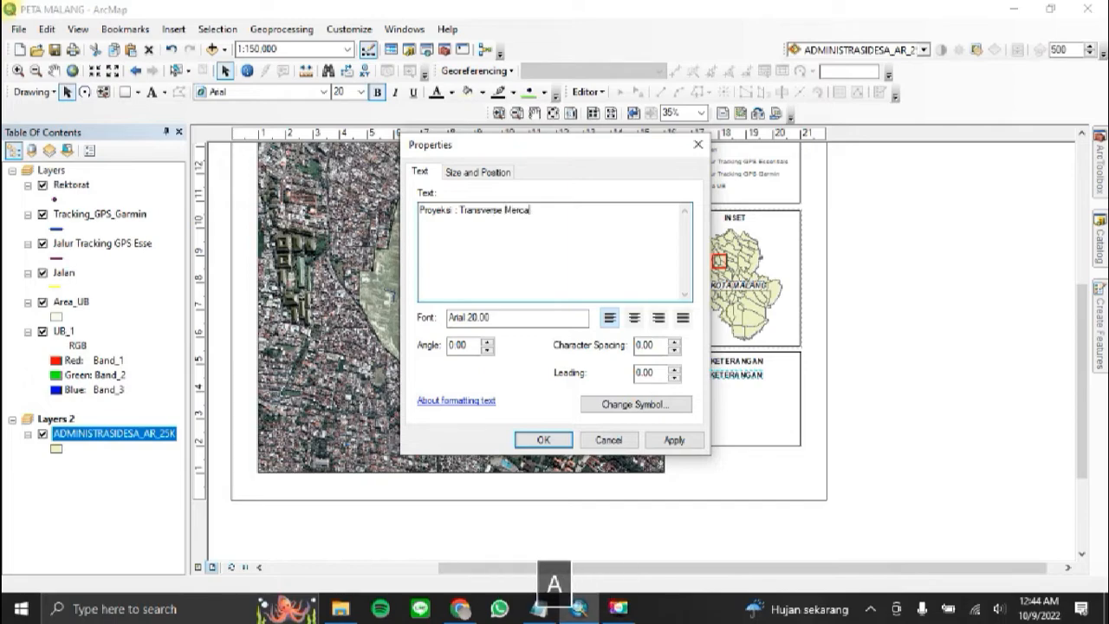
pyautogui.write('tor')
pyautogui.press('Return')
pyautogui.write('Sistem Grid ')
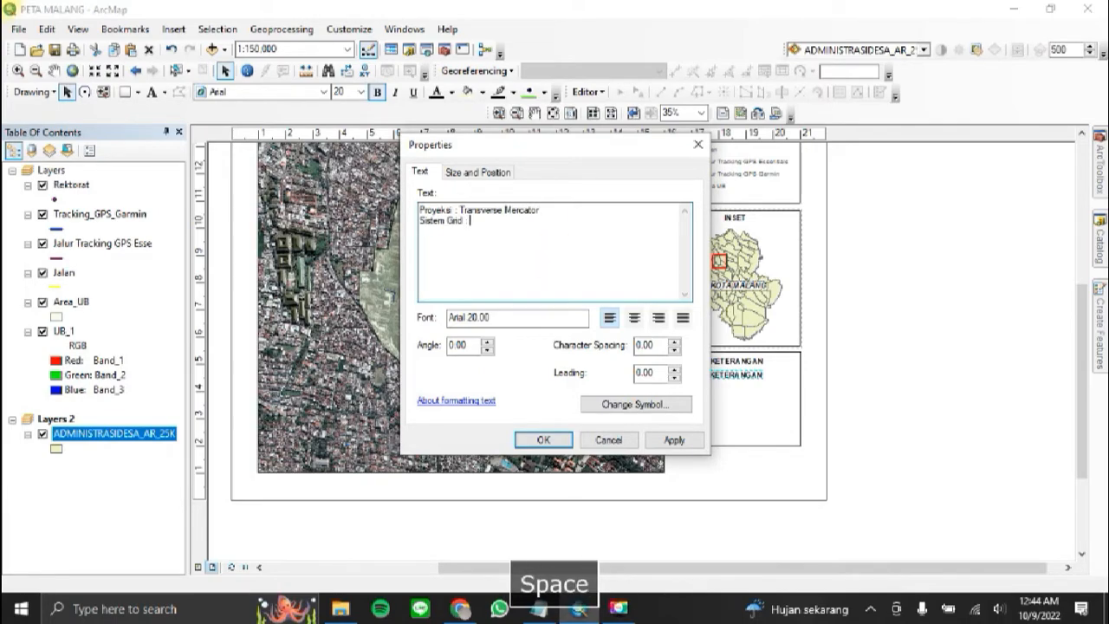
pyautogui.write(': Geografis')
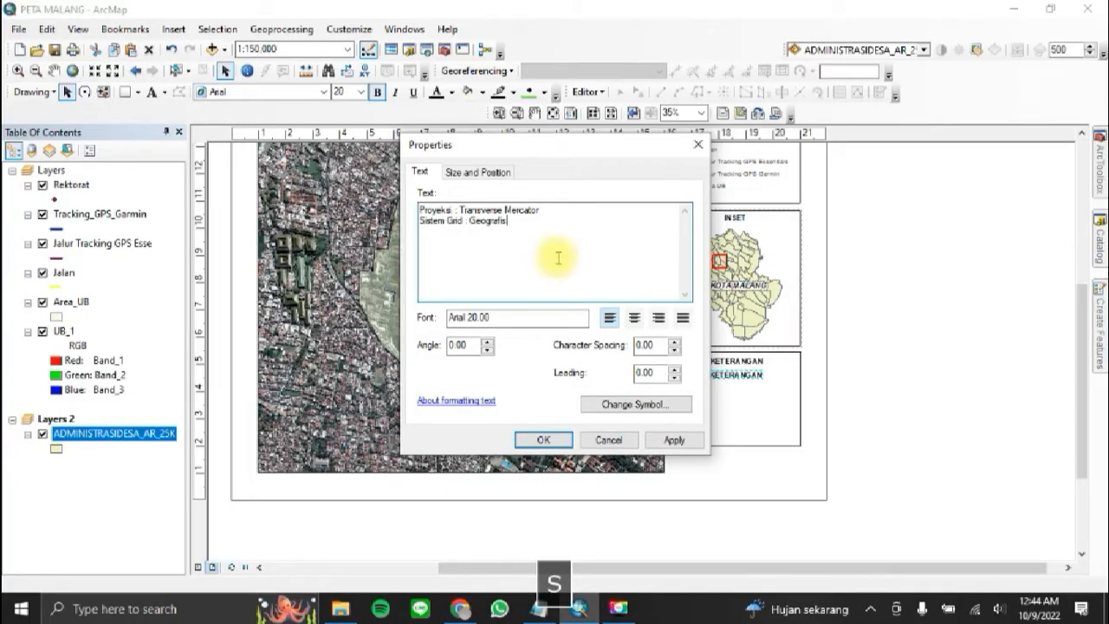
# Step: Add the lines "Datum : WGS 1984" and "Zona UTM : UTM Zone 49S", and fit the text block inside the frame under the KETERANGAN heading
pyautogui.press('Return')
pyautogui.write('Datu')
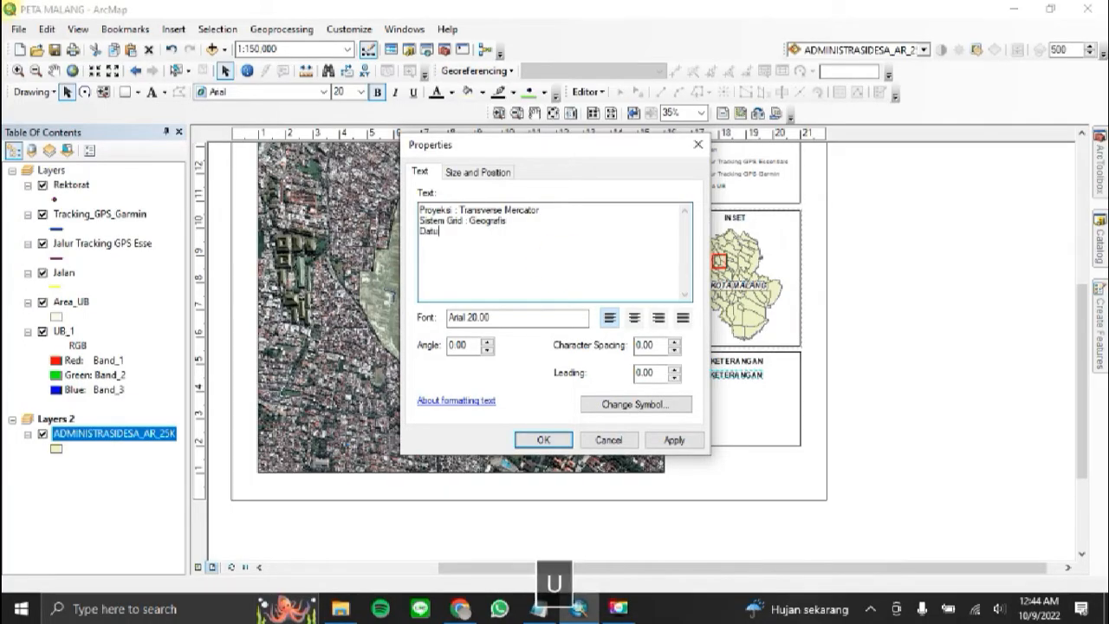
pyautogui.write('m : WGS 1984')
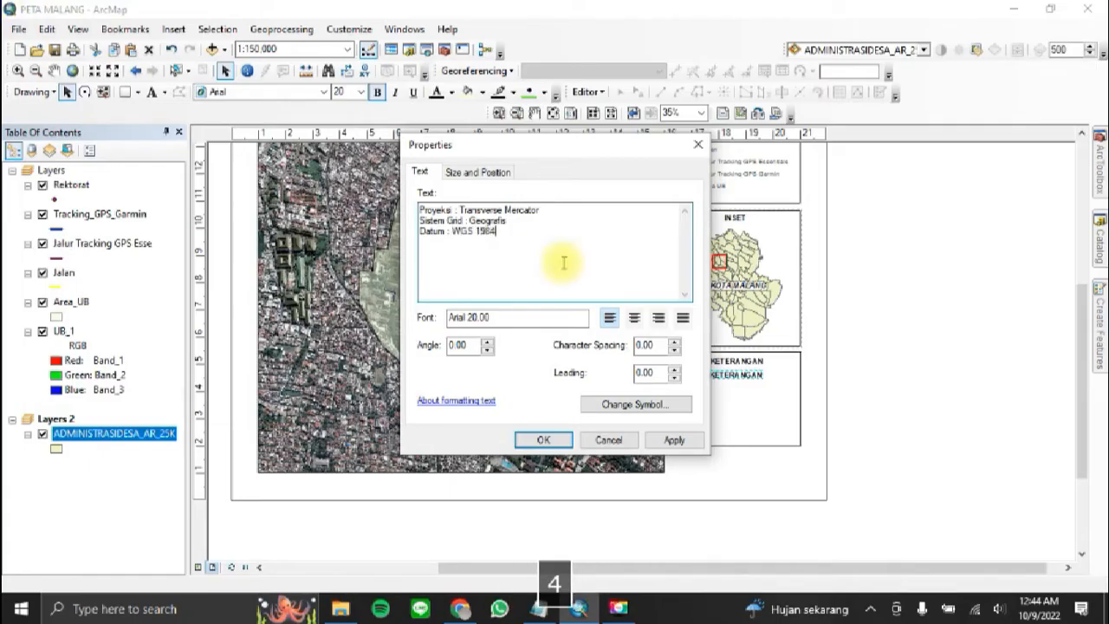
pyautogui.press('Return')
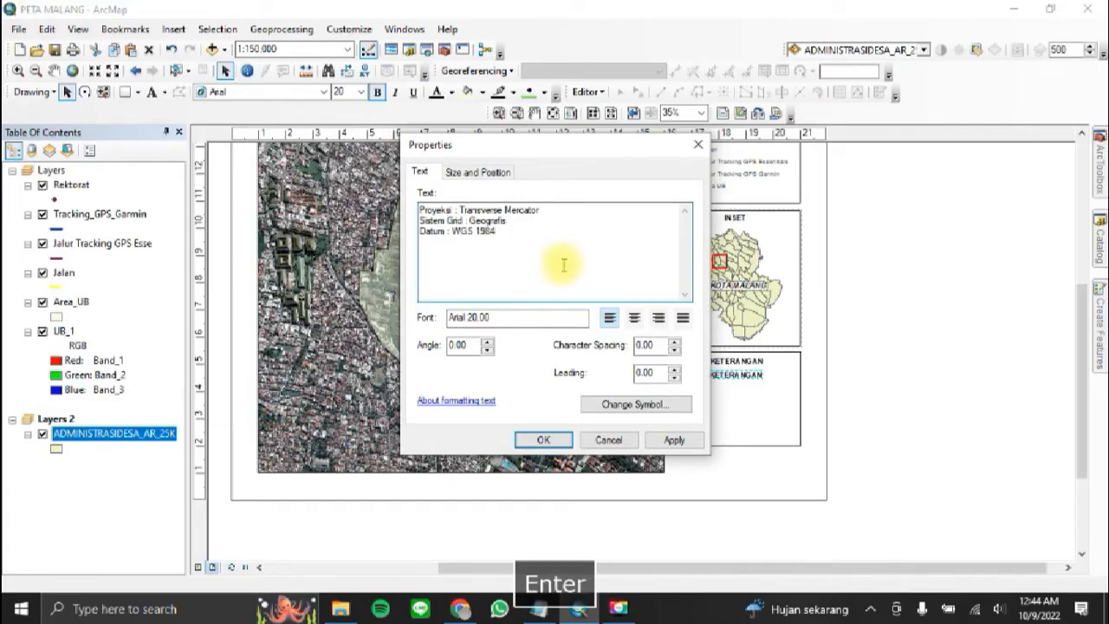
pyautogui.write('Zona I')
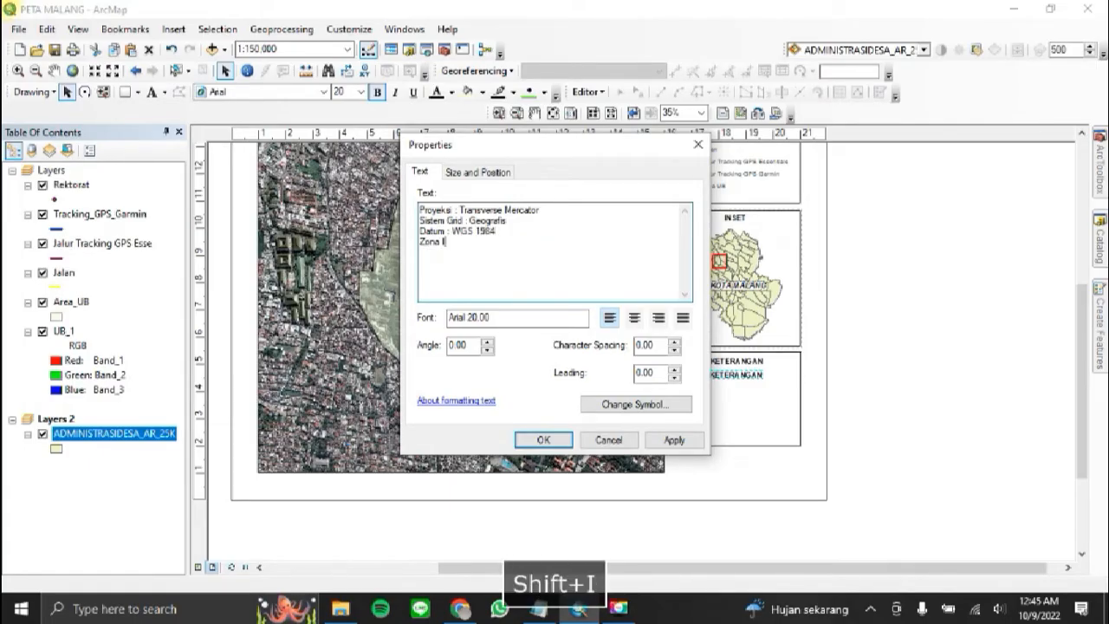
pyautogui.press('BackSpace')
pyautogui.write('UTM : UTM ')
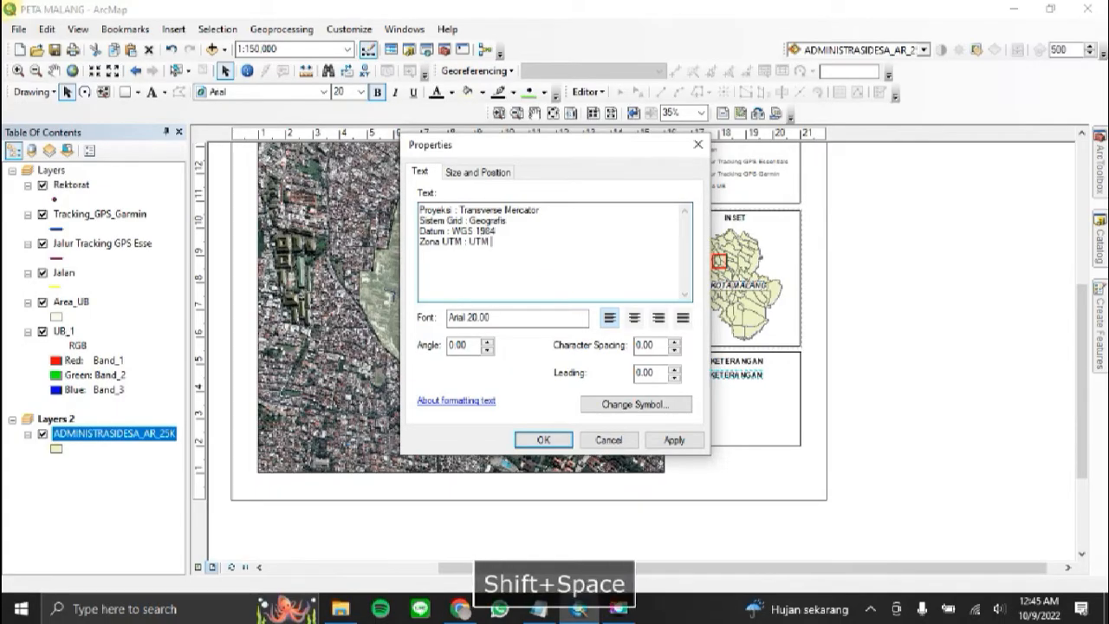
pyautogui.write('Zone 49')
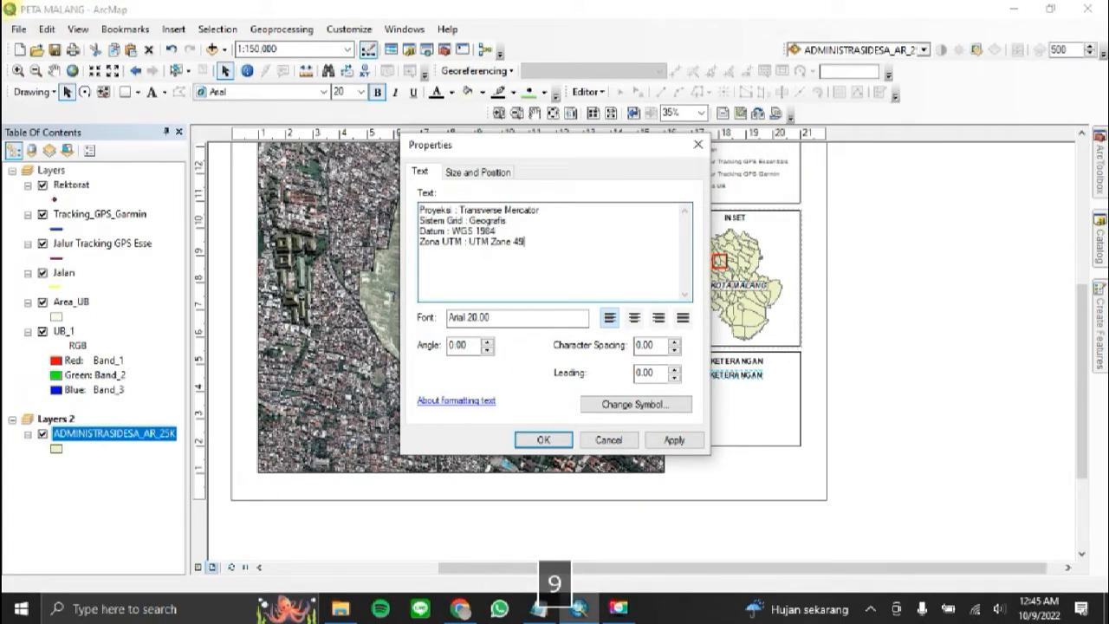
pyautogui.write('S')
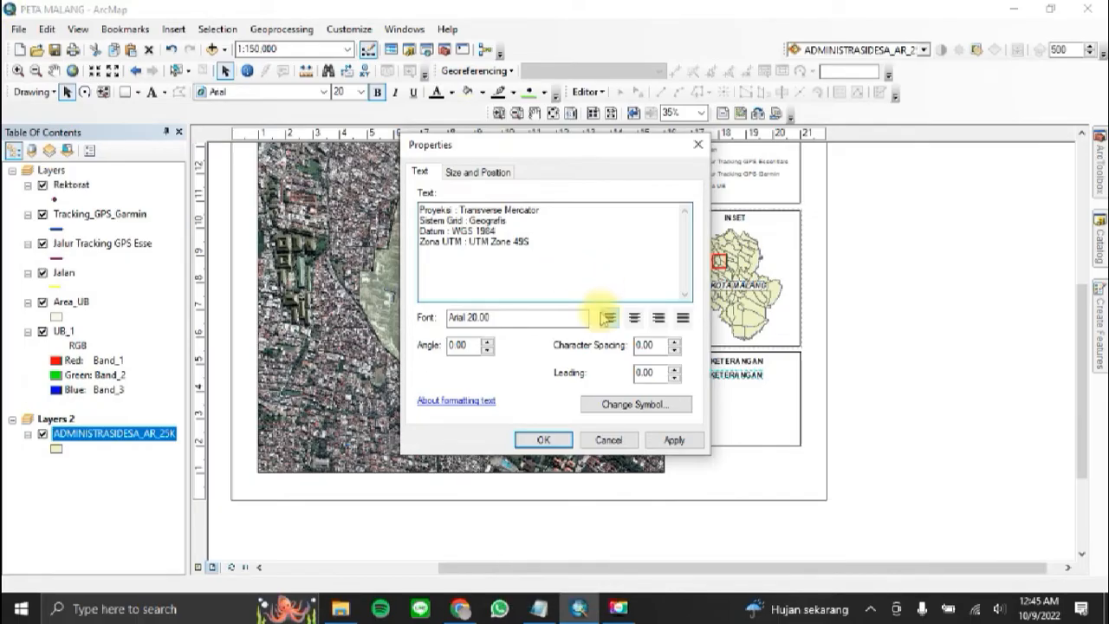
pyautogui.click(543, 439)
pyautogui.moveTo(763, 382)
pyautogui.mouseDown()
pyautogui.moveTo(762, 393)
pyautogui.moveTo(732, 395)
pyautogui.mouseUp()
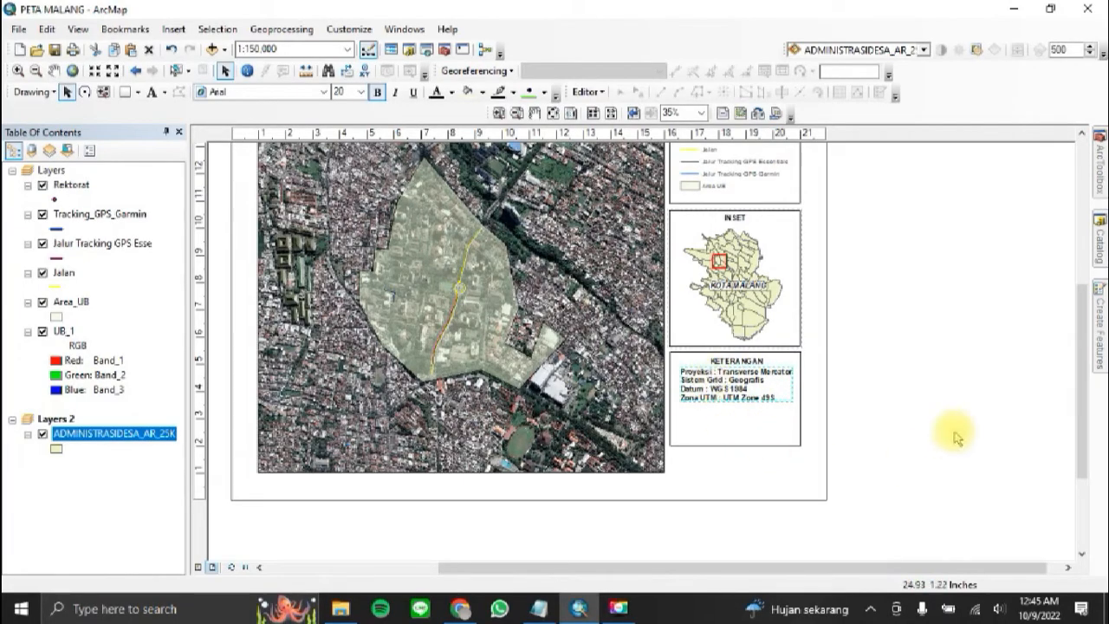
pyautogui.click(974, 405)
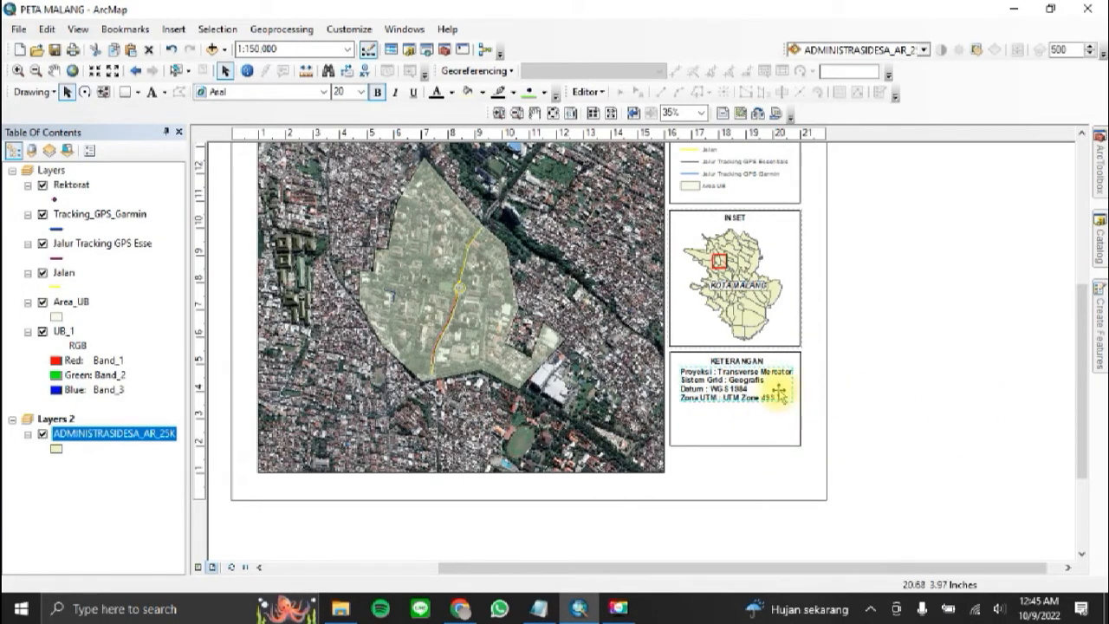
# Step: Remove bold from the projection details text, centre-align its lines, and centre the block beneath the KETERANGAN heading
pyautogui.doubleClick(723, 386)
pyautogui.click(609, 405)
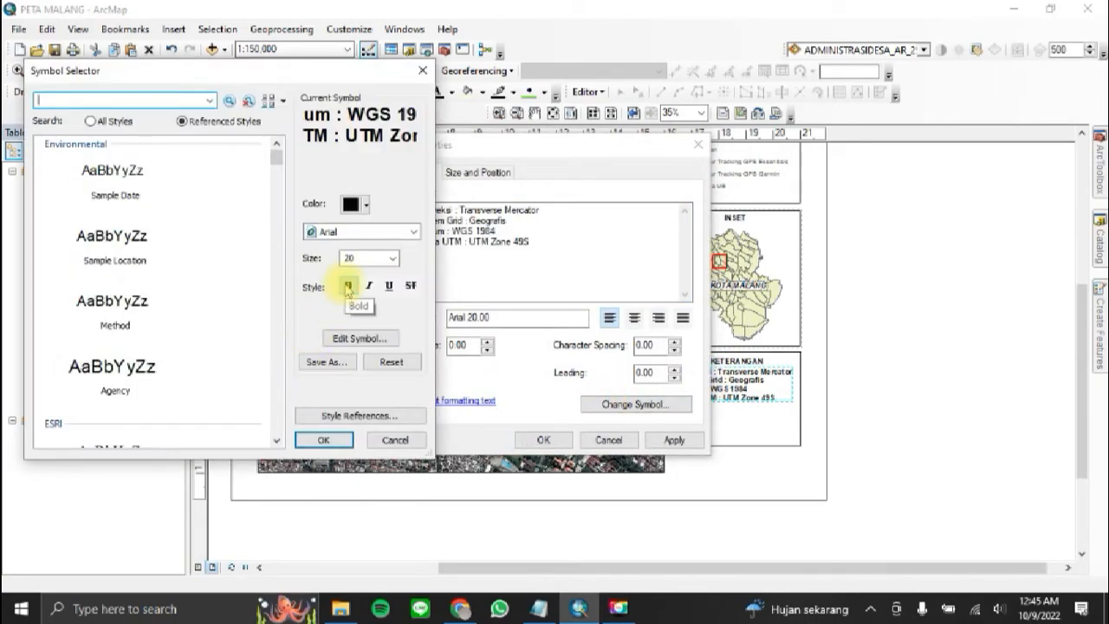
pyautogui.click(322, 439)
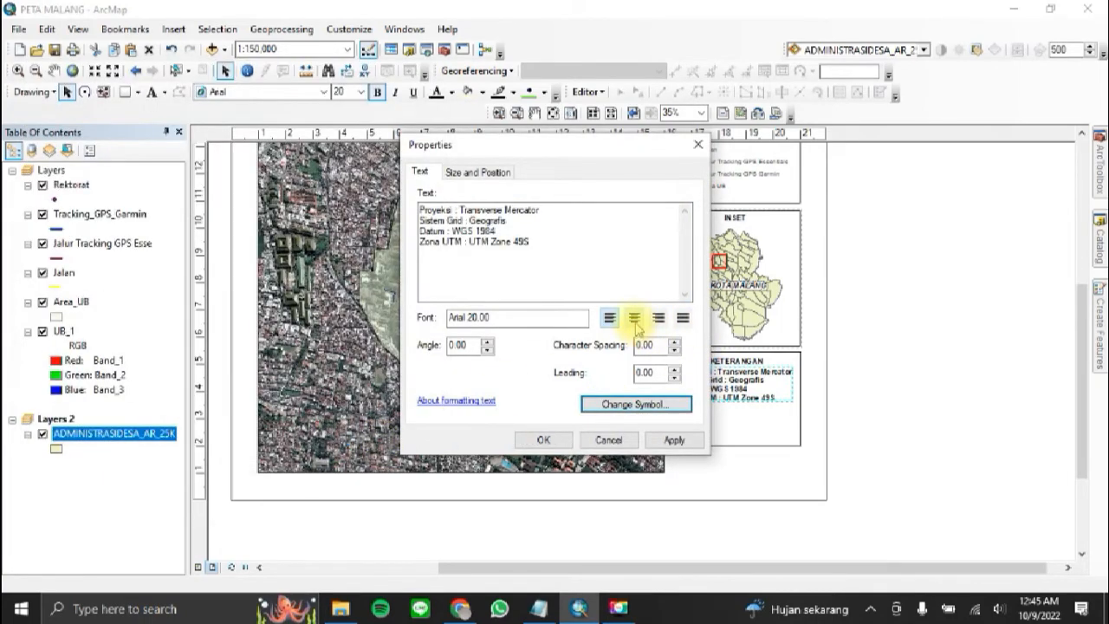
pyautogui.click(634, 318)
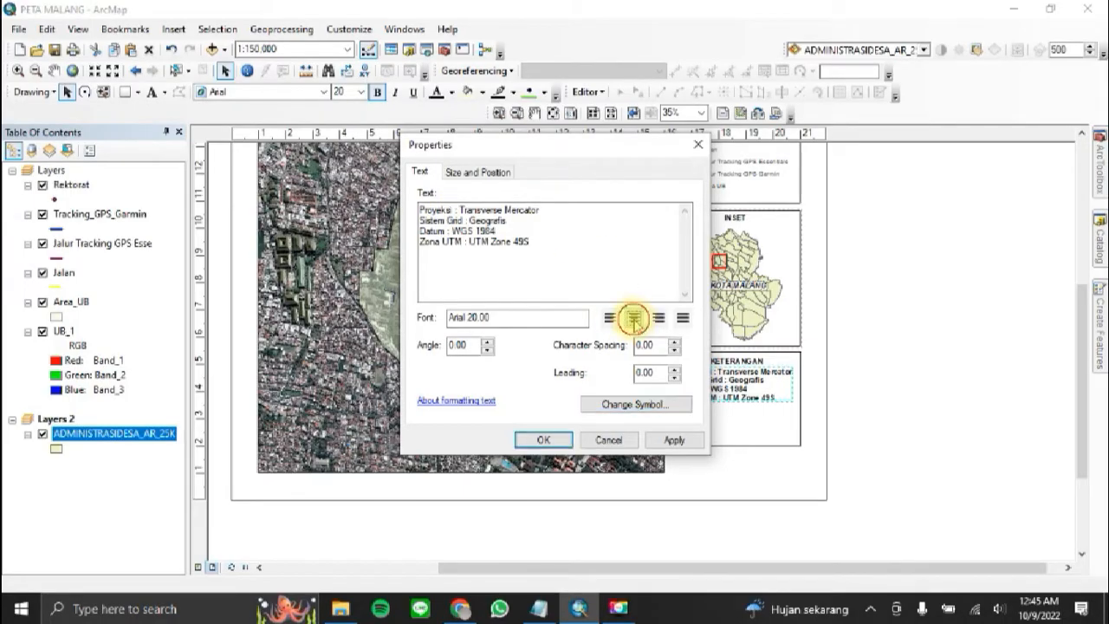
pyautogui.click(544, 440)
pyautogui.moveTo(704, 394); pyautogui.dragTo(751, 400)
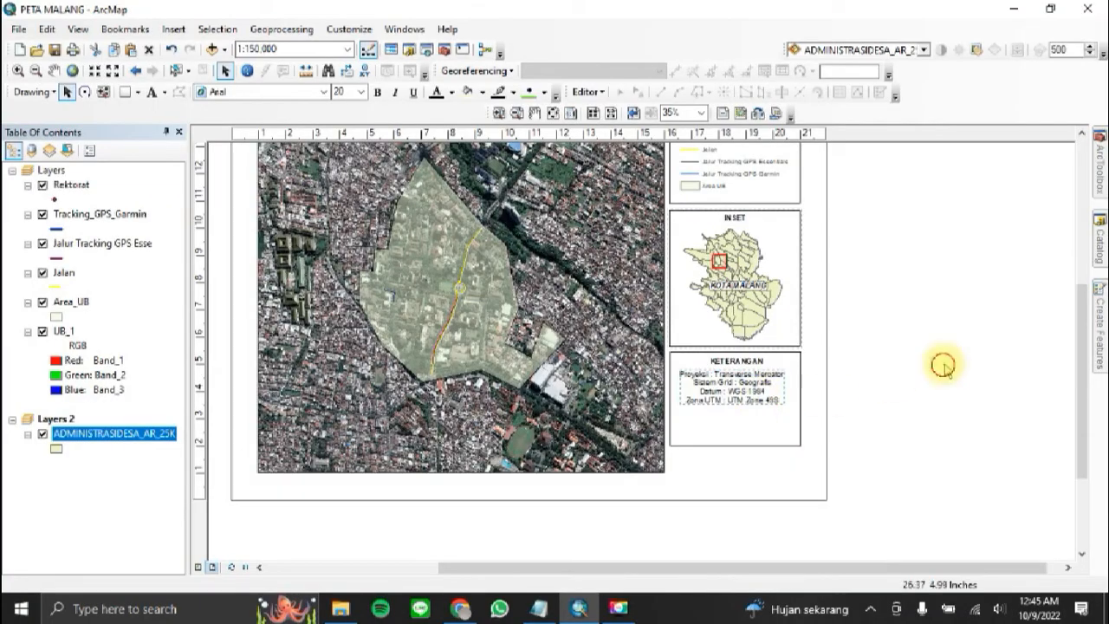
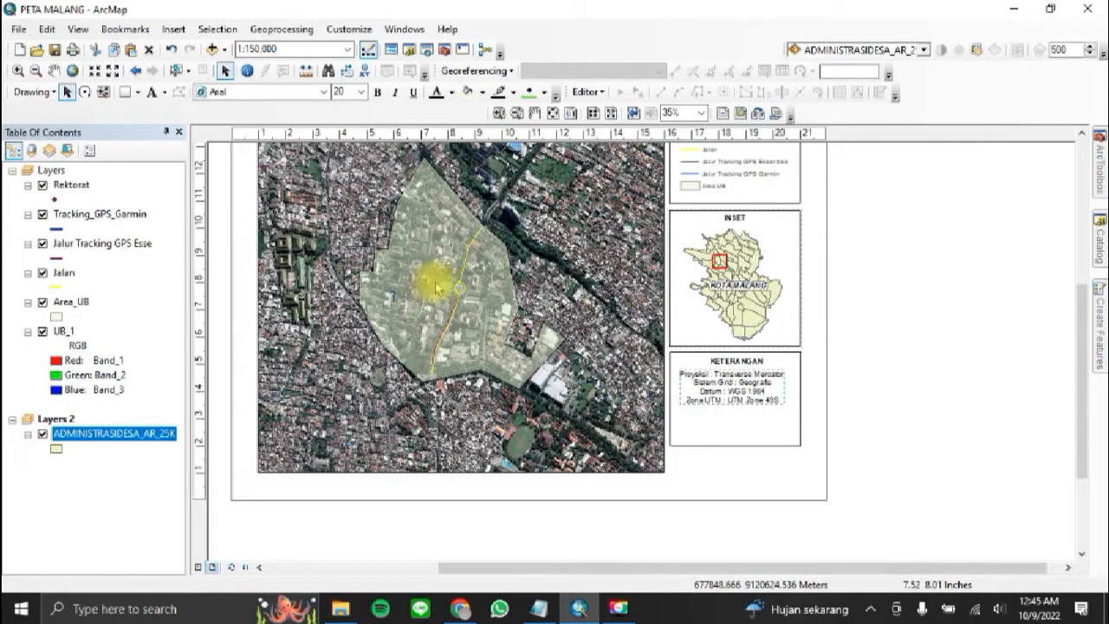
# Step: Switch to the Notepad notes and shorten the UB area value to 54.56 ha
pyautogui.click(894, 299)
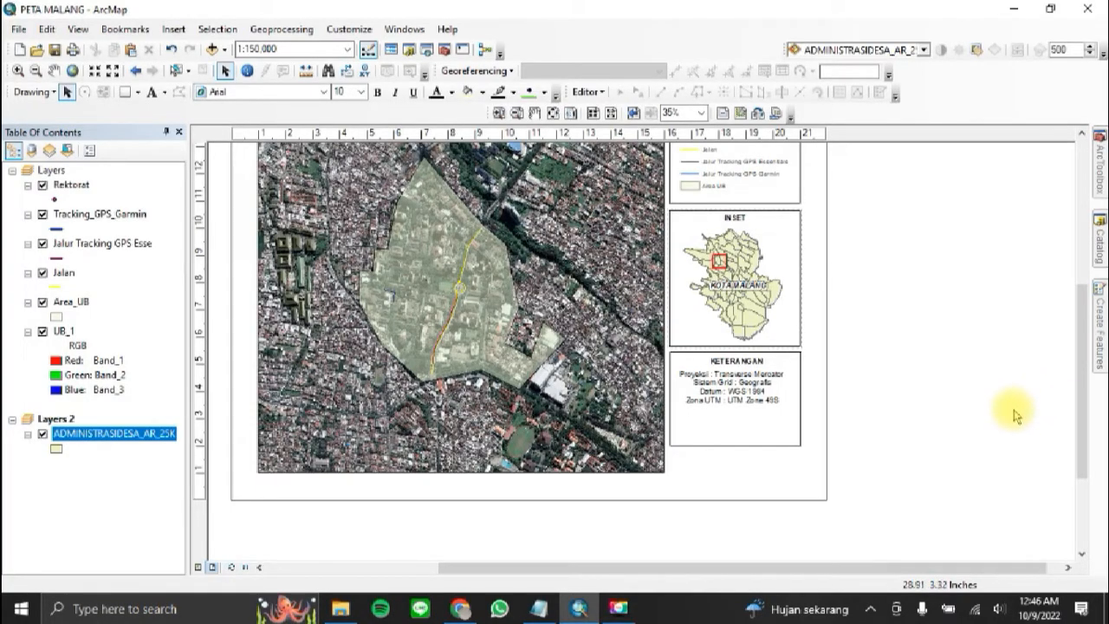
pyautogui.click(539, 608)
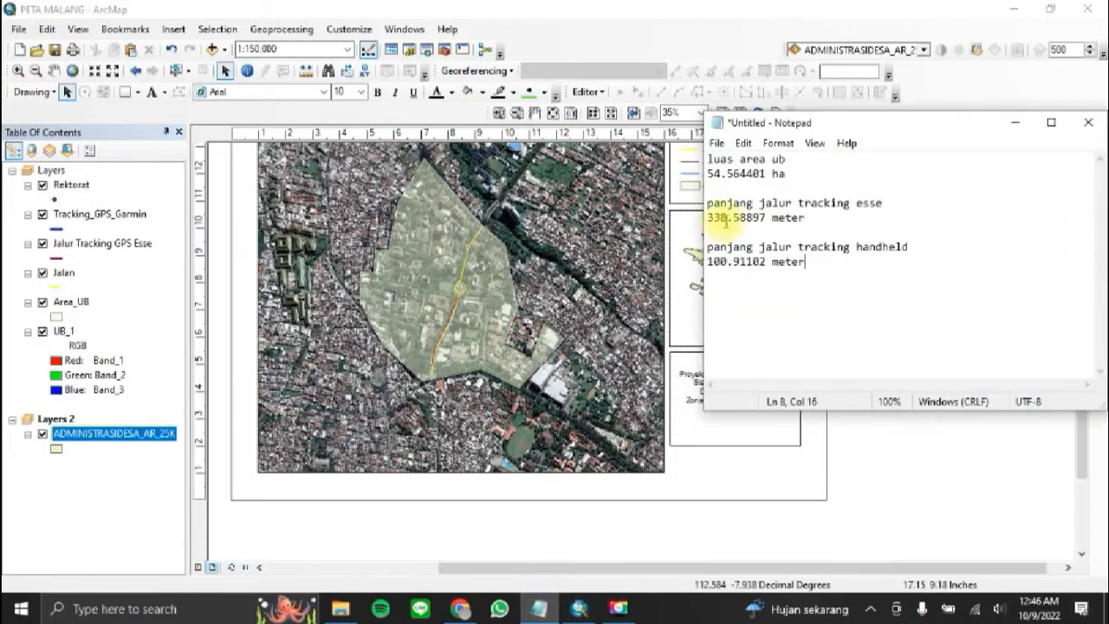
pyautogui.moveTo(716, 175); pyautogui.dragTo(756, 175)
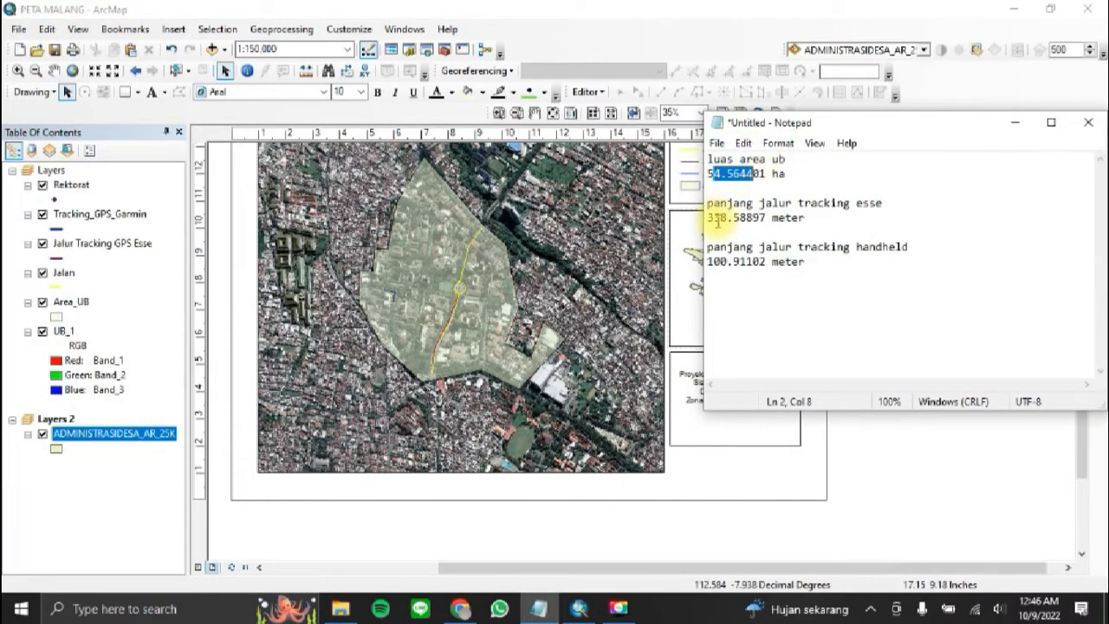
pyautogui.moveTo(717, 220); pyautogui.dragTo(759, 219)
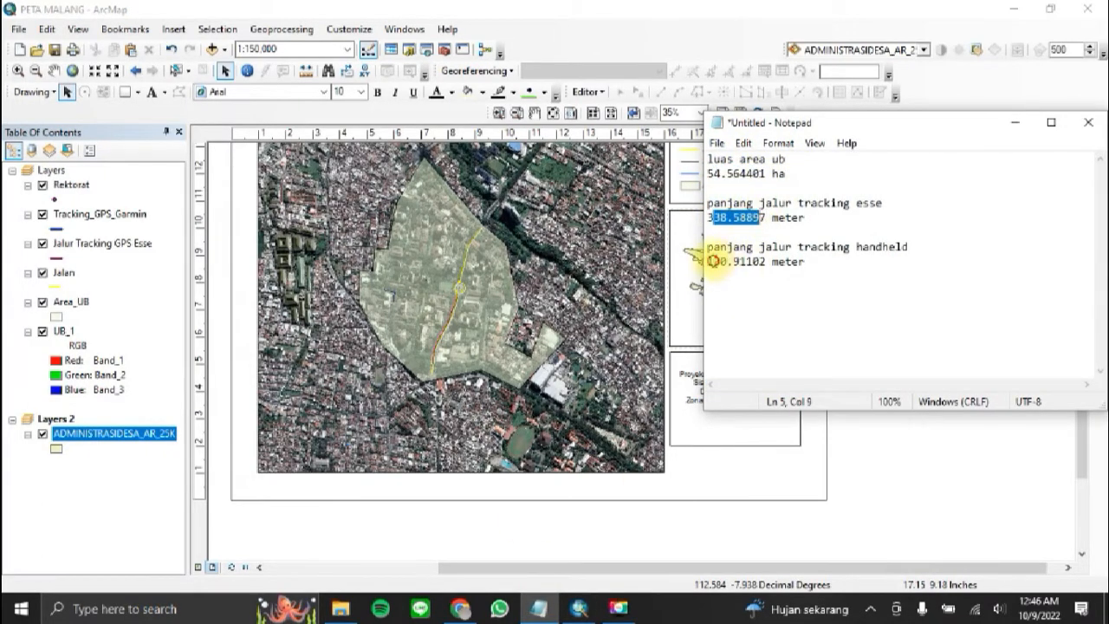
pyautogui.click(762, 260)
pyautogui.click(766, 174)
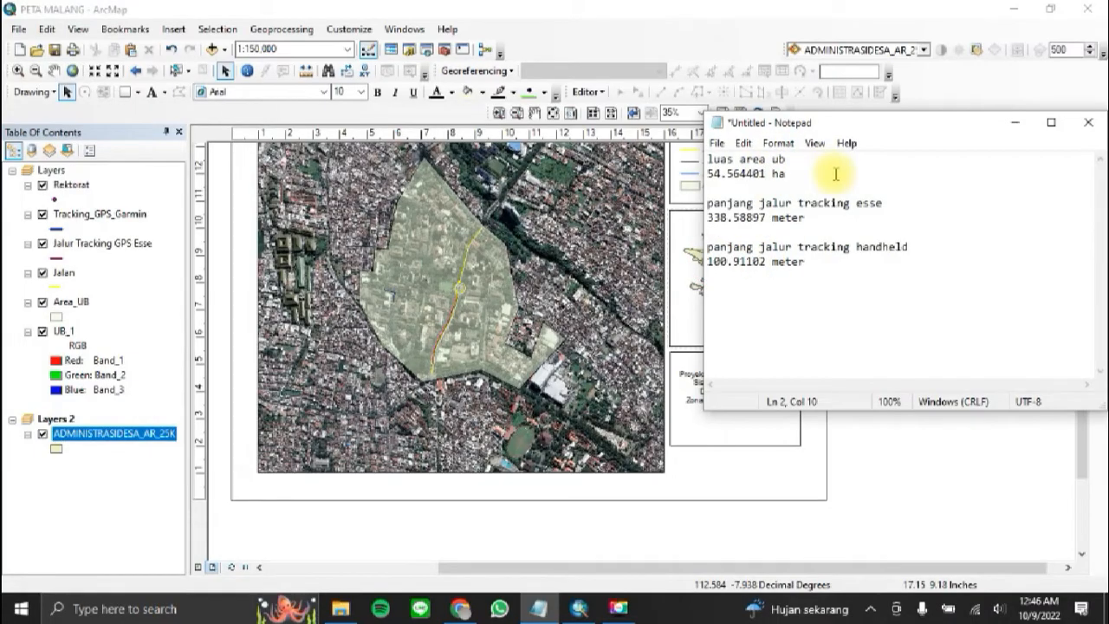
pyautogui.press('BackSpace')
pyautogui.press('BackSpace')
pyautogui.press('BackSpace')
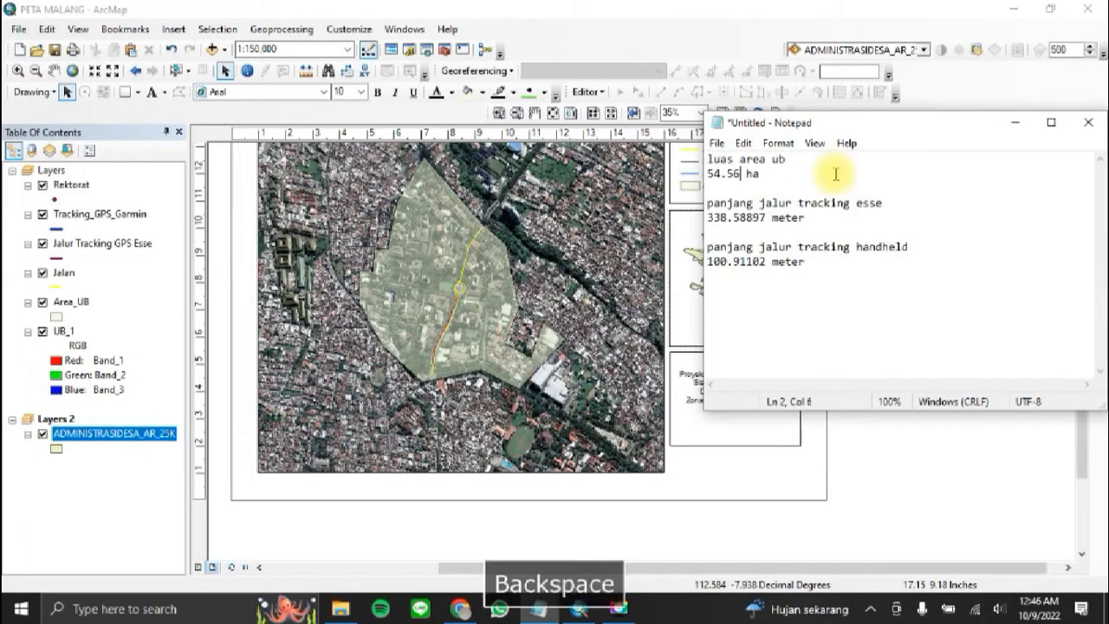
# Step: Shorten the Esse tracking path length in the notes to 338.58 meter
pyautogui.press('Down')
pyautogui.press('Down')
pyautogui.press('Down')
pyautogui.press('End')
pyautogui.press('Left')
pyautogui.press('Left')
pyautogui.press('Left')
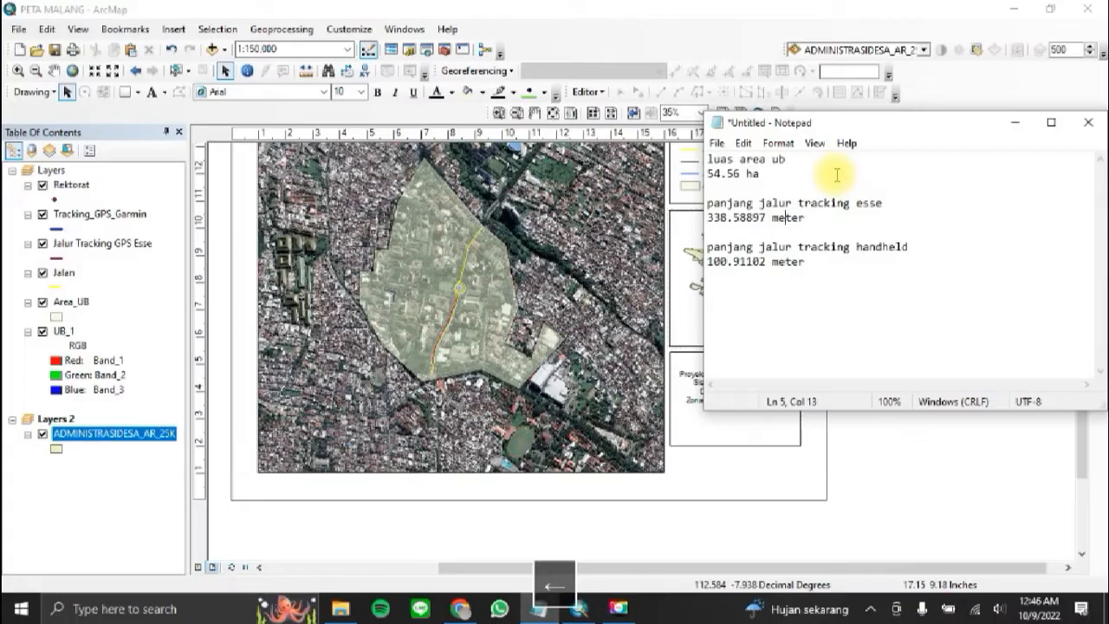
pyautogui.press('BackSpace')
pyautogui.press('BackSpace')
pyautogui.press('BackSpace')
# Step: Shorten the handheld tracking path length in the notes to 100.91 meter
pyautogui.press('Down')
pyautogui.press('Down')
pyautogui.press('Down')
pyautogui.press('Right')
pyautogui.press('Right')
pyautogui.press('Right')
pyautogui.press('Right')
pyautogui.press('Right')
pyautogui.press('BackSpace')
pyautogui.press('BackSpace')
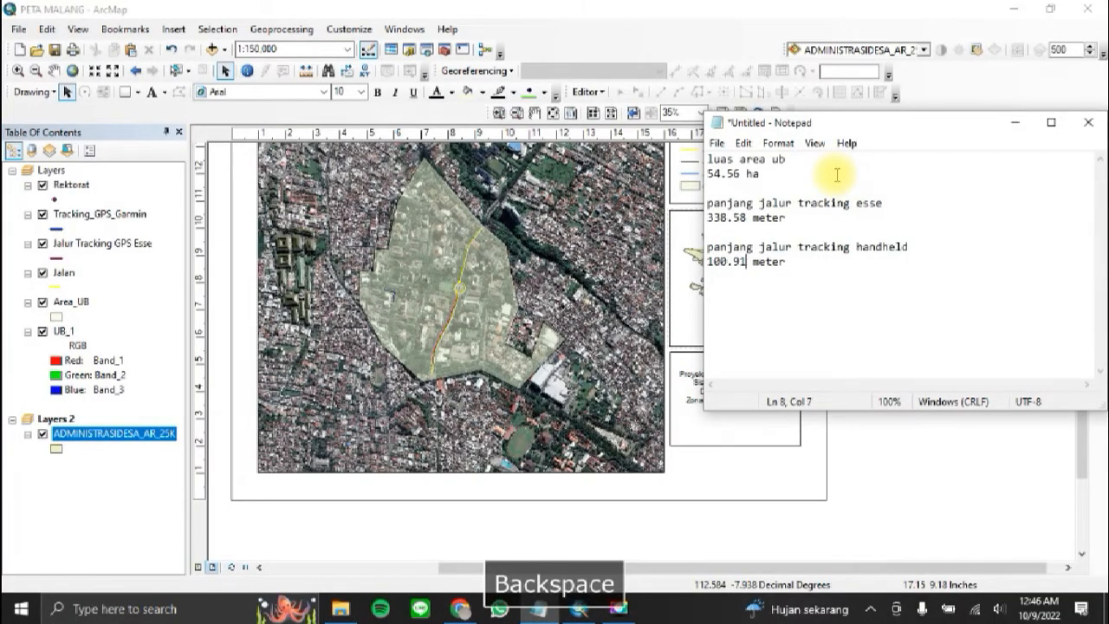
# Step: Back in ArcMap, add a blank line and "Luas Area : 54.56 ha" to the projection details text, copying the value from the notes
pyautogui.click(706, 9)
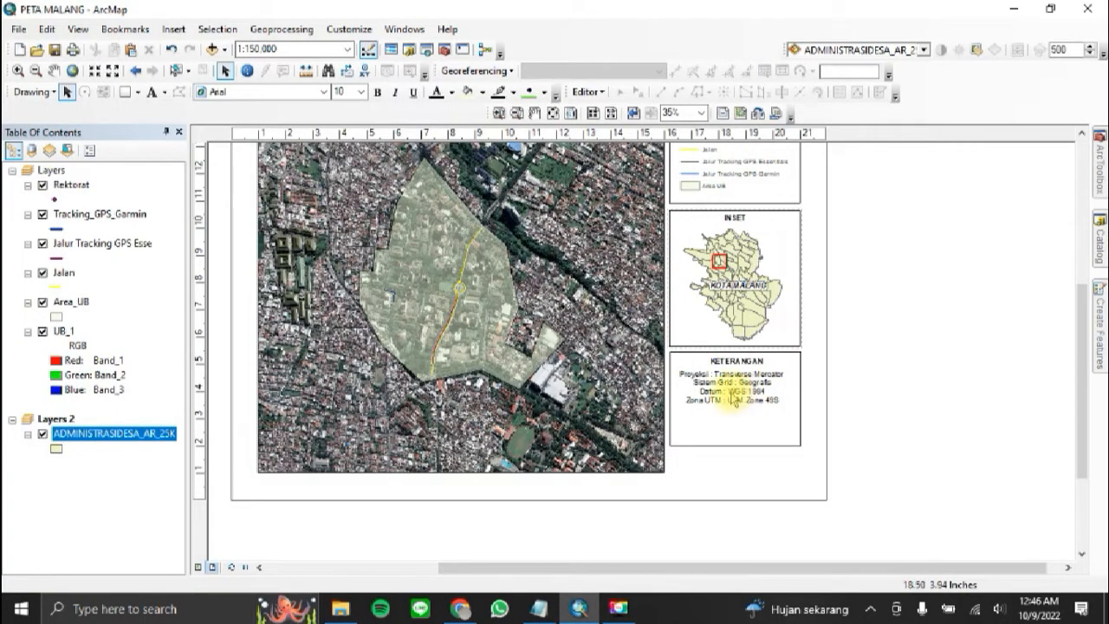
pyautogui.click(701, 389)
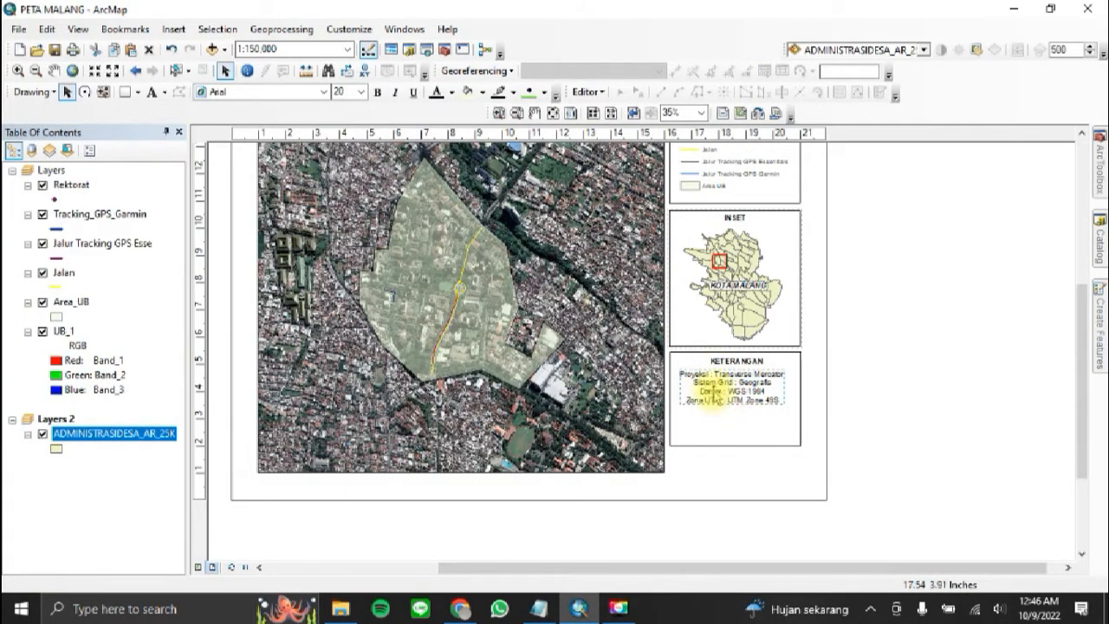
pyautogui.doubleClick(735, 397)
pyautogui.click(571, 244)
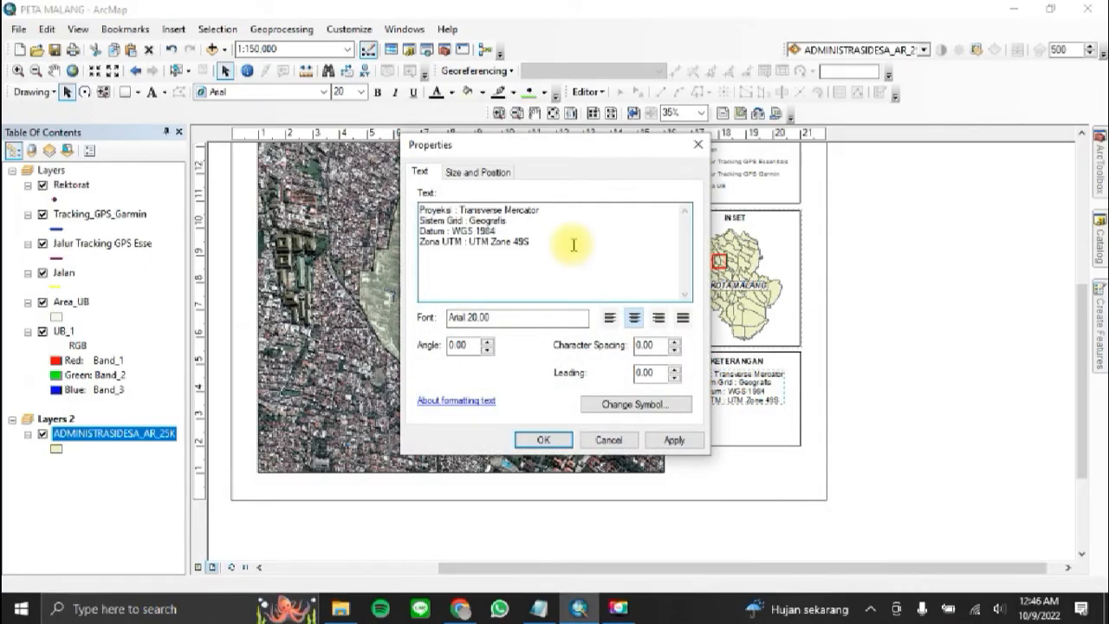
pyautogui.press('Return')
pyautogui.press('Return')
pyautogui.write('Luas A')
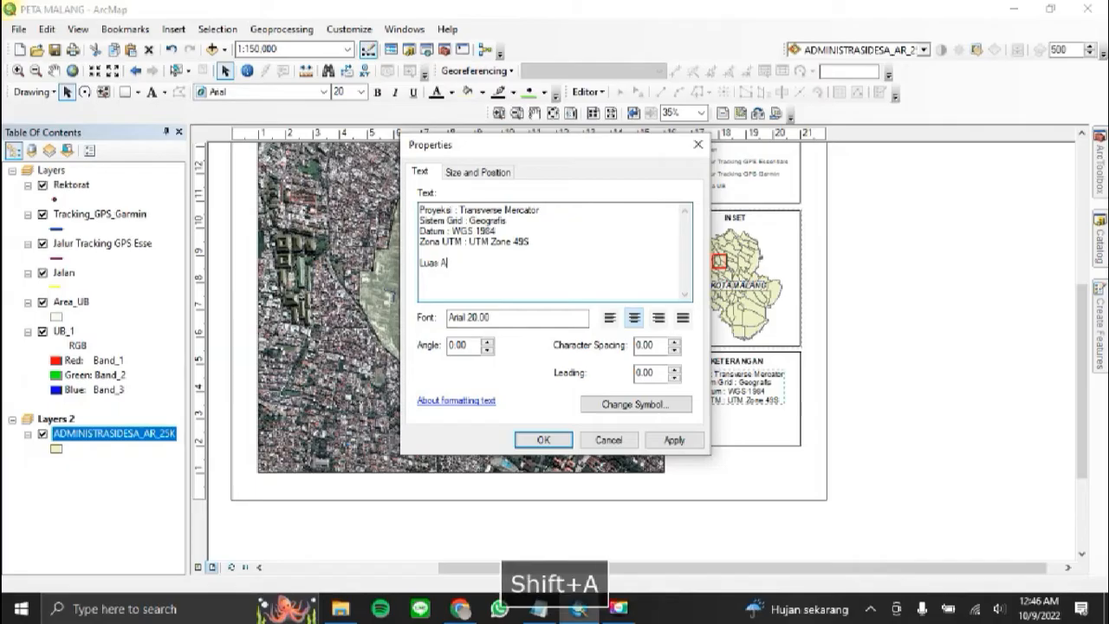
pyautogui.write('rea :')
pyautogui.click(546, 610)
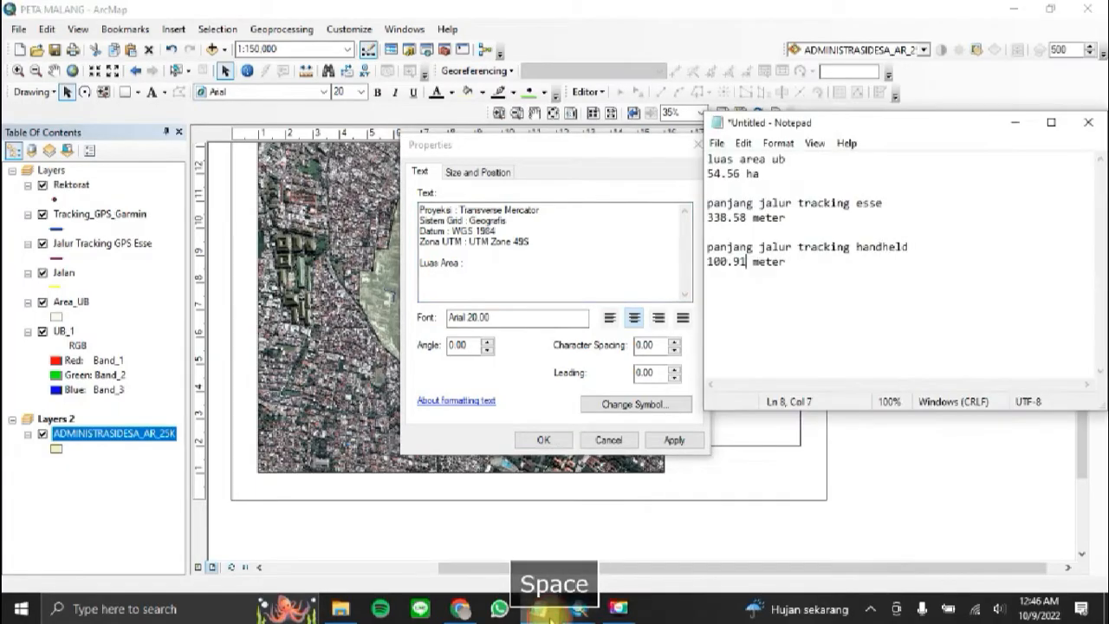
pyautogui.moveTo(763, 173); pyautogui.dragTo(706, 173)
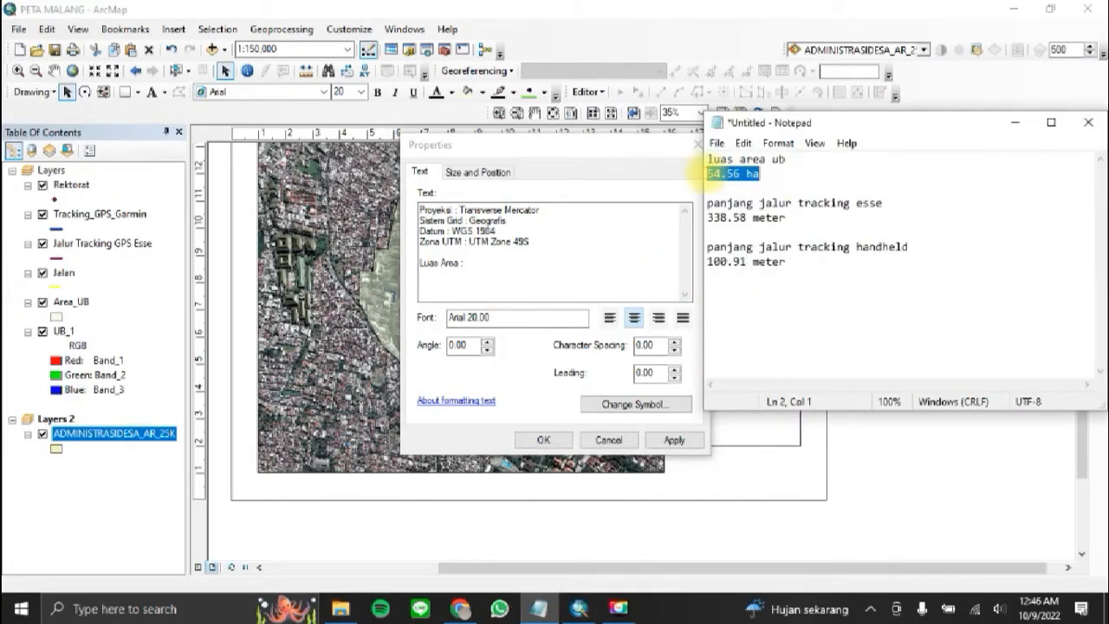
pyautogui.hotkey('ctrl', 'c')
pyautogui.click(558, 274)
pyautogui.hotkey('ctrl', 'v')
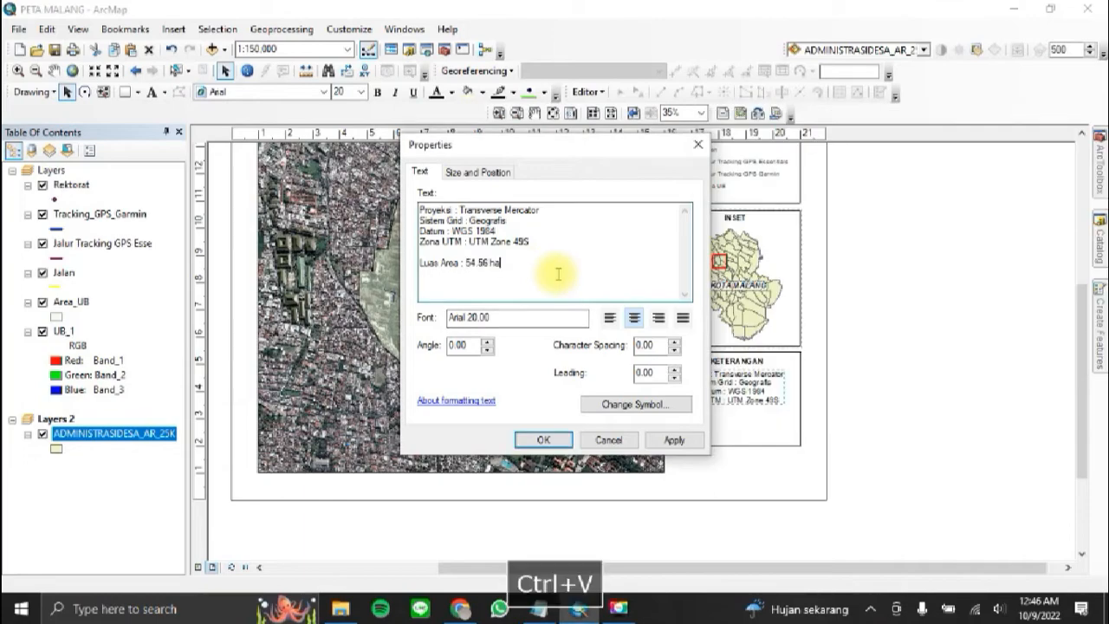
# Step: Add the line "Panjang Jalur Tracking GPS Garmin : 100.91 meter" below the area line, copying the handheld length from the notes
pyautogui.press('Return')
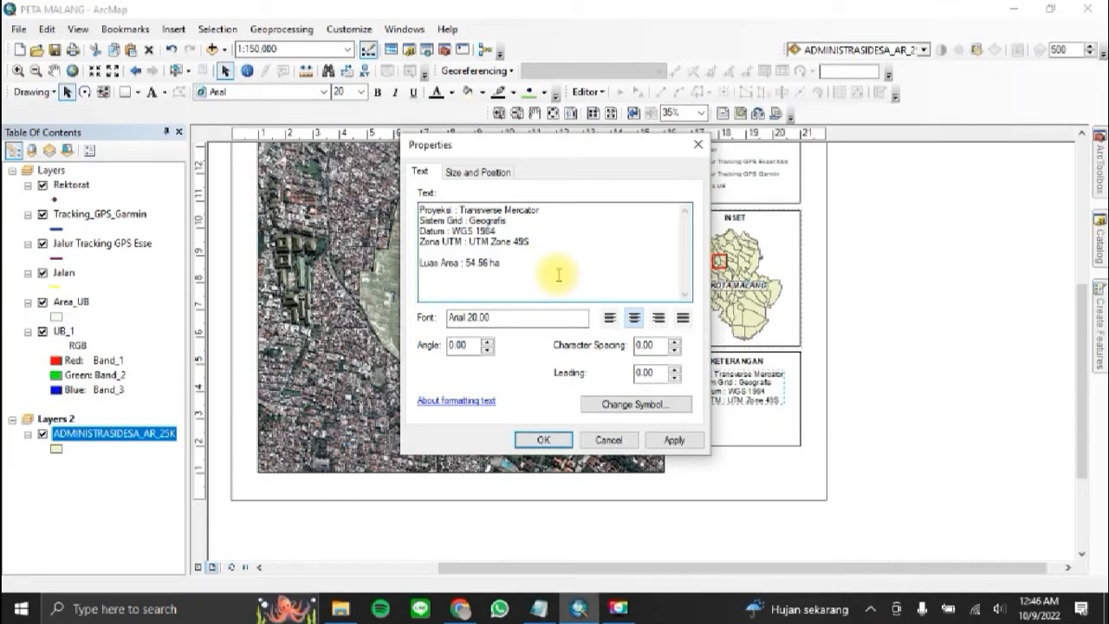
pyautogui.write('Panjang Jalur Tra')
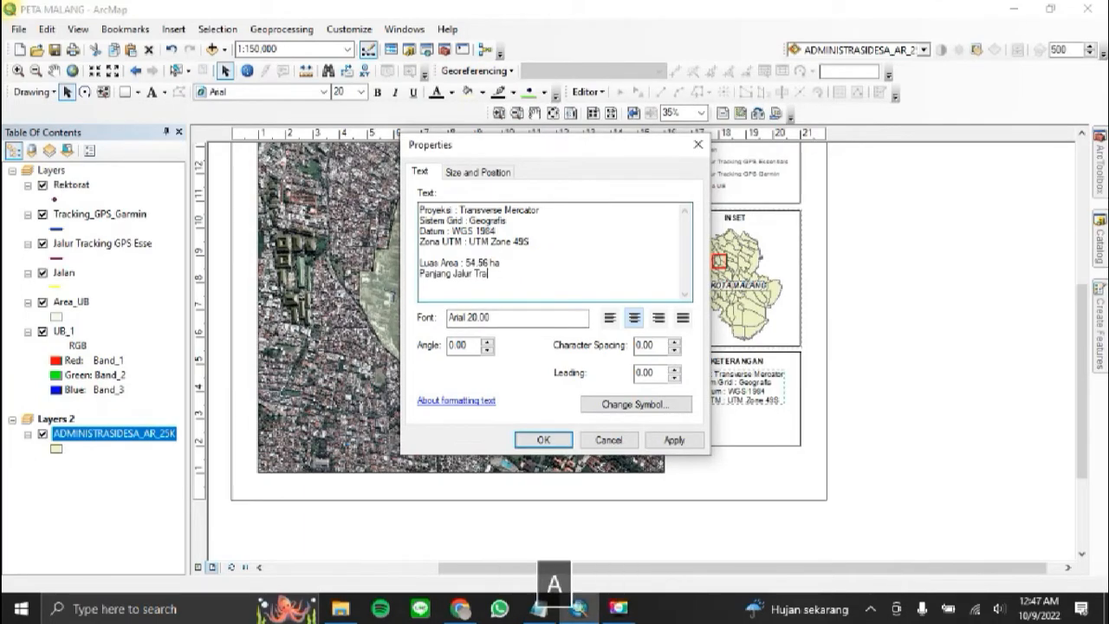
pyautogui.write('cking GPS')
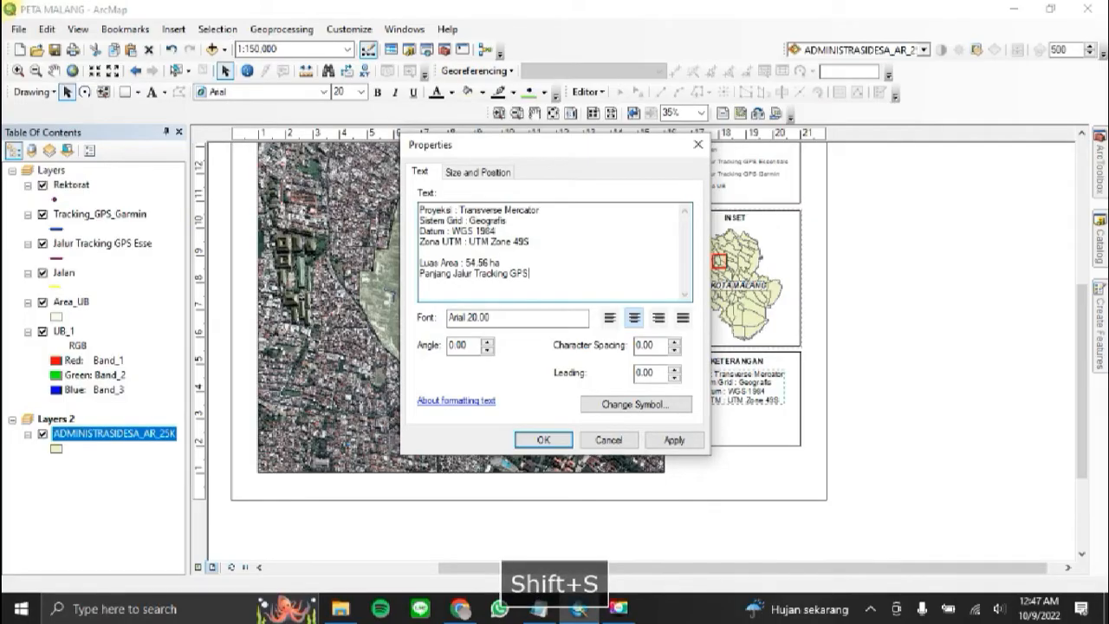
pyautogui.write(' H')
pyautogui.press('BackSpace')
pyautogui.write('Garmin ')
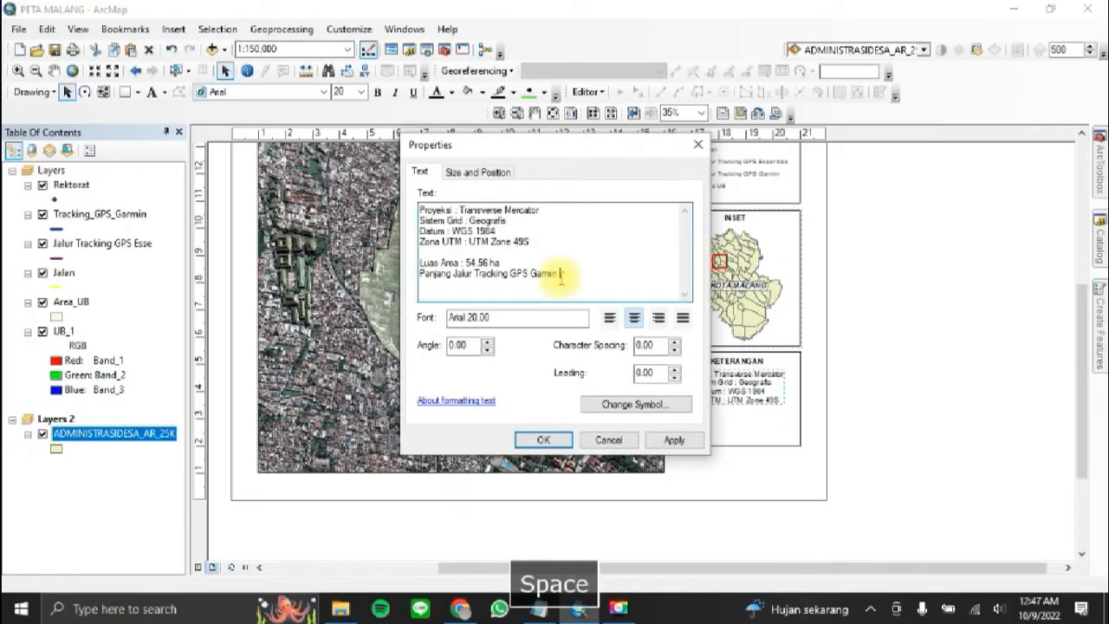
pyautogui.write(':')
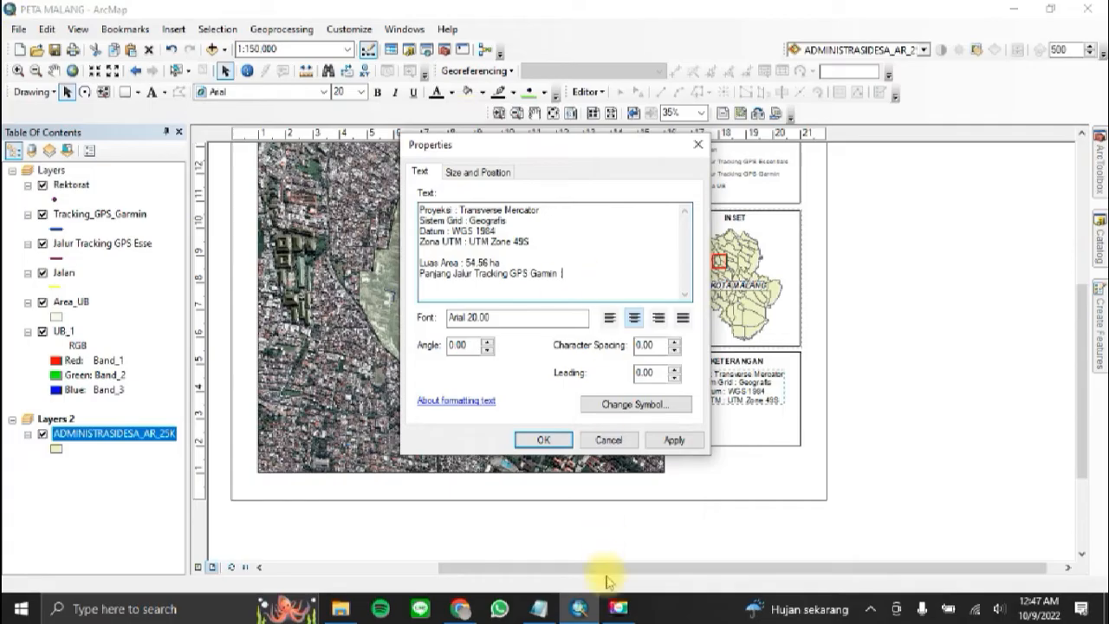
pyautogui.click(539, 607)
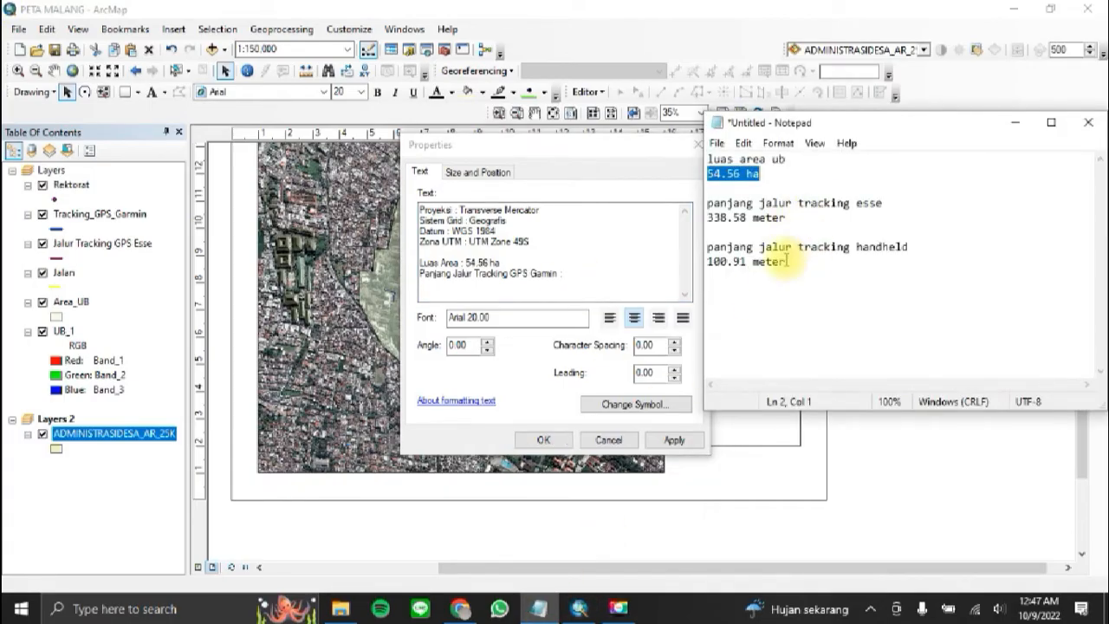
pyautogui.click(875, 247)
pyautogui.moveTo(798, 264); pyautogui.dragTo(715, 262)
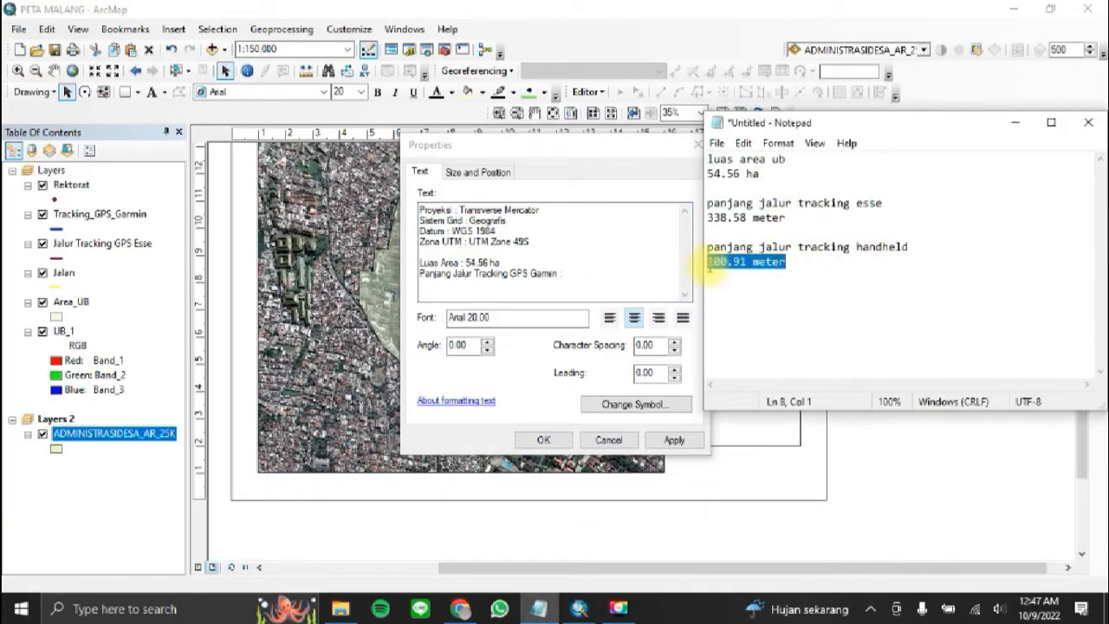
pyautogui.hotkey('ctrl', 'c')
pyautogui.click(624, 272)
pyautogui.hotkey('ctrl', 'v')
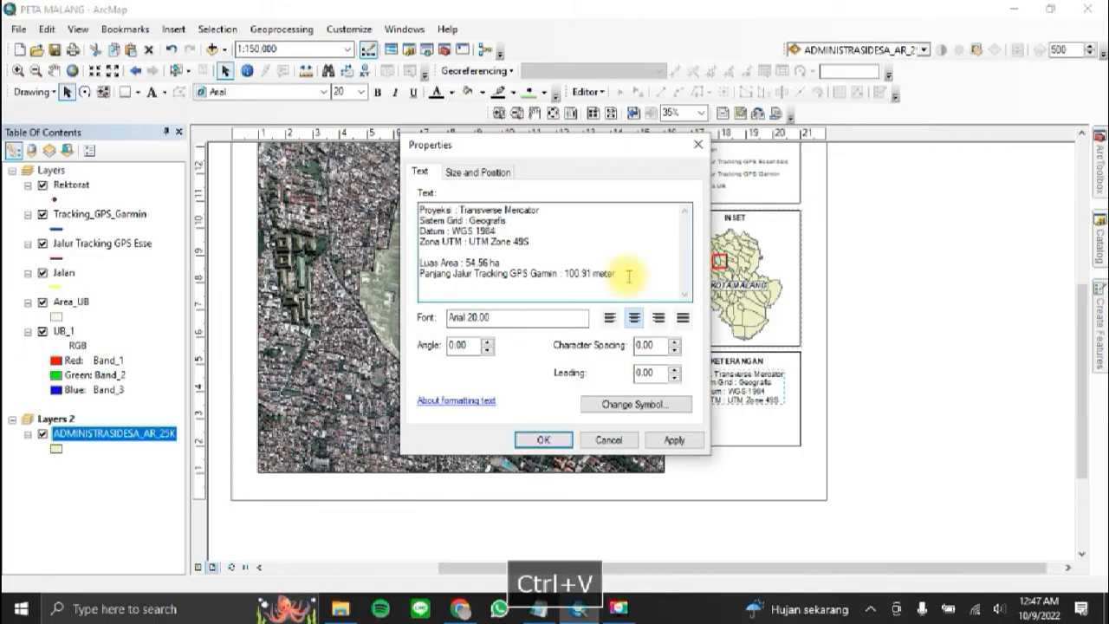
# Step: Add the line "Panjang Jalur Tracking GPS Essentials : 338.58 meter" to the text, copying the Esse length from the notes
pyautogui.press('Return')
pyautogui.write('Panjang')
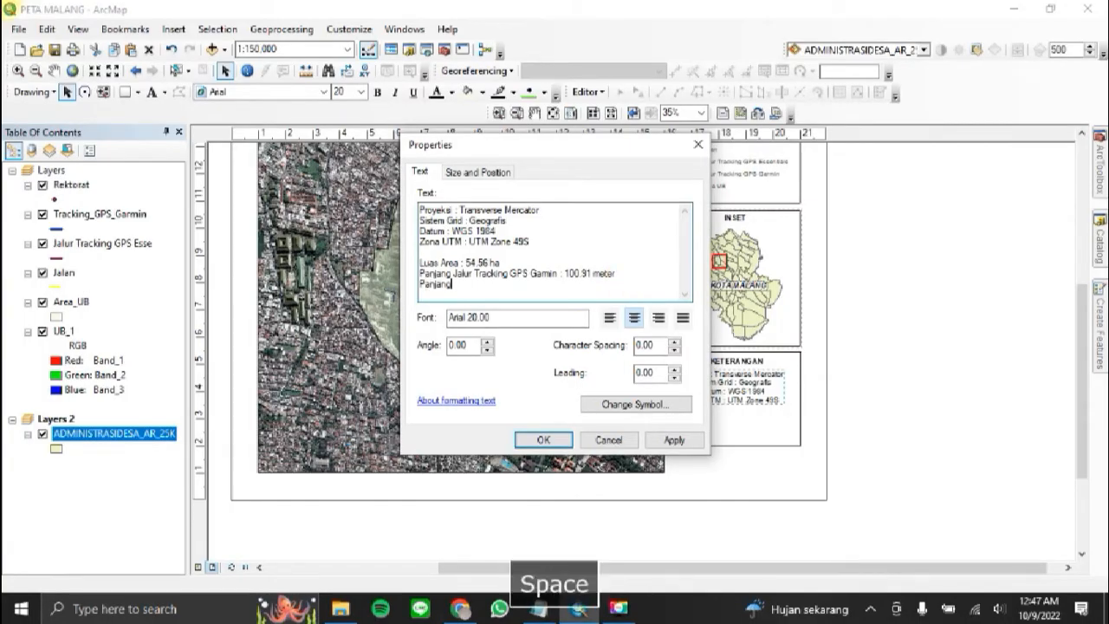
pyautogui.write(' Jalur Tracking GPS')
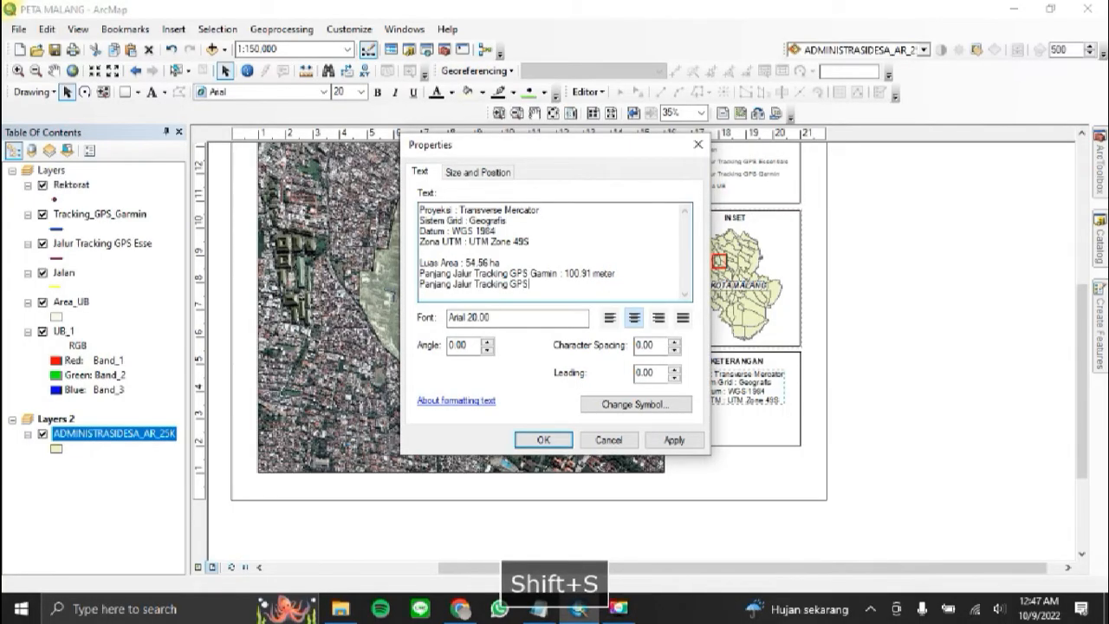
pyautogui.write(' Essentials :')
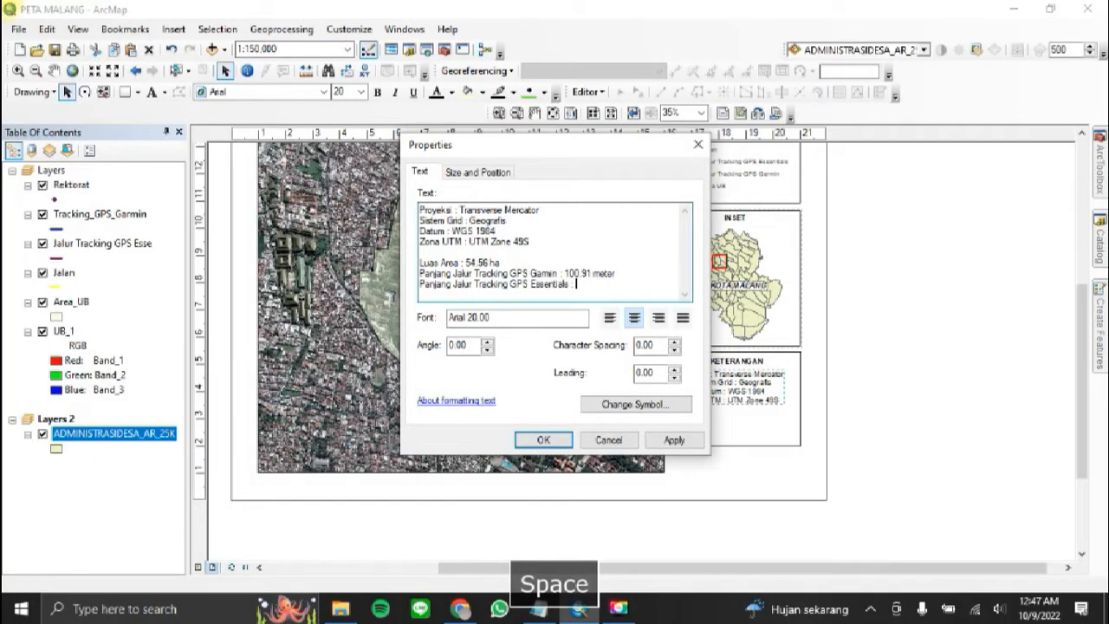
pyautogui.hotkey('alt', 'Tab')
pyautogui.moveTo(797, 218); pyautogui.dragTo(698, 218)
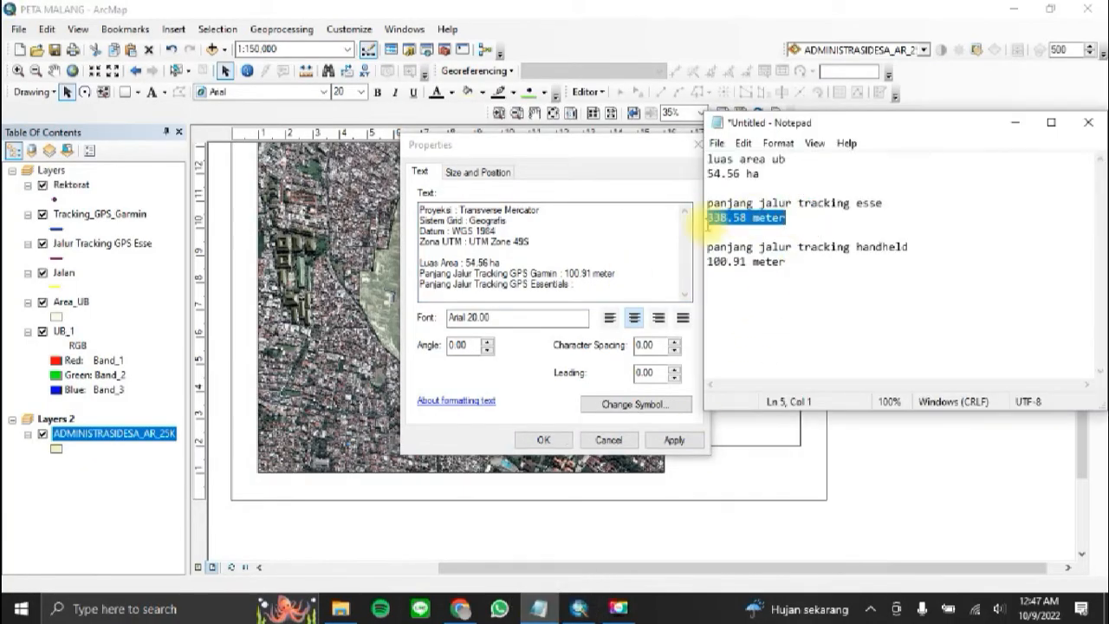
pyautogui.hotkey('ctrl', 'c')
pyautogui.click(625, 283)
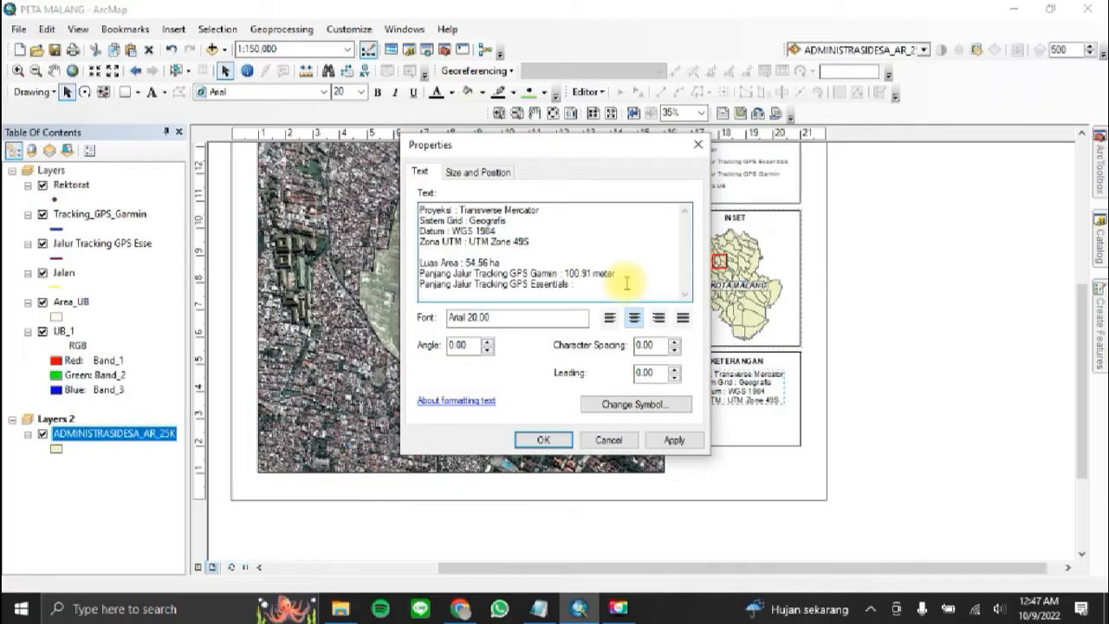
pyautogui.hotkey('ctrl', 'v')
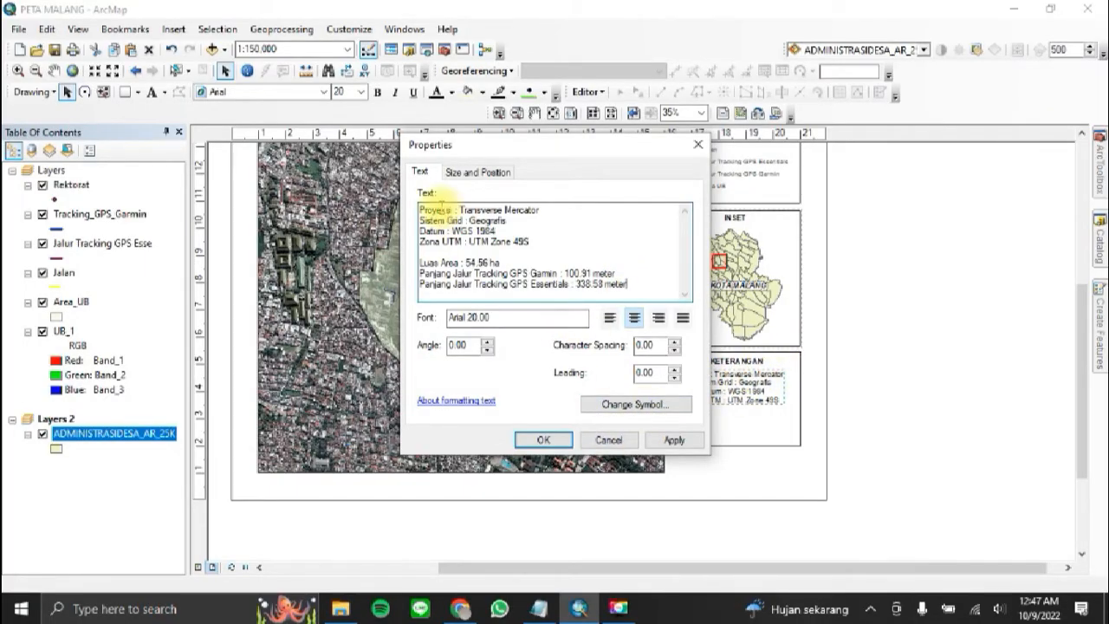
# Step: Set the KETERANGAN details text to font size 14 and apply it to the layout
pyautogui.click(656, 413)
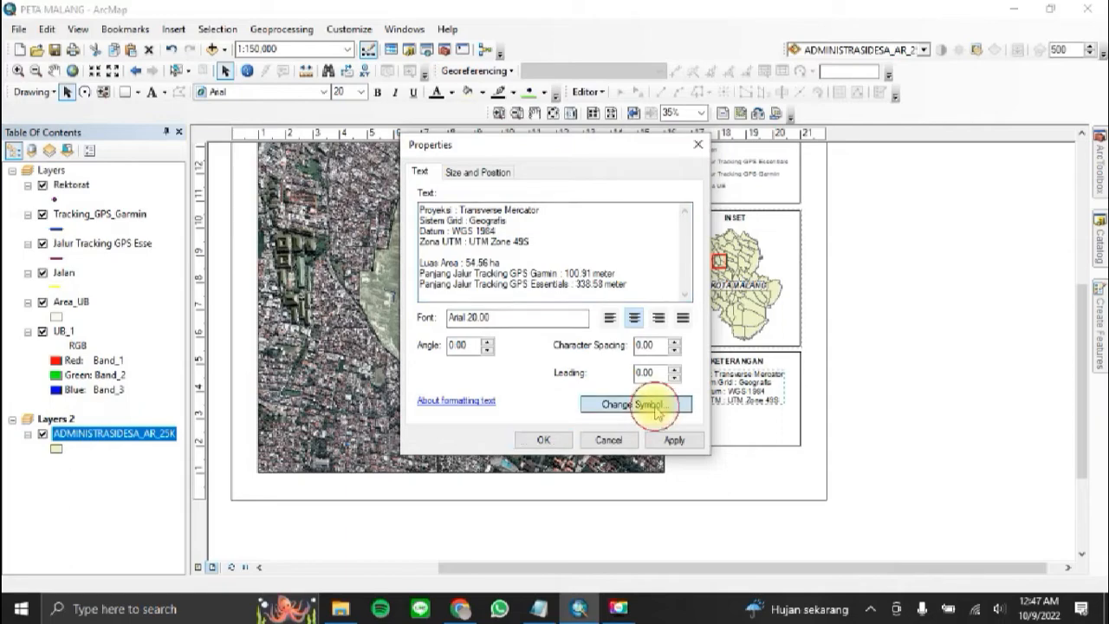
pyautogui.click(392, 260)
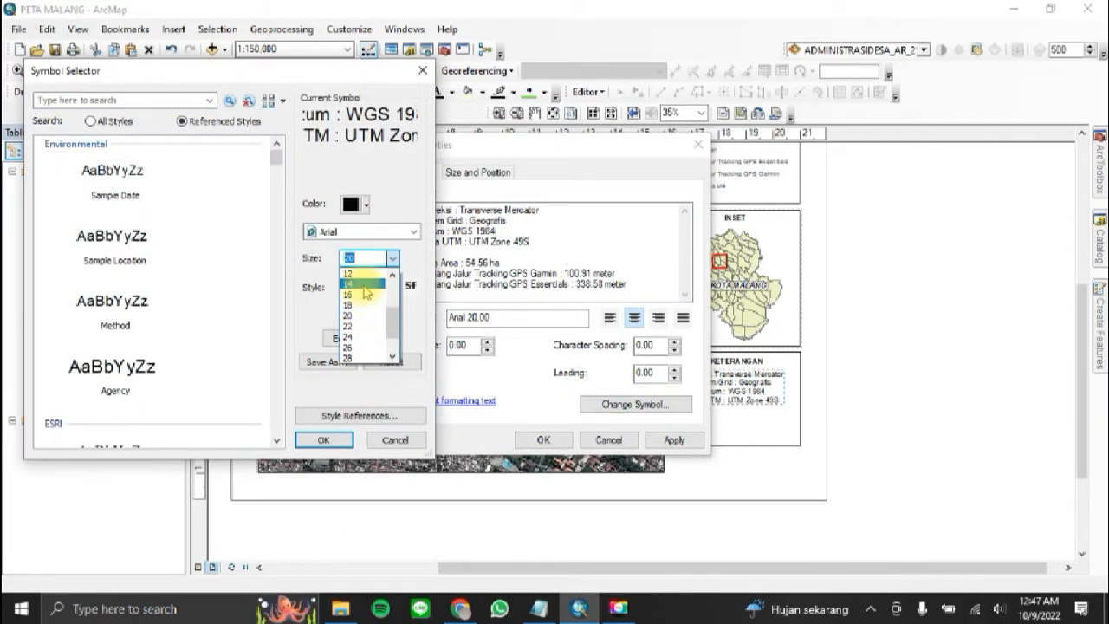
pyautogui.click(361, 296)
pyautogui.click(327, 440)
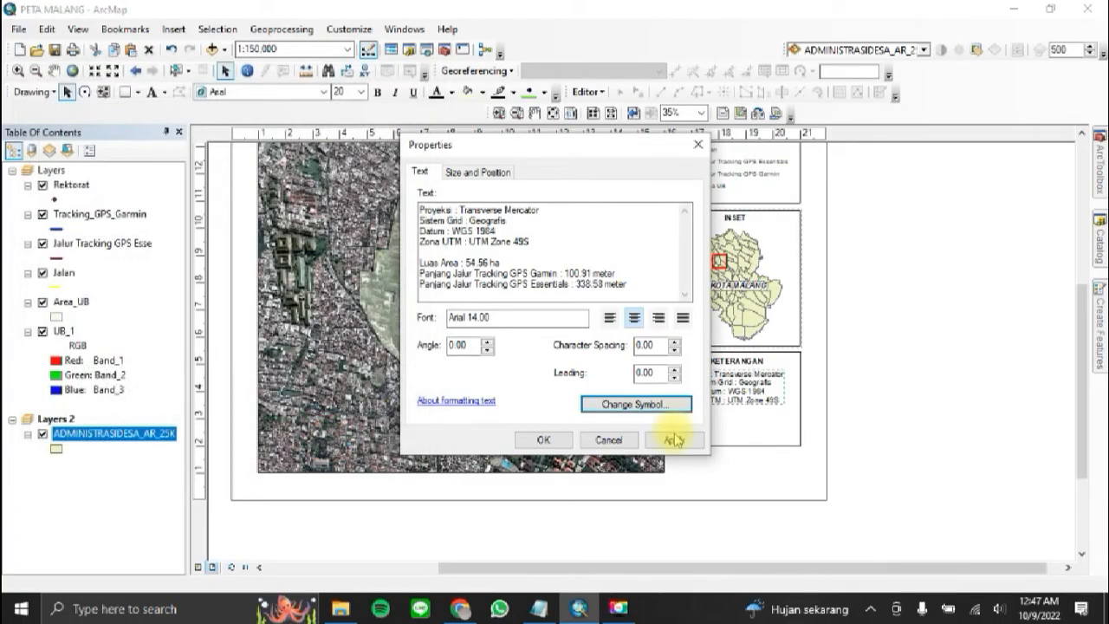
pyautogui.click(674, 440)
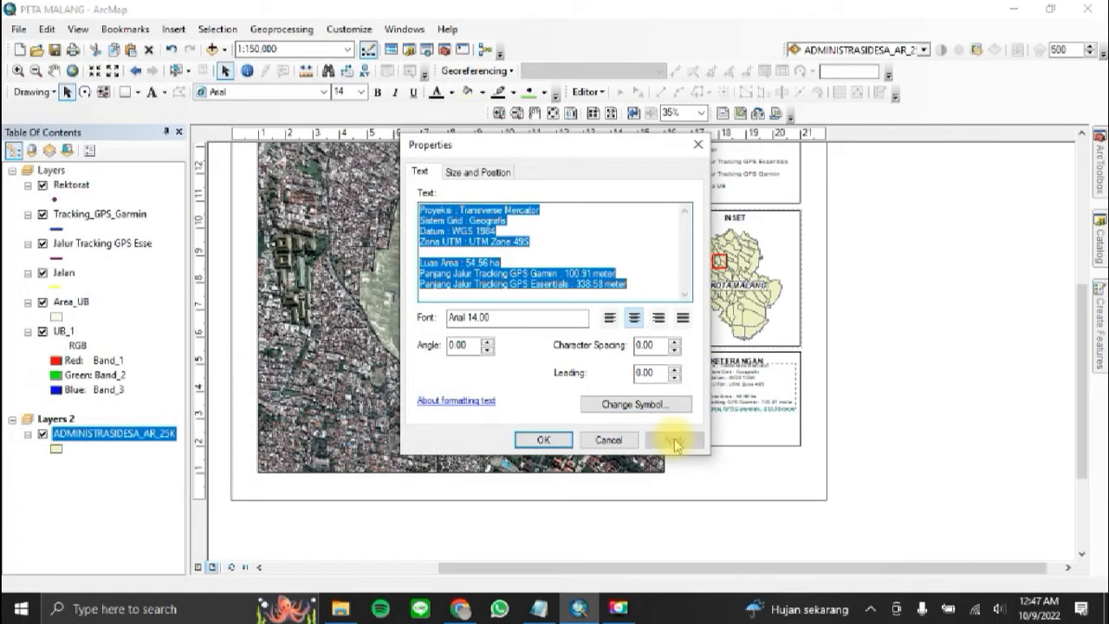
# Step: Set the KETERANGAN details text to font size 16 and apply it to the layout
pyautogui.moveTo(649, 156); pyautogui.dragTo(587, 168)
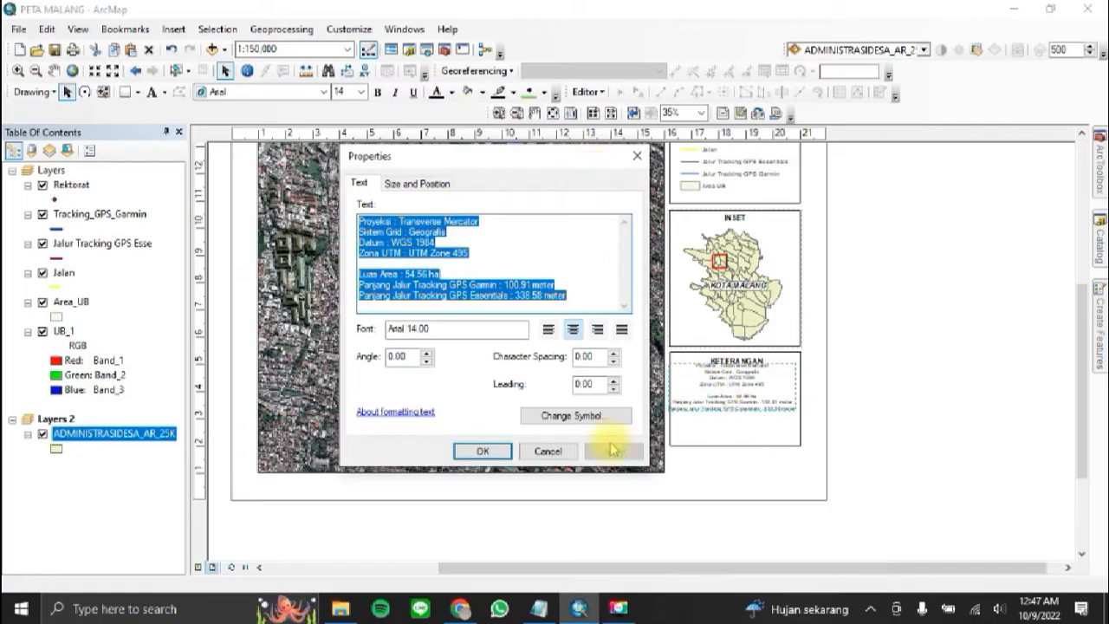
pyautogui.click(592, 422)
pyautogui.click(392, 257)
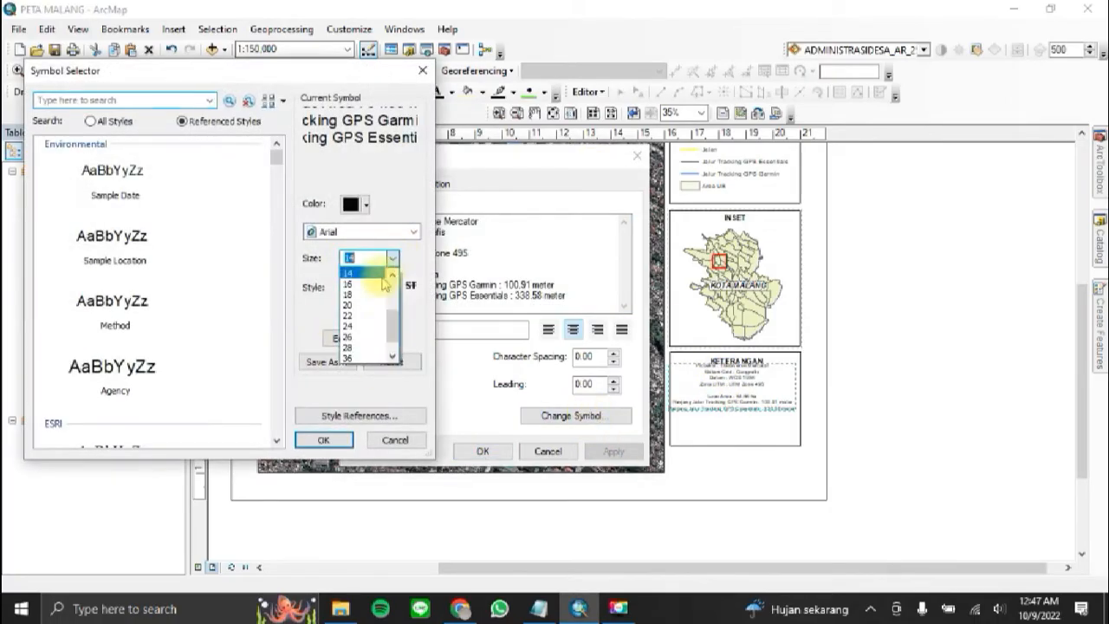
pyautogui.click(375, 285)
pyautogui.click(323, 439)
pyautogui.click(612, 450)
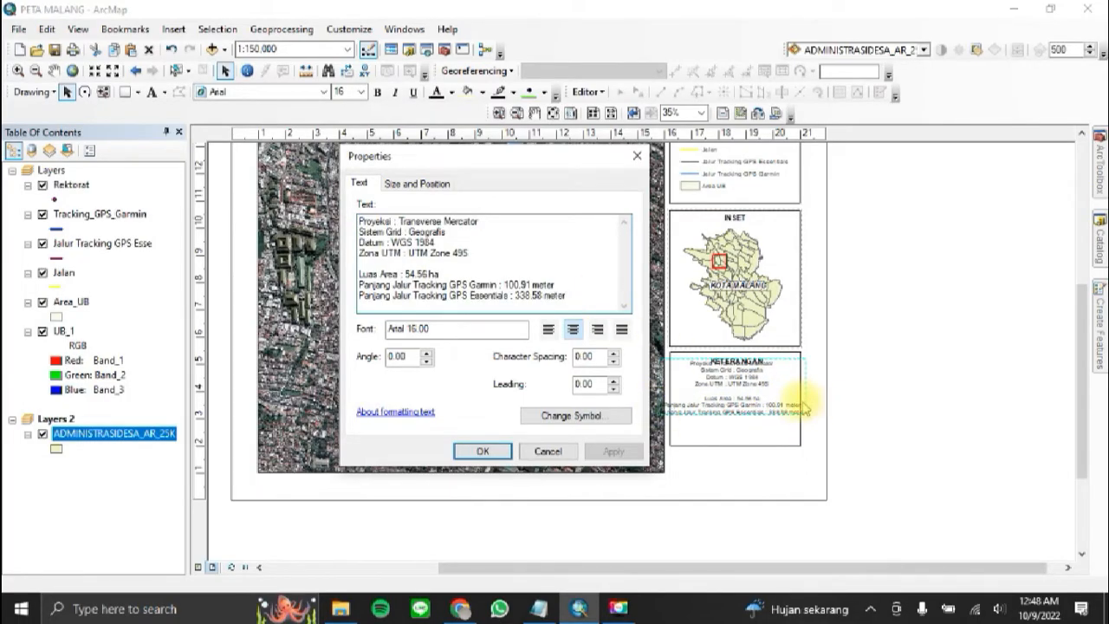
# Step: Put "Panjang Jalur Tracking" on its own line, followed by only "GPS Garmin : 100.91 meter" and "GPS Essentials : 338.58 meter", and apply the text
pyautogui.press('Up')
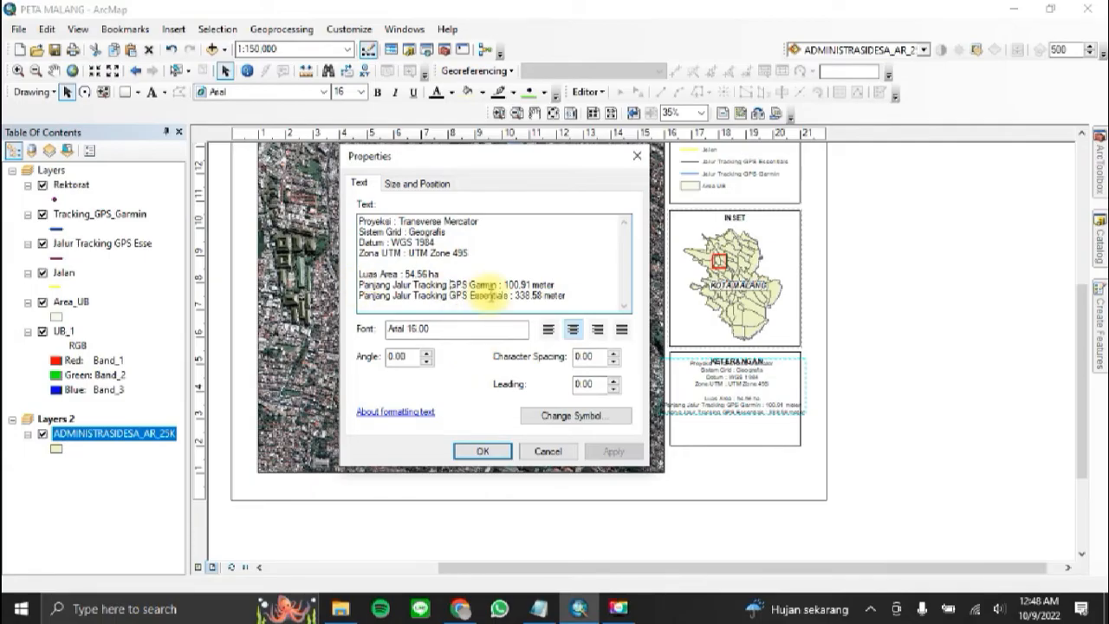
pyautogui.press('Return')
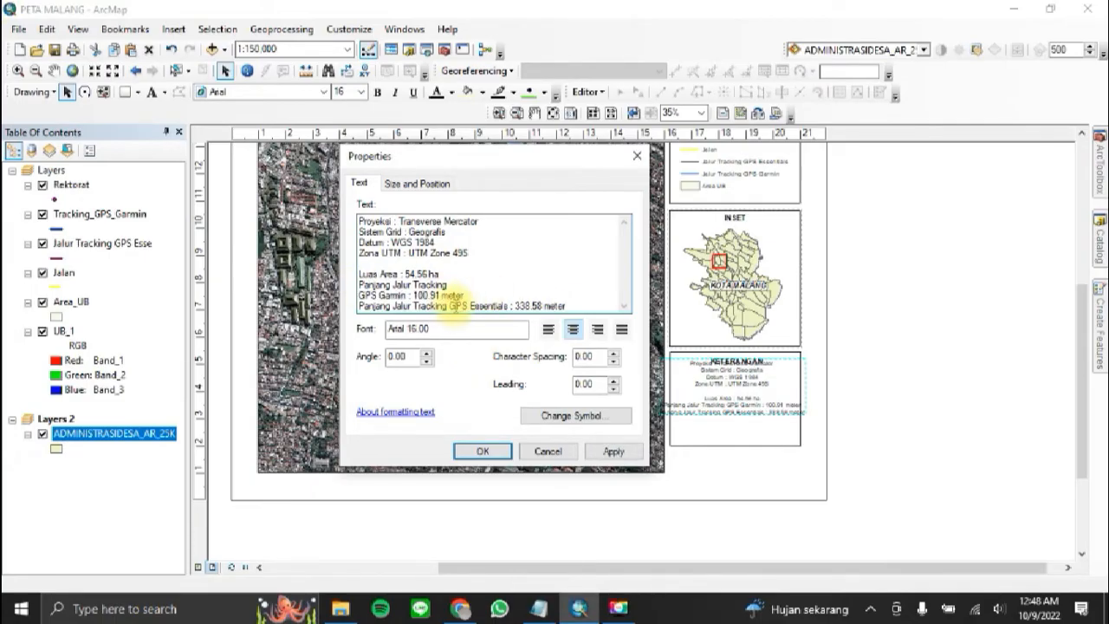
pyautogui.hotkey('shift', 'Home')
pyautogui.press('BackSpace')
pyautogui.click(611, 454)
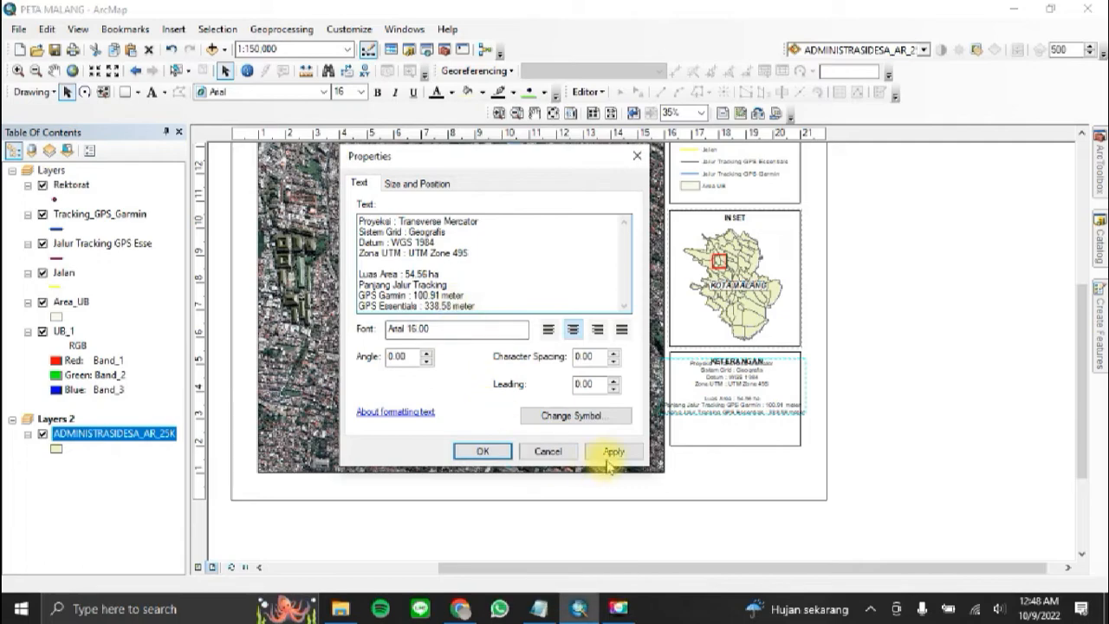
pyautogui.click(626, 458)
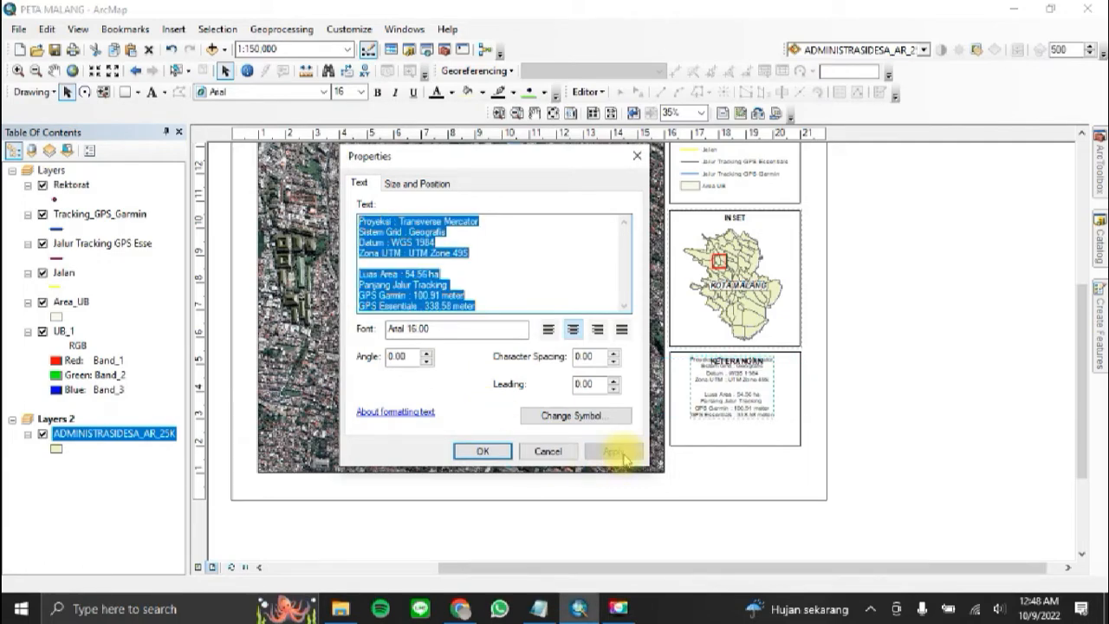
# Step: Add a blank line after "Luas Area : 54.56 ha" and move the details text down below the KETERANGAN heading
pyautogui.click(503, 273)
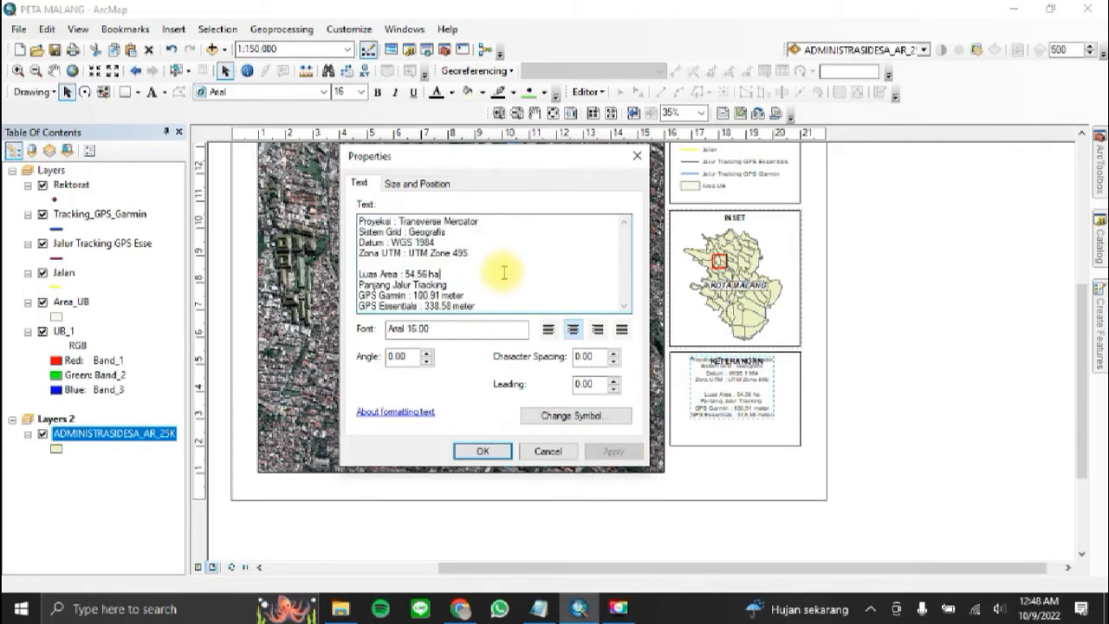
pyautogui.press('Return')
pyautogui.click(493, 452)
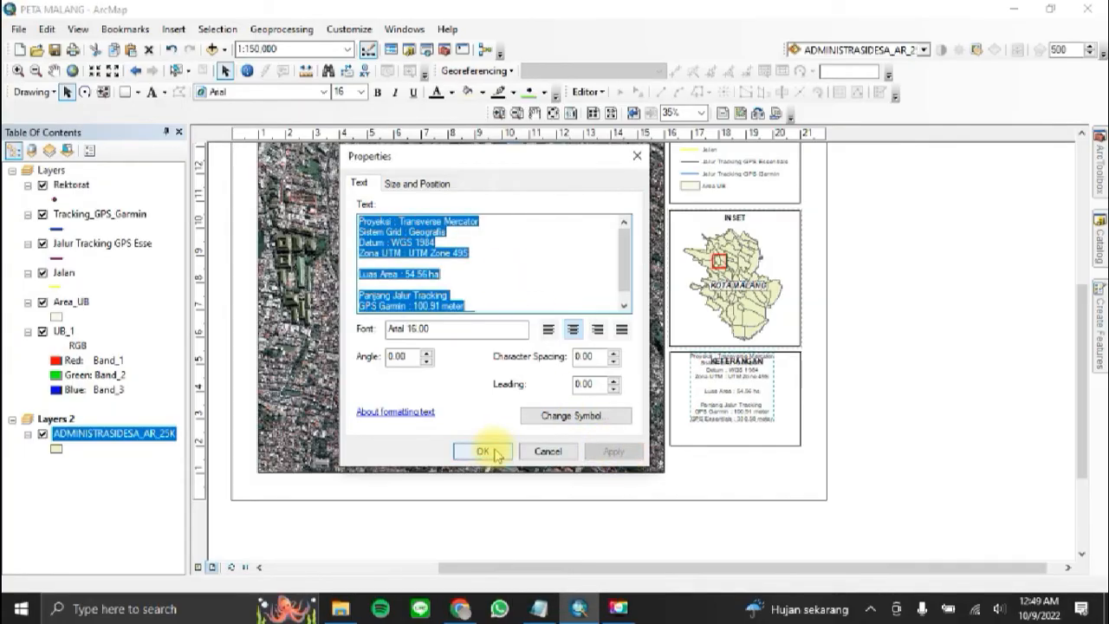
pyautogui.moveTo(746, 403); pyautogui.dragTo(750, 421)
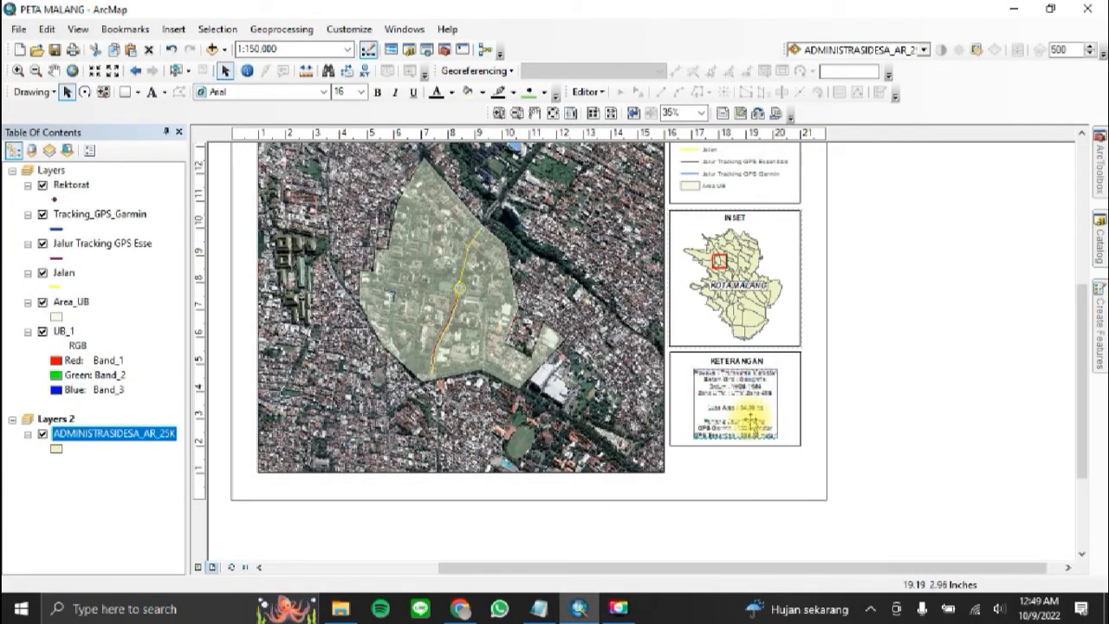
pyautogui.keyDown('ctrl'); pyautogui.click(796, 403); pyautogui.keyUp('ctrl')
pyautogui.rightClick(794, 400)
pyautogui.moveTo(885, 318)
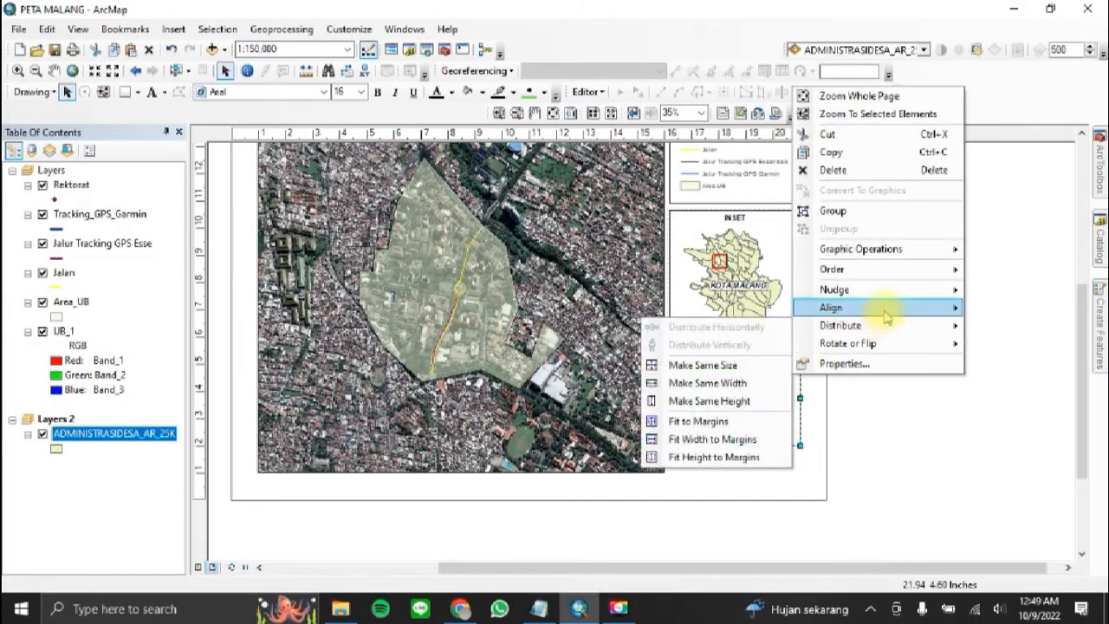
pyautogui.click(983, 329)
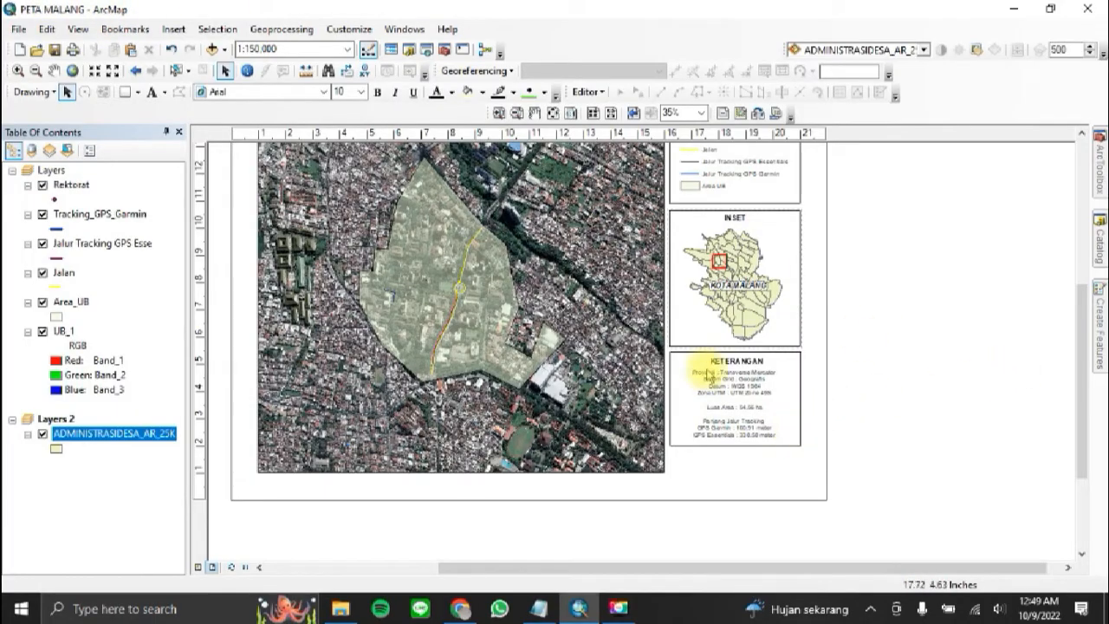
# Step: Duplicate the KETERANGAN frame with its heading and details text, and place the copy directly below the original
pyautogui.moveTo(669, 353); pyautogui.dragTo(780, 534)
pyautogui.hotkey('ctrl', 'c')
pyautogui.hotkey('ctrl', 'v')
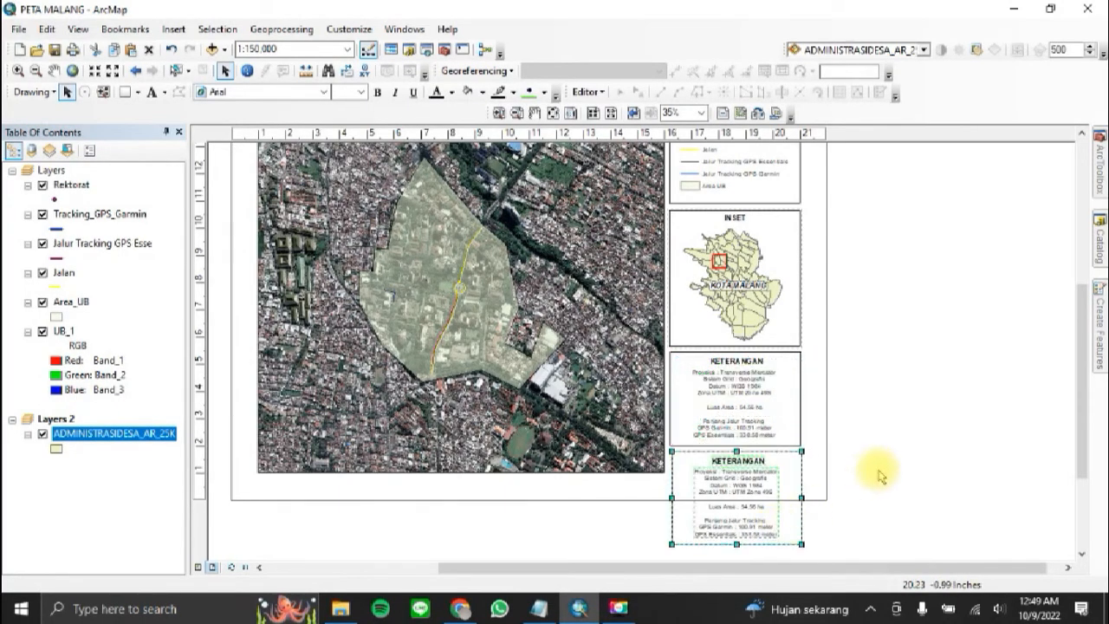
pyautogui.click(994, 428)
# Step: Change the heading of the copied box to "SUMBER"
pyautogui.doubleClick(747, 461)
pyautogui.press('capslock')
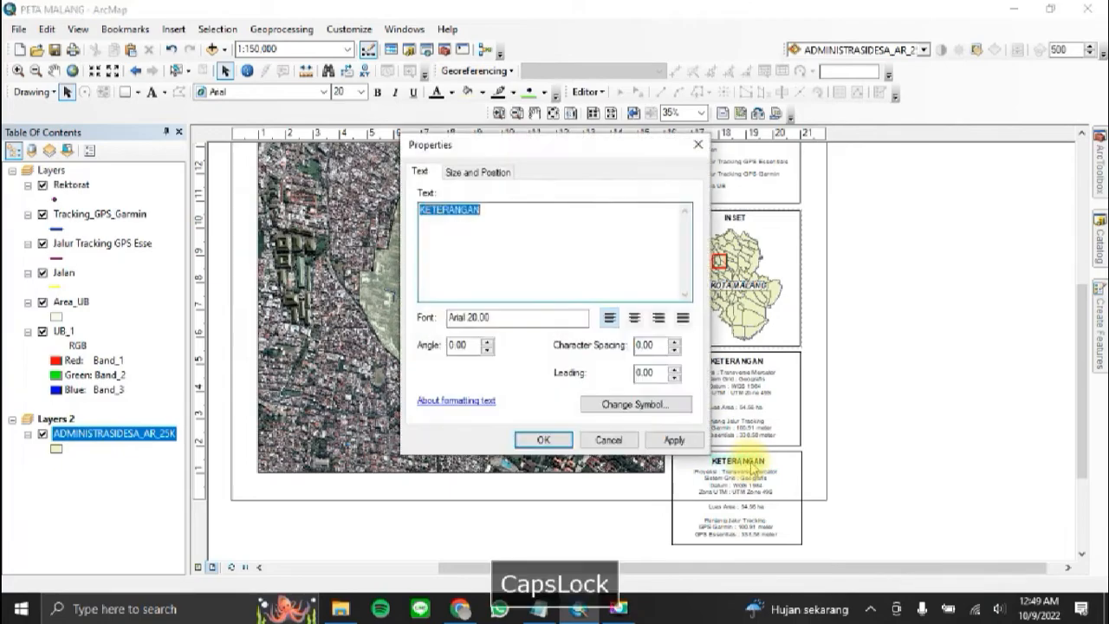
pyautogui.write('SUMBER')
pyautogui.press('capslock')
pyautogui.click(543, 439)
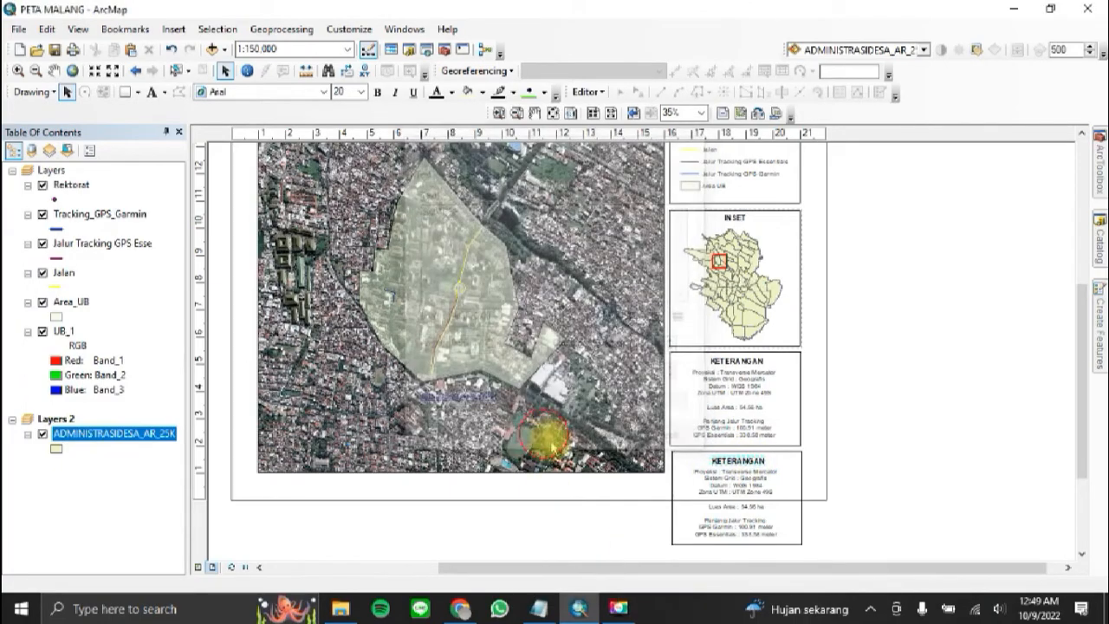
# Step: Replace the SUMBER box's details with the lines "Google Earth, 2022" and "RB, 2022", and place the text under the heading
pyautogui.doubleClick(734, 488)
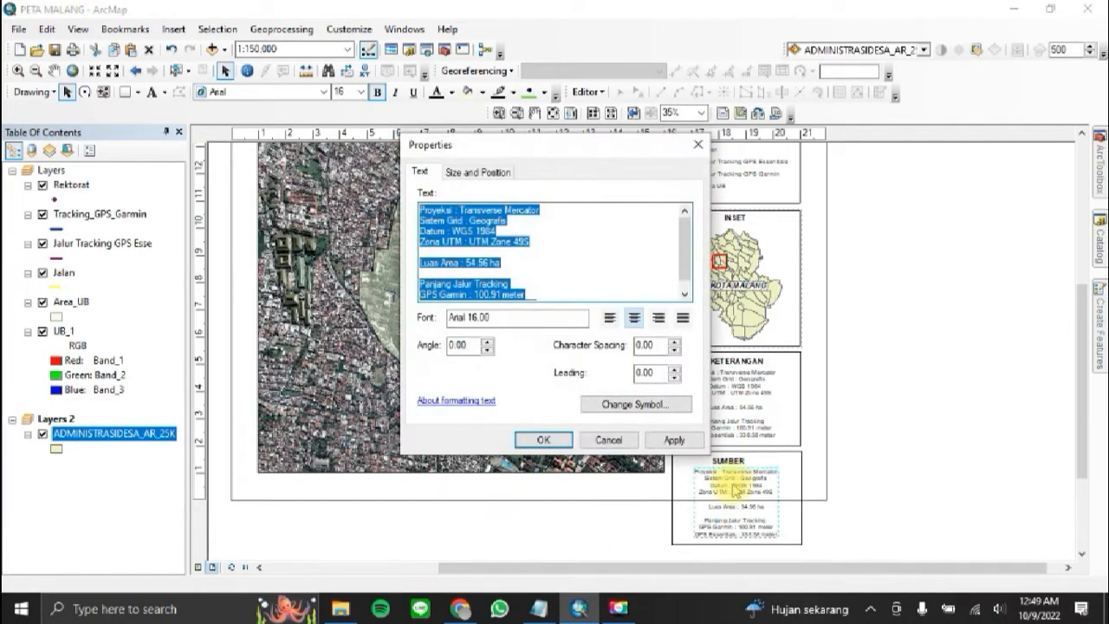
pyautogui.write('Go')
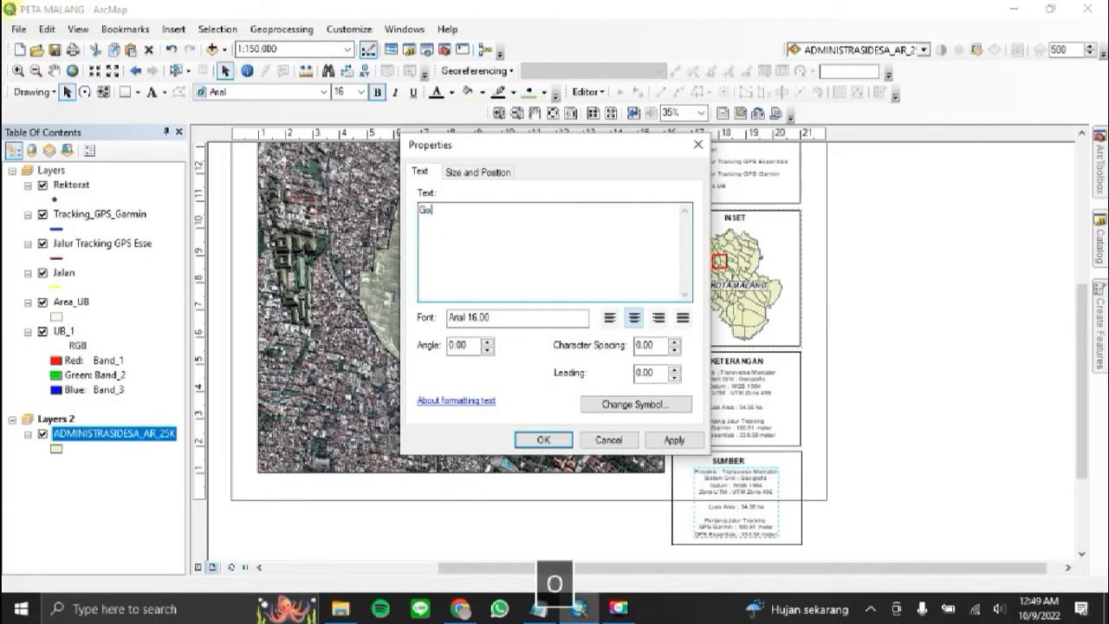
pyautogui.write('ogle Earth,')
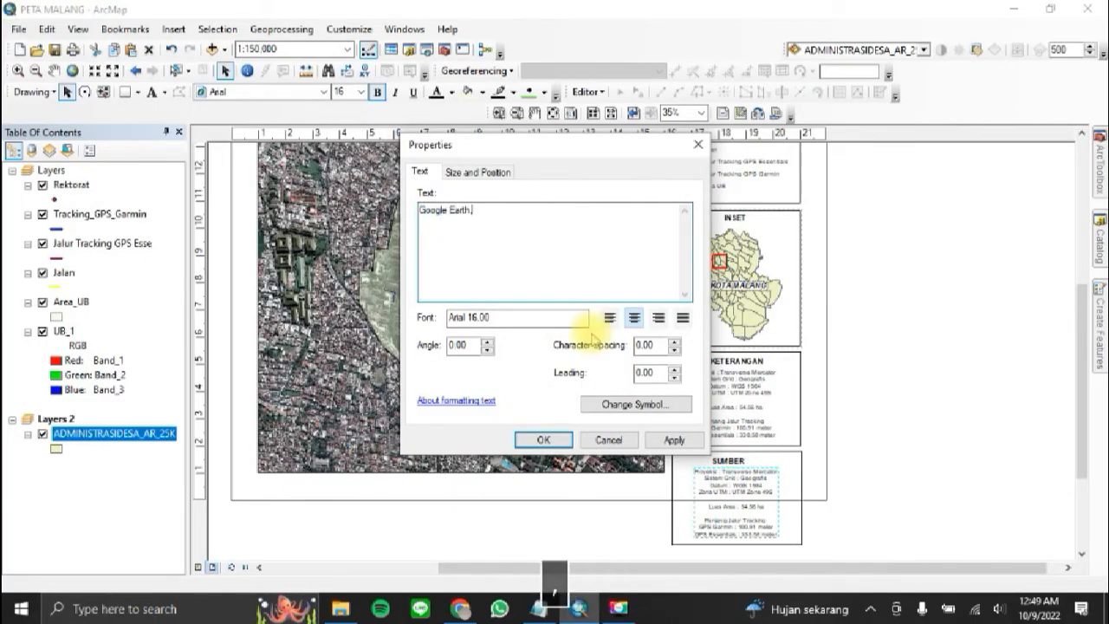
pyautogui.write(' 2022')
pyautogui.press('Return')
pyautogui.write('RB, 2')
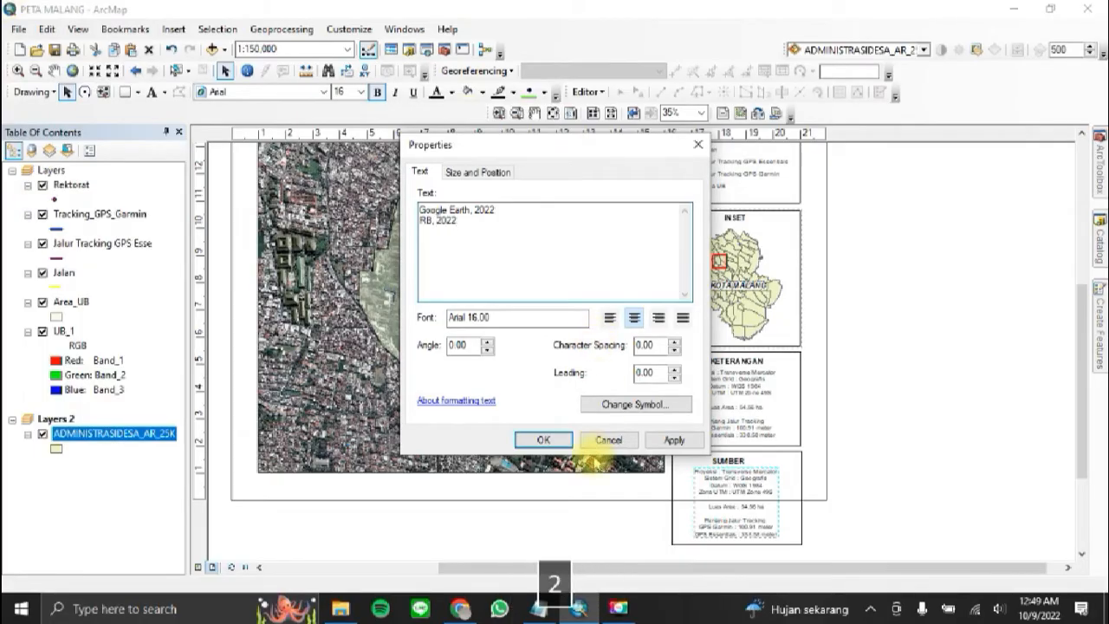
pyautogui.click(543, 440)
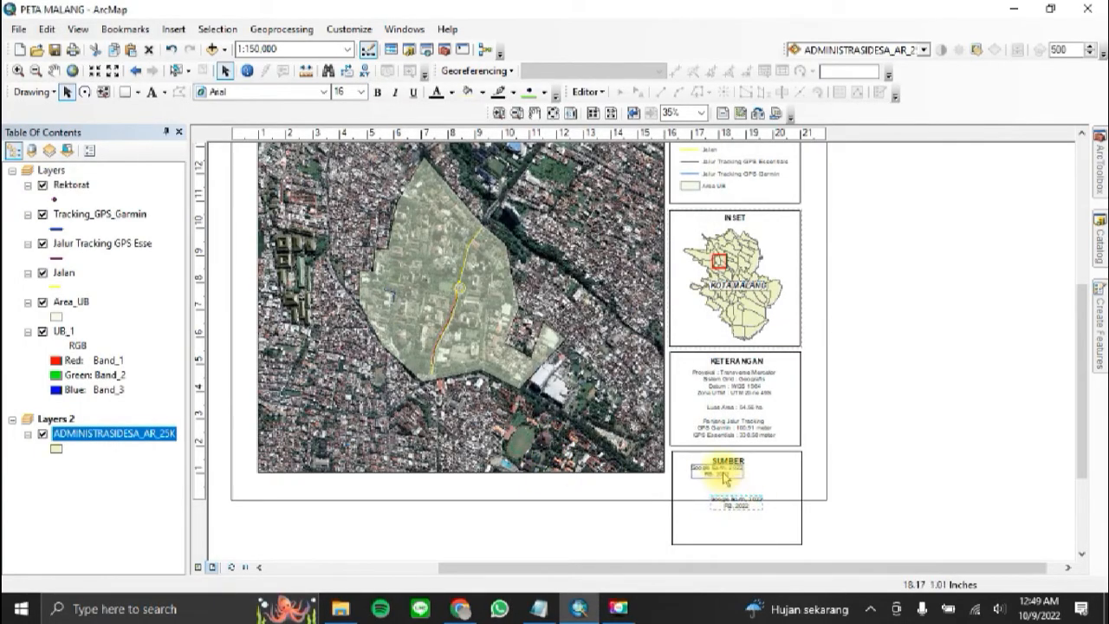
# Step: Shorten the SUMBER frame from below so it closely fits its text and stays inside the page border
pyautogui.click(734, 529)
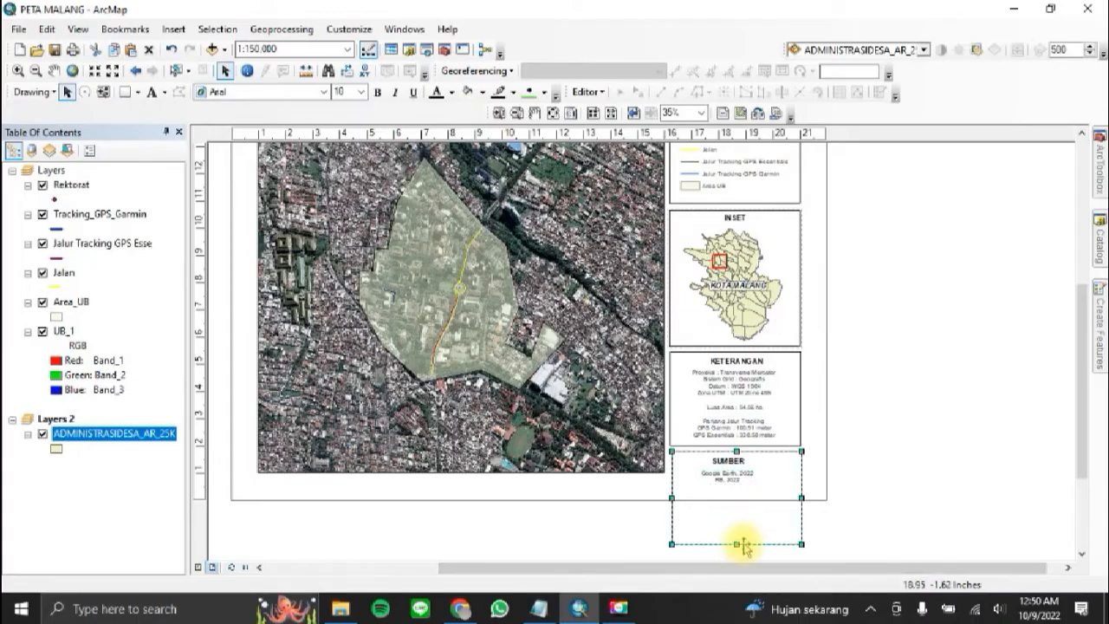
pyautogui.moveTo(737, 545); pyautogui.dragTo(741, 492)
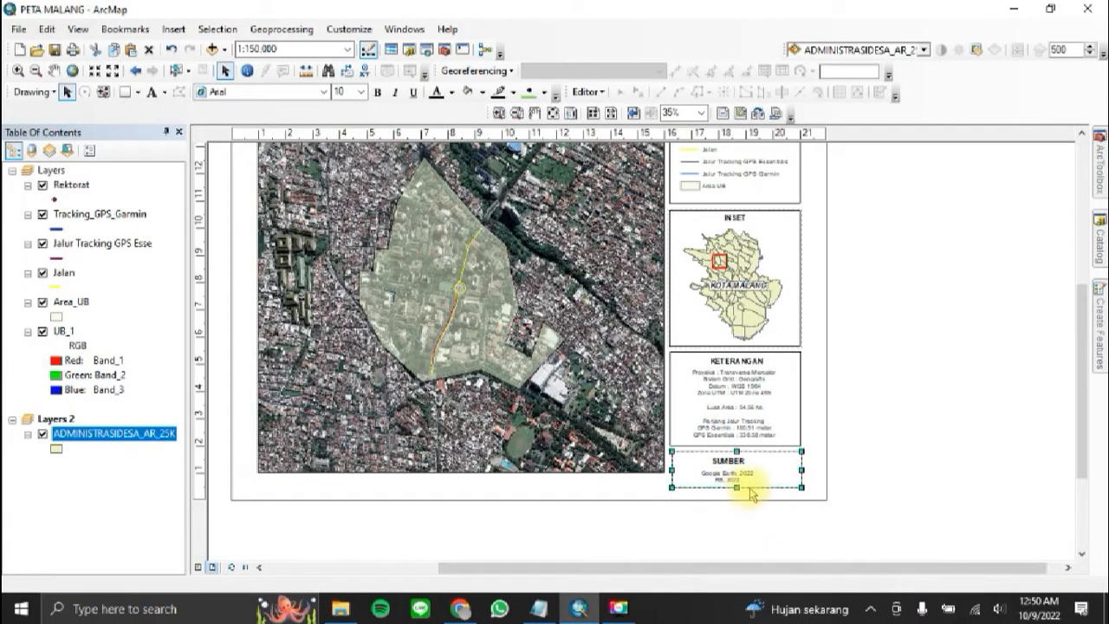
# Step: Move the scale bar slightly up inside the SKALA box and shorten the box's frame from below
pyautogui.moveTo(1081, 376); pyautogui.dragTo(1098, 327)
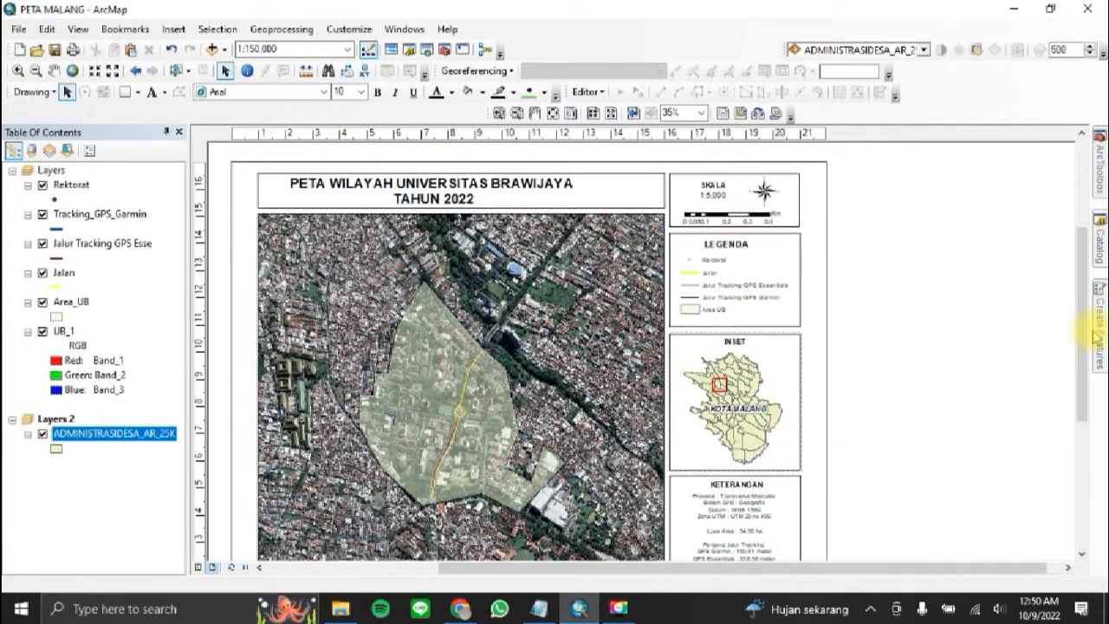
pyautogui.moveTo(1098, 331)
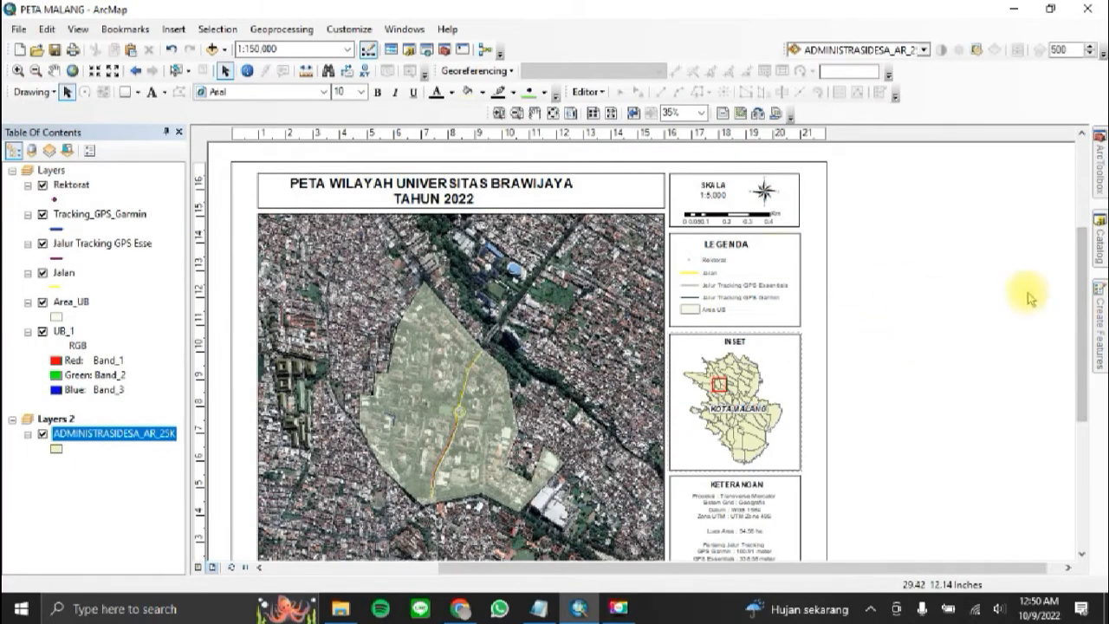
pyautogui.moveTo(1085, 272); pyautogui.dragTo(1082, 349)
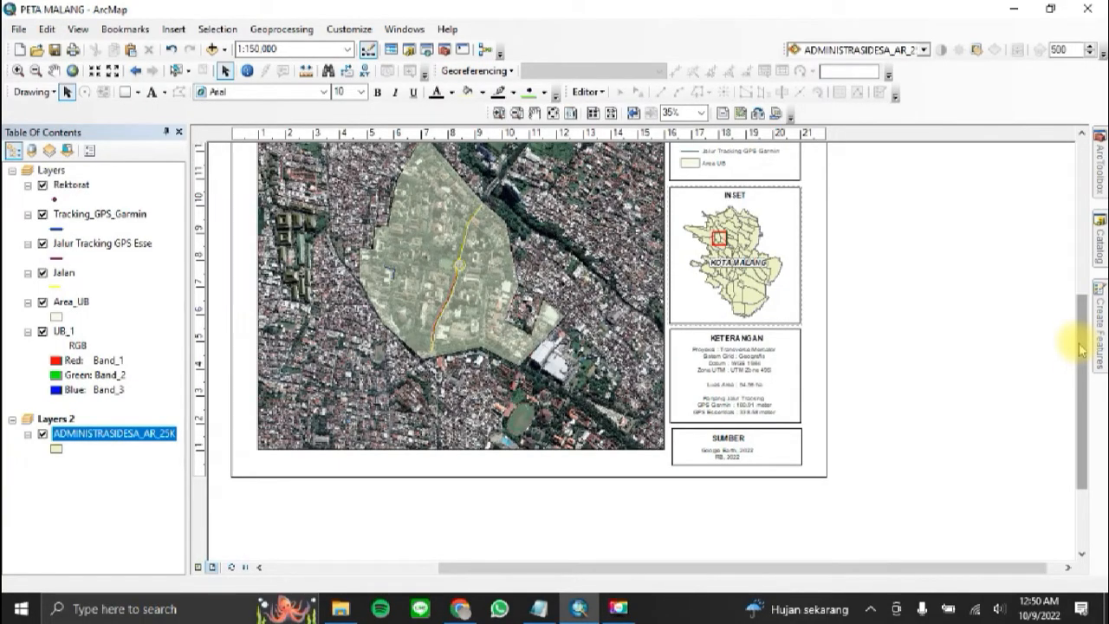
pyautogui.moveTo(1080, 348); pyautogui.dragTo(1082, 240)
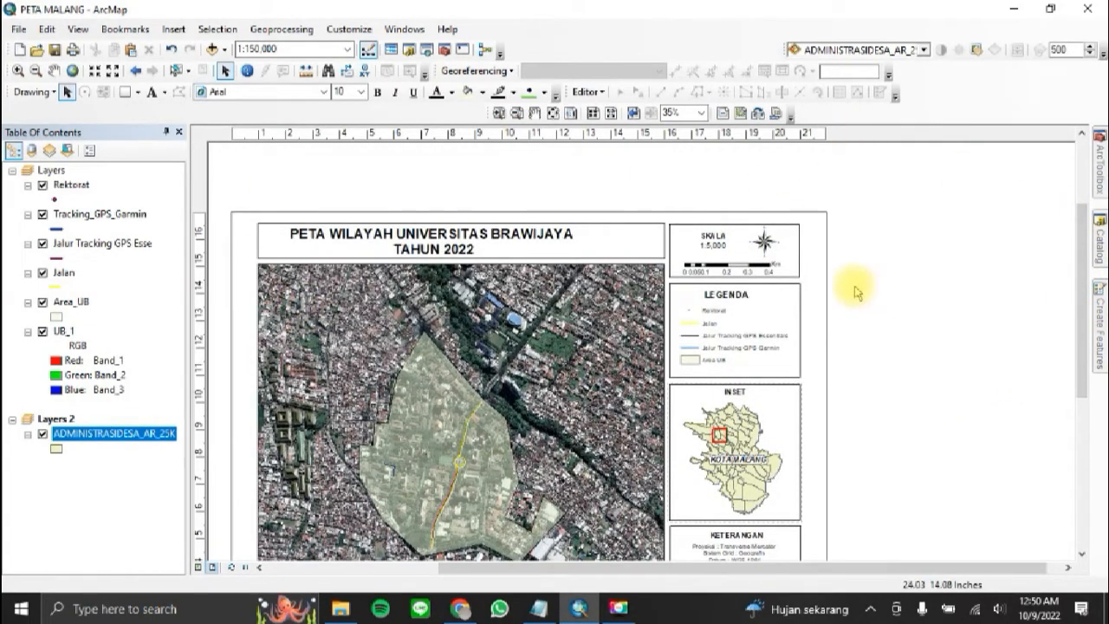
pyautogui.click(719, 240)
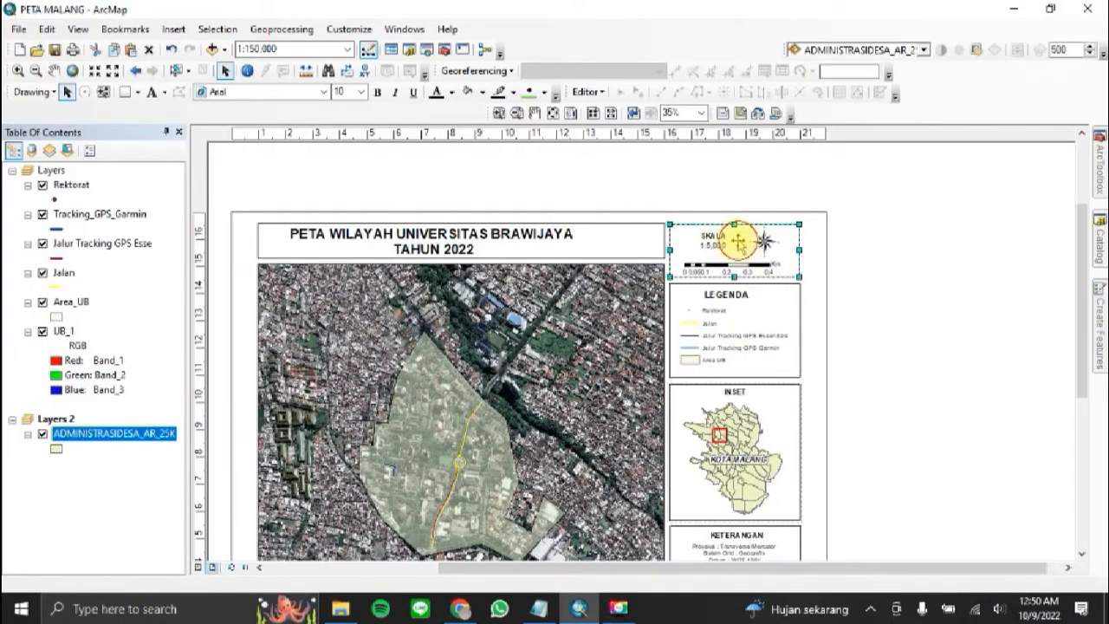
pyautogui.click(756, 265)
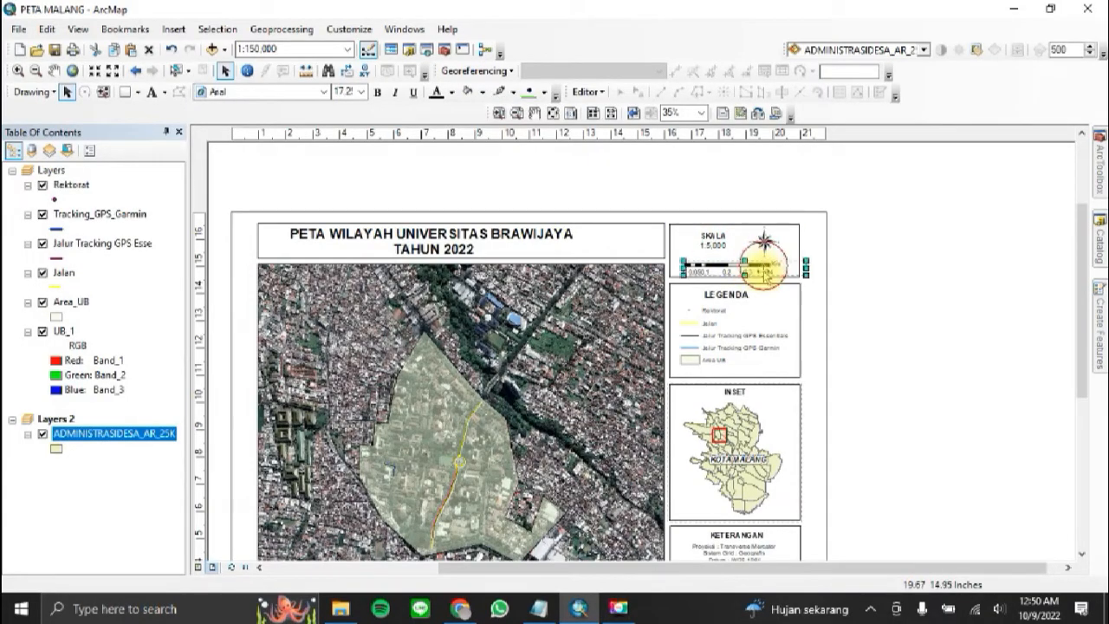
pyautogui.moveTo(764, 269); pyautogui.dragTo(767, 266)
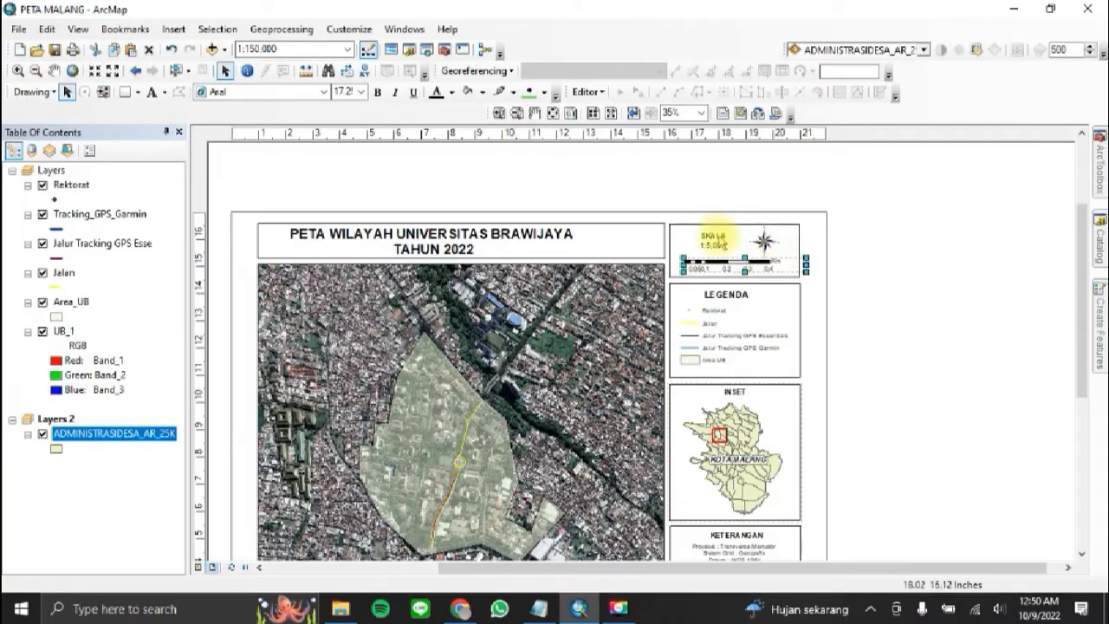
pyautogui.click(695, 241)
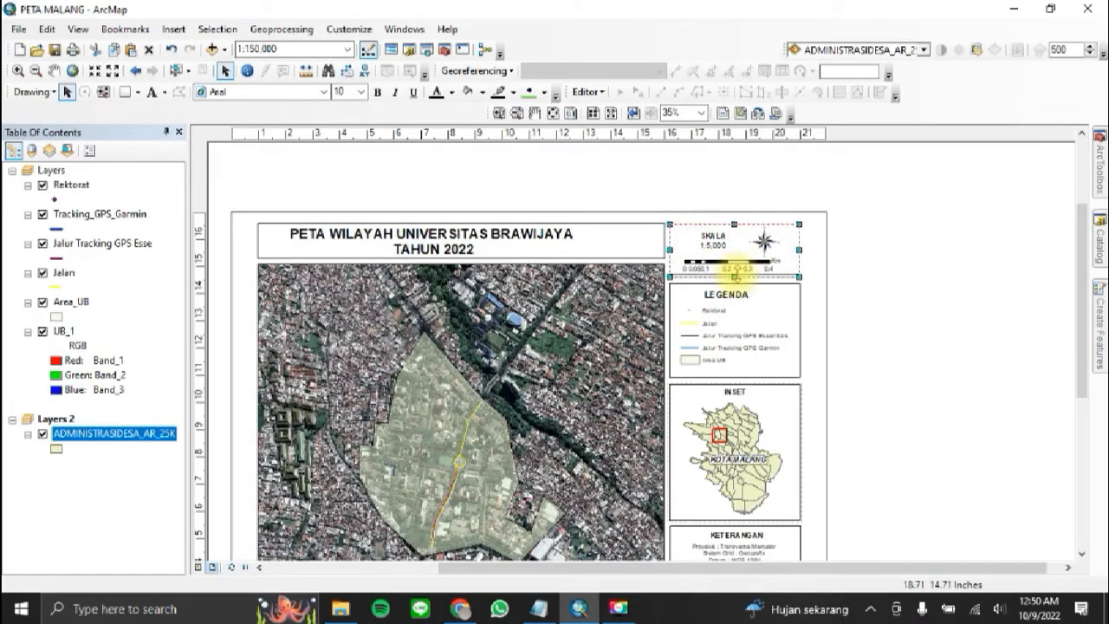
# Step: Move the LEGENDA frame and its legend items slightly up, and shorten the frame's lower edge to fit the legend
pyautogui.click(791, 299)
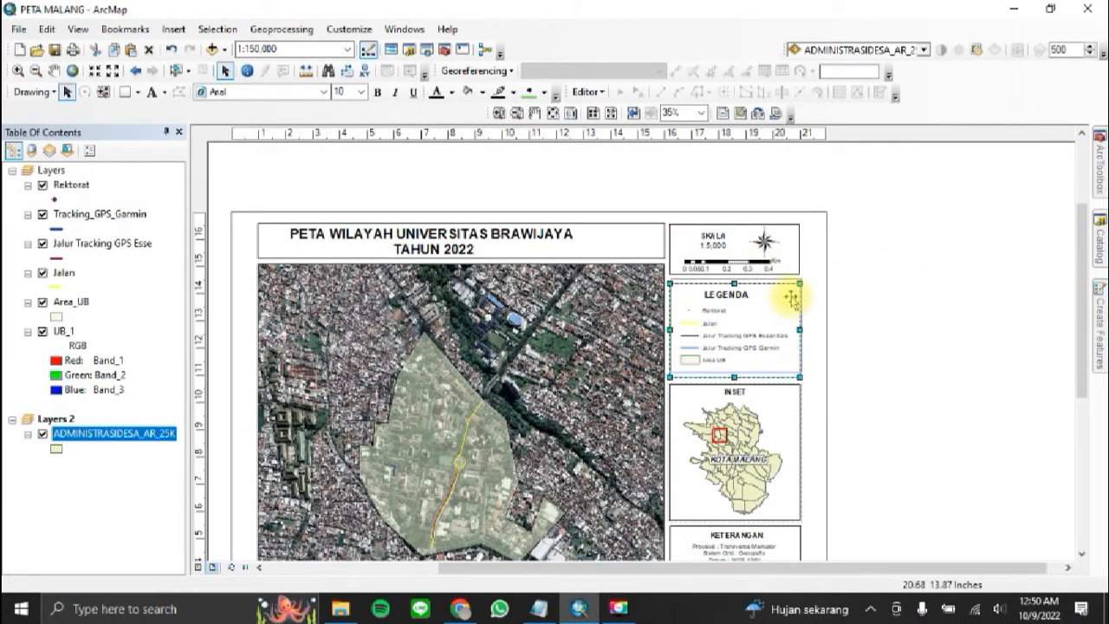
pyautogui.moveTo(790, 299); pyautogui.dragTo(790, 298)
pyautogui.click(734, 332)
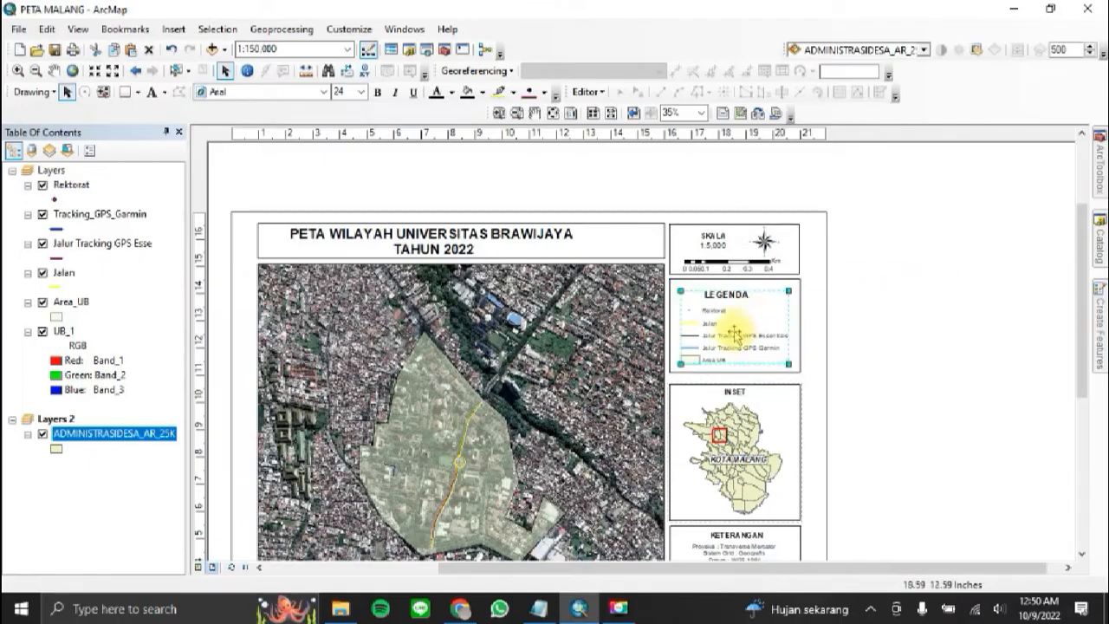
pyautogui.moveTo(734, 332); pyautogui.dragTo(735, 327)
pyautogui.click(752, 373)
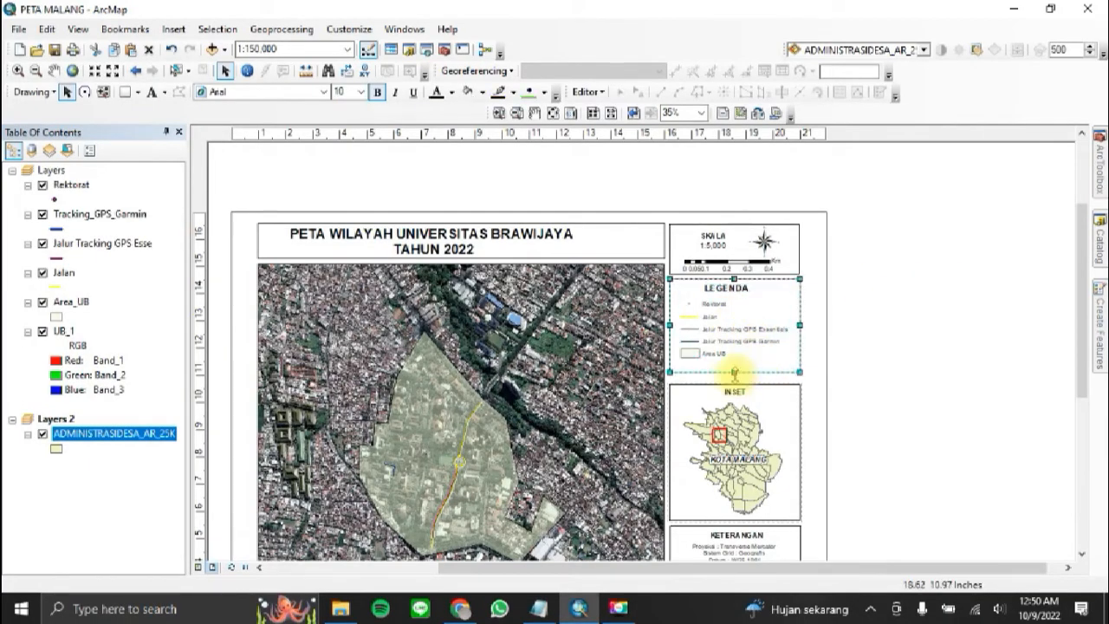
pyautogui.moveTo(735, 373); pyautogui.dragTo(737, 365)
# Step: Move the inset map and its INSET heading up beneath the LEGENDA box, and slightly shorten the inset frame from below
pyautogui.click(787, 417)
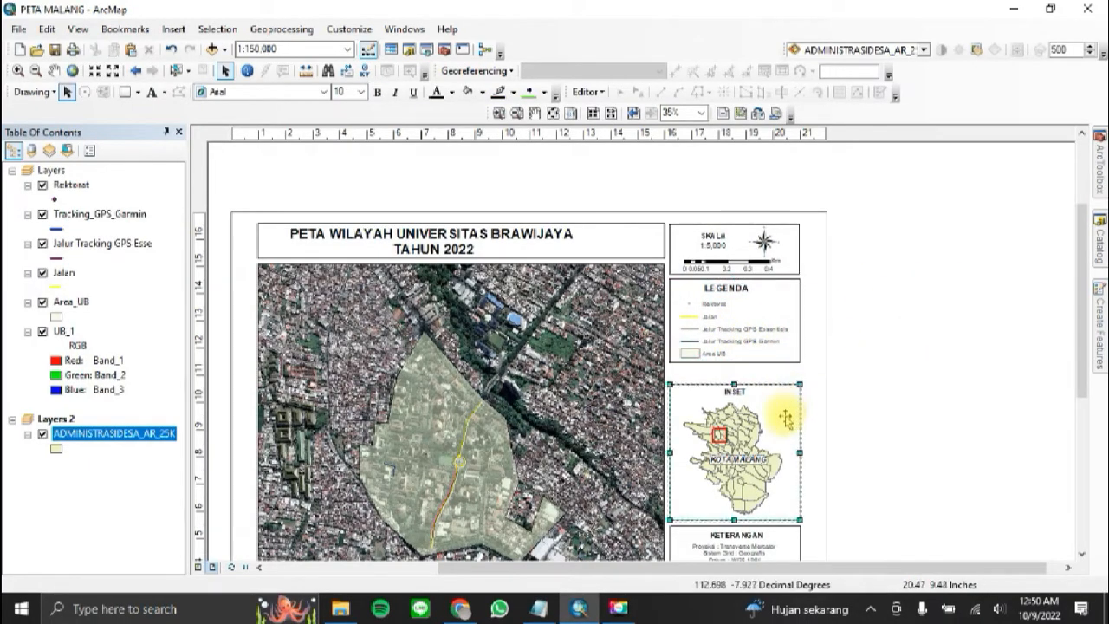
pyautogui.moveTo(786, 417); pyautogui.dragTo(784, 381)
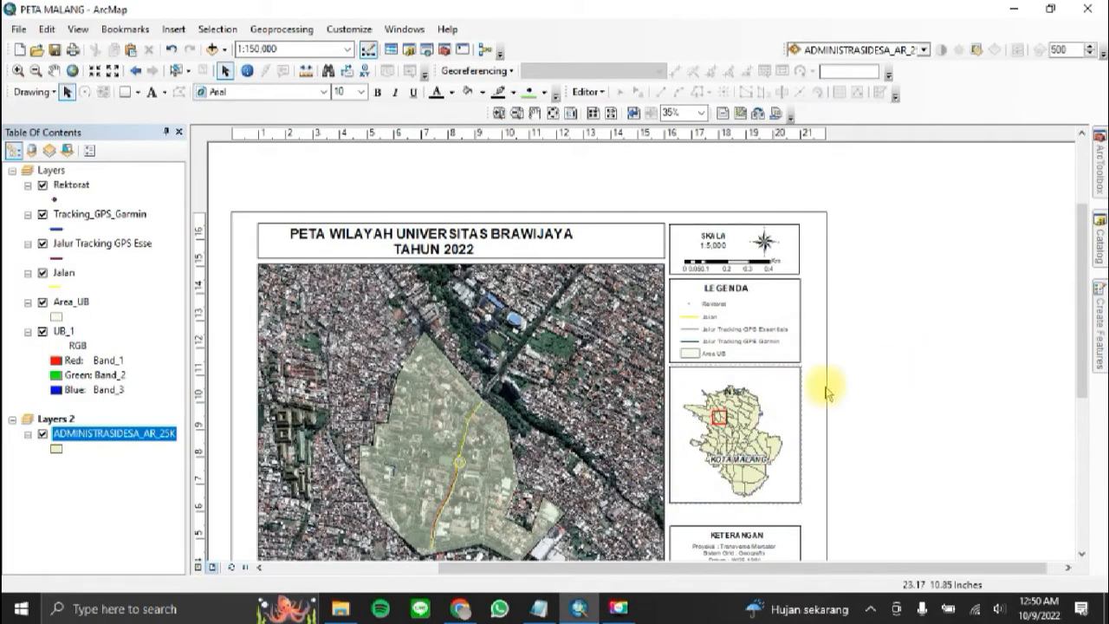
pyautogui.click(732, 379)
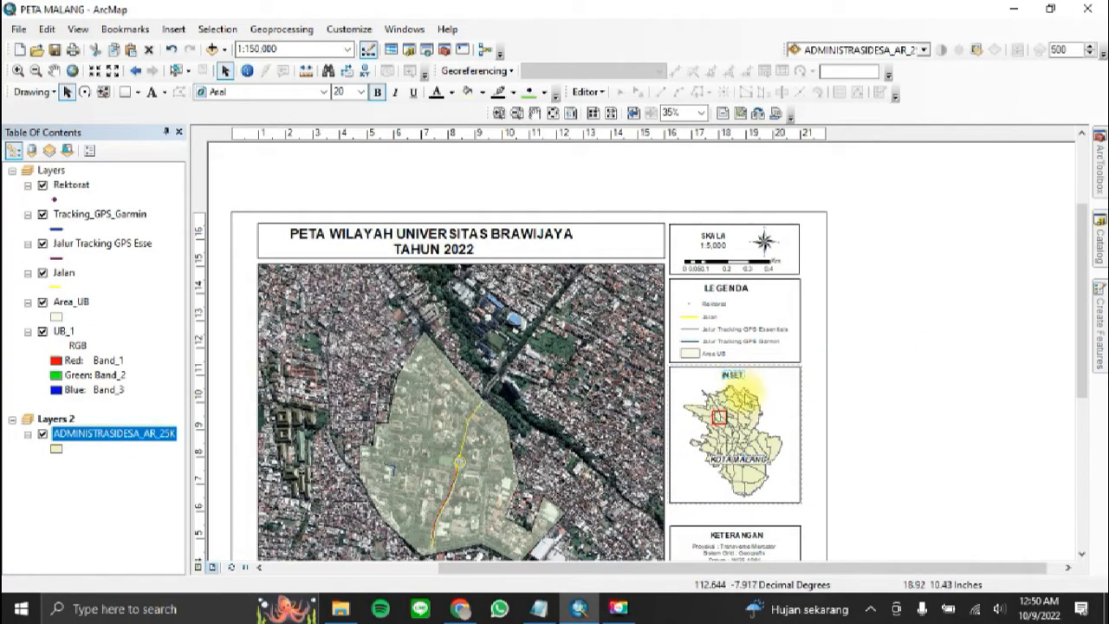
pyautogui.click(755, 407)
pyautogui.moveTo(735, 502); pyautogui.dragTo(734, 499)
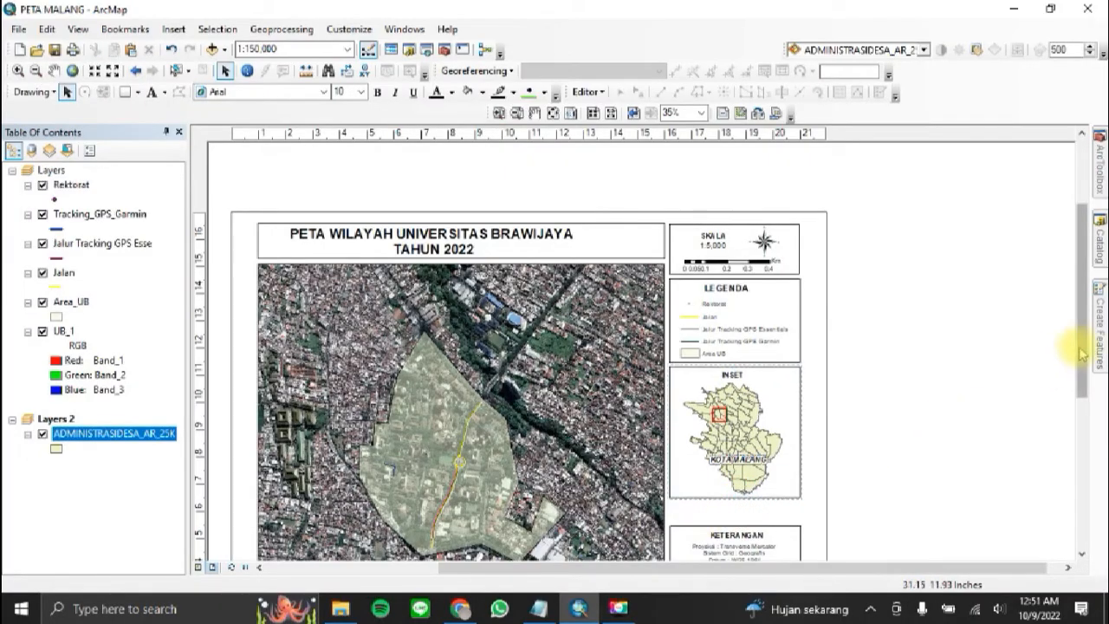
# Step: Move the KETERANGAN frame, heading and details up beneath the inset, and shorten the frame's lower edge to fit the text
pyautogui.moveTo(1082, 349); pyautogui.dragTo(977, 438)
pyautogui.click(774, 375)
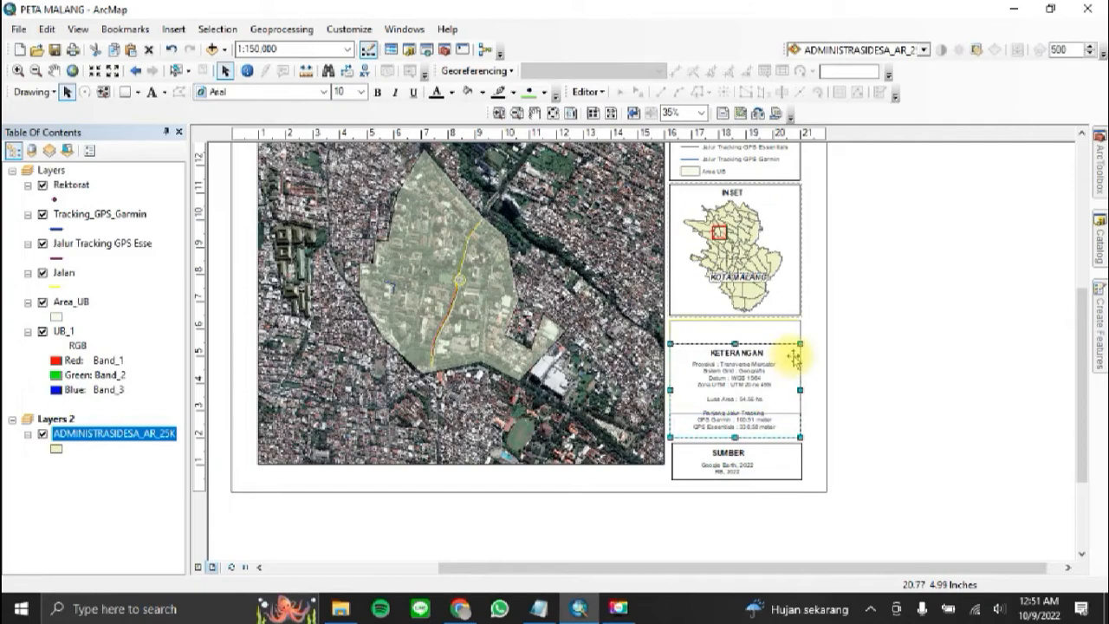
pyautogui.moveTo(793, 357); pyautogui.dragTo(752, 336)
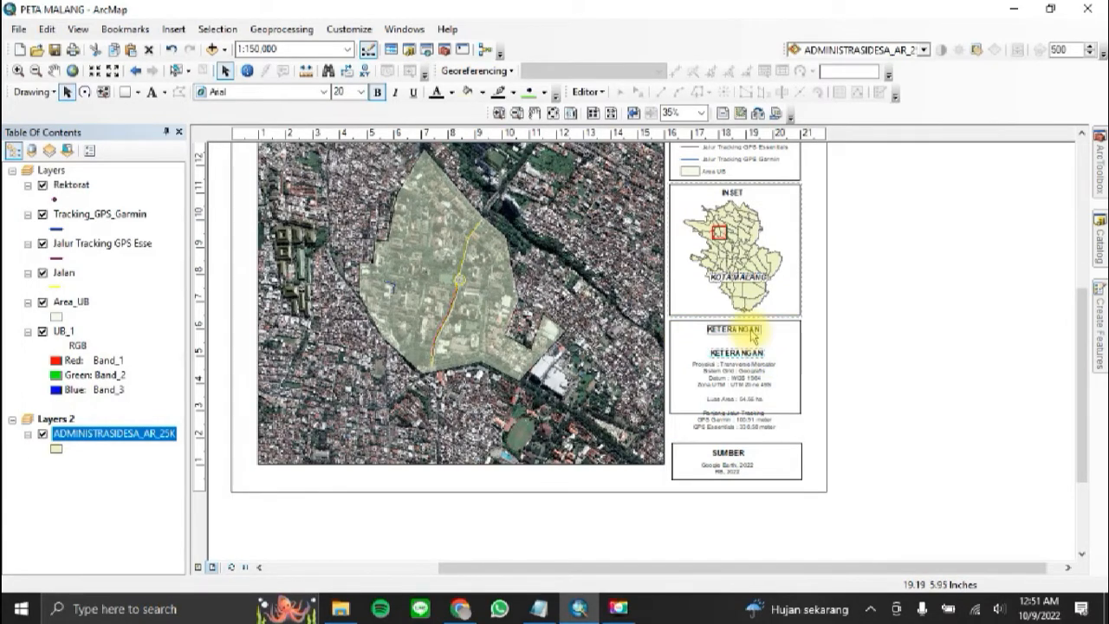
pyautogui.click(752, 335)
pyautogui.moveTo(740, 394); pyautogui.dragTo(741, 370)
pyautogui.click(756, 413)
pyautogui.moveTo(736, 413); pyautogui.dragTo(738, 407)
# Step: Move the SUMBER frame, heading and source lines up beneath the KETERANGAN box, fitting the frame closely around the text
pyautogui.click(867, 437)
pyautogui.click(782, 465)
pyautogui.moveTo(782, 465); pyautogui.dragTo(741, 426)
pyautogui.click(733, 482)
pyautogui.moveTo(715, 470); pyautogui.dragTo(736, 437)
pyautogui.click(735, 448)
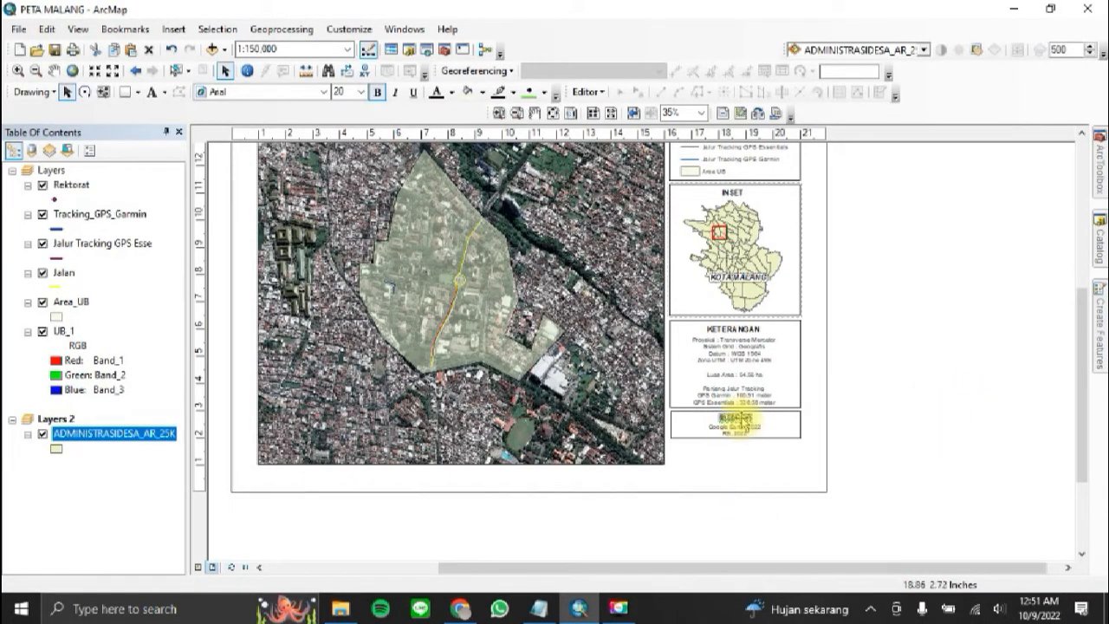
pyautogui.click(929, 391)
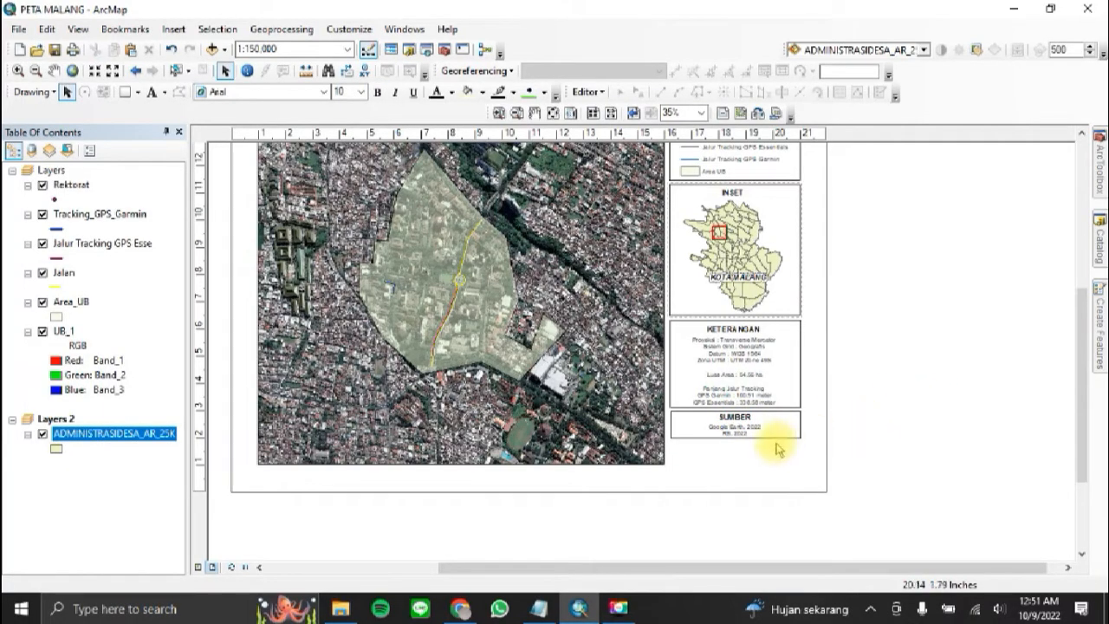
# Step: Duplicate the SUMBER box with its heading and text, and place the copy directly beneath the original
pyautogui.moveTo(666, 408); pyautogui.dragTo(812, 455)
pyautogui.hotkey('ctrl', 'v')
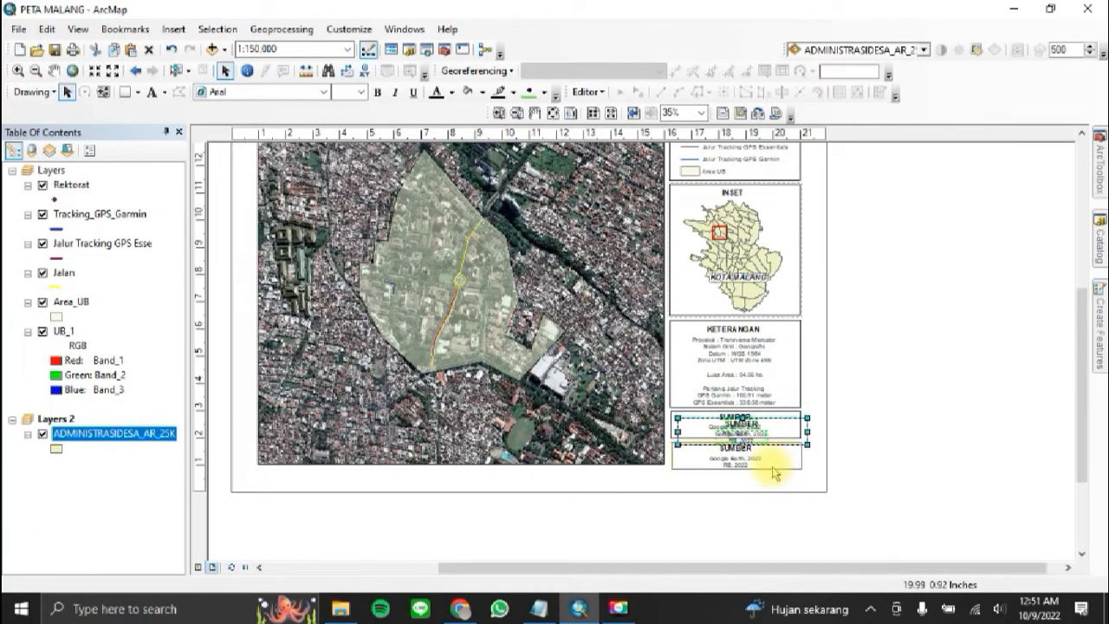
pyautogui.moveTo(776, 474); pyautogui.dragTo(773, 474)
pyautogui.click(903, 419)
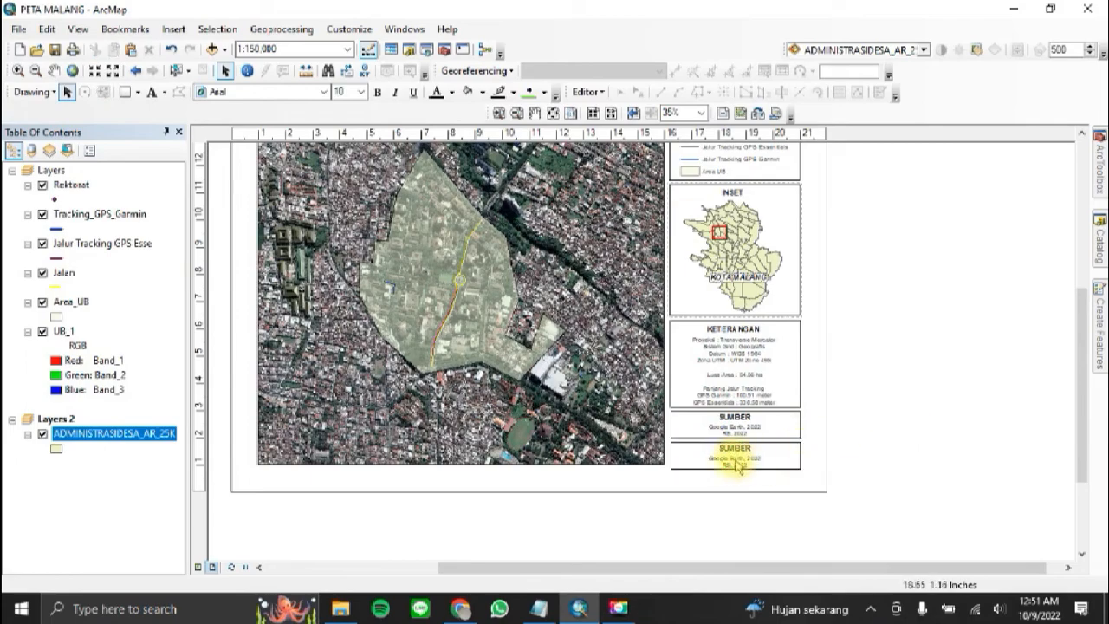
# Step: Delete the copied box's source lines and replace its heading with the centred lines "NAMA", "NIM", "KELOMPOK" and "PRAKTIKUM PSHL 2022"
pyautogui.press('Delete')
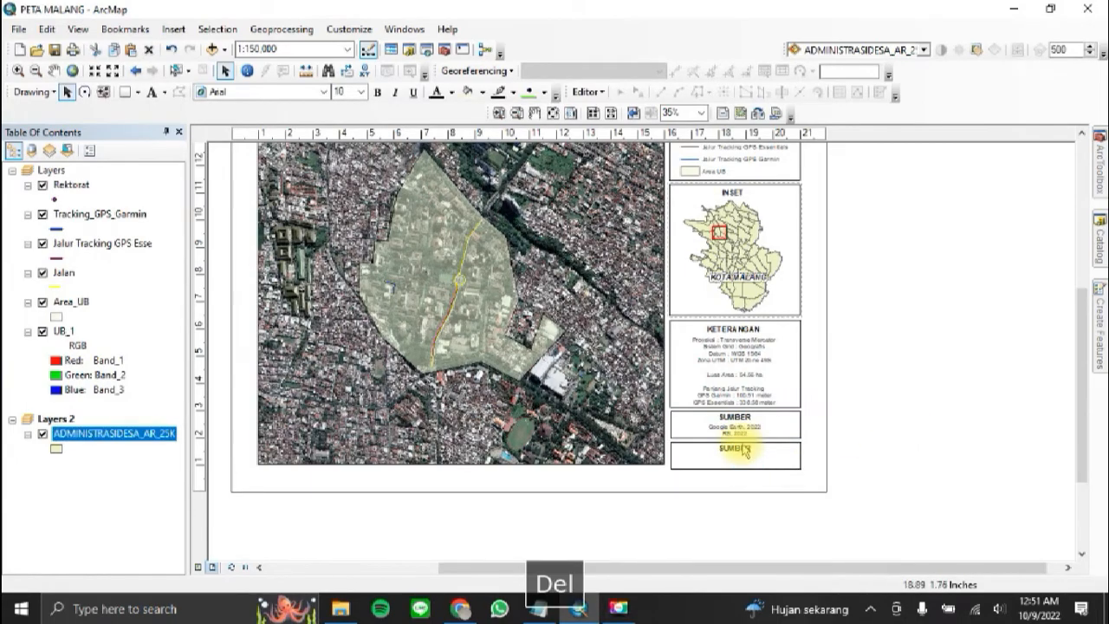
pyautogui.doubleClick(737, 456)
pyautogui.press('capslock')
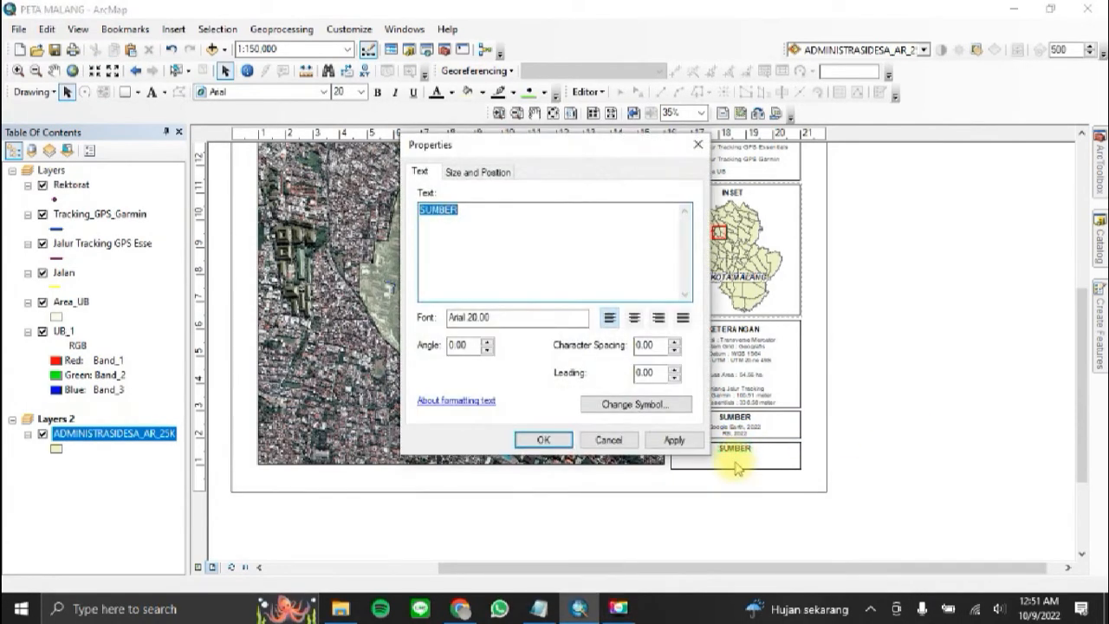
pyautogui.write('NAMA')
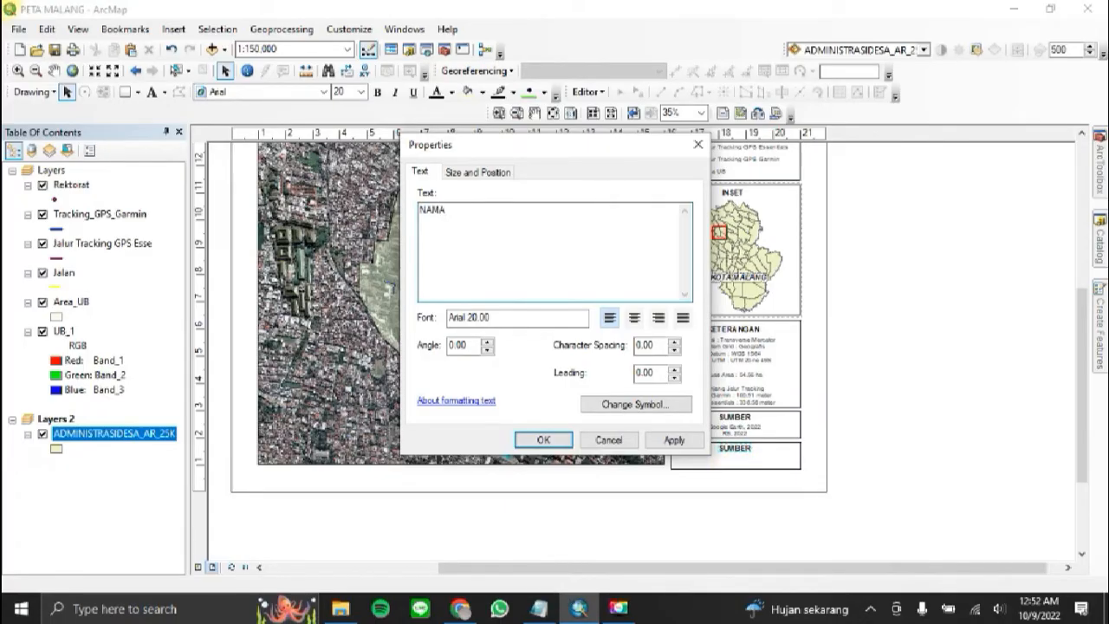
pyautogui.press('Return')
pyautogui.write('NIM')
pyautogui.press('Return')
pyautogui.write('KELO')
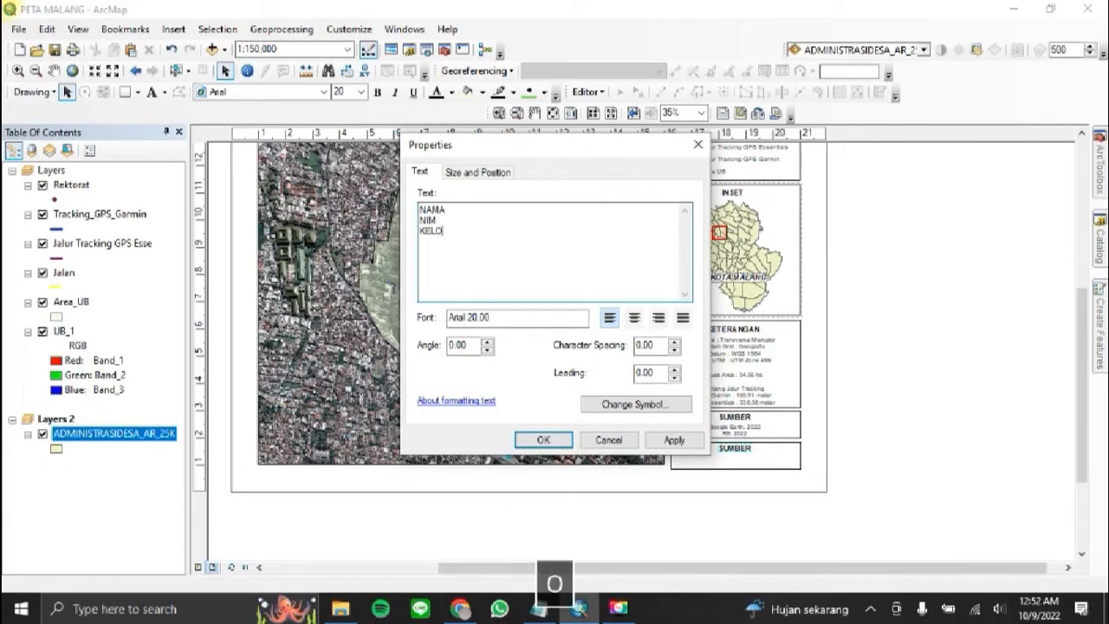
pyautogui.write('MPOK')
pyautogui.press('Return')
pyautogui.write('PRAKTIKUM ')
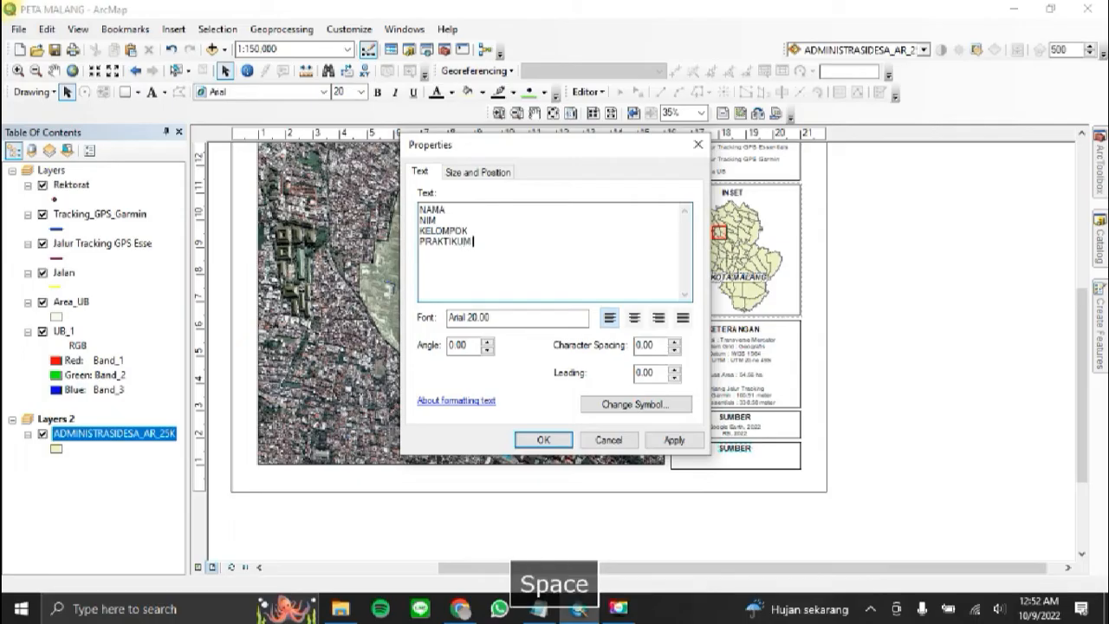
pyautogui.write('PSHL 2022')
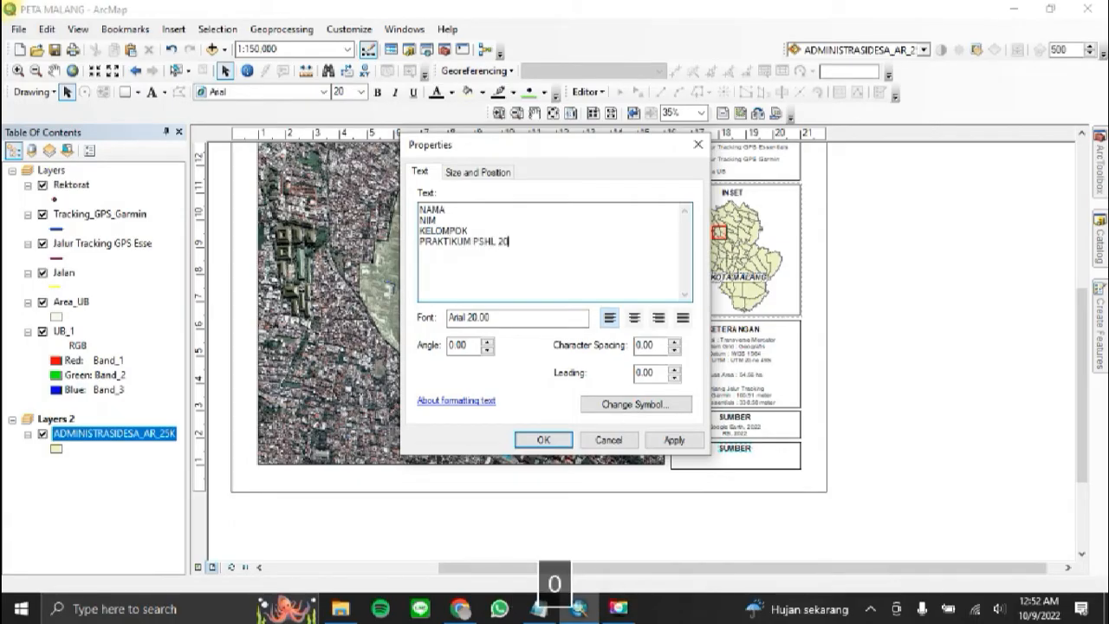
pyautogui.press('capslock')
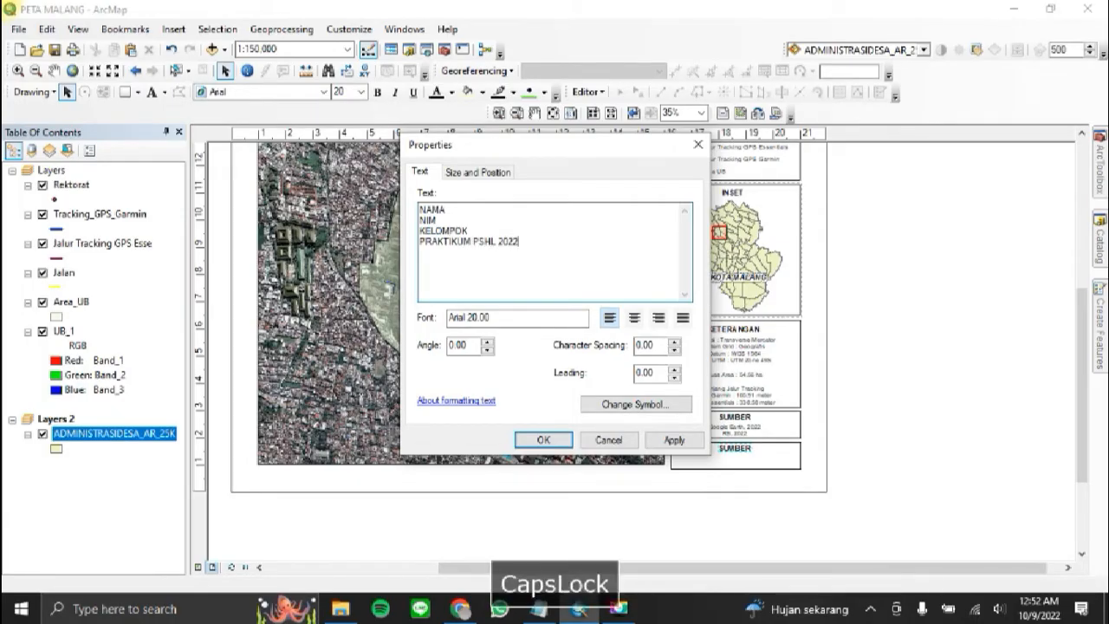
pyautogui.click(637, 319)
pyautogui.click(541, 439)
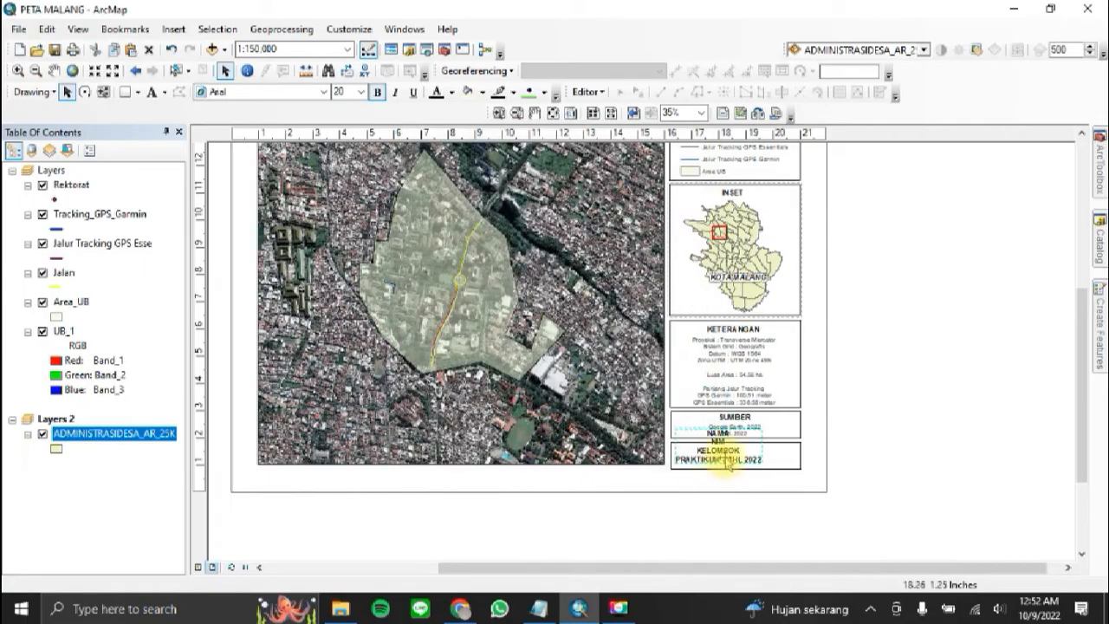
# Step: Centre the NAMA, NIM, KELOMPOK text in the lowest box and extend the box's frame downwards to enclose it
pyautogui.moveTo(728, 464); pyautogui.dragTo(740, 475)
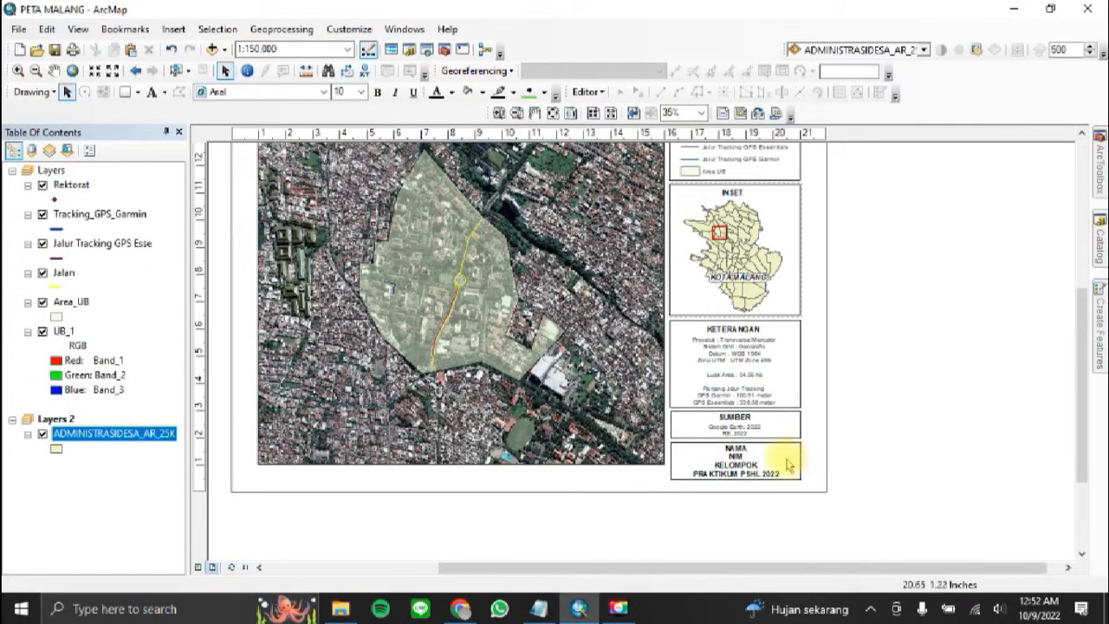
pyautogui.click(746, 469)
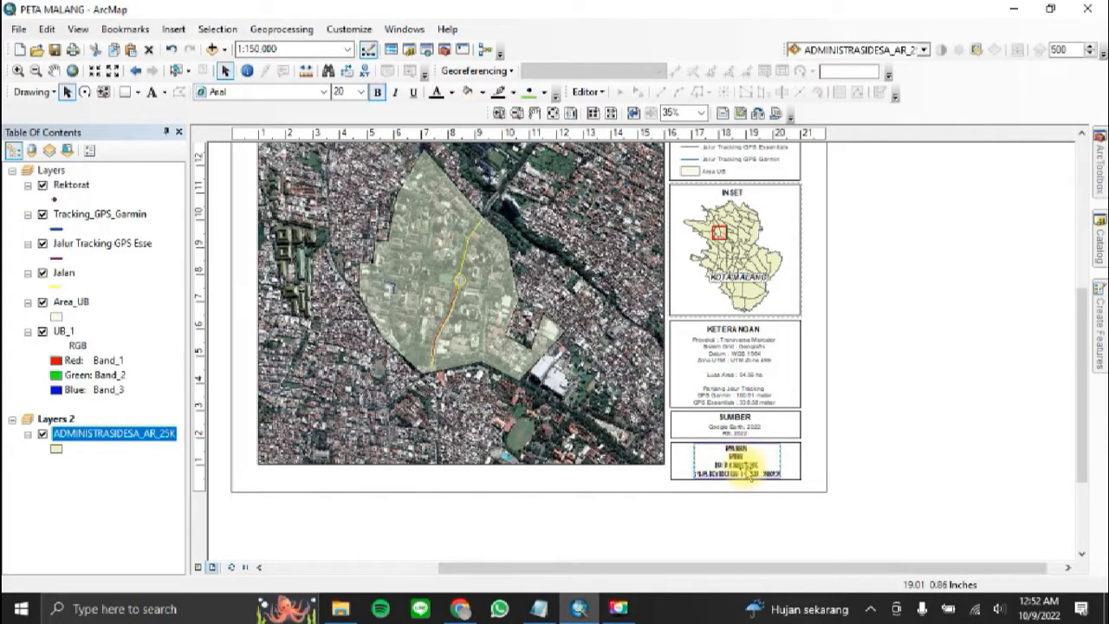
pyautogui.click(920, 433)
# Step: Centre the map title text horizontally within the title box above the main map
pyautogui.scroll(-2, 915, 502)
pyautogui.scroll(1, 913, 503)
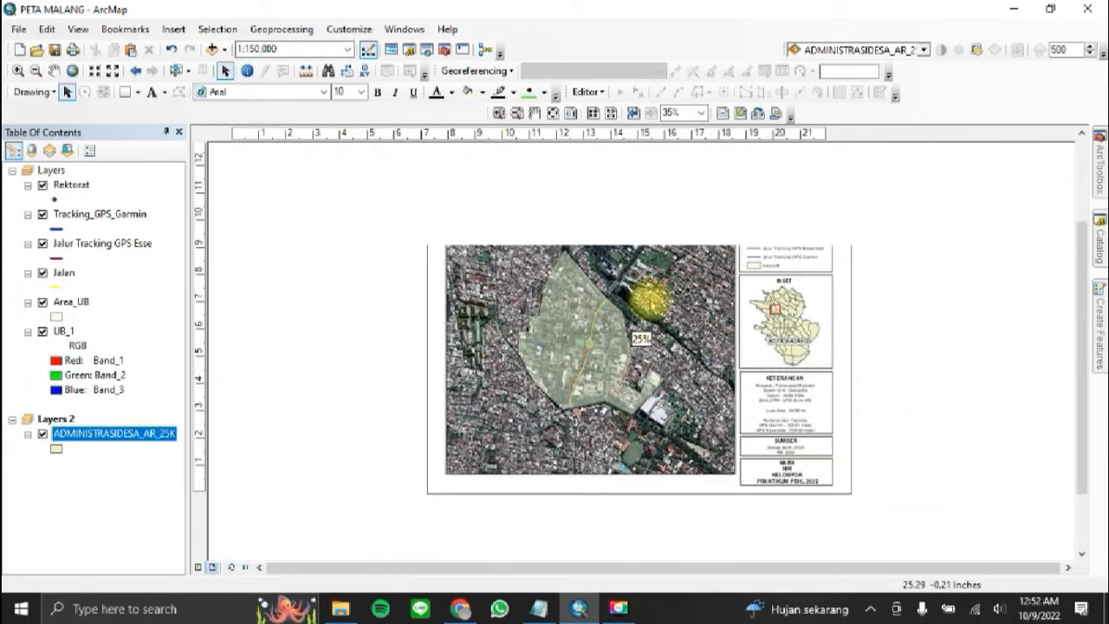
pyautogui.click(587, 185)
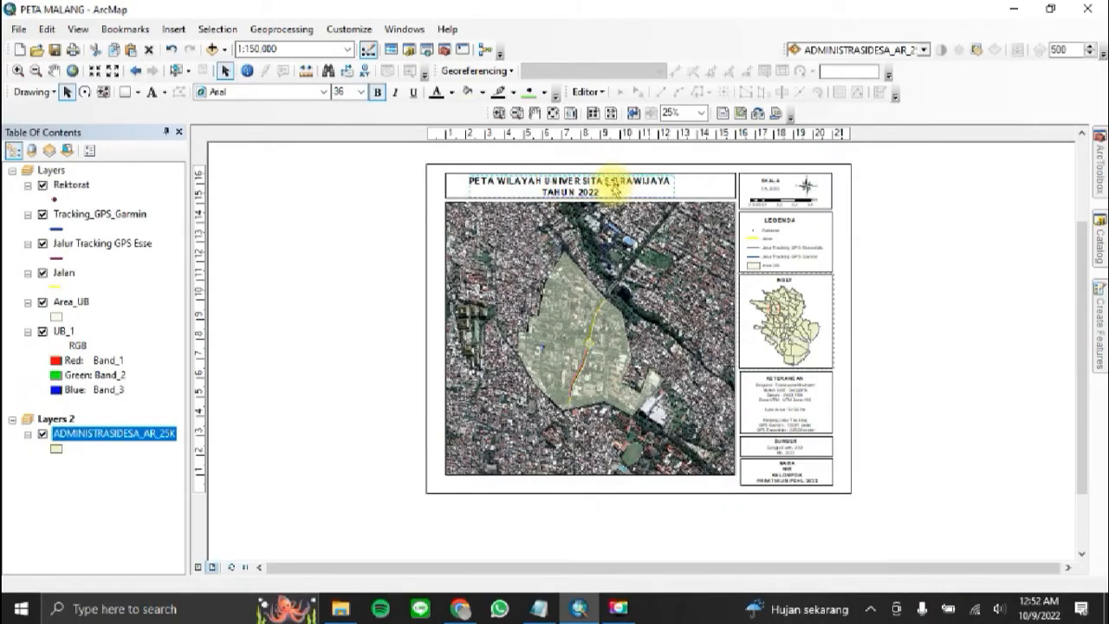
pyautogui.moveTo(588, 189); pyautogui.dragTo(614, 189)
pyautogui.click(970, 243)
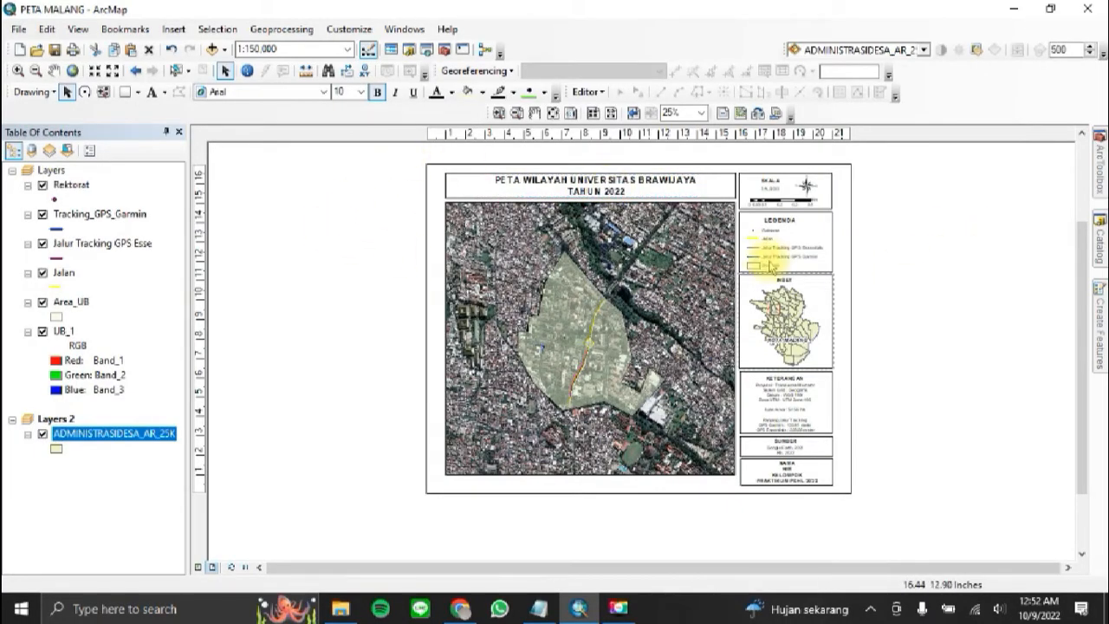
# Step: Start a new graticule grid, divided by meridians and parallels, for the main map's data frame
pyautogui.click(642, 386)
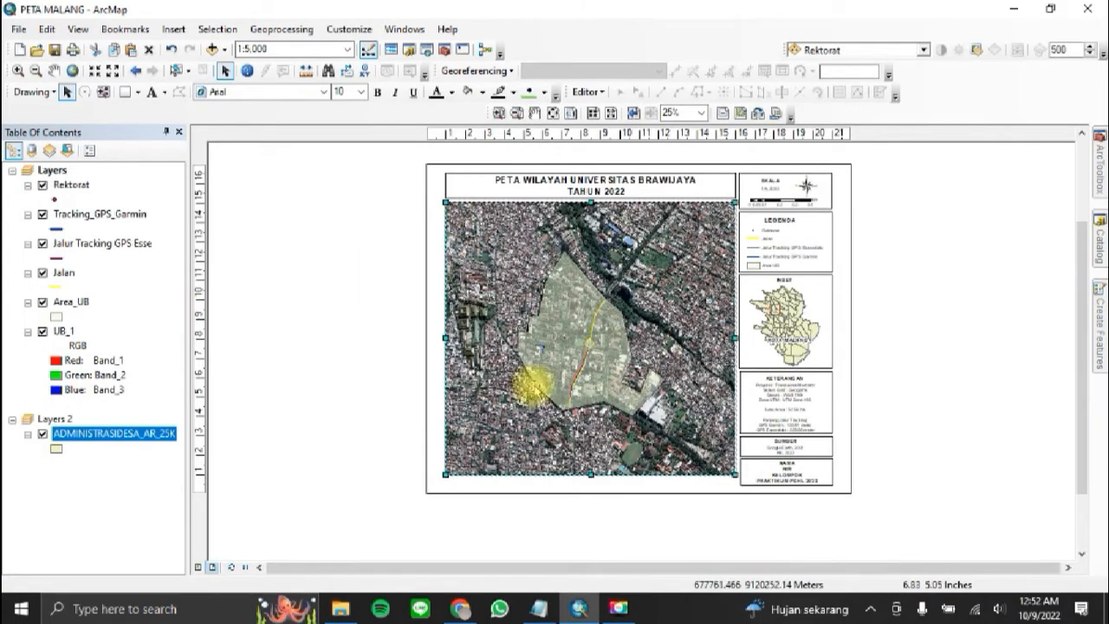
pyautogui.rightClick(526, 280)
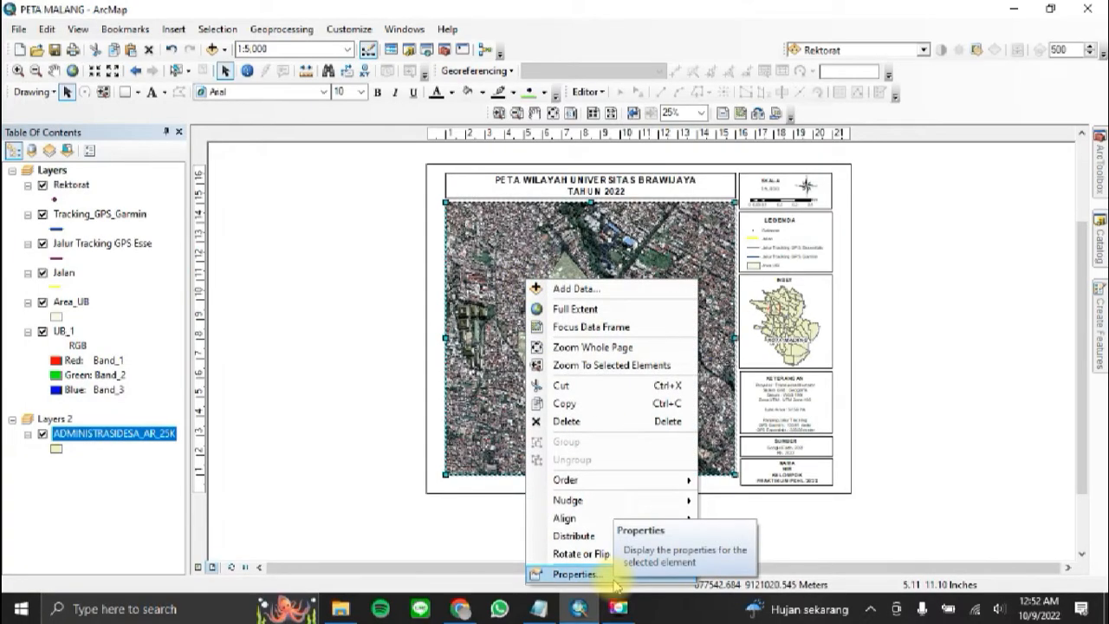
pyautogui.click(574, 573)
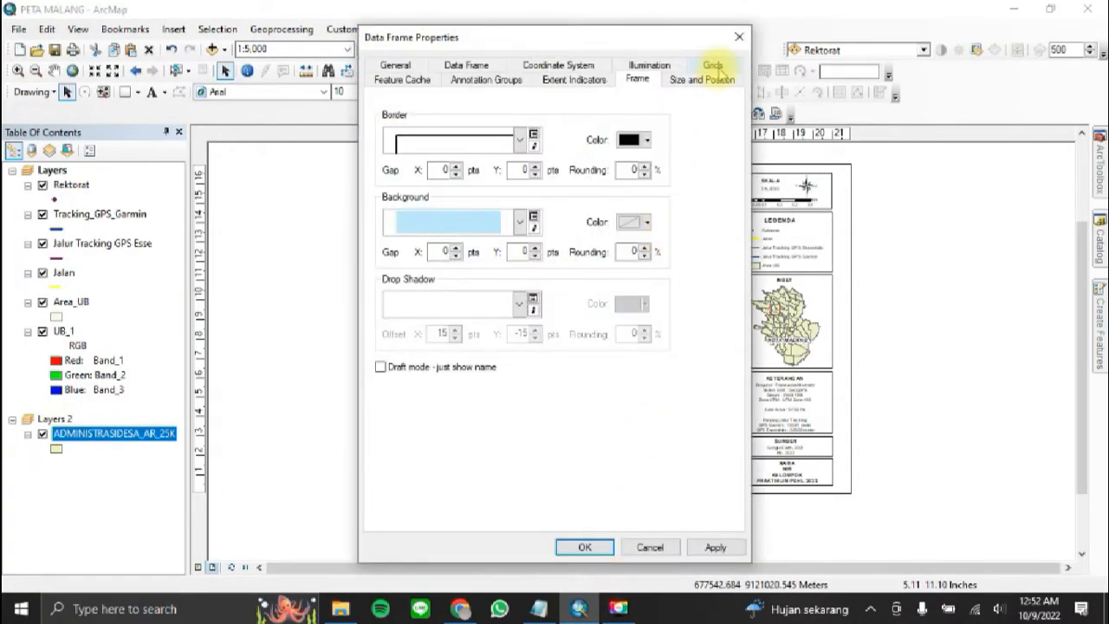
pyautogui.click(714, 67)
pyautogui.click(662, 135)
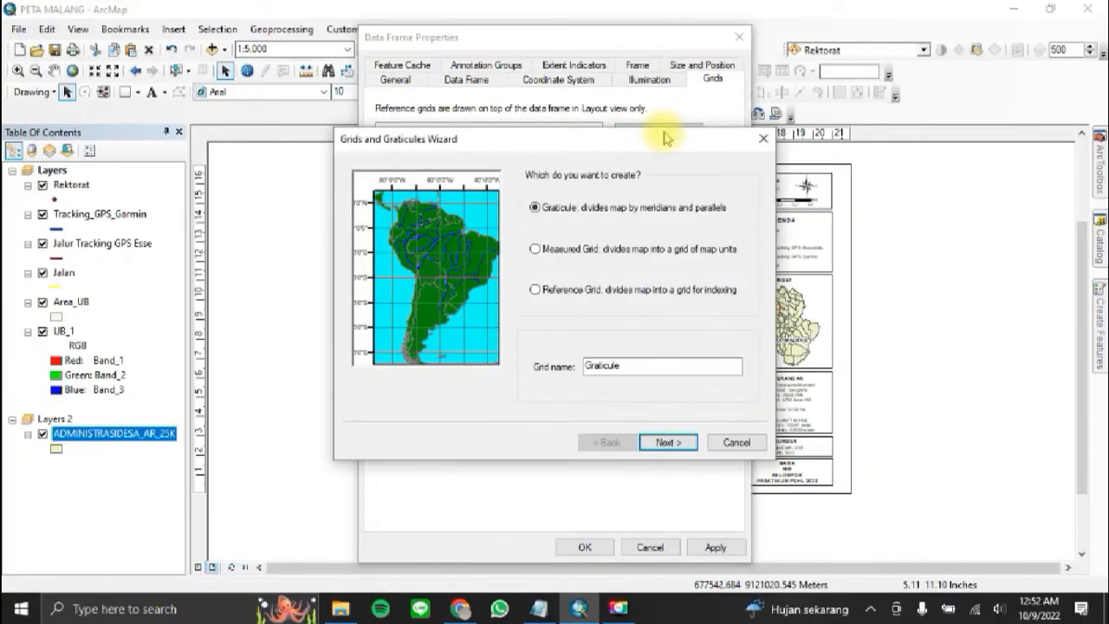
pyautogui.click(667, 444)
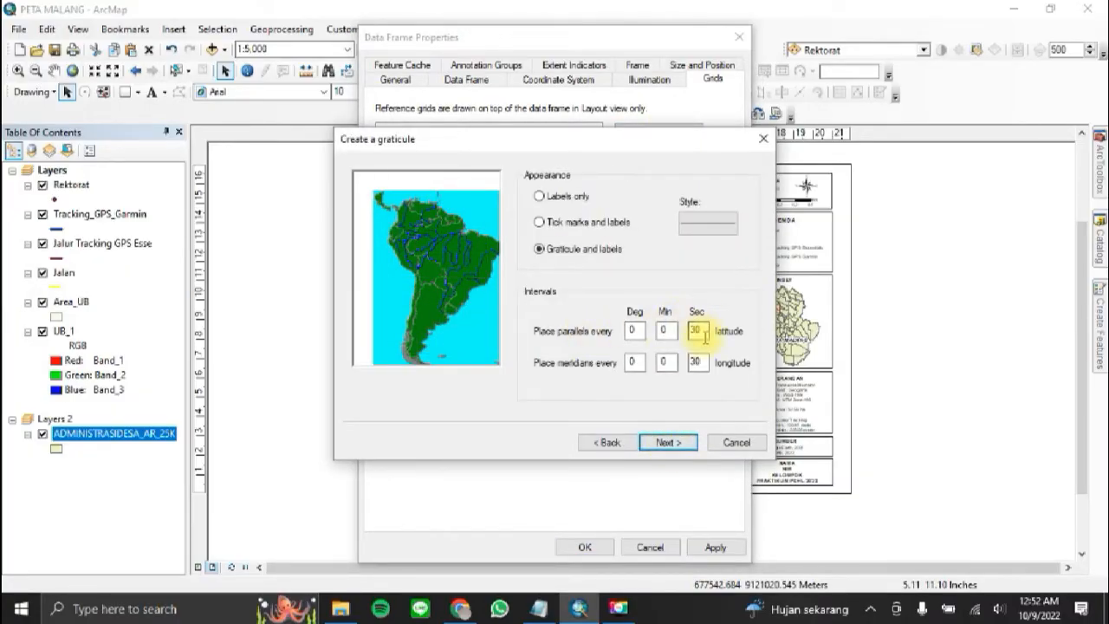
# Step: Set the graticule's parallels and meridians to every 15 seconds, finish creating it, and apply it to the main map
pyautogui.write('15')
pyautogui.doubleClick(698, 362)
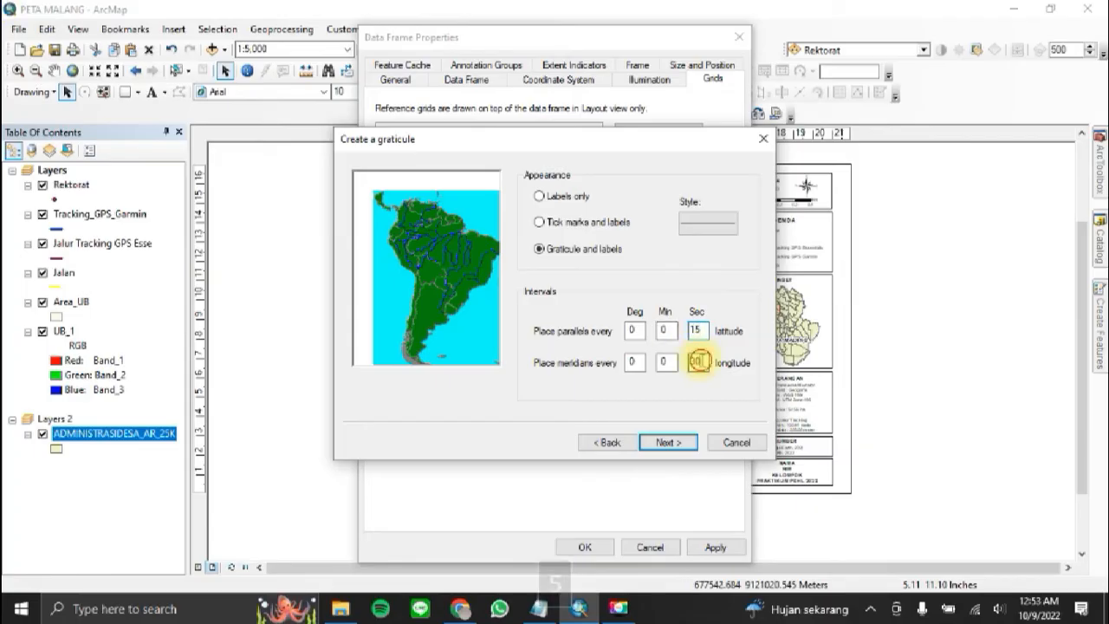
pyautogui.write('15')
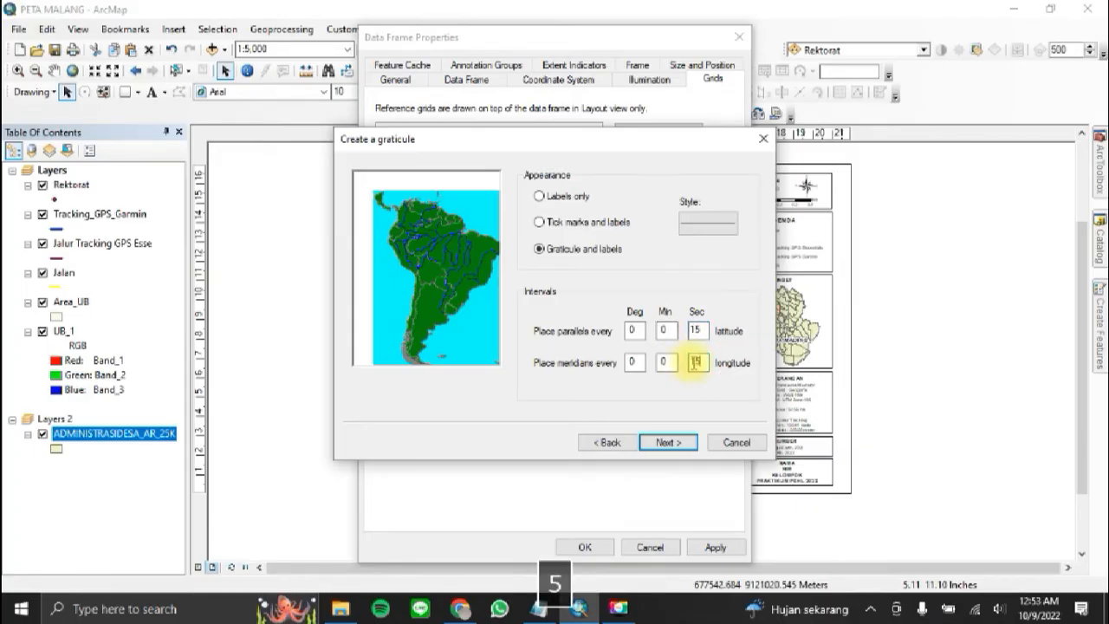
pyautogui.click(666, 443)
pyautogui.click(666, 443)
pyautogui.click(680, 443)
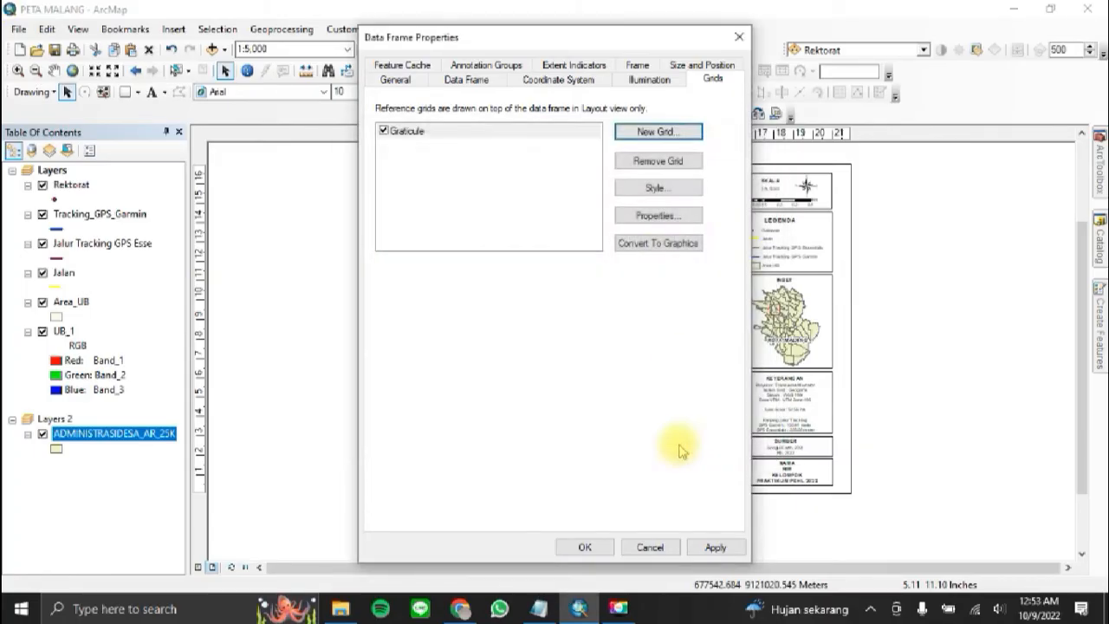
pyautogui.moveTo(645, 39); pyautogui.dragTo(259, 29)
pyautogui.click(322, 538)
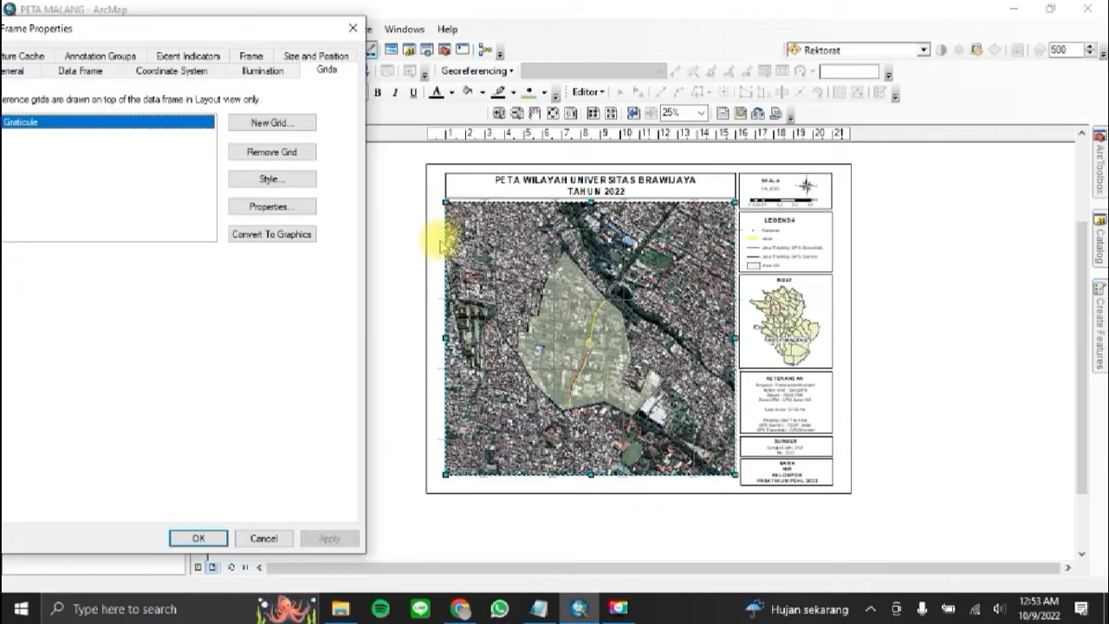
# Step: Set the graticule's label size to 20 with vertical labels on the left and right axes, and apply it to the main map
pyautogui.moveTo(282, 28); pyautogui.dragTo(408, 31)
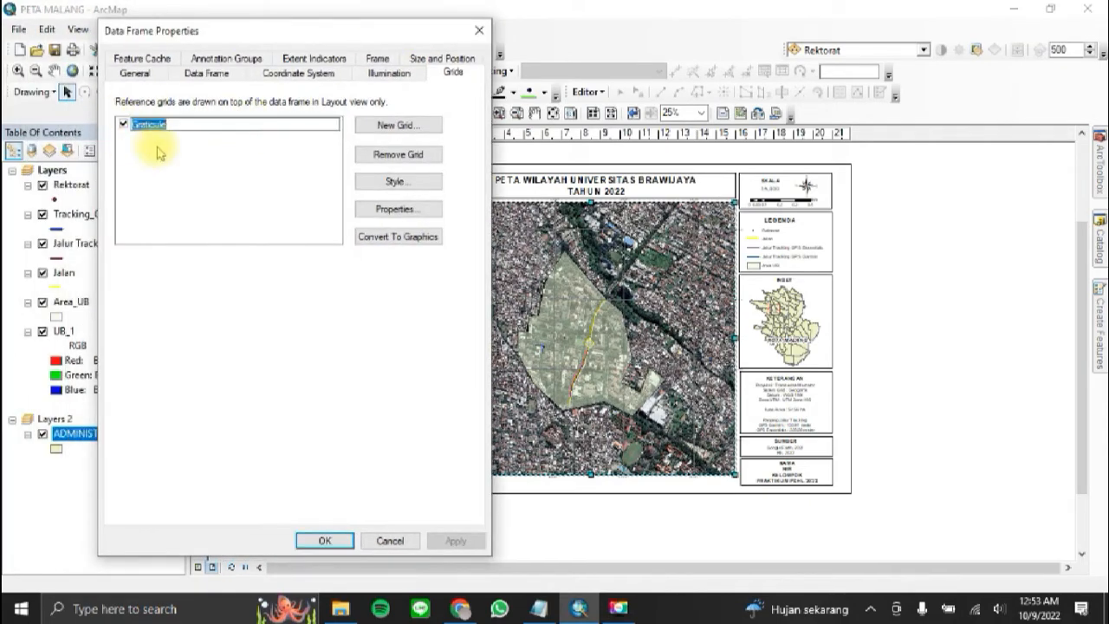
pyautogui.click(419, 213)
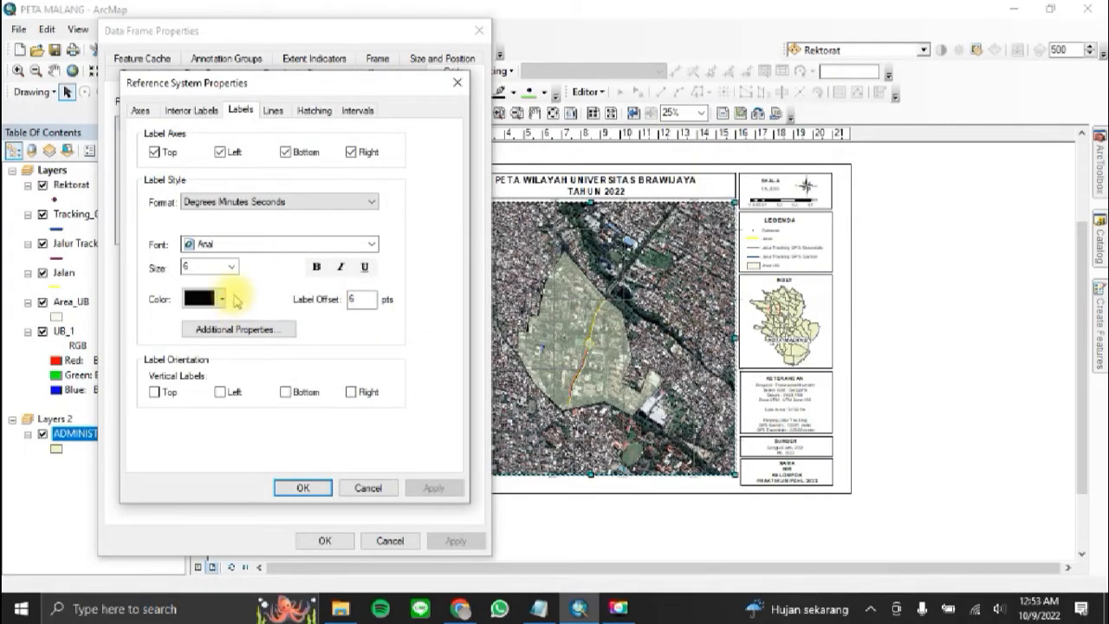
pyautogui.click(231, 267)
pyautogui.scroll(-2, 227, 341)
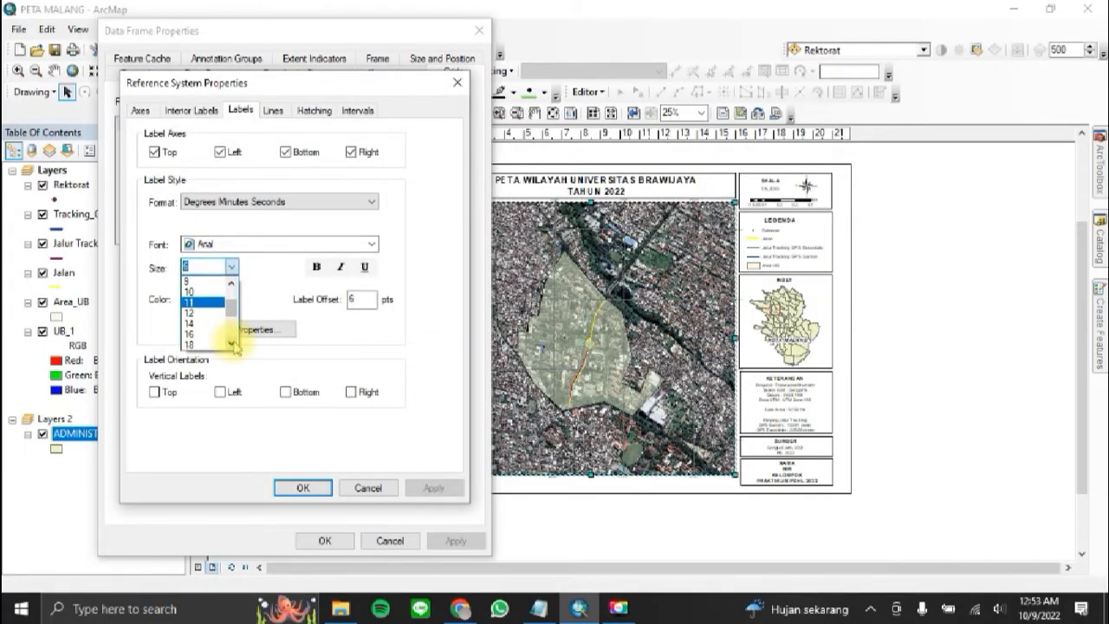
pyautogui.click(217, 347)
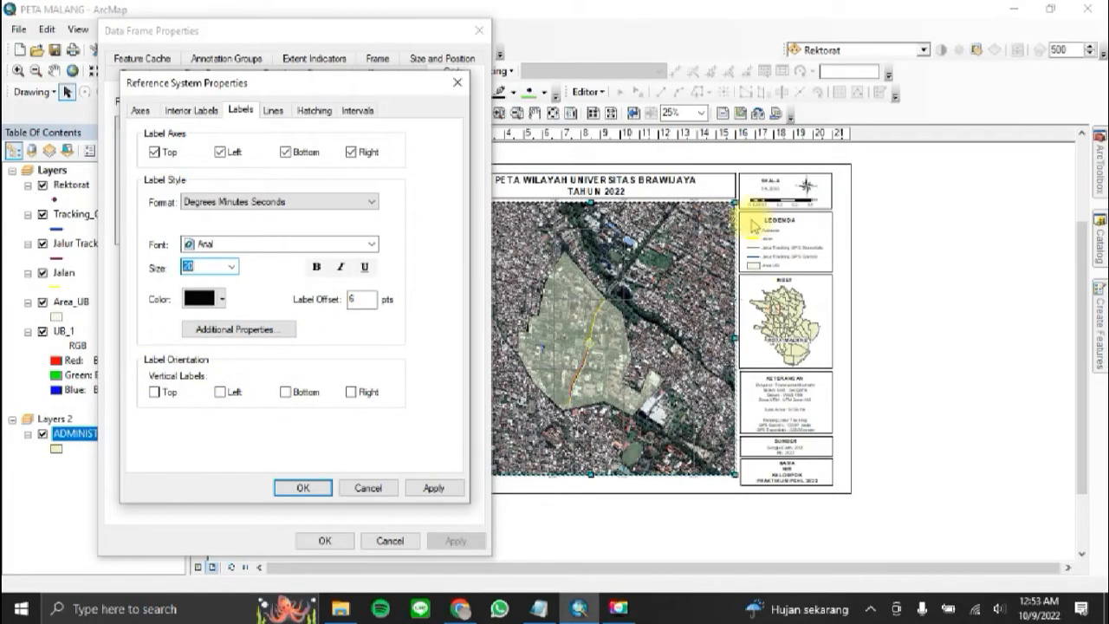
pyautogui.click(229, 395)
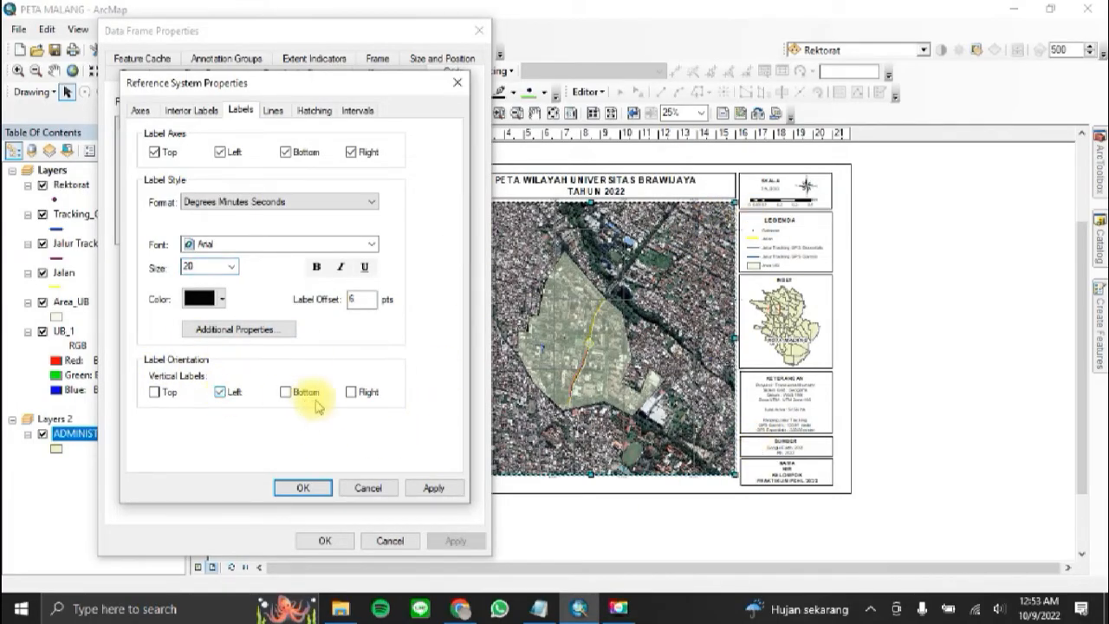
pyautogui.click(371, 392)
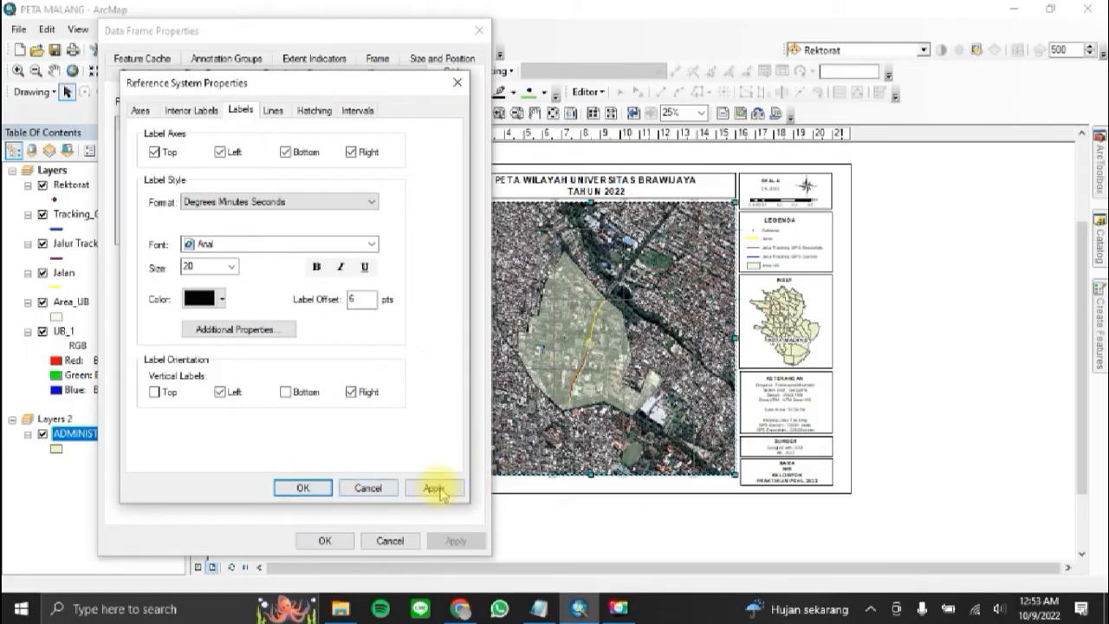
pyautogui.click(302, 488)
pyautogui.click(455, 540)
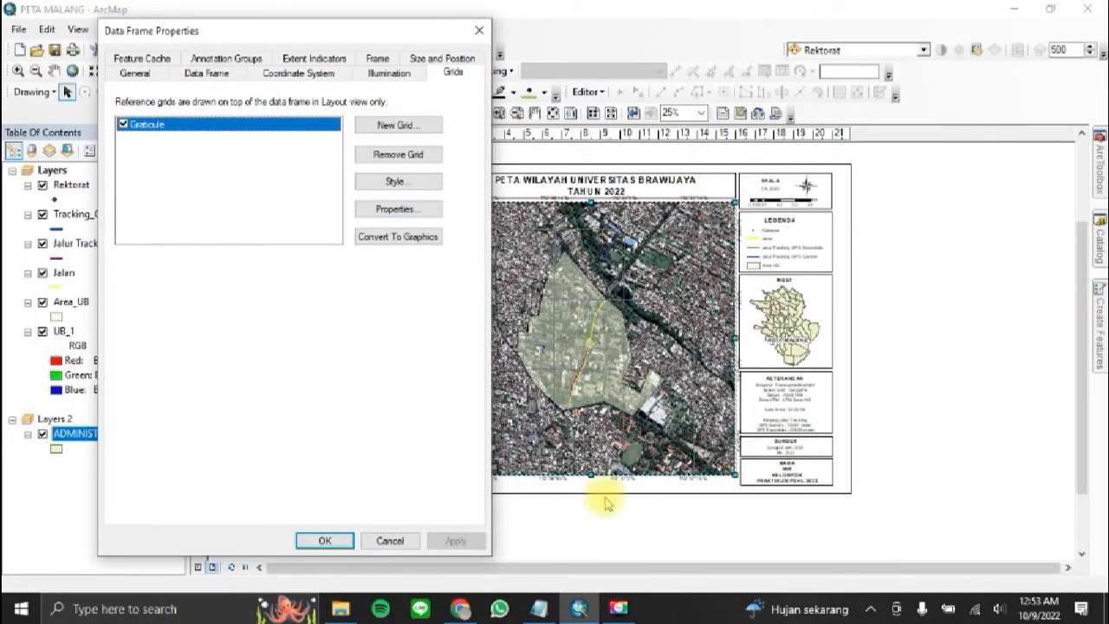
pyautogui.click(316, 544)
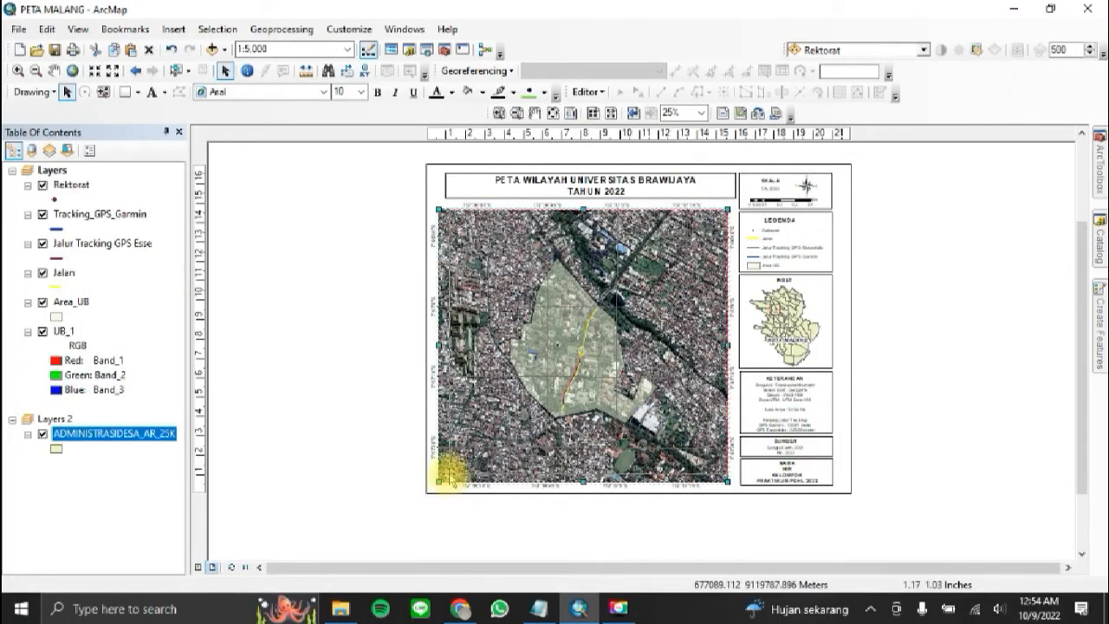
# Step: Shrink the main map to leave room for its coordinate labels, and surround it with an enlarged copy of the lowest box's frame
pyautogui.moveTo(440, 478); pyautogui.dragTo(450, 476)
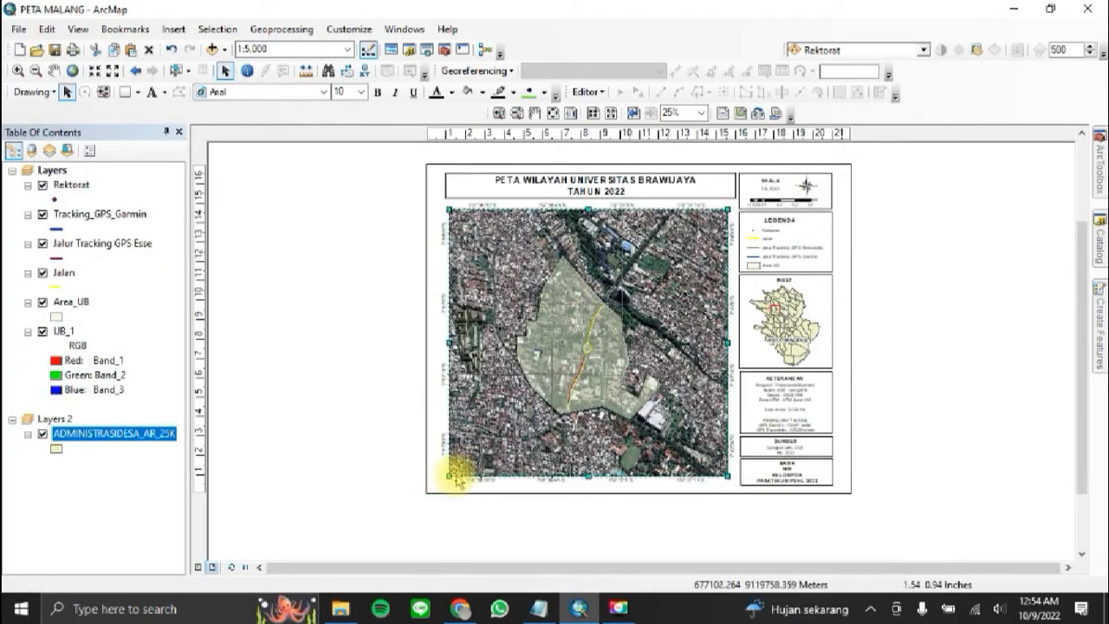
pyautogui.click(957, 346)
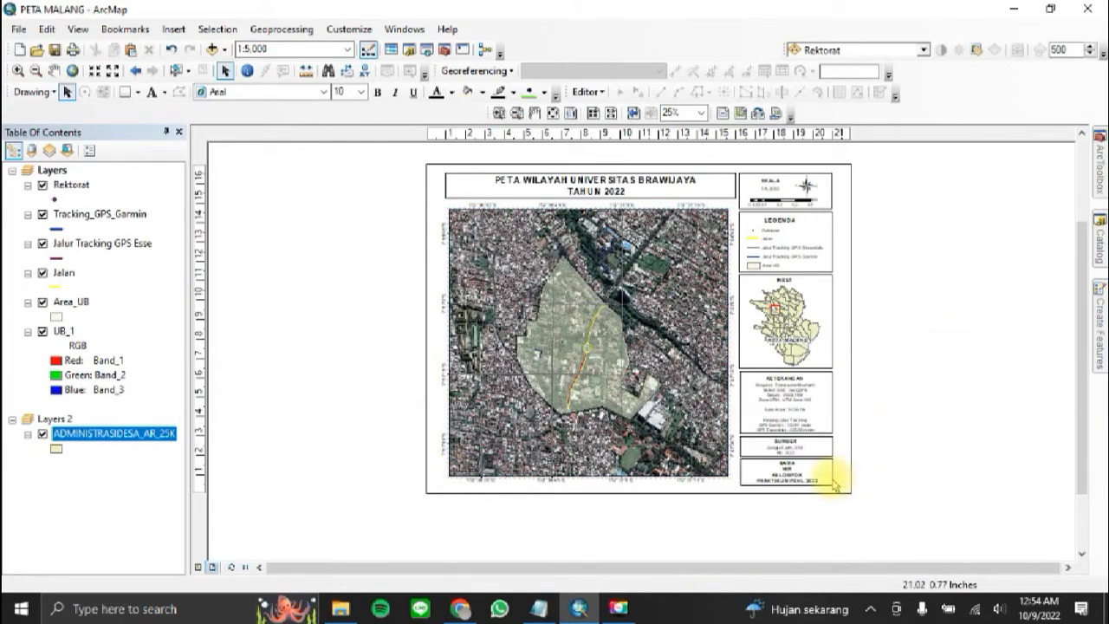
pyautogui.click(784, 461)
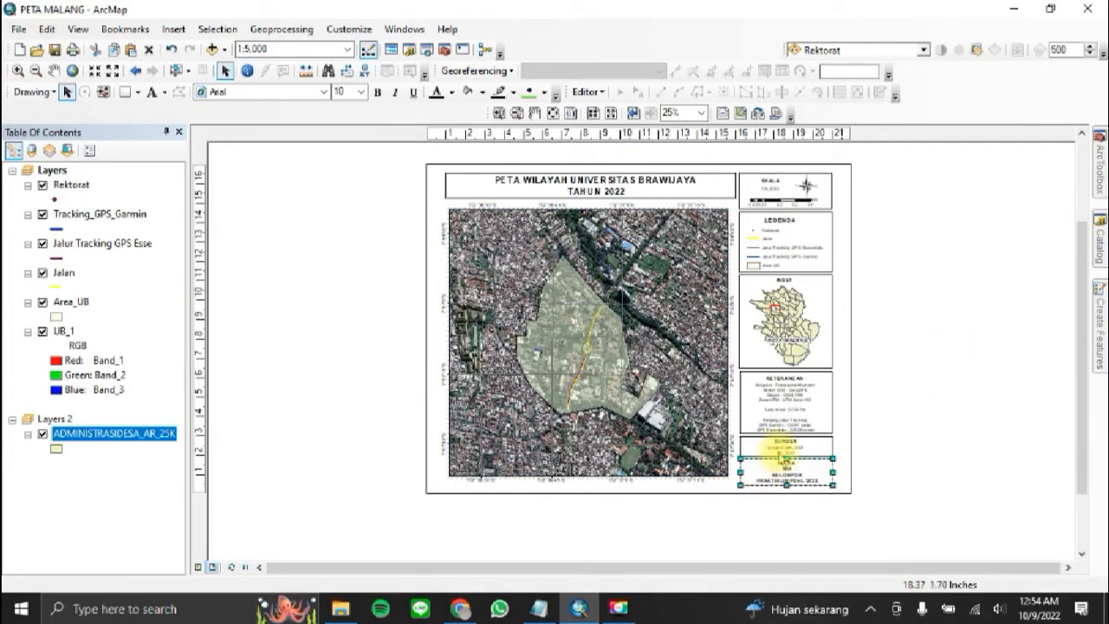
pyautogui.hotkey('ctrl', 'c')
pyautogui.hotkey('ctrl', 'v')
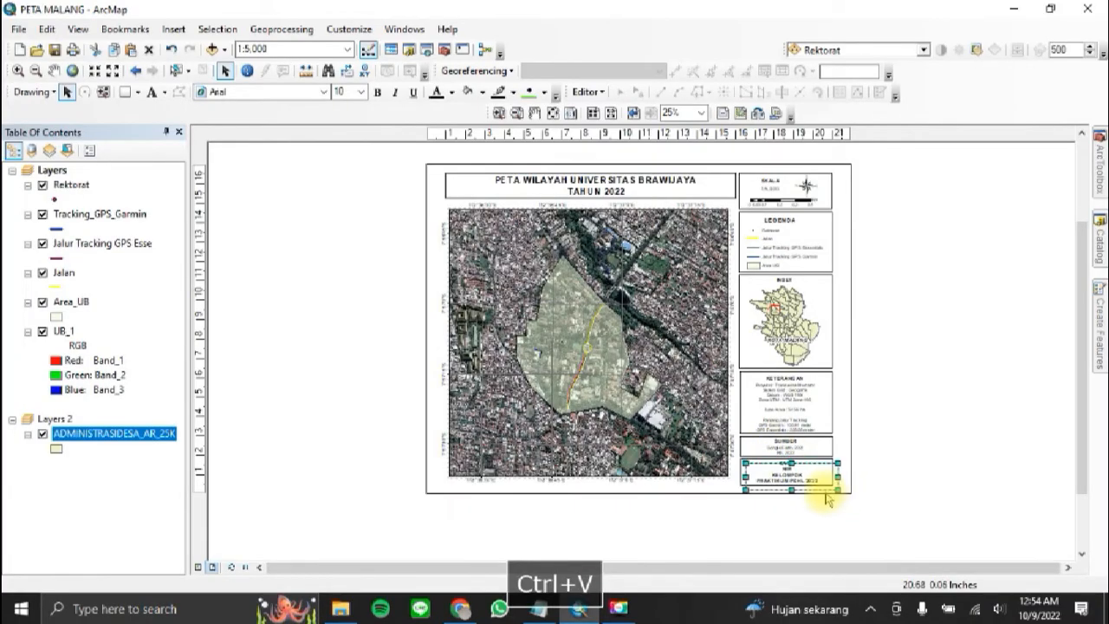
pyautogui.moveTo(823, 486); pyautogui.dragTo(524, 222)
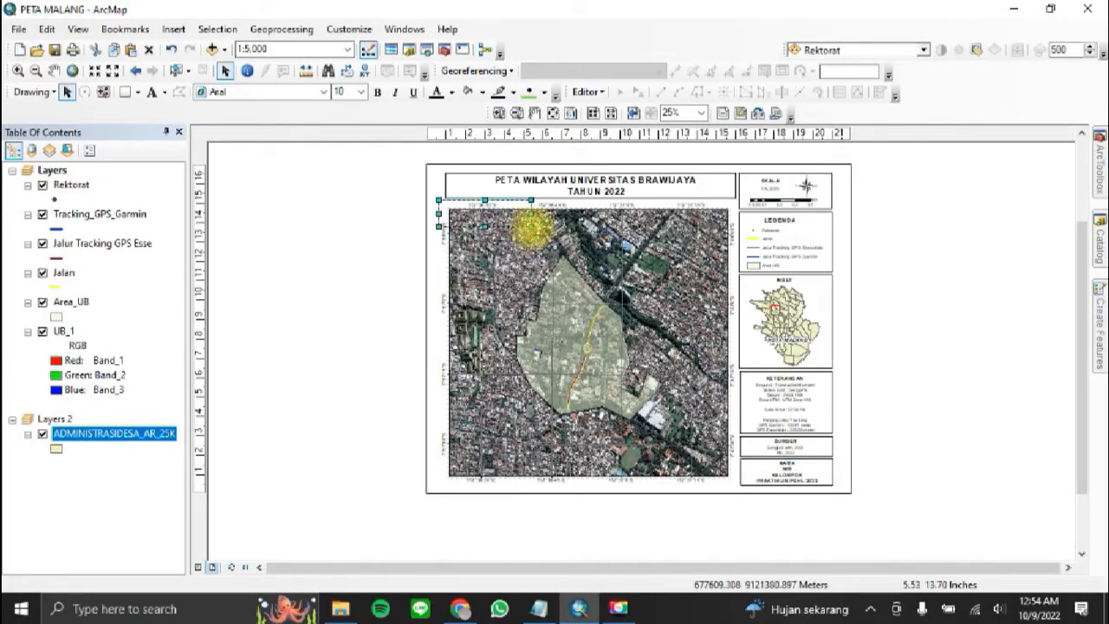
pyautogui.click(738, 485)
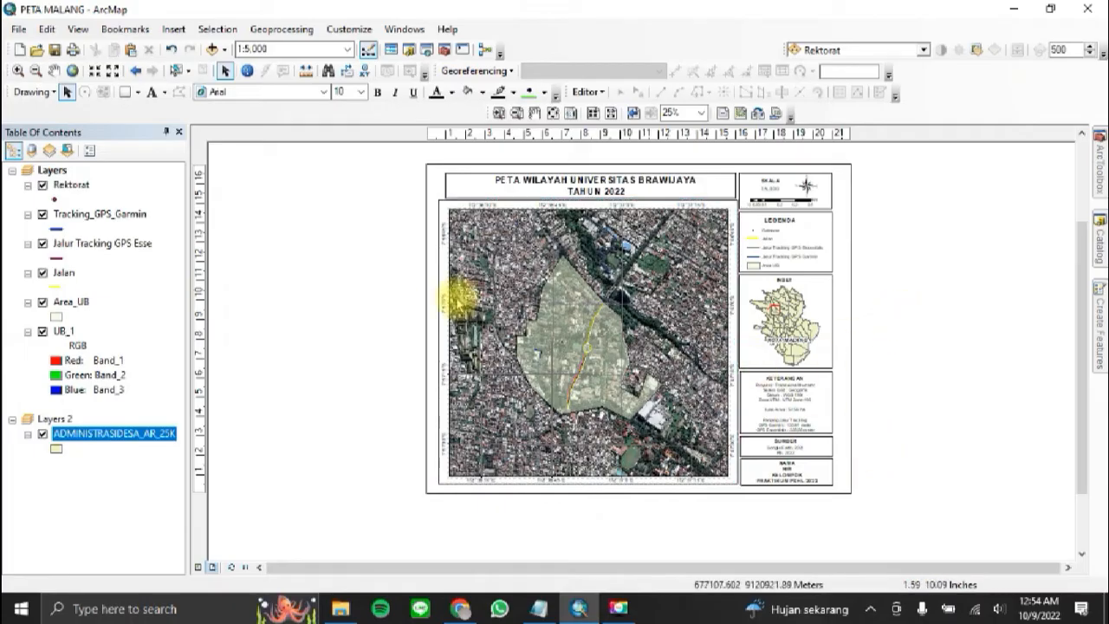
# Step: Group the main map's data frame with the new frame that surrounds it and its coordinate labels
pyautogui.click(495, 327)
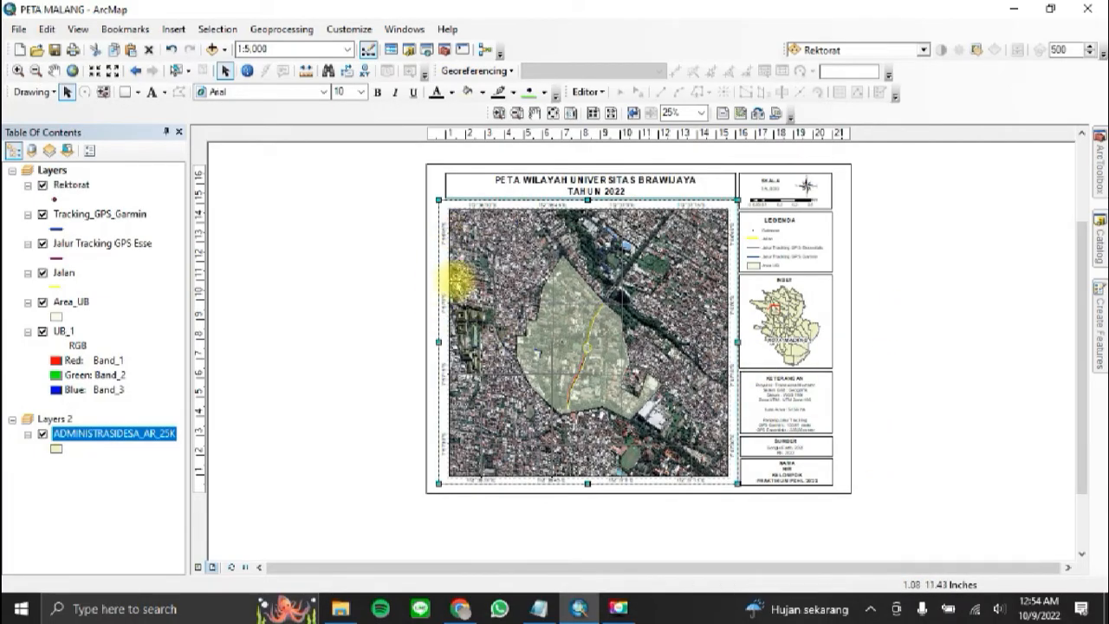
pyautogui.keyDown('shift'); pyautogui.click(512, 302); pyautogui.keyUp('shift')
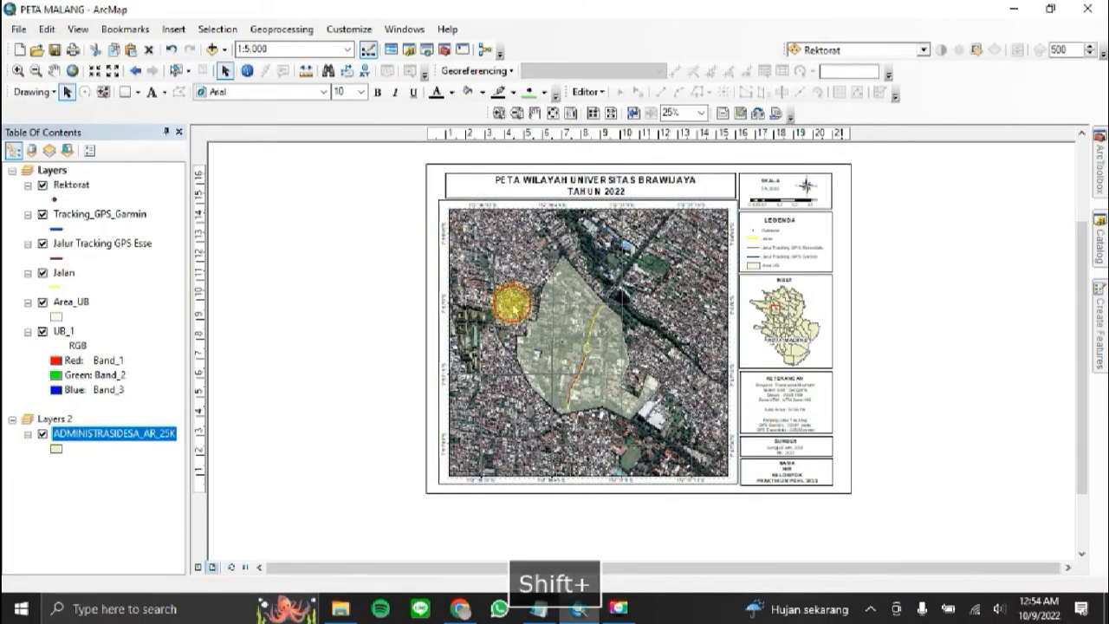
pyautogui.keyDown('shift'); pyautogui.click(441, 276); pyautogui.keyUp('shift')
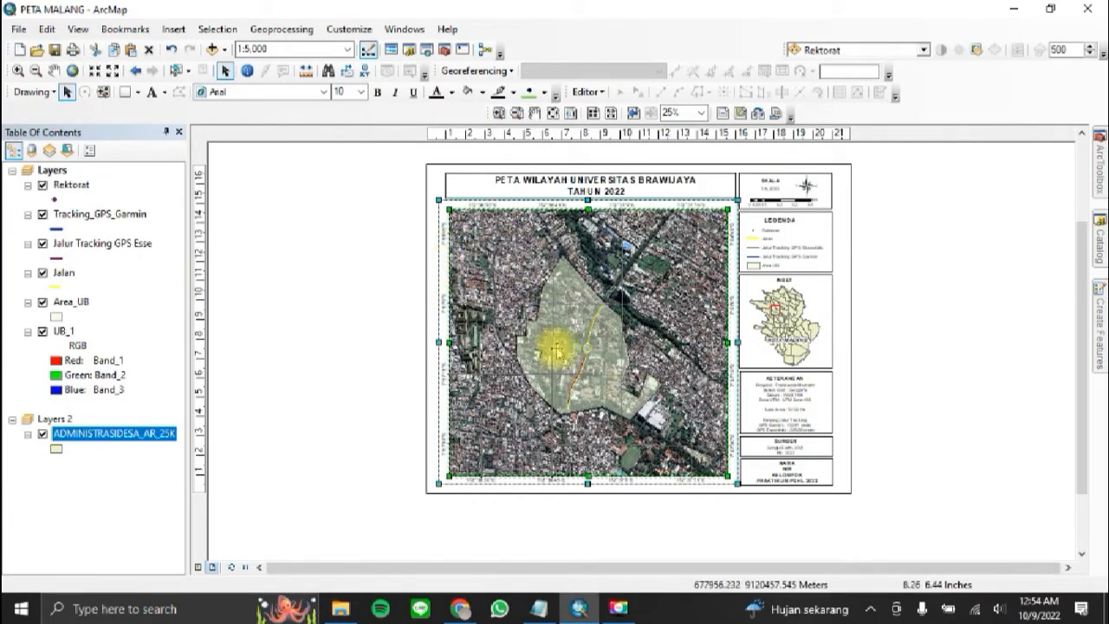
pyautogui.rightClick(480, 260)
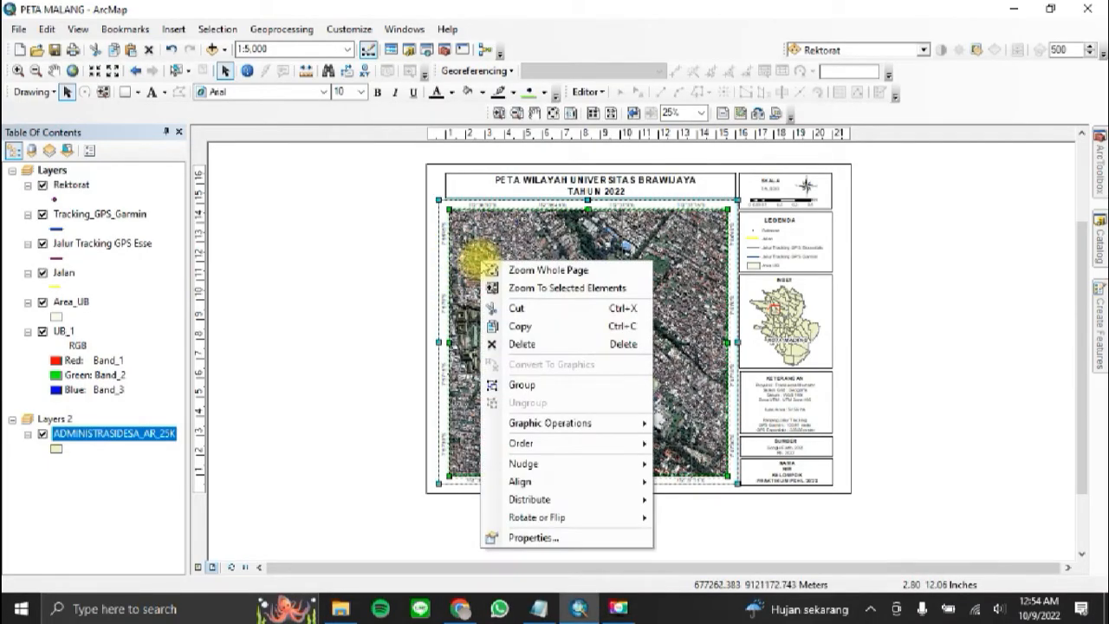
pyautogui.click(553, 384)
pyautogui.click(388, 317)
# Step: Shrink the grouped main map to match the title box's width and position it just below that box
pyautogui.click(634, 419)
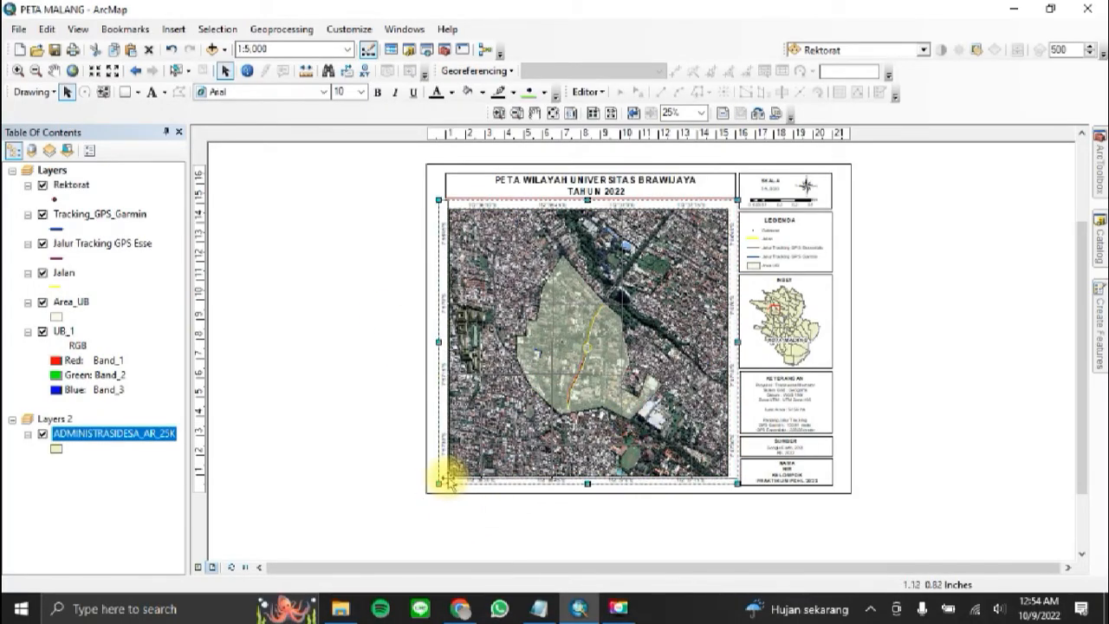
pyautogui.moveTo(439, 483); pyautogui.dragTo(449, 478)
pyautogui.moveTo(596, 416); pyautogui.dragTo(595, 421)
pyautogui.click(1022, 310)
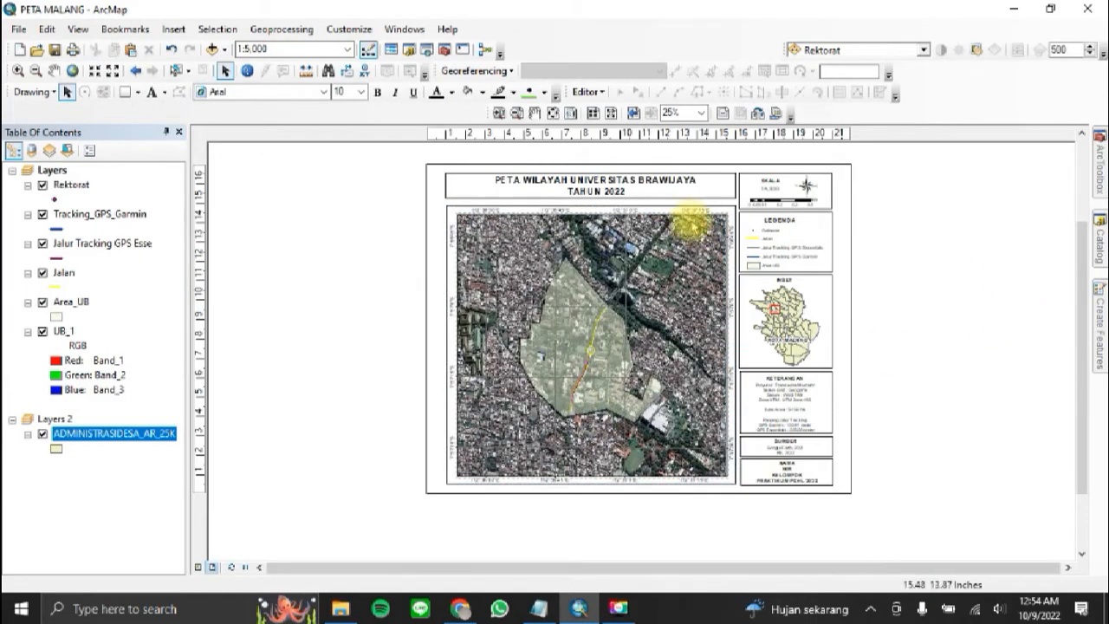
pyautogui.moveTo(579, 289); pyautogui.dragTo(578, 285)
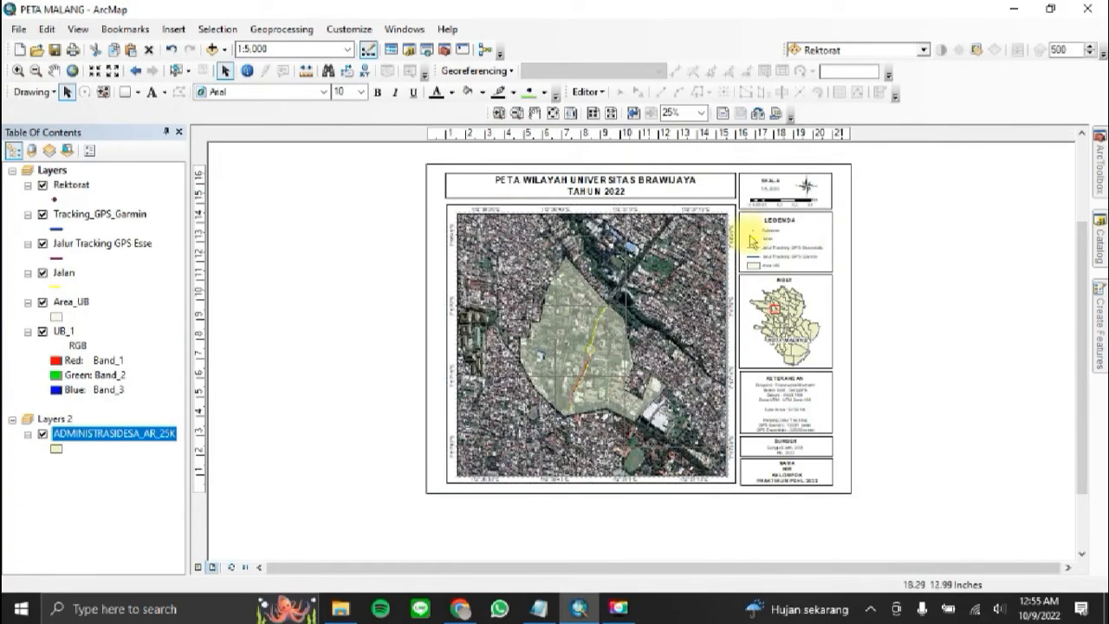
# Step: Extend the title box slightly downwards and re-centre the title text vertically within it
pyautogui.click(723, 200)
pyautogui.click(589, 197)
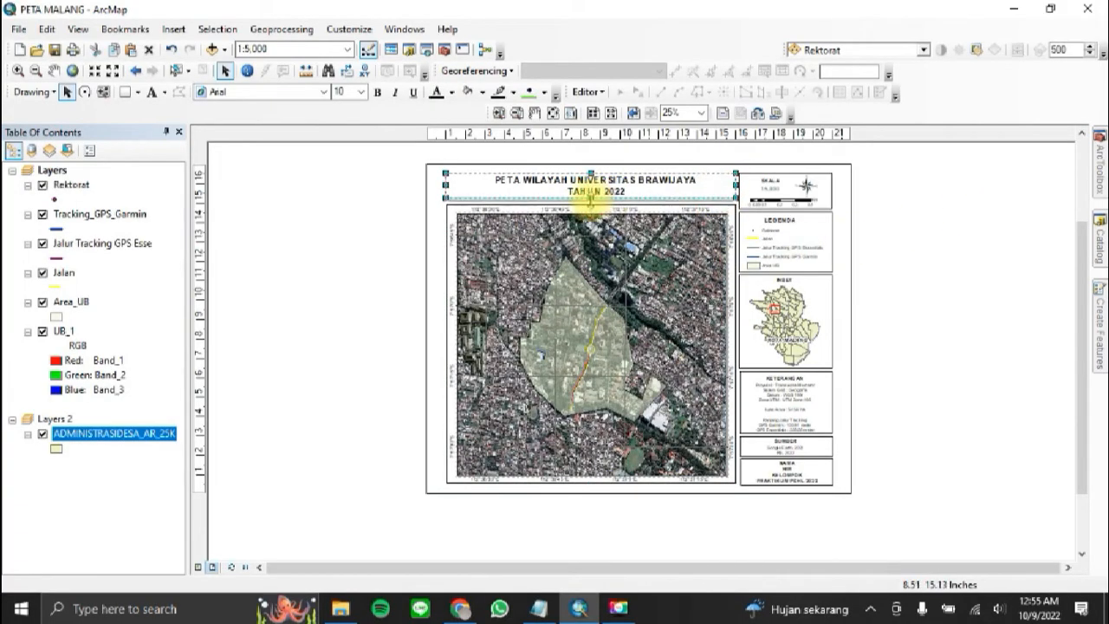
pyautogui.click(595, 182)
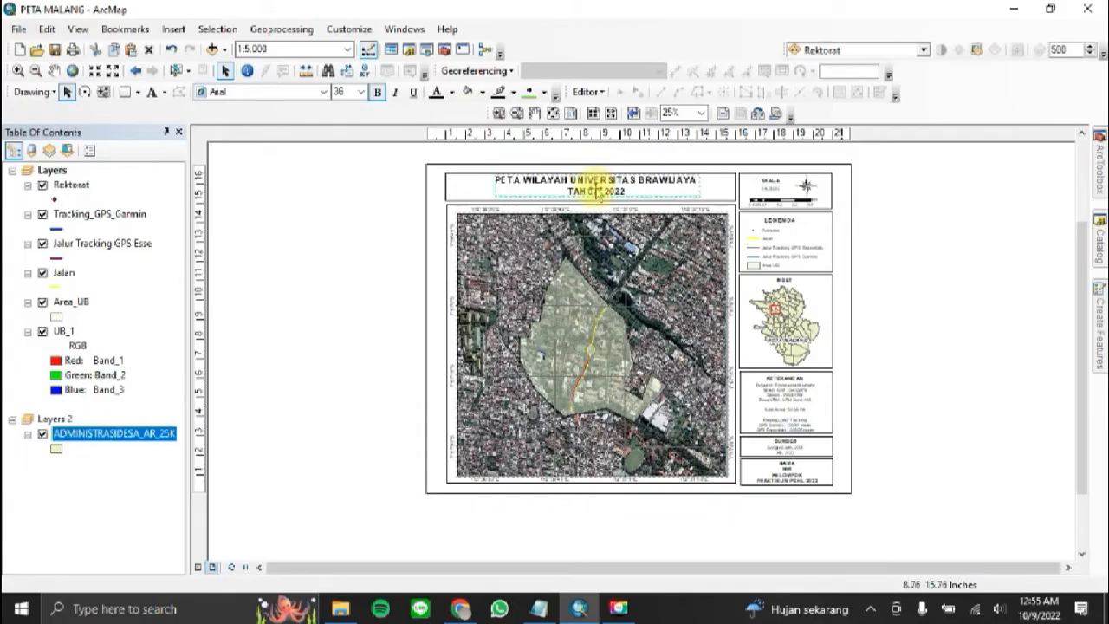
pyautogui.moveTo(596, 193); pyautogui.dragTo(597, 192)
pyautogui.click(936, 180)
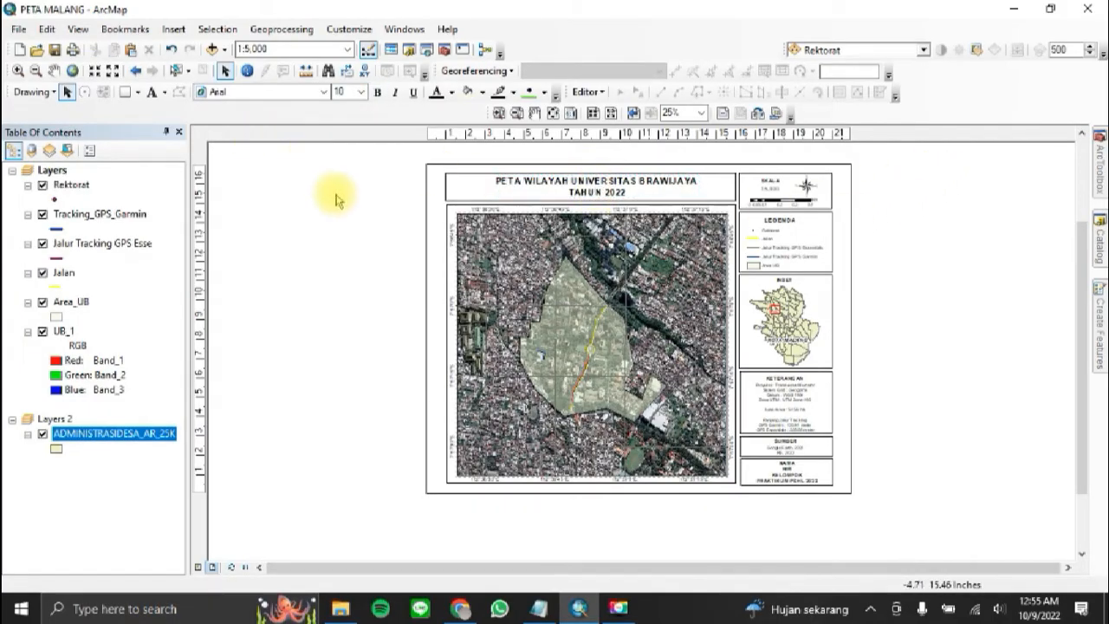
# Step: Insert the Logo UB picture, scale it down and place it at the left end of the title box
pyautogui.click(172, 29)
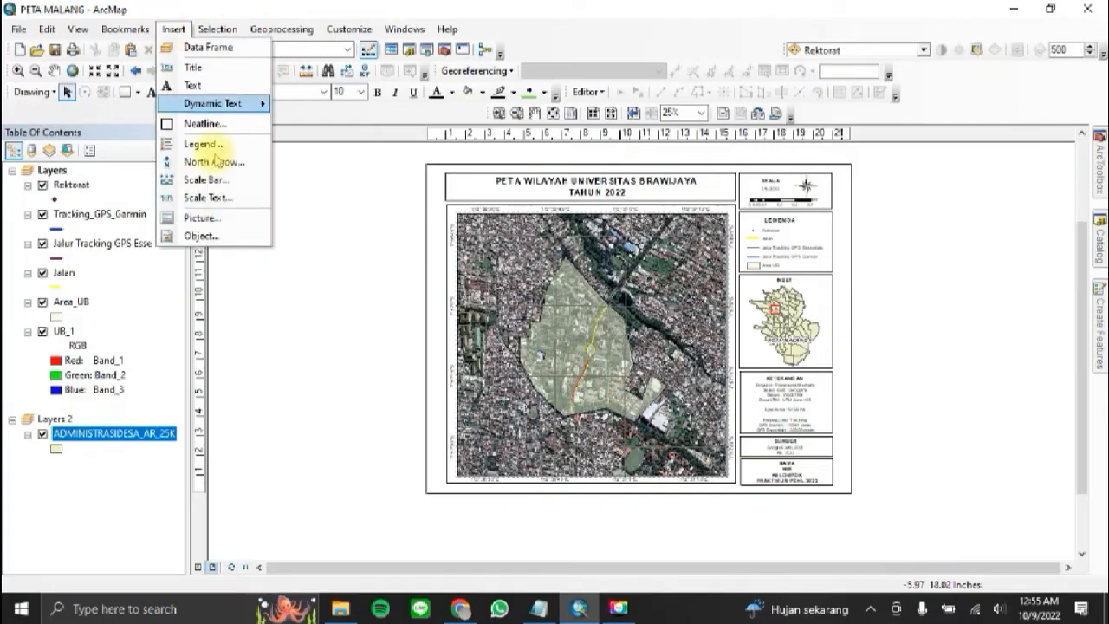
pyautogui.click(223, 217)
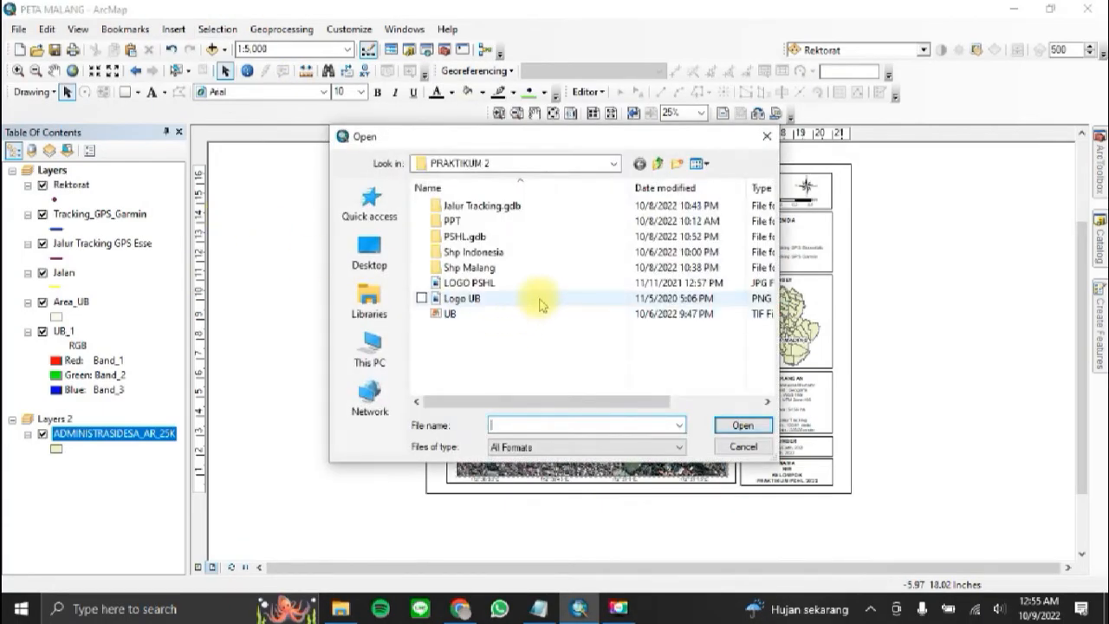
pyautogui.click(537, 298)
pyautogui.click(742, 426)
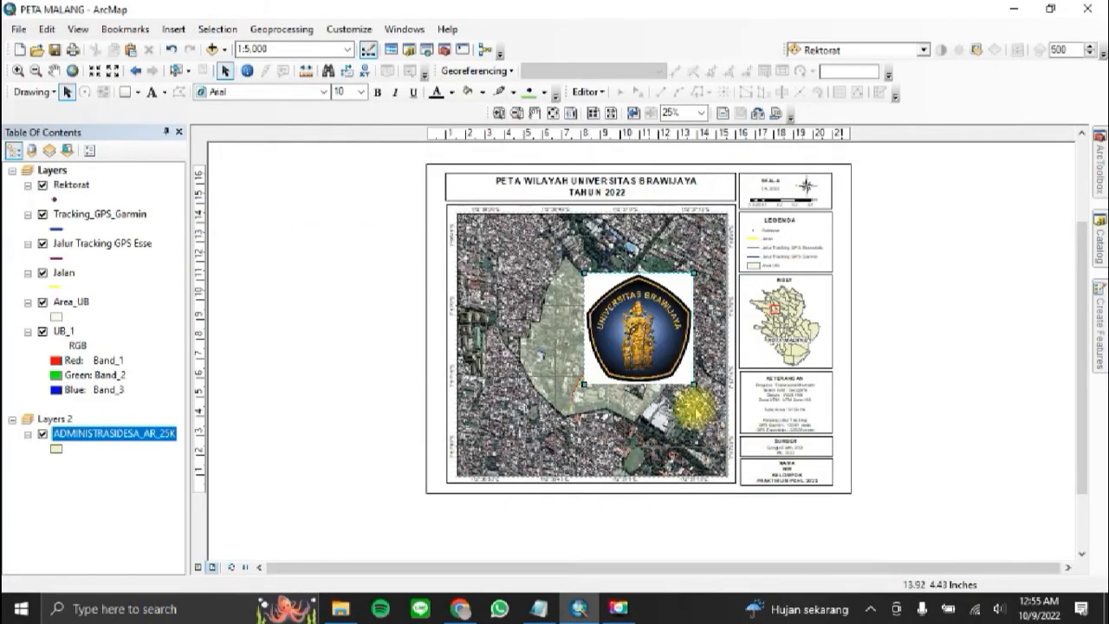
pyautogui.moveTo(693, 383); pyautogui.dragTo(470, 196)
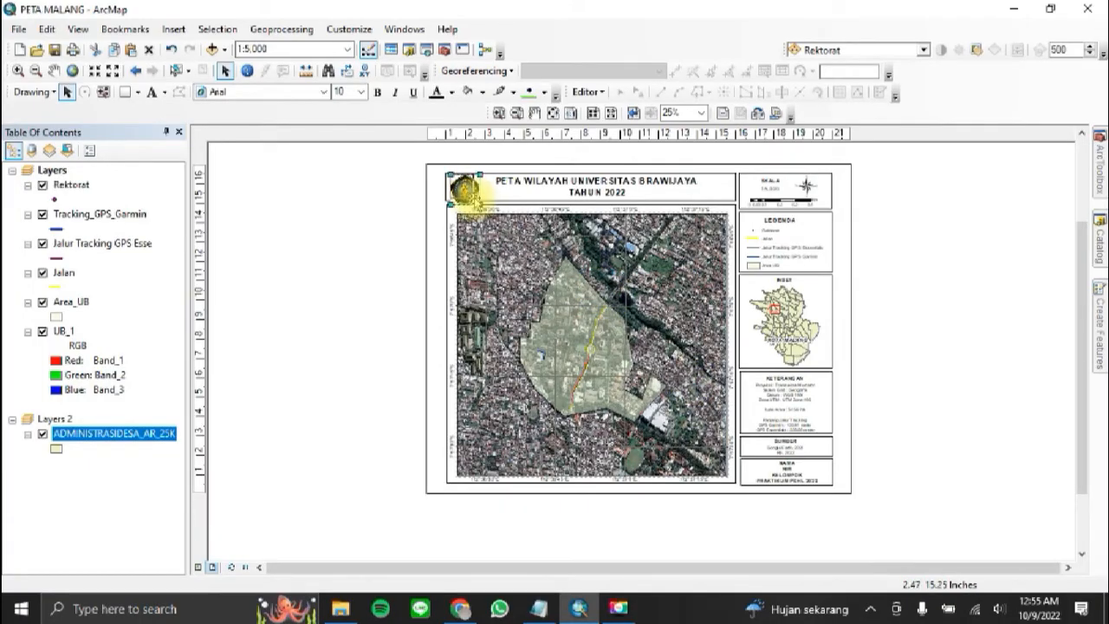
pyautogui.click(371, 216)
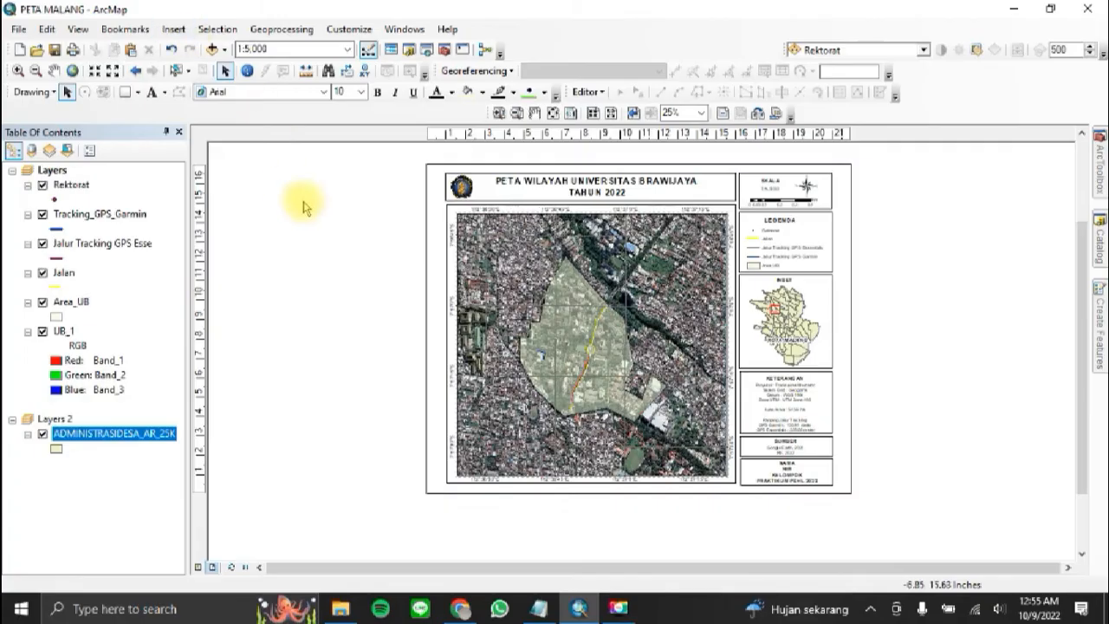
# Step: Insert the LOGO PSHL picture, scale it down and place it at the right end of the title box
pyautogui.click(173, 29)
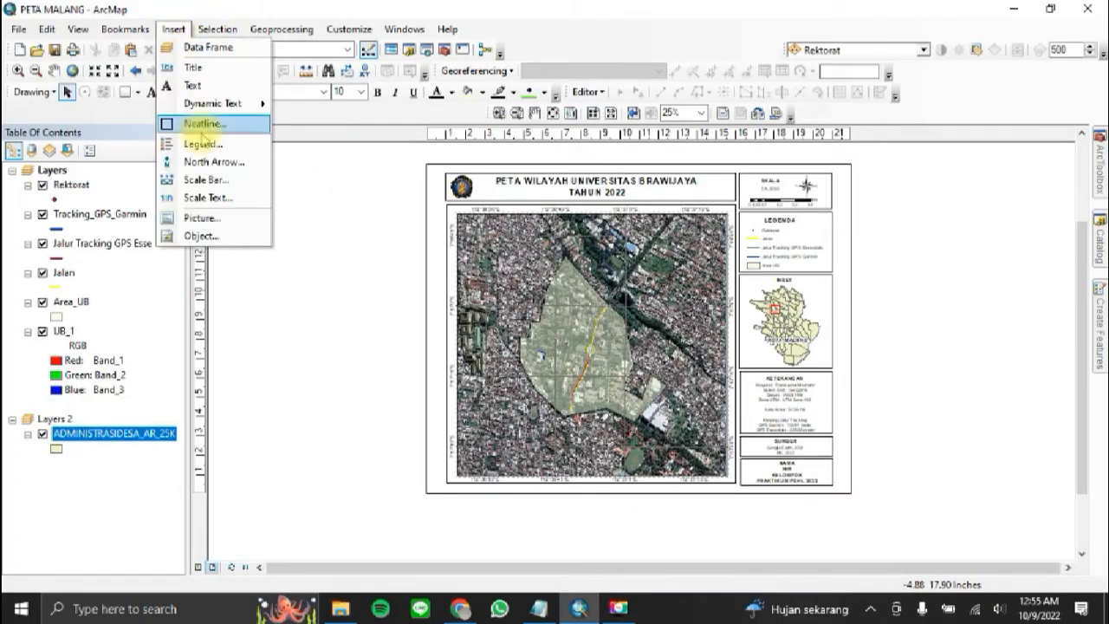
pyautogui.click(208, 220)
pyautogui.click(577, 297)
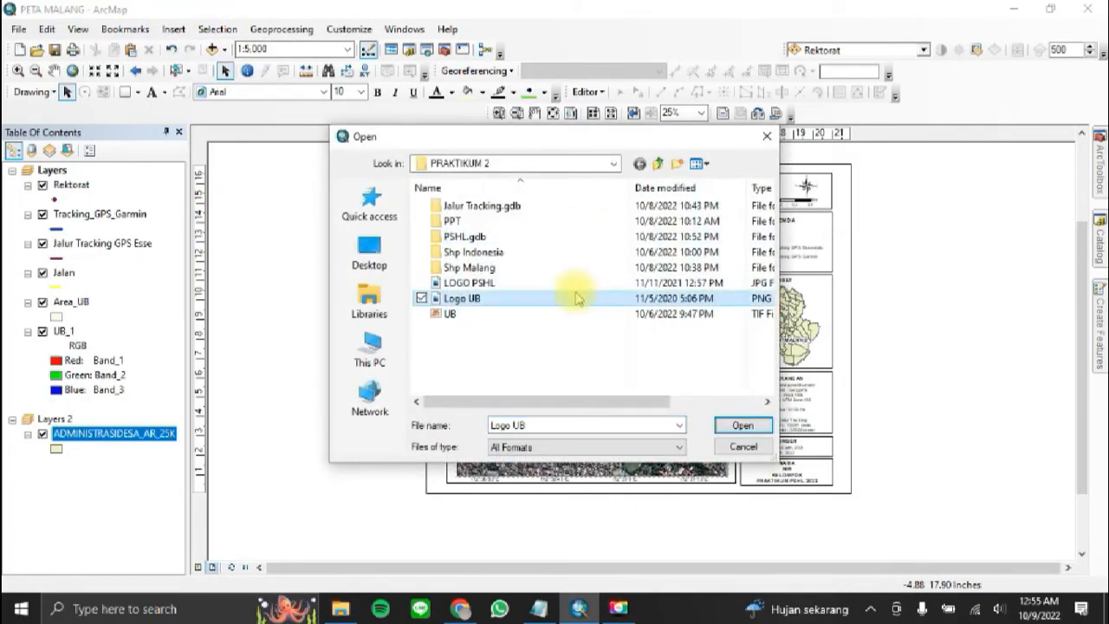
pyautogui.click(572, 282)
pyautogui.click(767, 424)
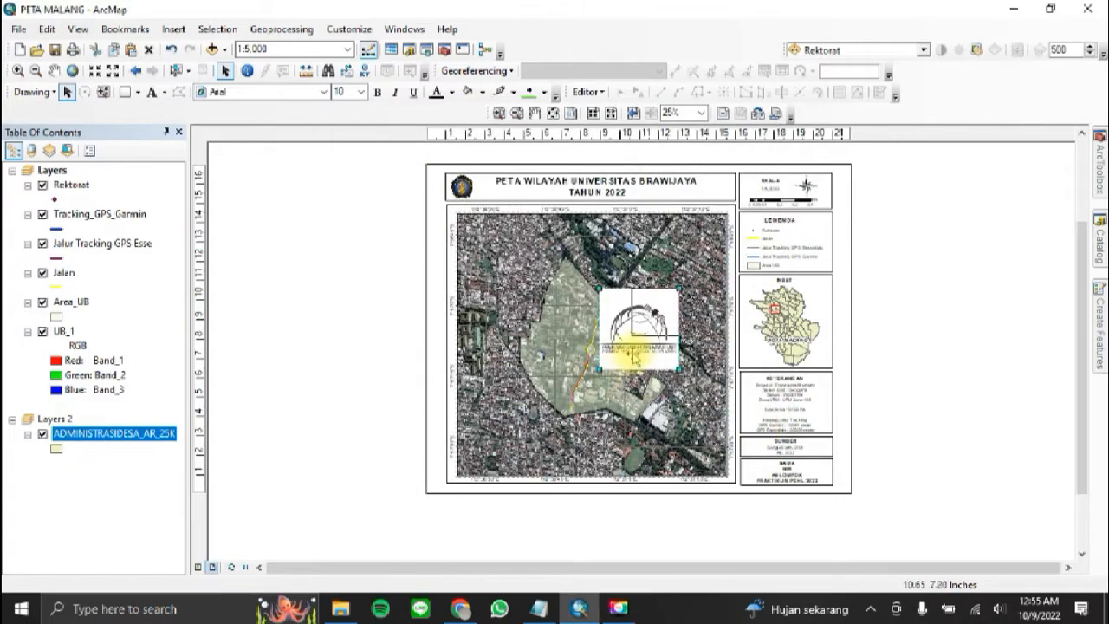
pyautogui.moveTo(652, 335); pyautogui.dragTo(652, 316)
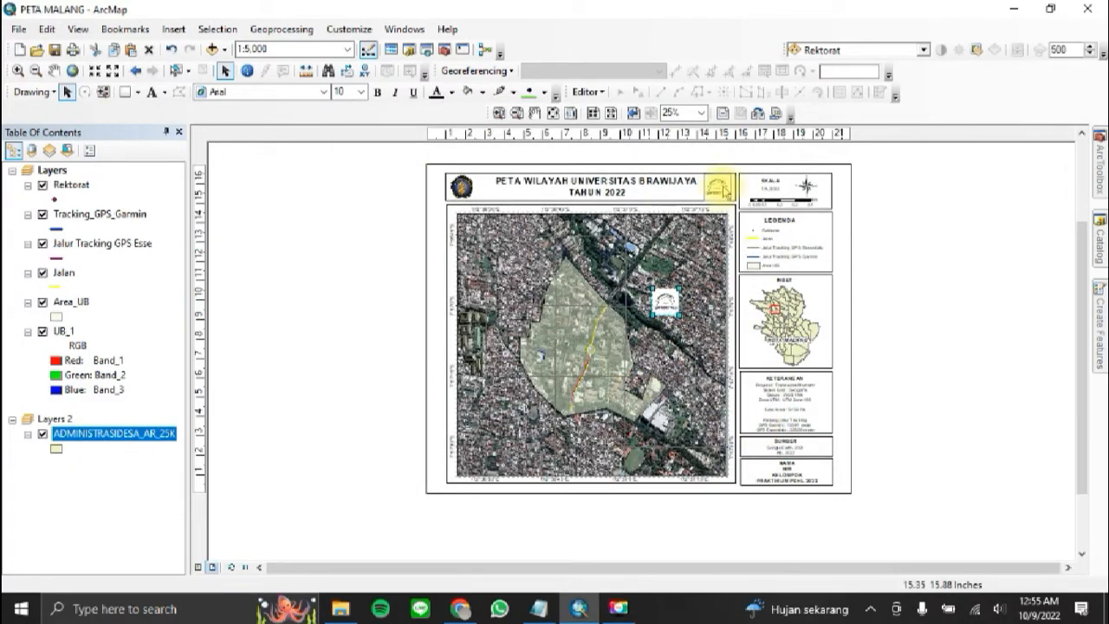
pyautogui.moveTo(726, 192); pyautogui.dragTo(726, 193)
pyautogui.click(957, 193)
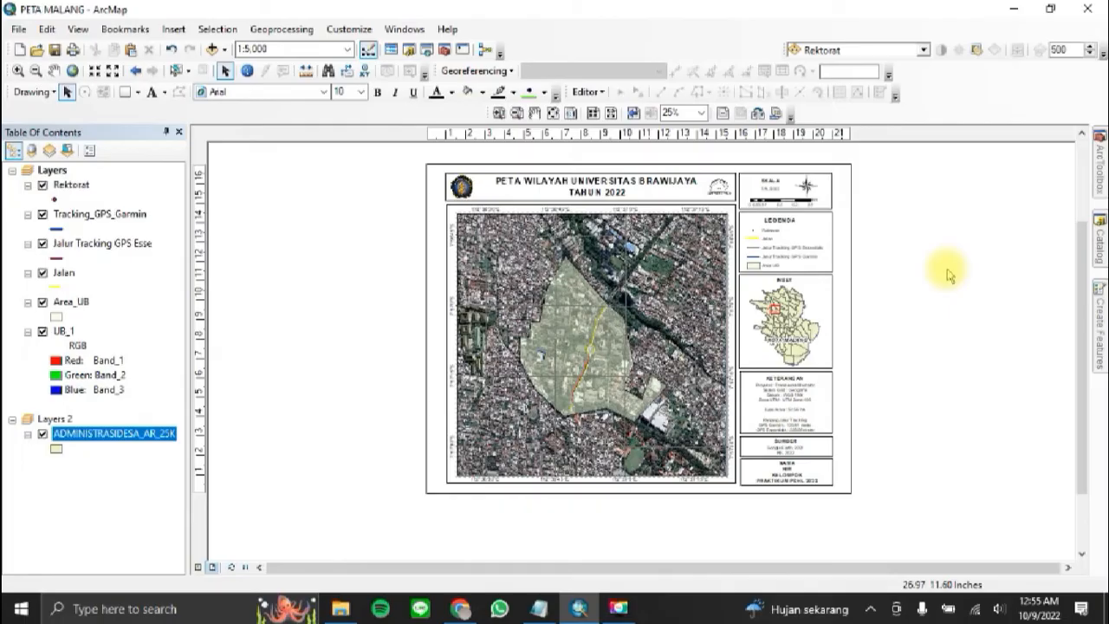
# Step: Add a neatline around all layout elements with a 10 pt gap
pyautogui.click(172, 29)
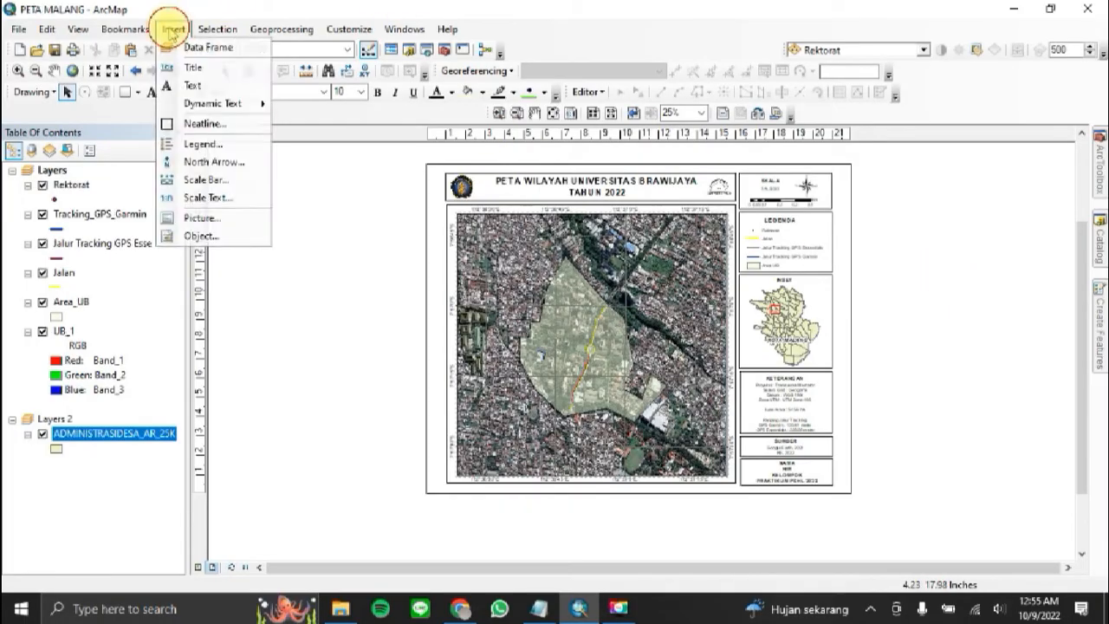
pyautogui.click(201, 124)
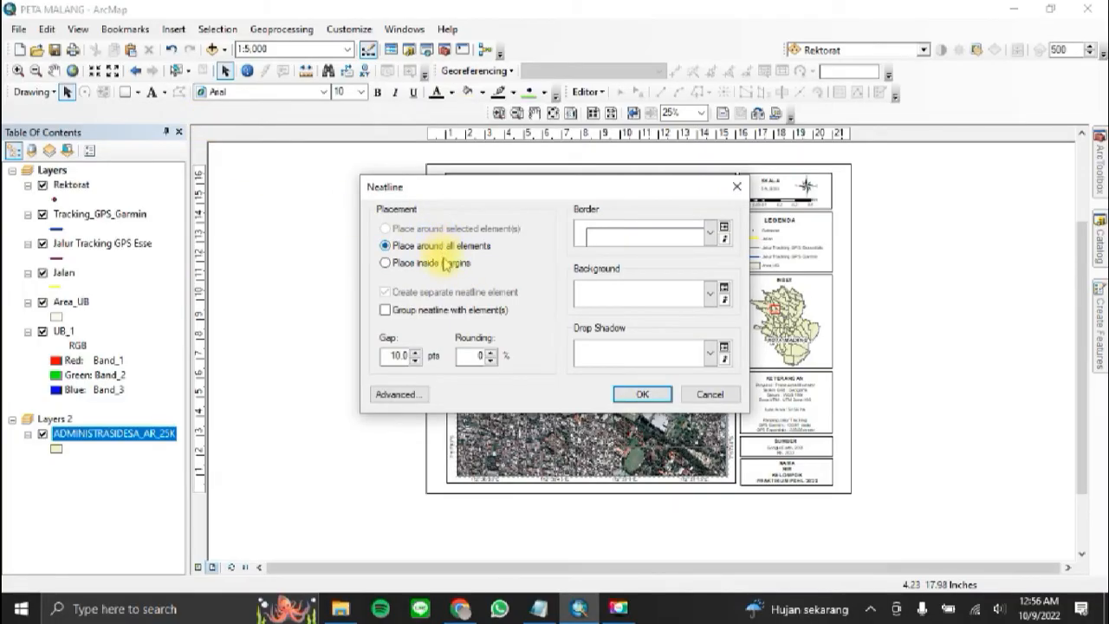
pyautogui.click(640, 395)
pyautogui.click(406, 262)
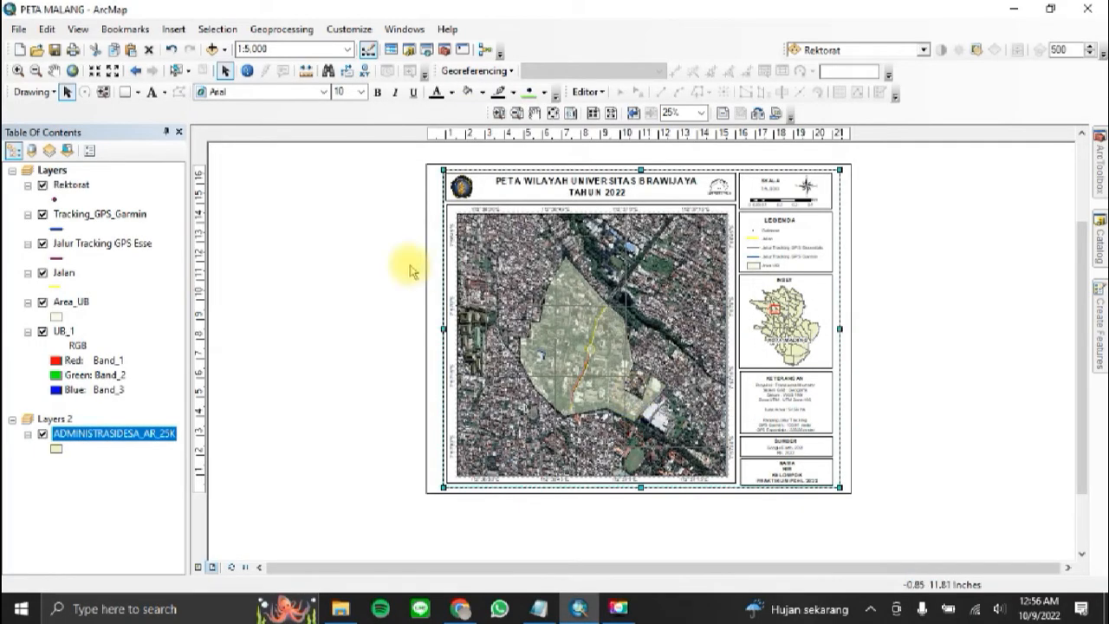